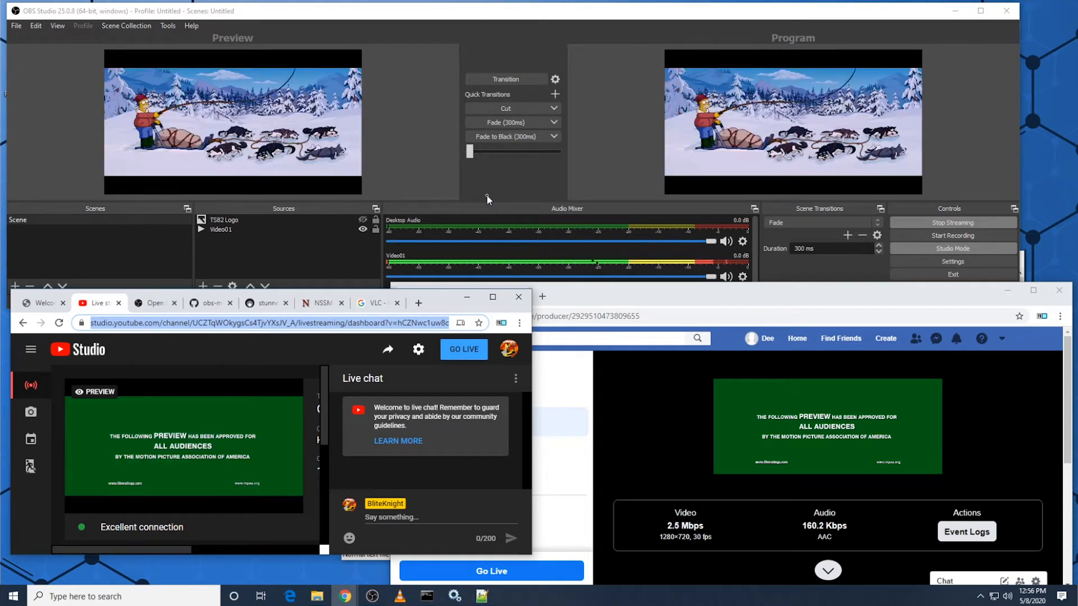
Step: Bring the Facebook Live Producer window forward and align it below OBS, then enlarge the YouTube Studio window beside it
click(605, 306)
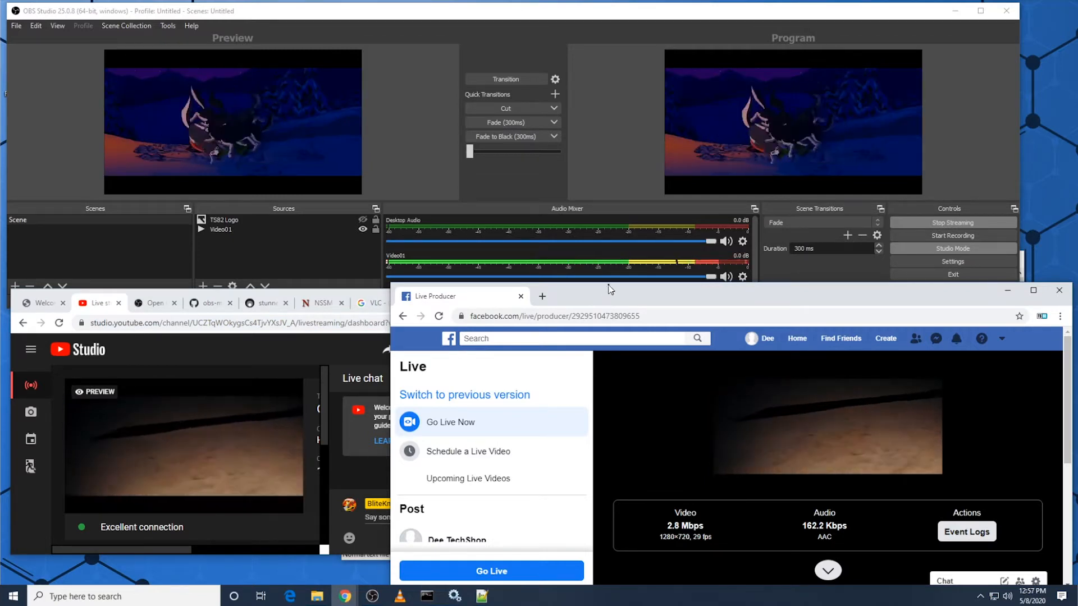
drag(615, 284, 619, 290)
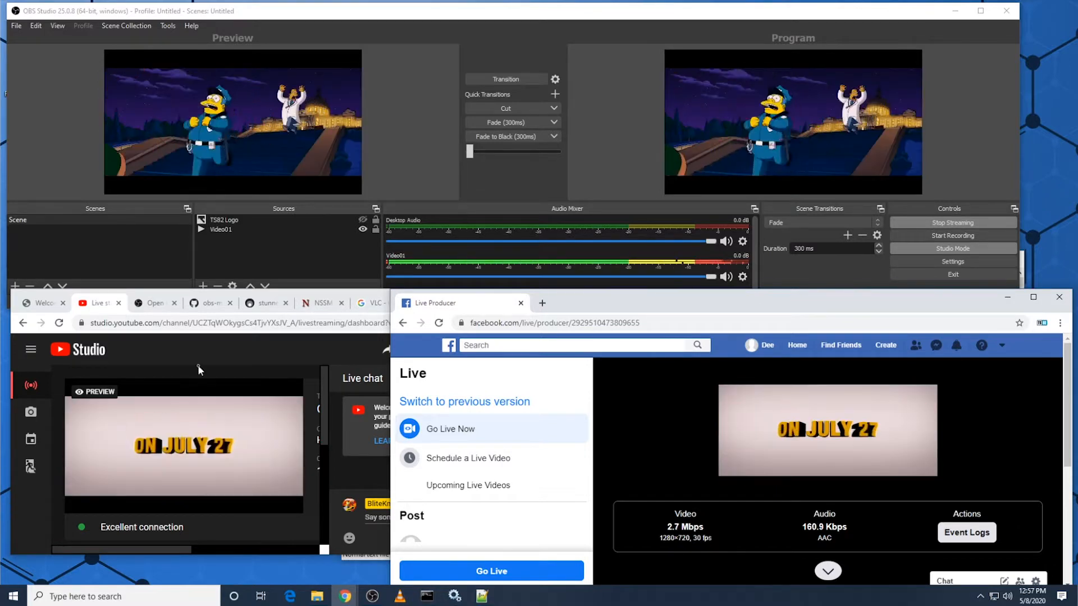
drag(10, 475, 3, 473)
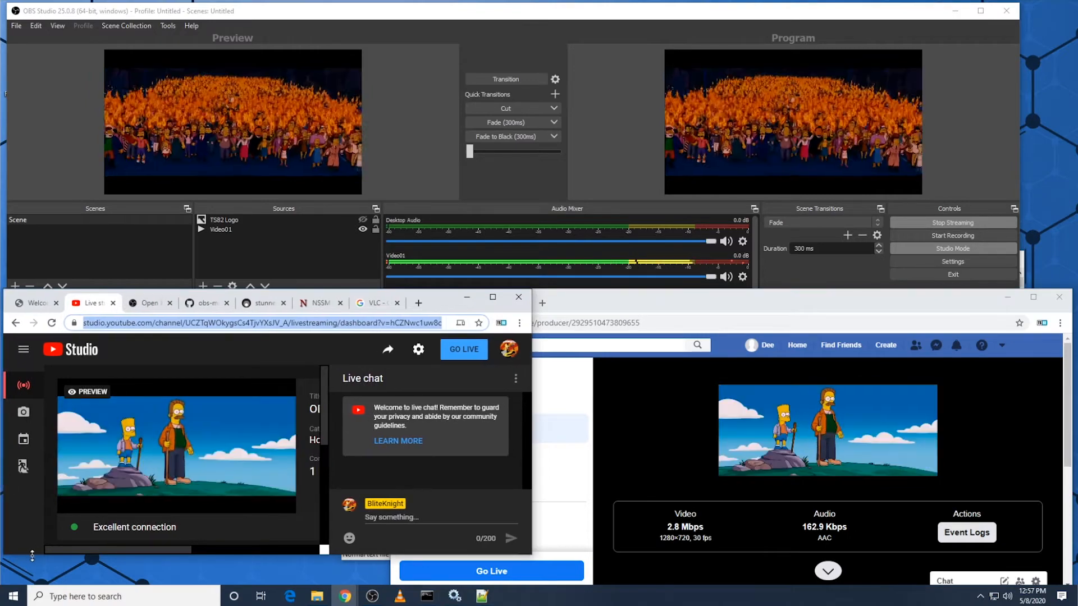
drag(20, 555, 20, 583)
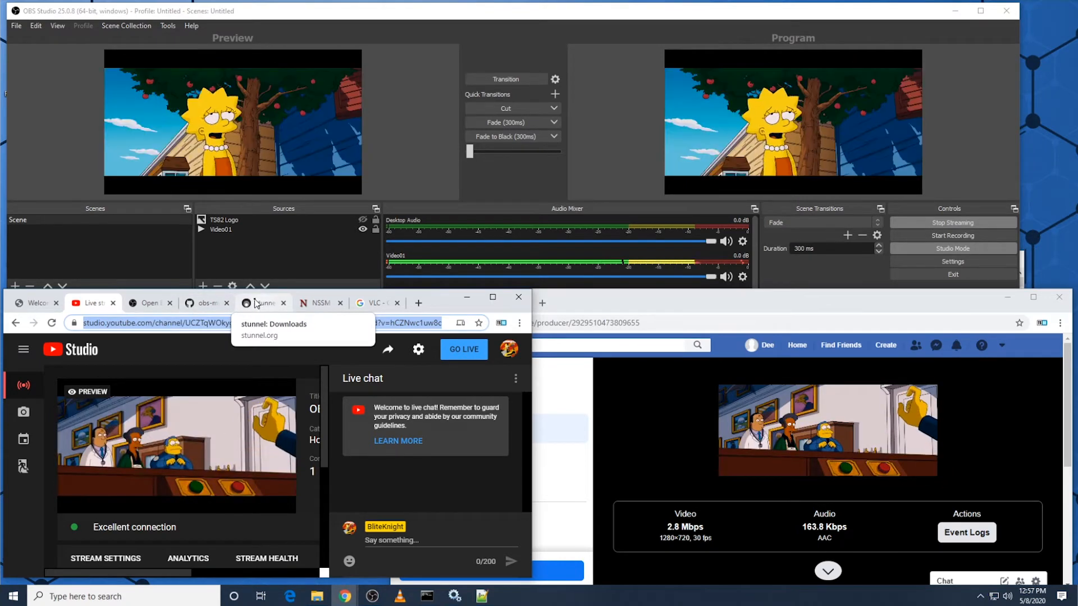
Step: Review the stunnel.conf lines on GitHub and examine the file list of the obs-multistreaming repository
click(216, 306)
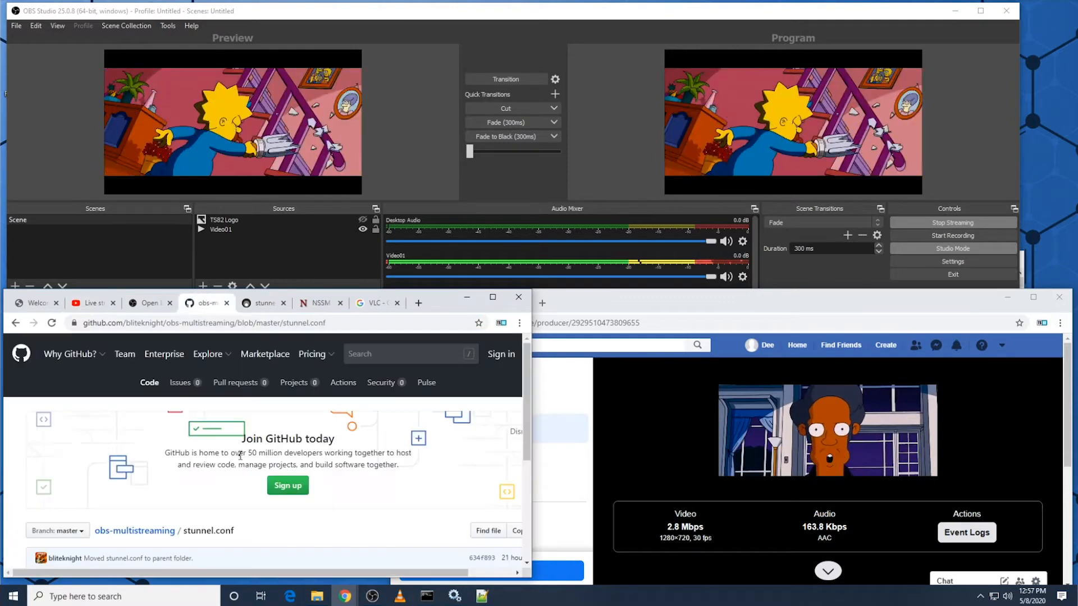
scroll(229, 456, down, 3)
drag(60, 459, 120, 505)
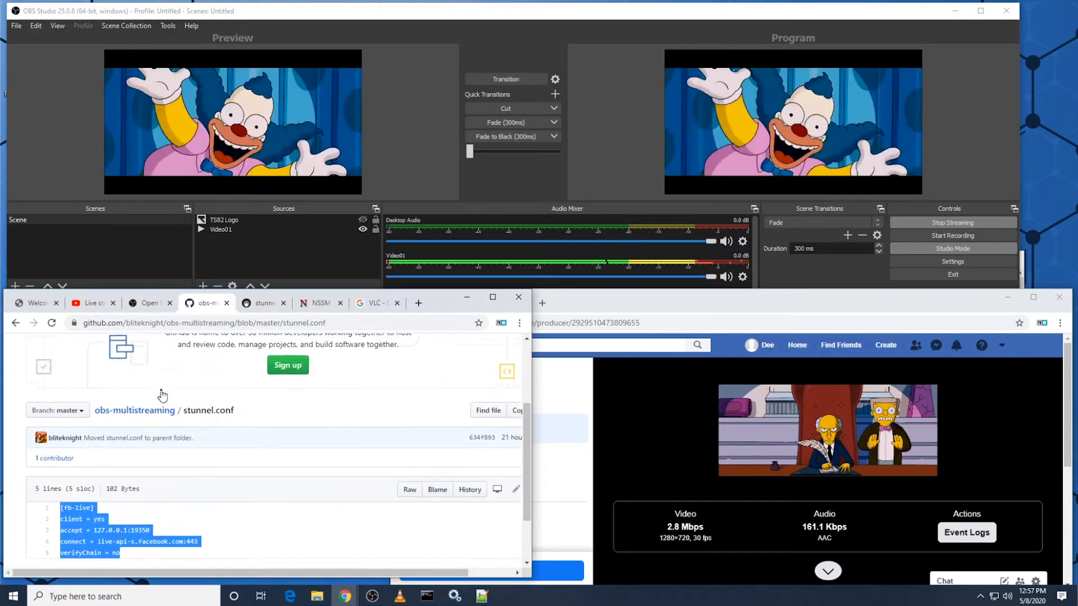
click(135, 417)
scroll(197, 484, down, 4)
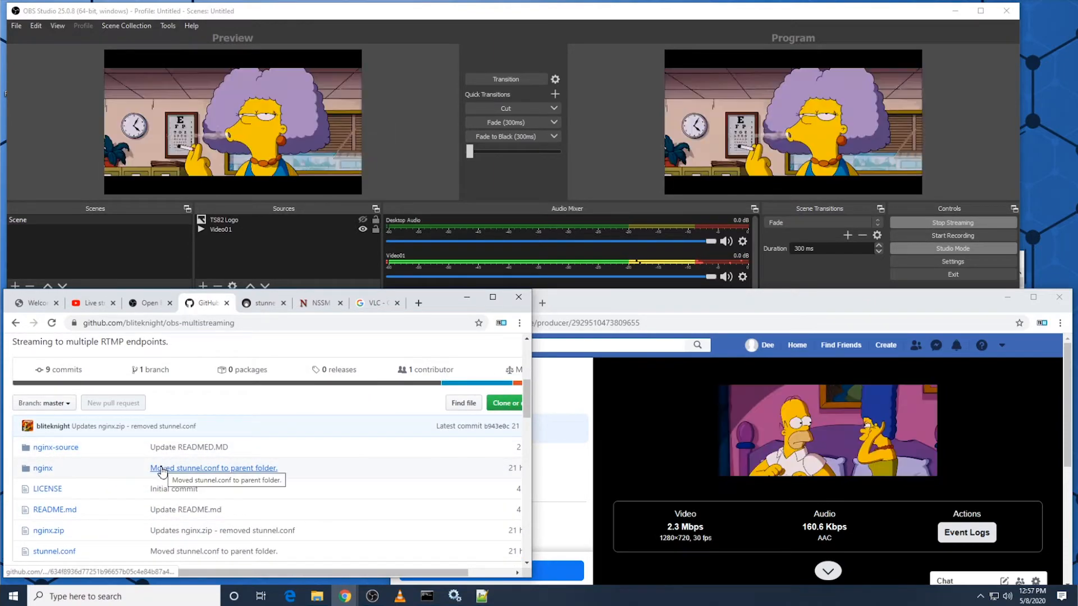
scroll(162, 470, down, 1)
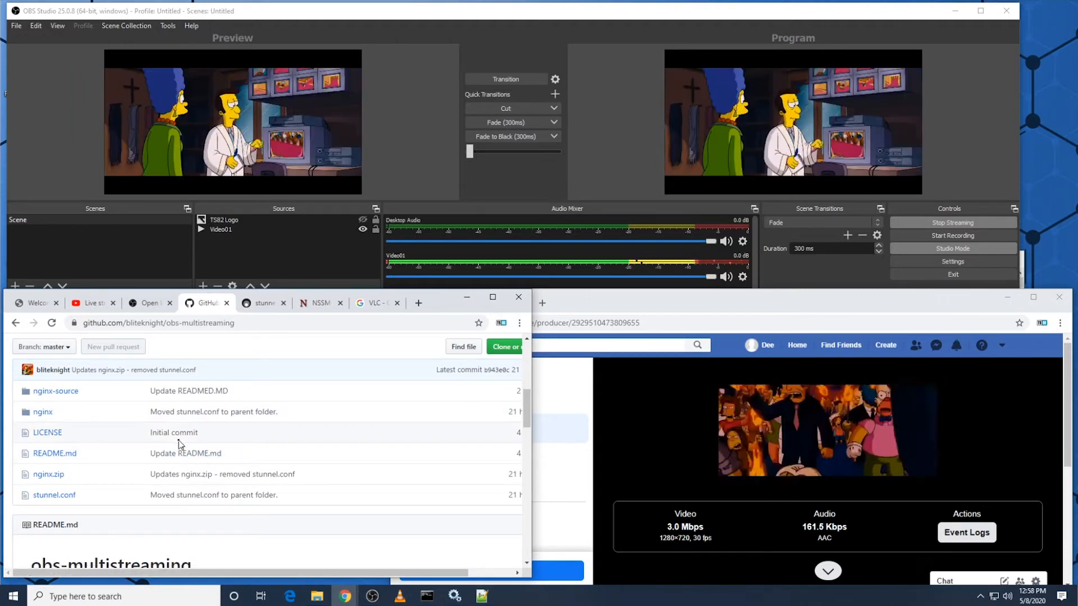
Step: Open READMED.MD in the nginx-source folder and read through its 64-bit Nginx compile instructions
click(60, 391)
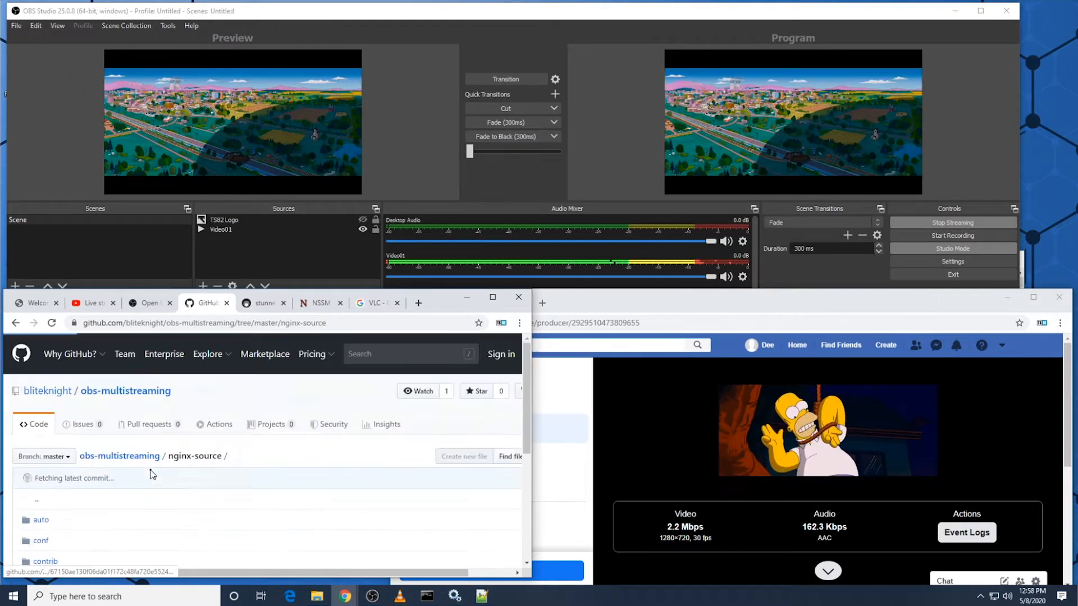
scroll(150, 472, down, 4)
scroll(149, 472, up, 2)
scroll(62, 486, down, 2)
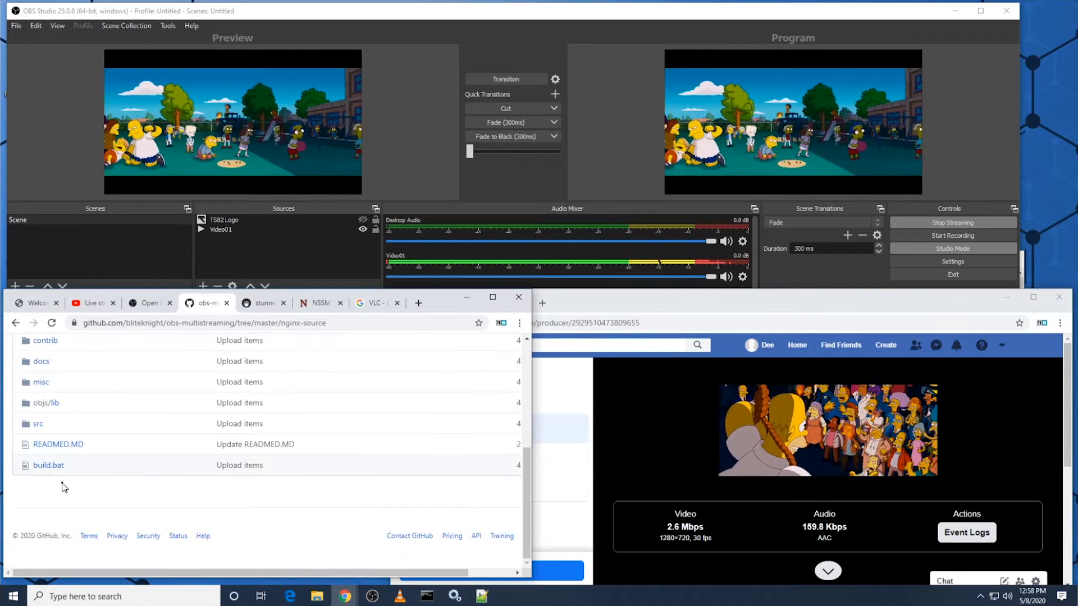
click(57, 448)
scroll(162, 460, down, 10)
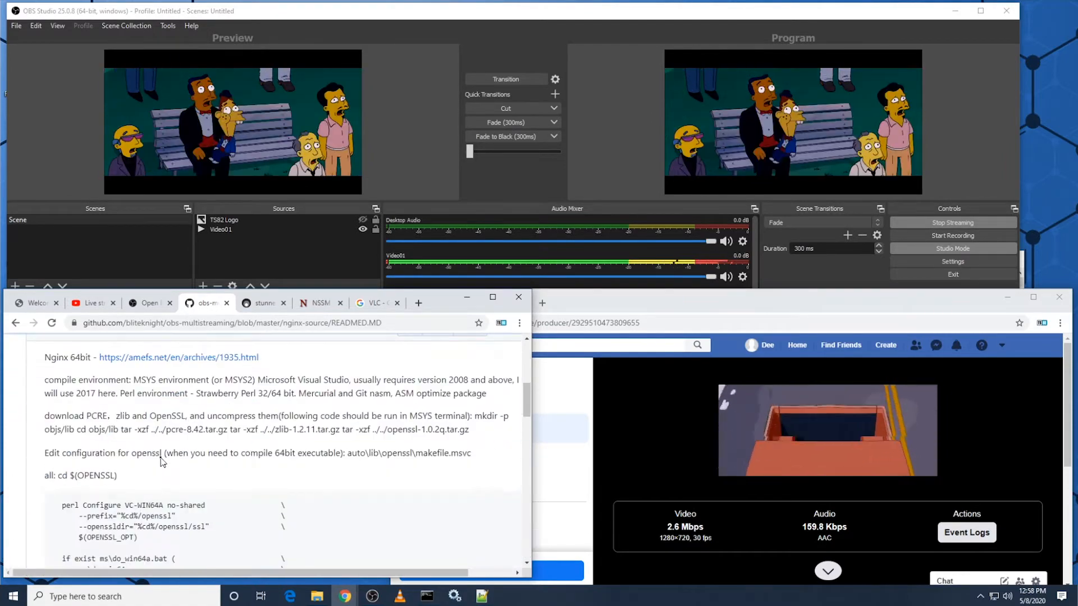
scroll(162, 462, down, 5)
scroll(162, 461, up, 3)
scroll(163, 465, down, 5)
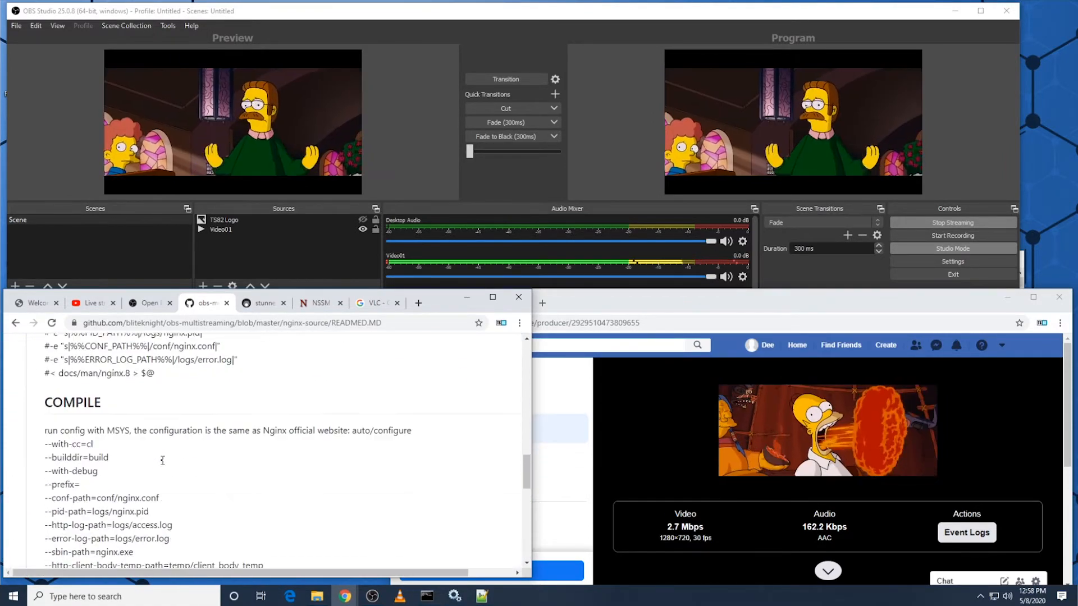
scroll(163, 465, down, 5)
scroll(152, 471, up, 20)
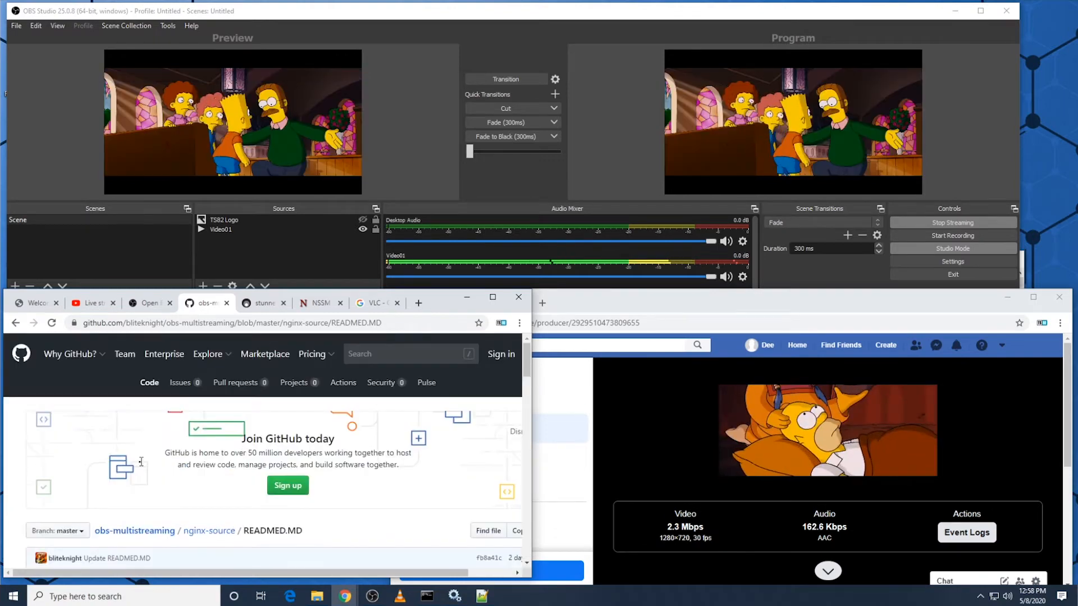
Step: Return to the obs-multistreaming main page and check the YouTube Studio live dashboard against the Facebook preview
click(162, 531)
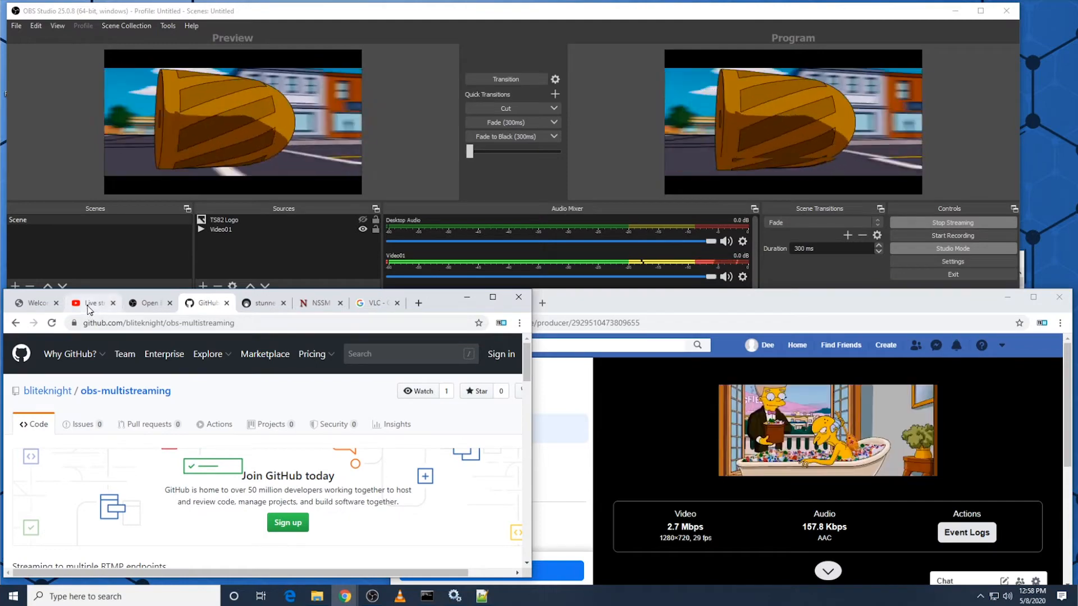
click(89, 306)
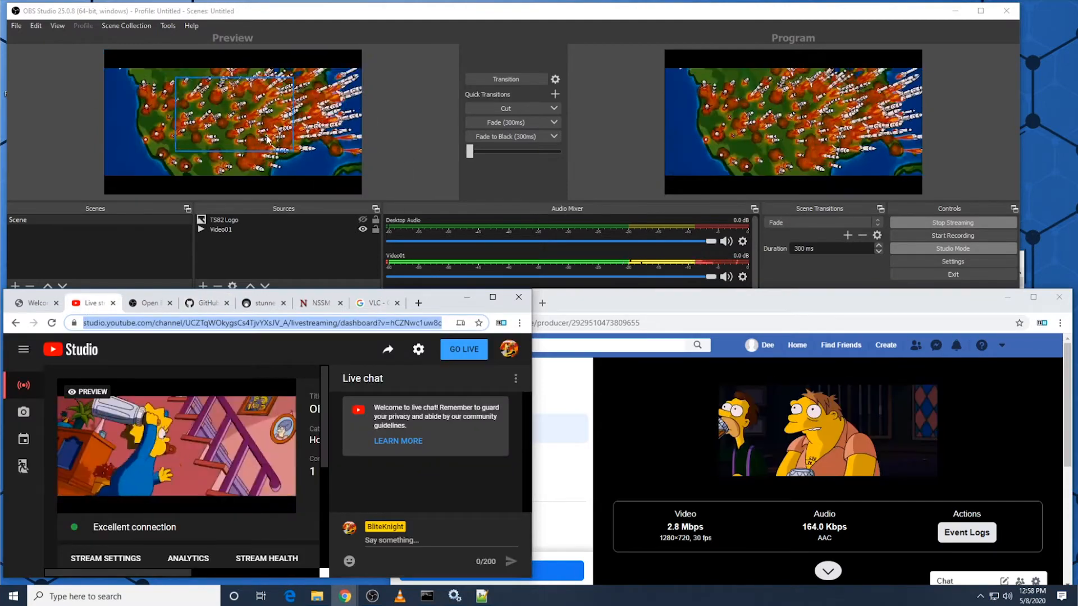
click(540, 125)
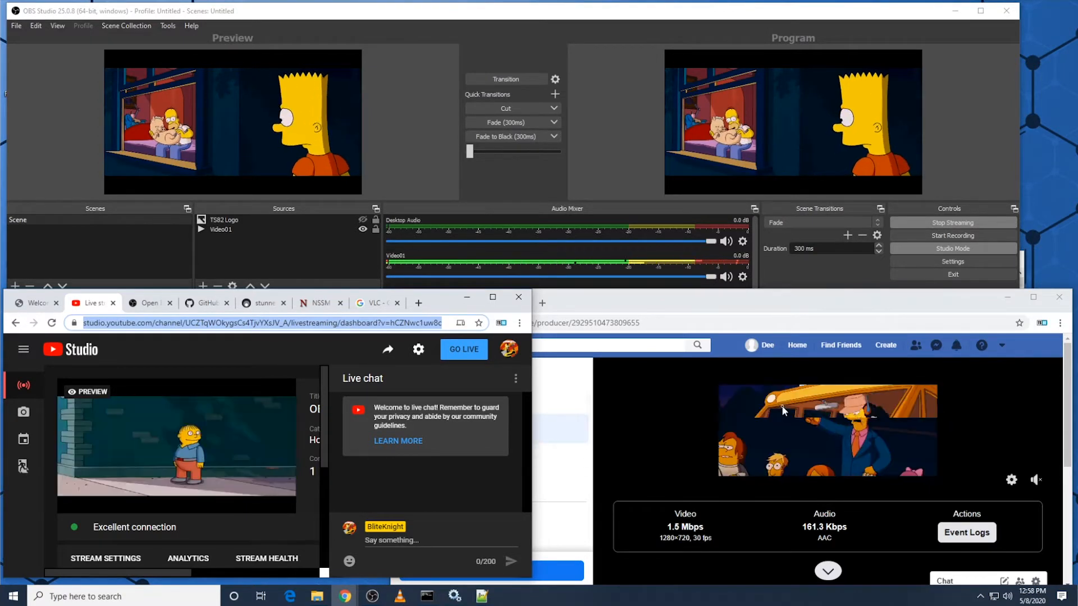
click(636, 335)
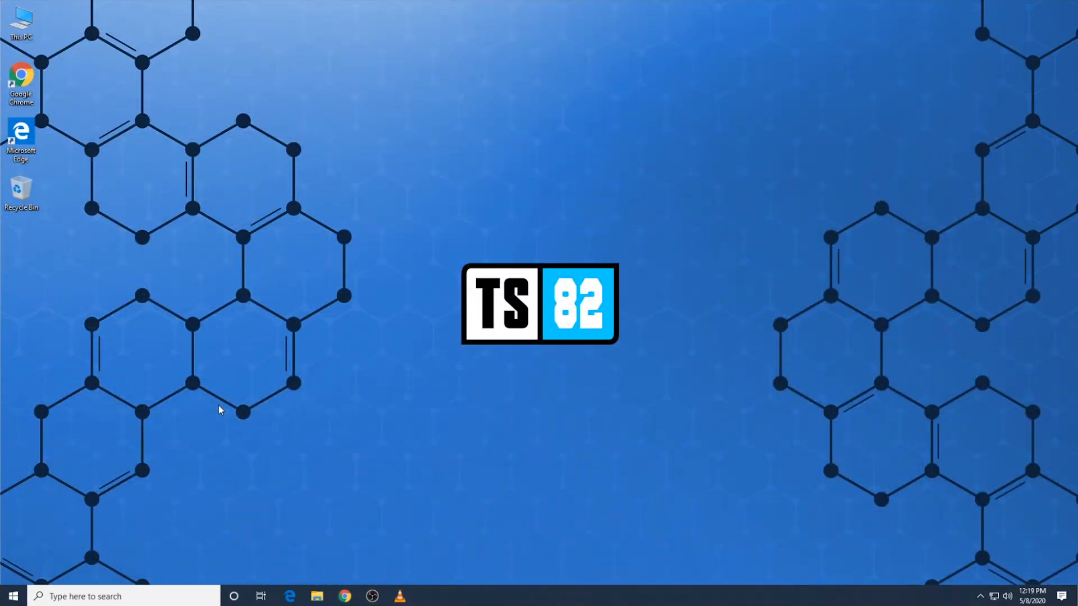
Step: Open Chrome on the OBS Project site, enlarge the browser window and look over the home page
click(352, 602)
click(612, 42)
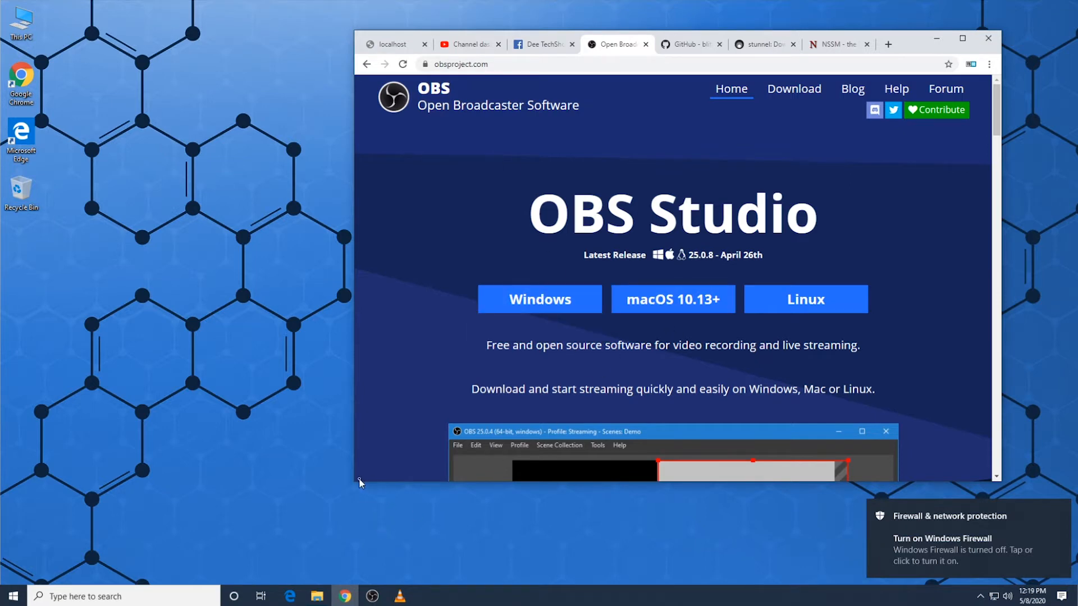
drag(358, 481, 202, 543)
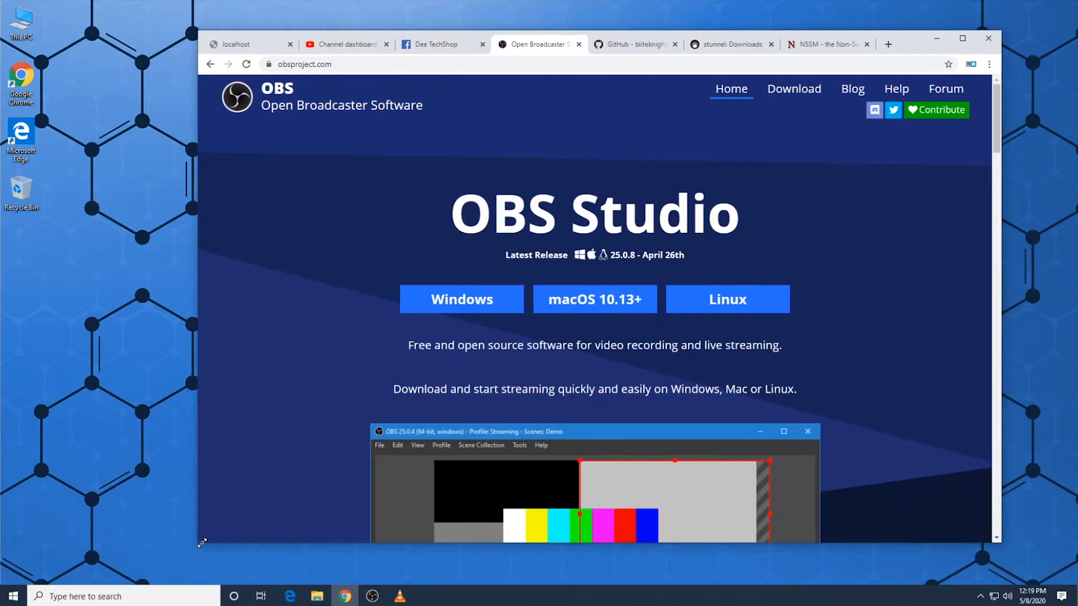
click(995, 165)
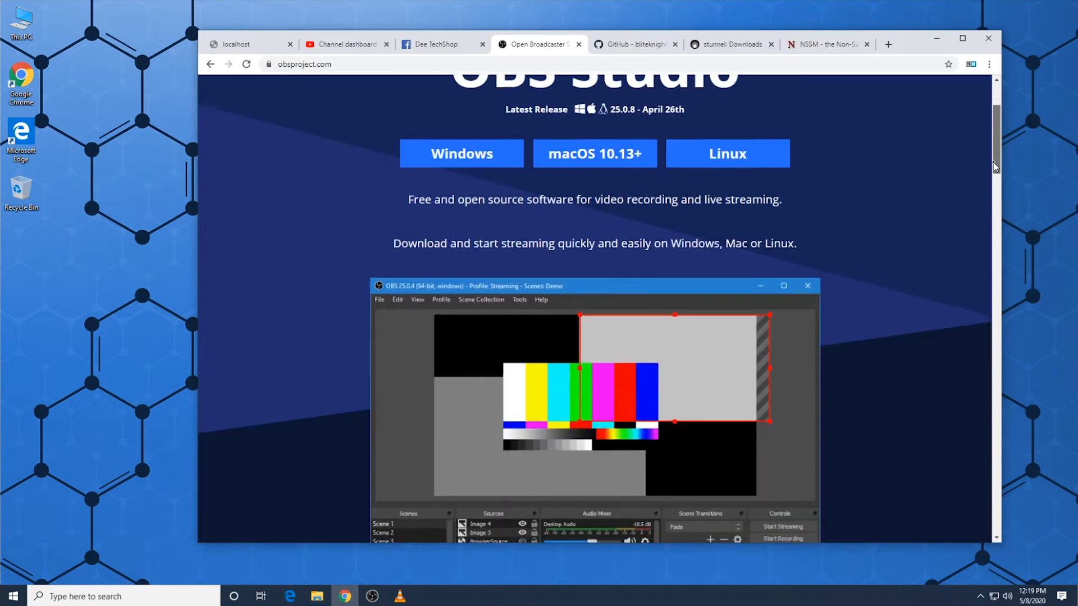
drag(995, 162, 997, 137)
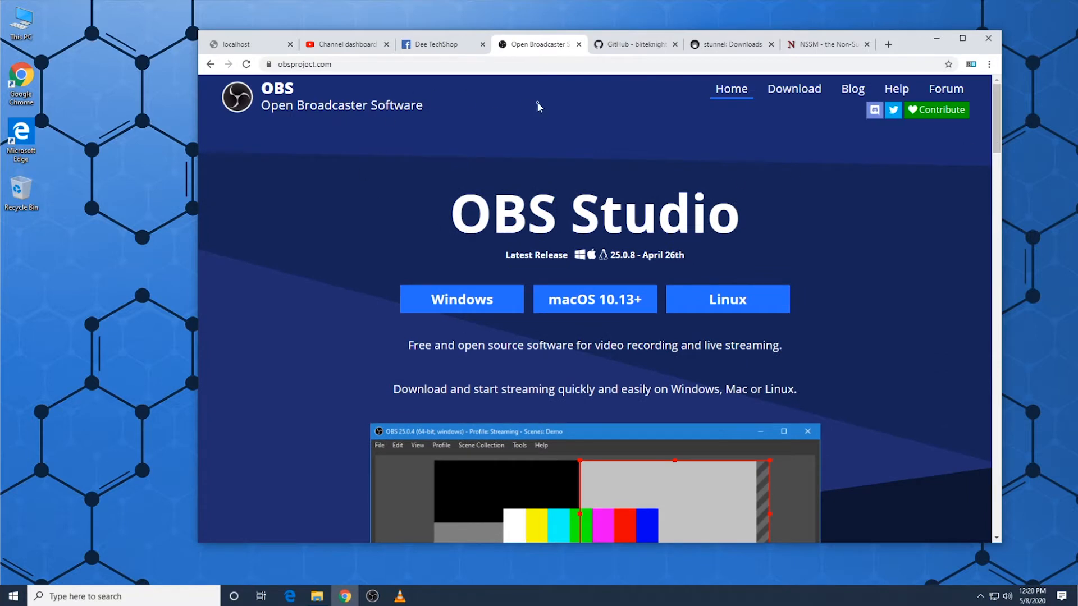
Step: Examine the obs-multistreaming GitHub repository, including the nginx.zip and stunnel.conf entries in its file list
click(640, 50)
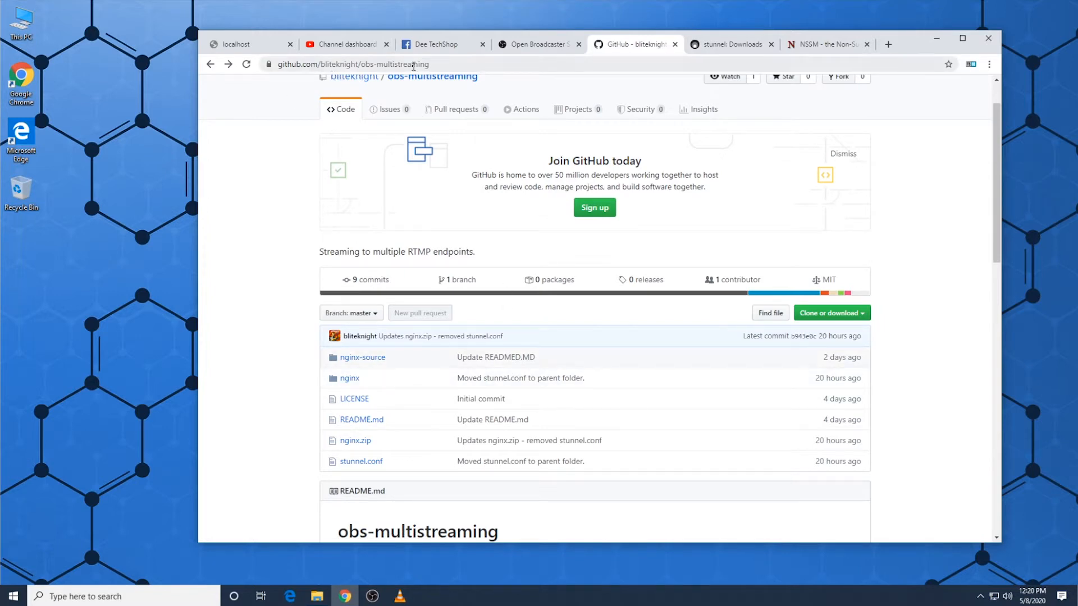
scroll(297, 337, up, 2)
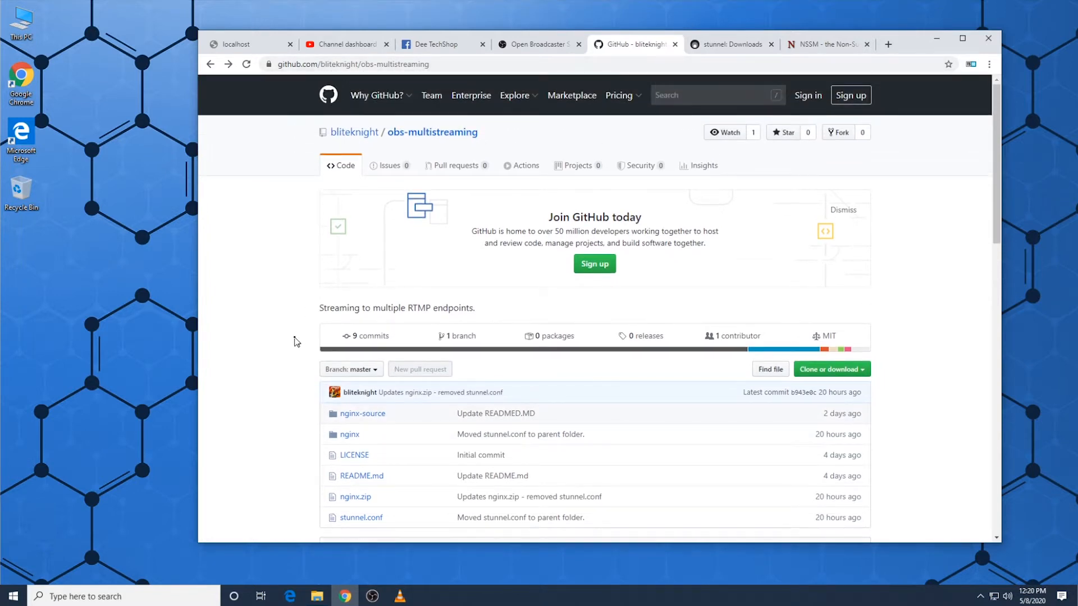
scroll(337, 354, down, 3)
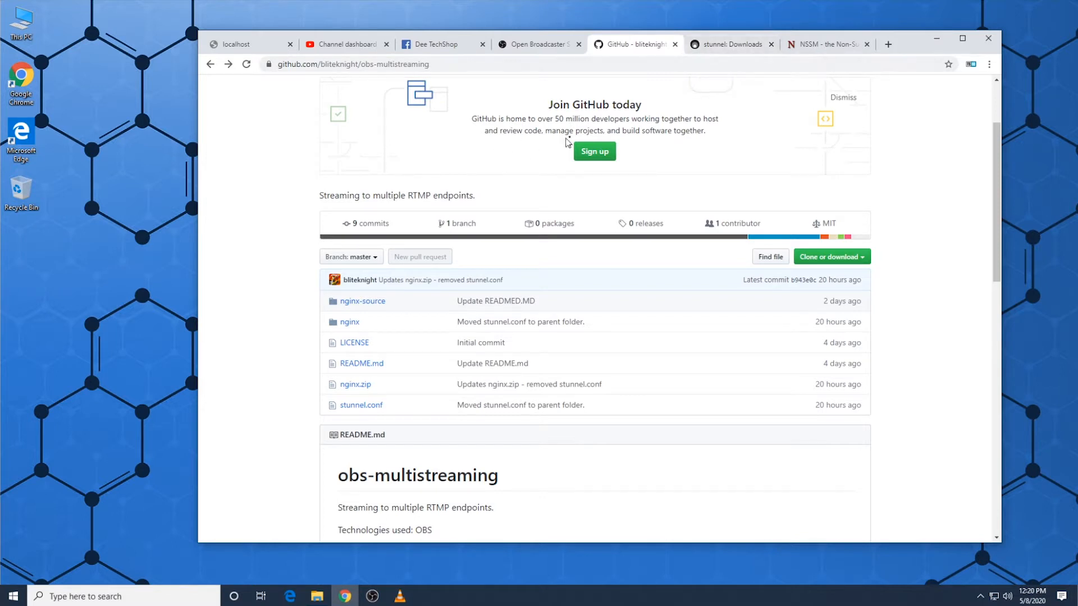
Step: View the stunnel downloads page with its win64 installer, and recheck the obs-multistreaming repository
click(724, 47)
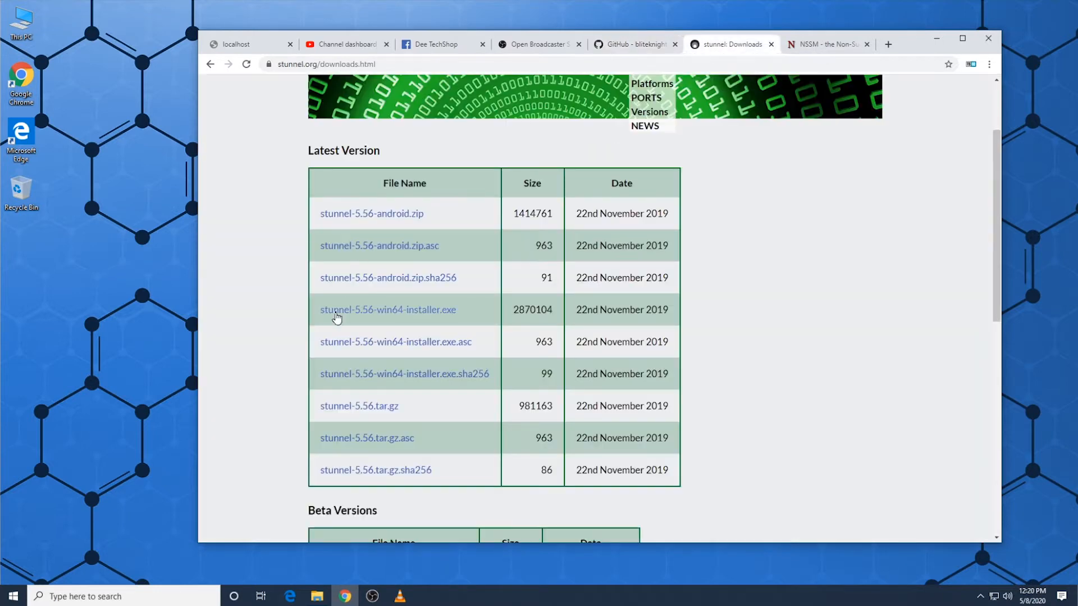
scroll(337, 318, up, 3)
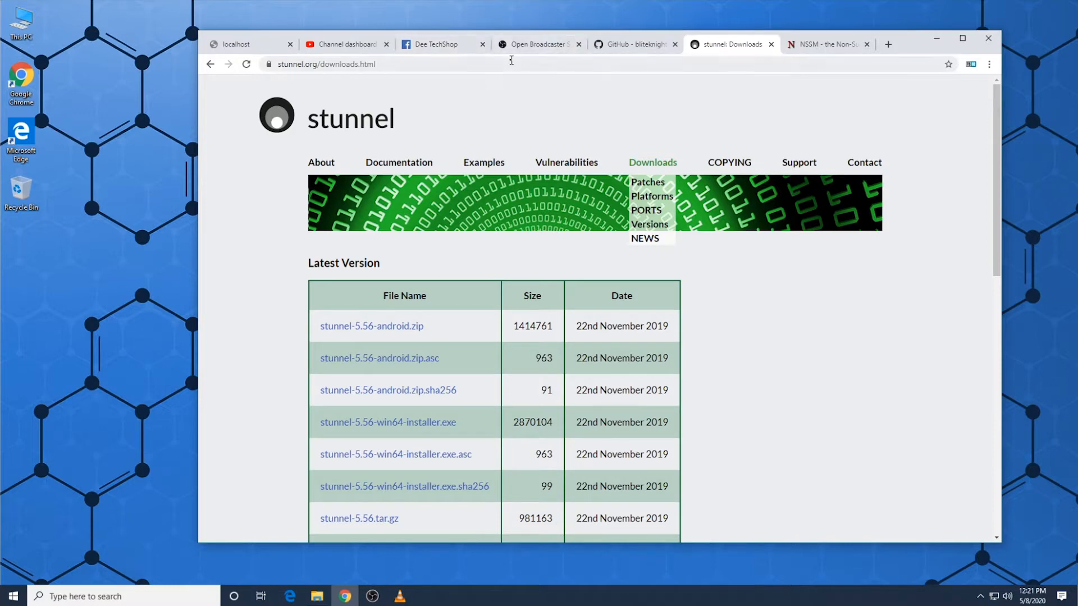
click(647, 50)
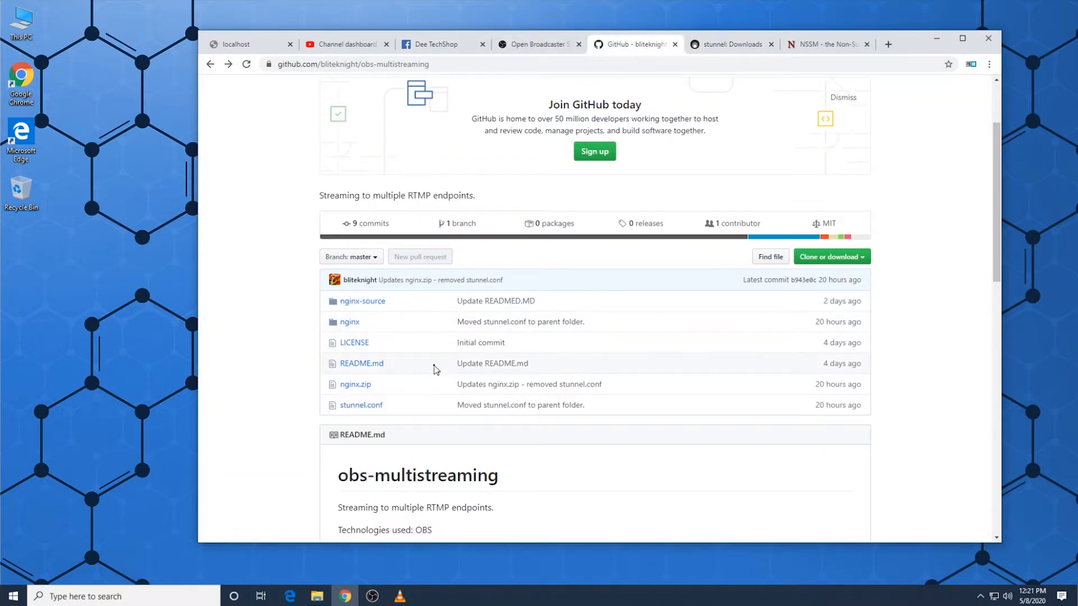
scroll(436, 369, down, 1)
scroll(433, 371, up, 2)
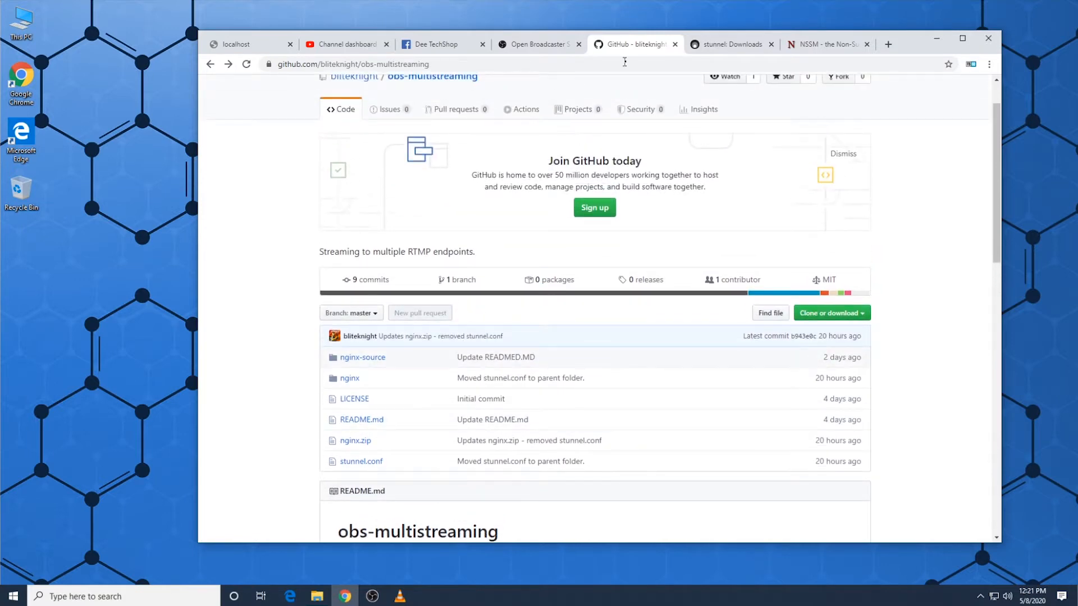
Step: View the stunnel and NSSM download pages, and return to the OBS Project home page
click(734, 45)
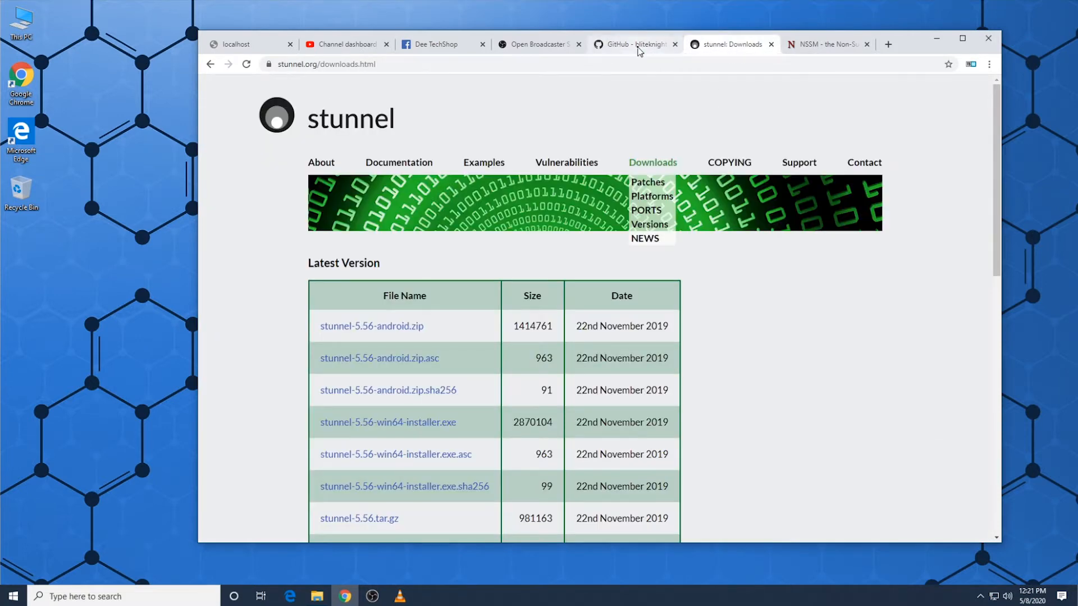
click(807, 46)
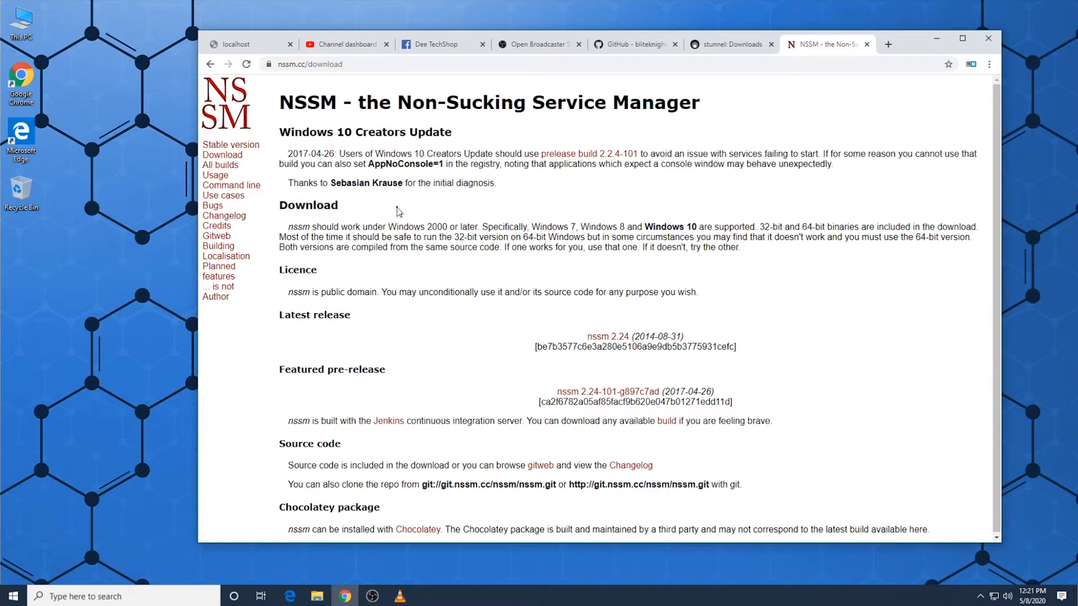
click(539, 49)
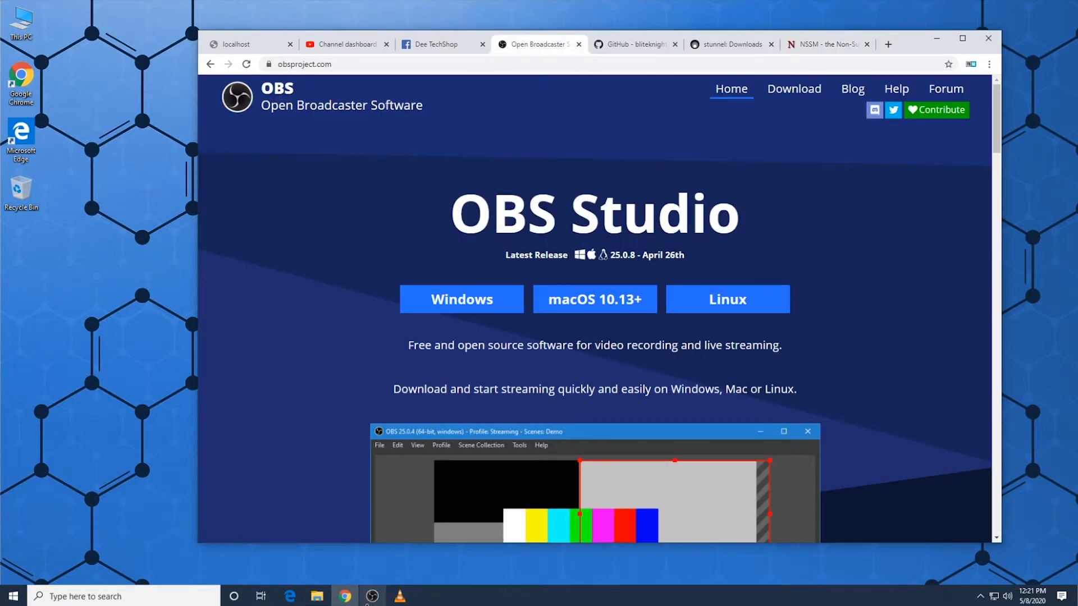
Step: Launch OBS Studio, move its window to the upper-left area of the desktop and turn off Studio Mode
click(370, 595)
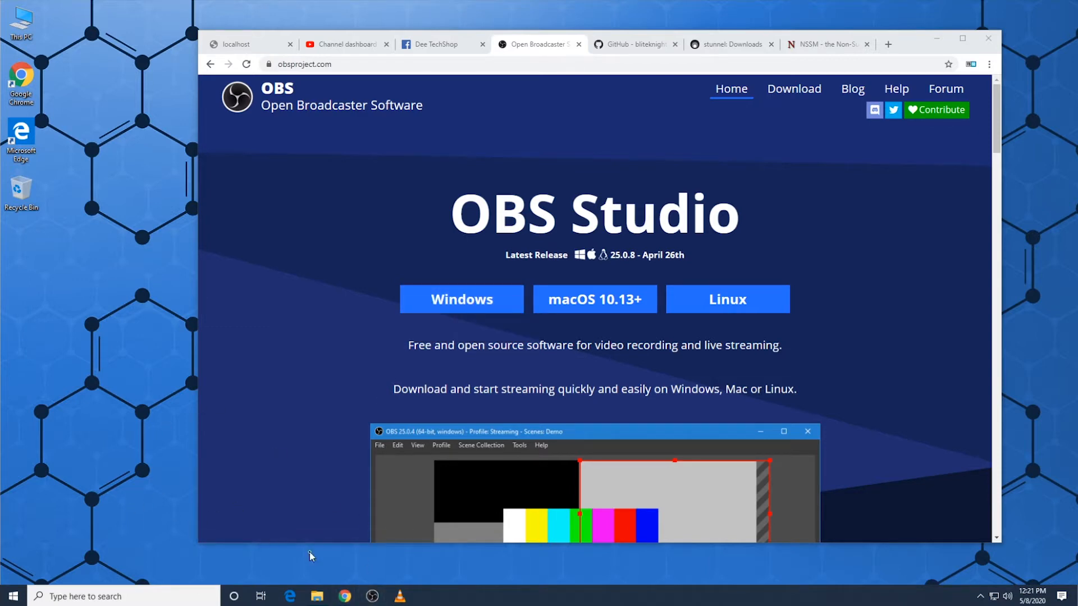
click(371, 596)
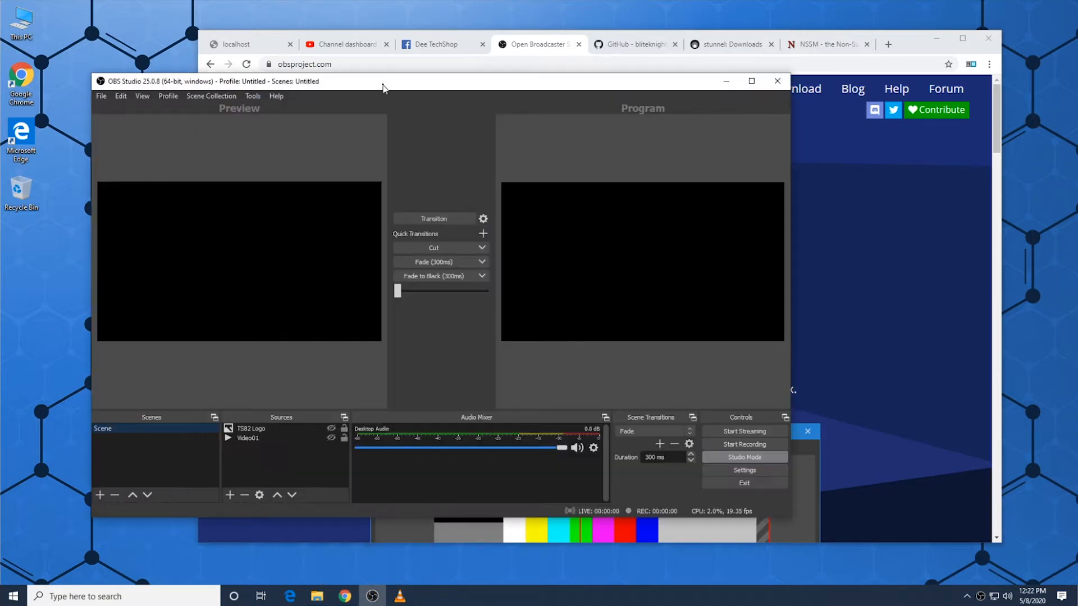
drag(382, 87, 288, 26)
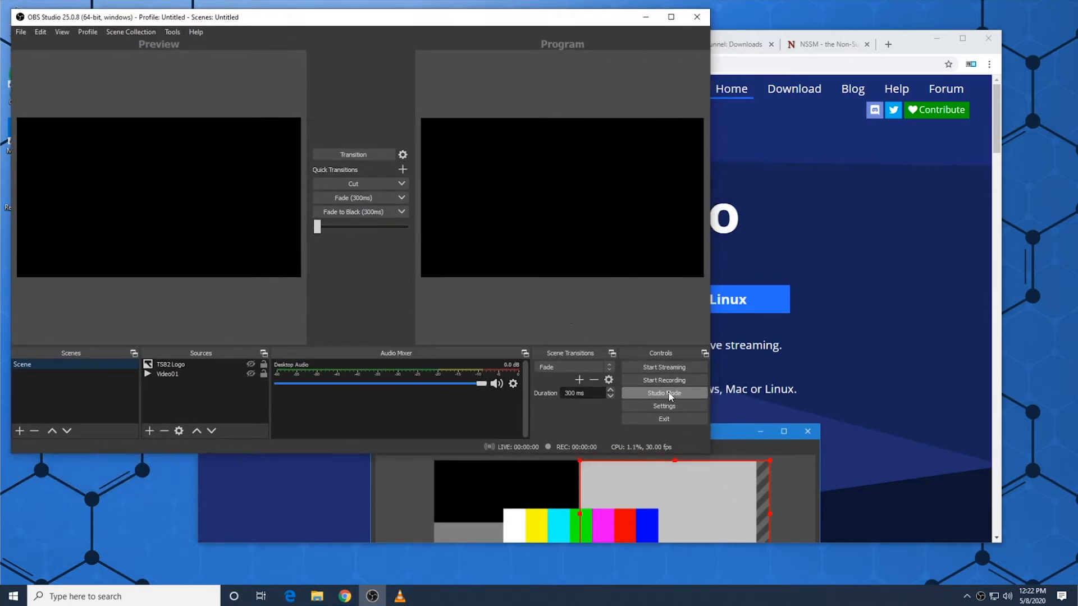
click(669, 393)
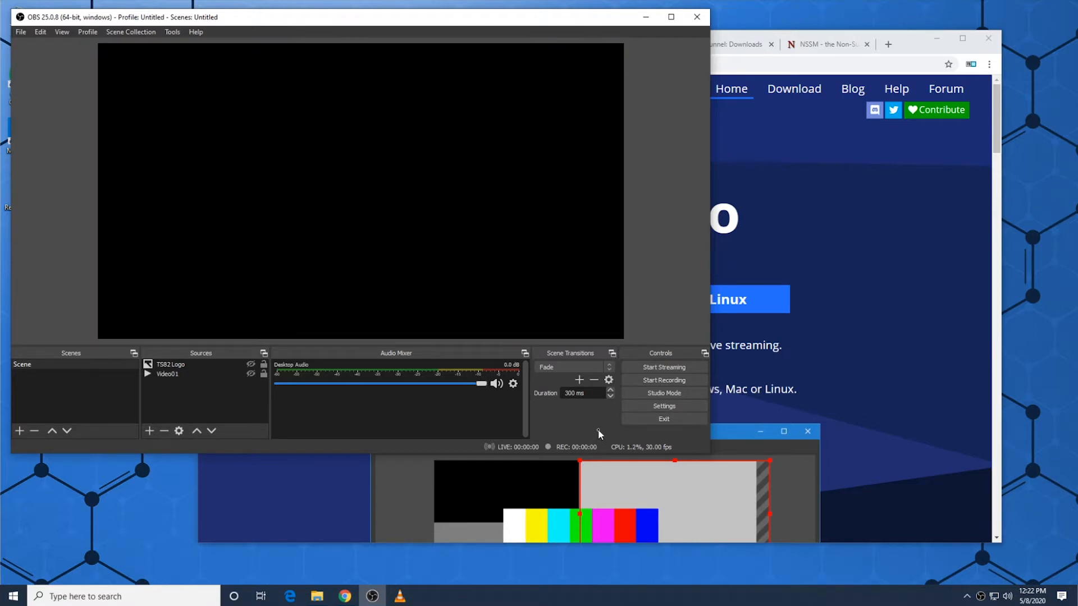
Step: Turn on Studio Mode, show the Video01 source and toggle the TS82 Logo source's visibility in the preview
click(664, 394)
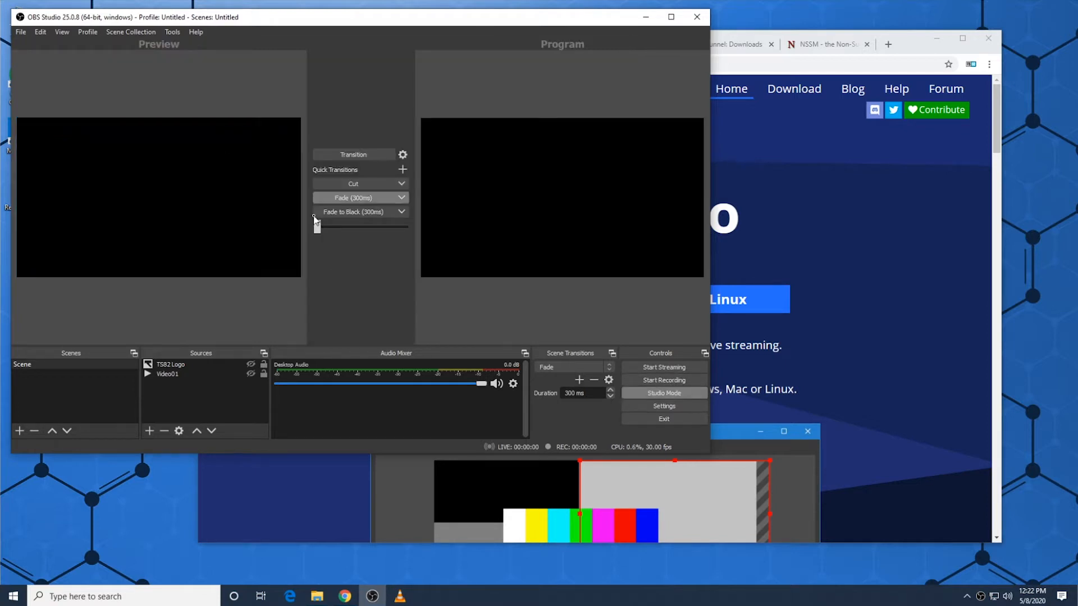
click(251, 374)
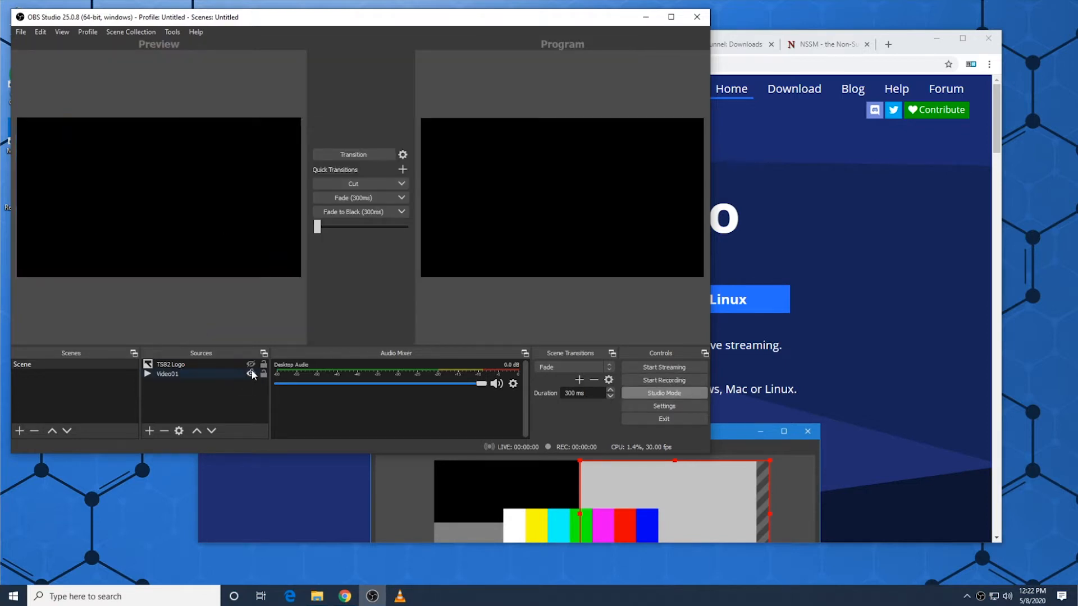
click(251, 365)
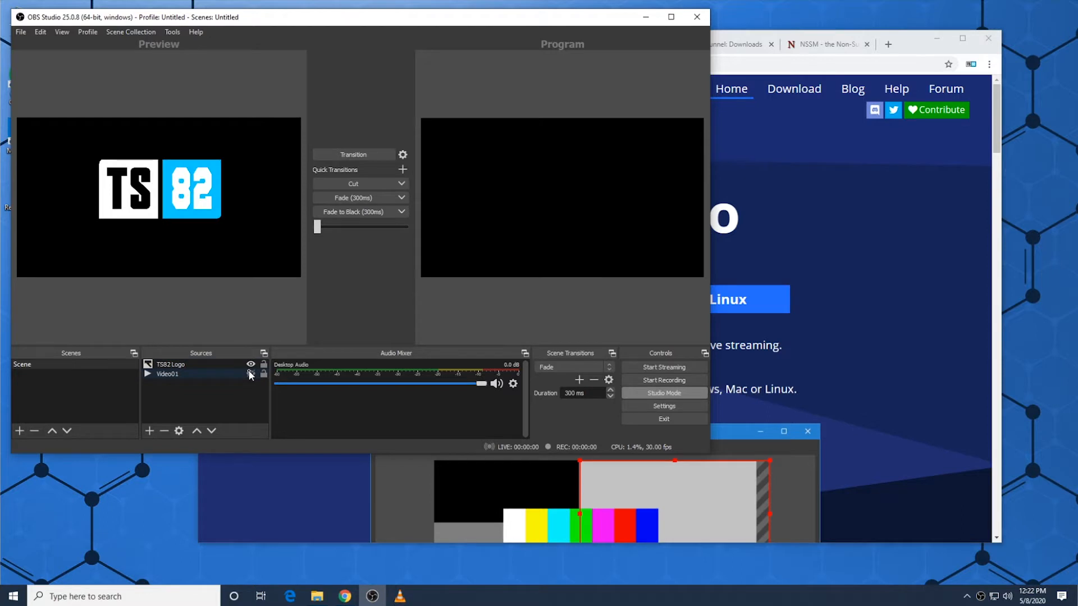
click(250, 366)
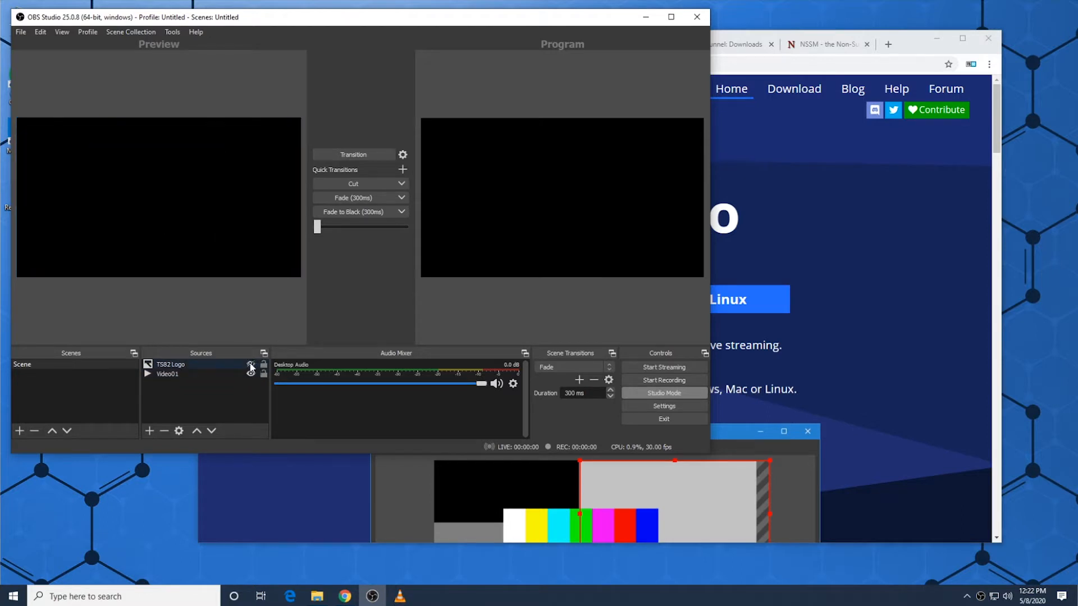
click(254, 364)
click(253, 364)
Step: Turn off Studio Mode and toggle the TS82 Logo's visibility over the playing video, leaving the logo shown
click(679, 393)
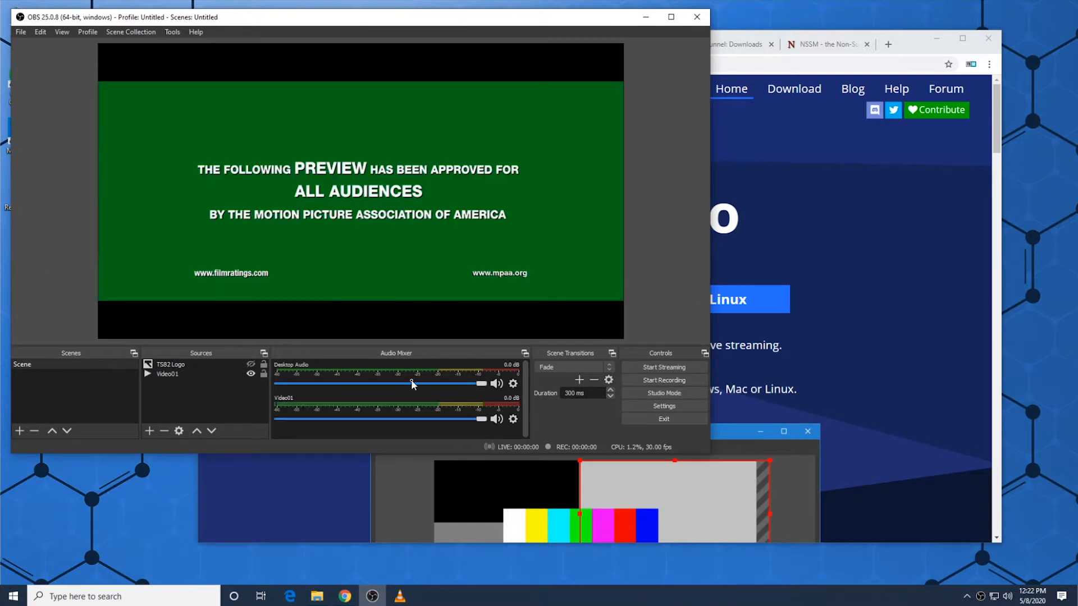
click(251, 365)
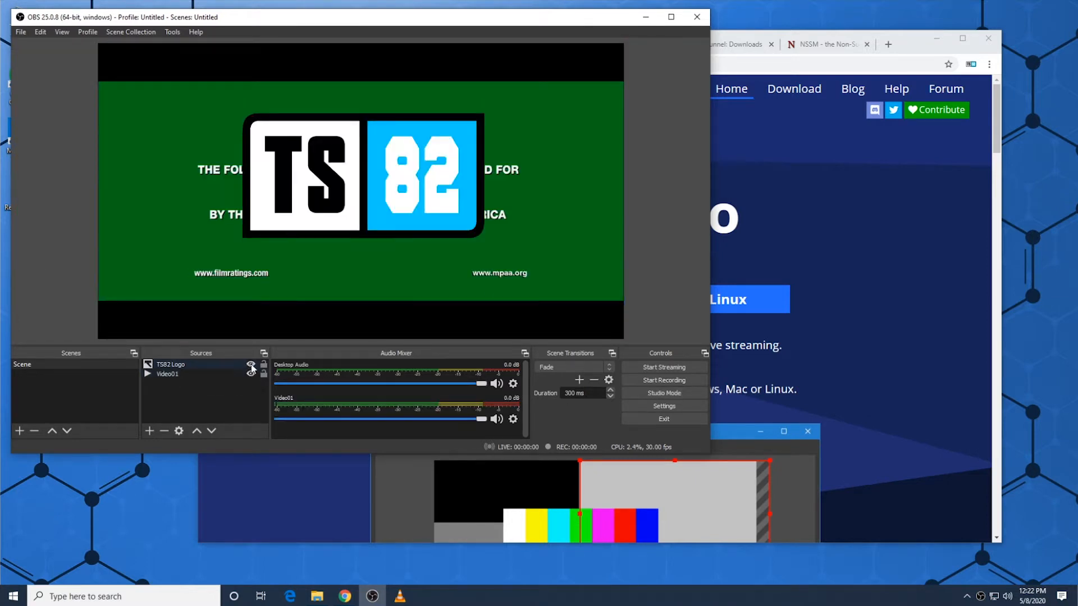
click(251, 365)
click(251, 365)
Step: Turn on Studio Mode, hide both sources in the preview and transition the empty scene to the program output
click(668, 396)
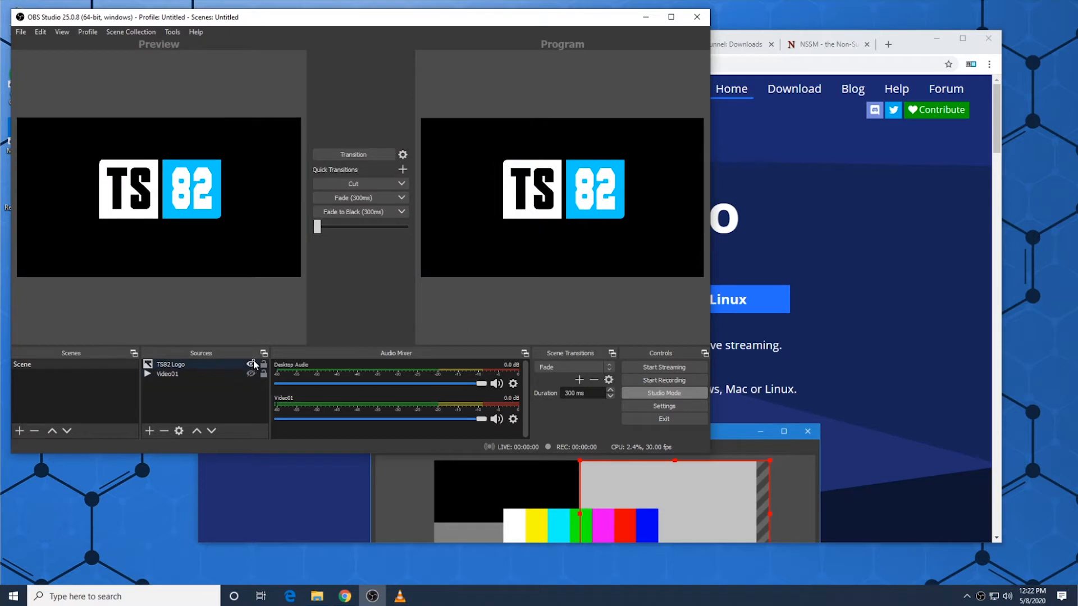
click(251, 364)
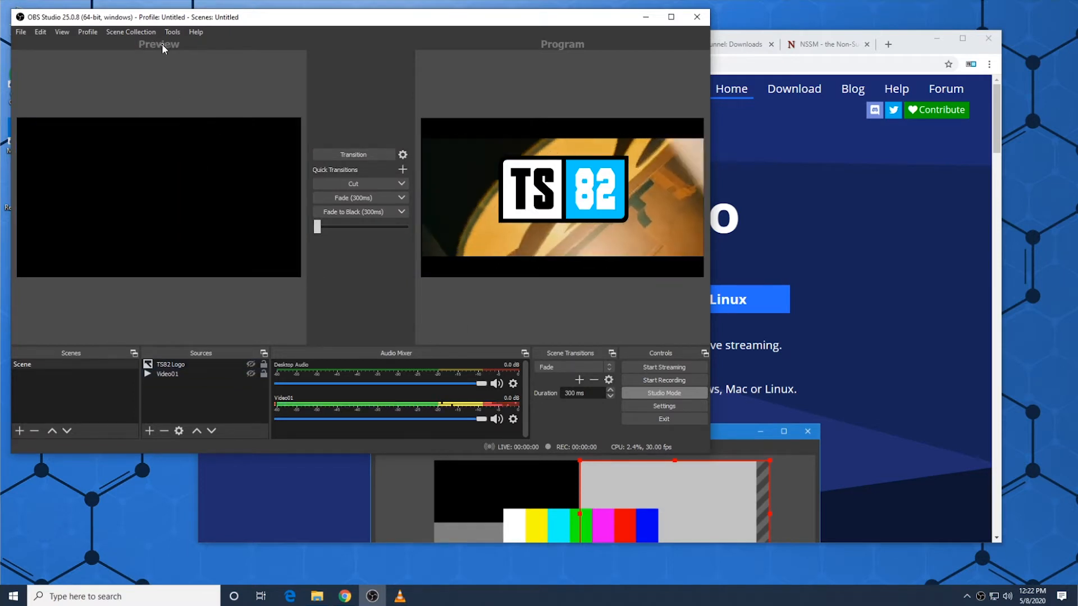
click(353, 154)
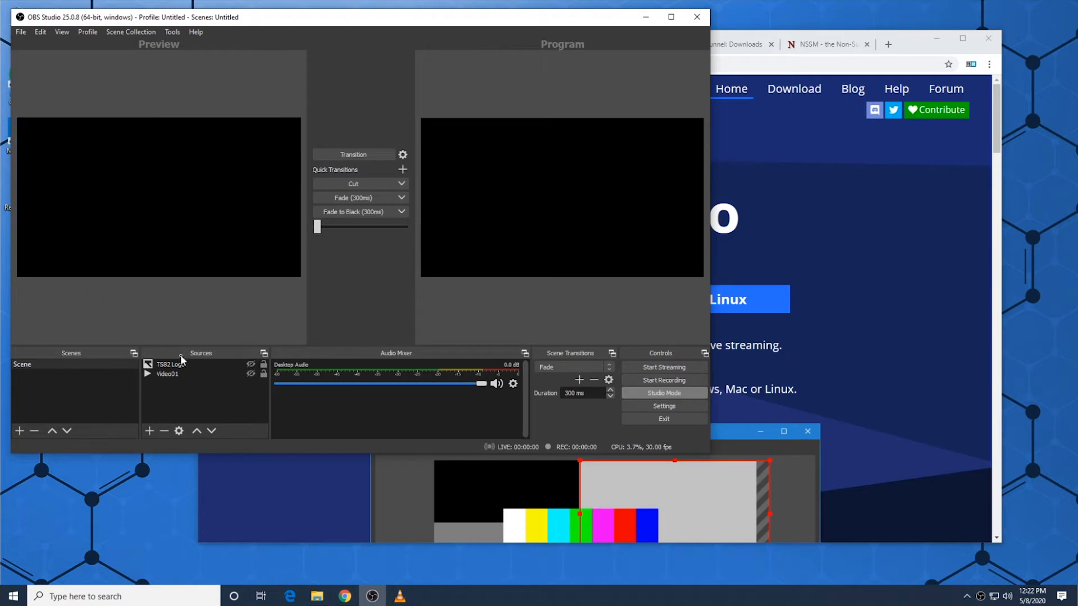
Step: Show TS82 Logo and transition it to the program, and do the same for Video01
click(251, 364)
click(369, 154)
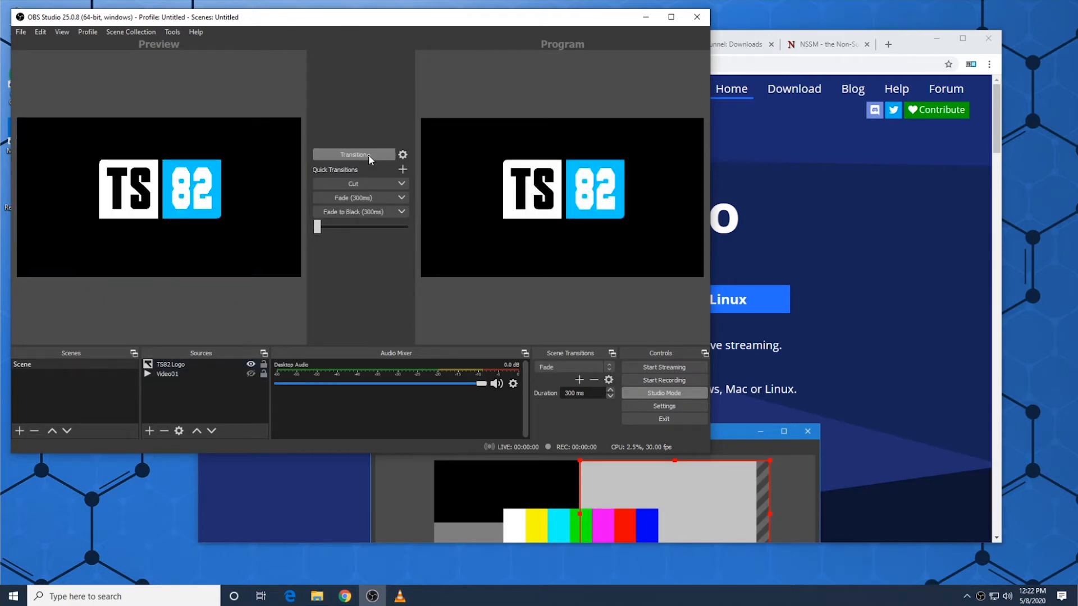
click(251, 374)
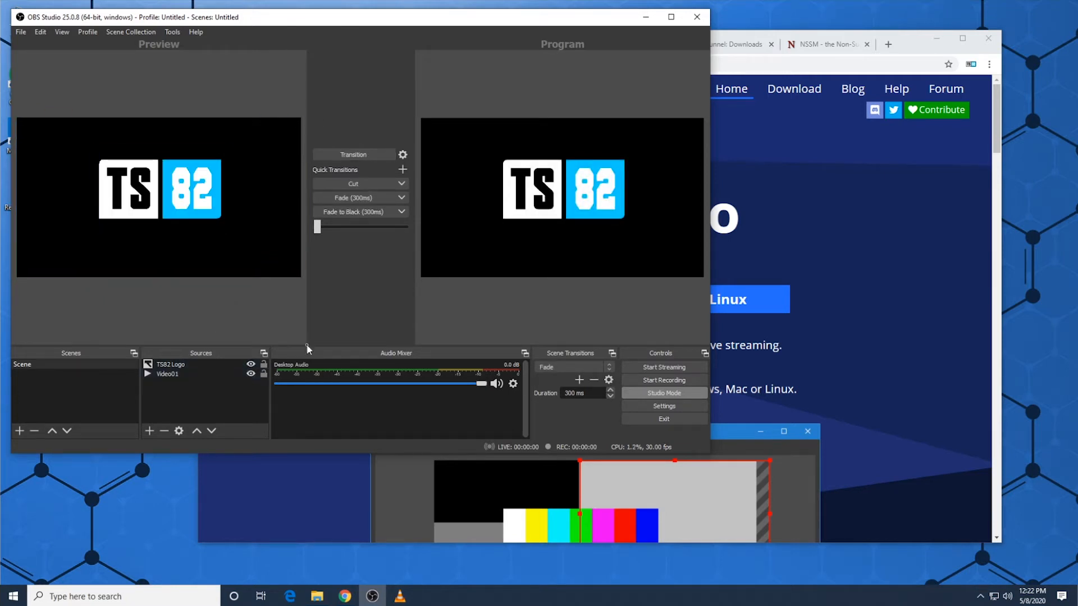
click(366, 155)
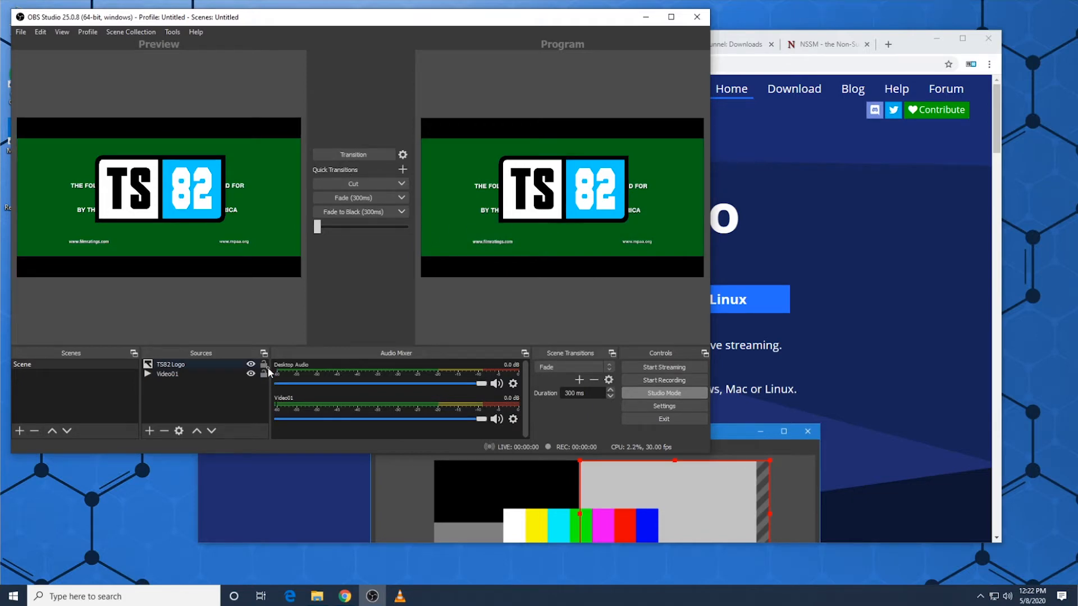
Step: Review the Video01 source's local file and playback properties and accept them as they are
double_click(174, 374)
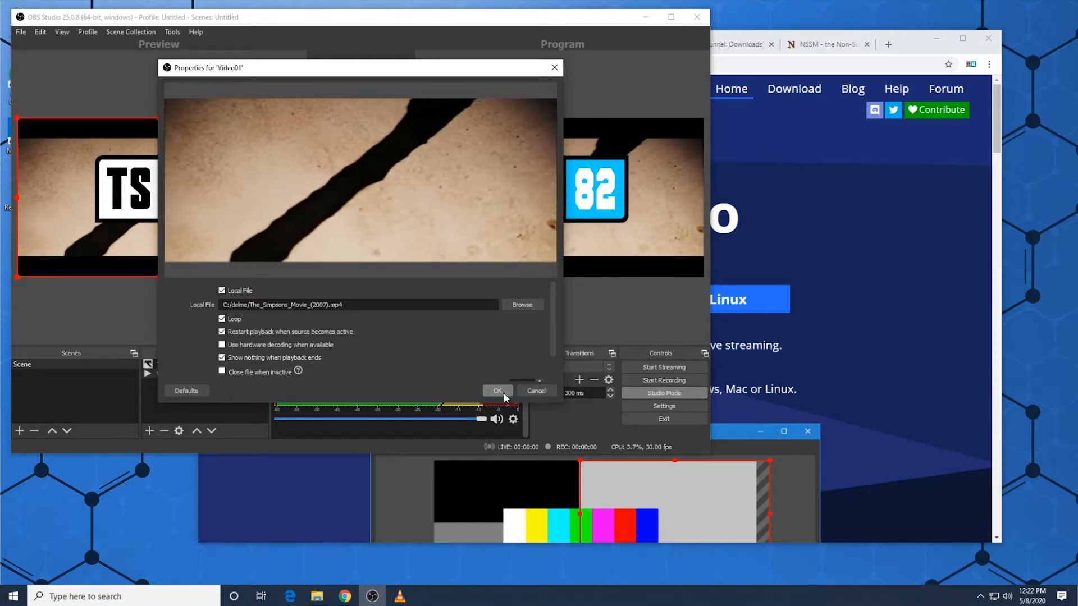
click(498, 391)
Step: Hide TS82 Logo and transition the change to the program, and hide Video01 in the preview
click(250, 364)
click(365, 159)
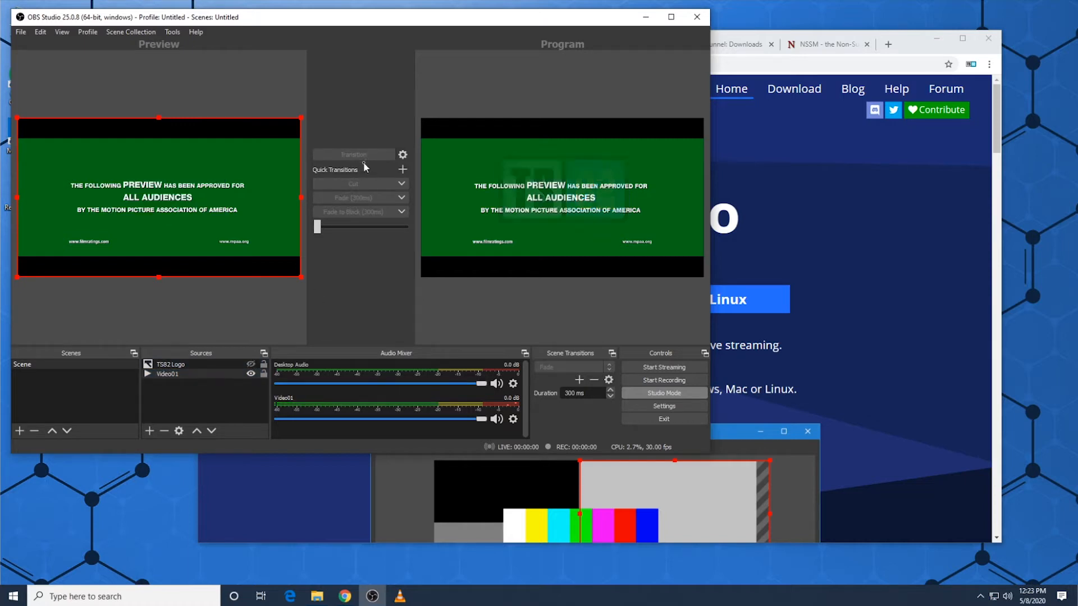
click(250, 374)
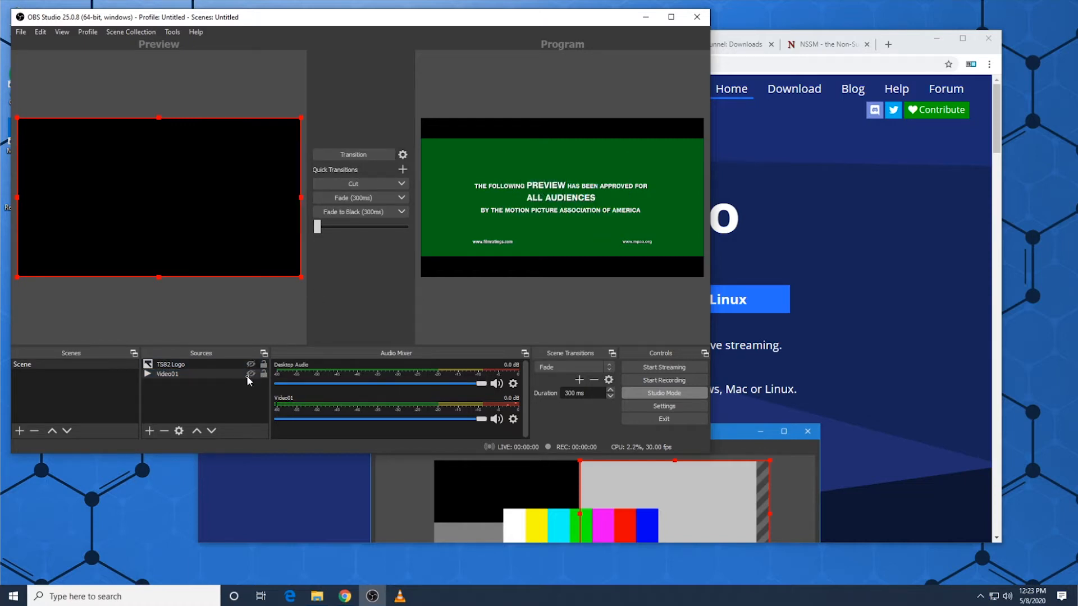
Step: Switch to the browser, start downloading nginx.zip from the obs-multistreaming repository and cancel the save
click(761, 154)
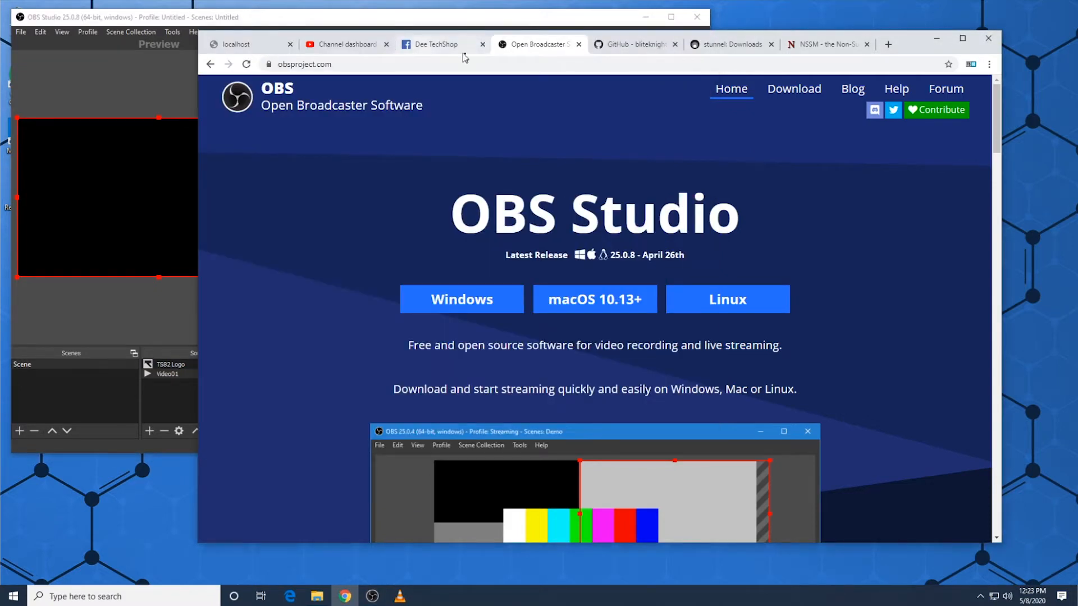
click(625, 47)
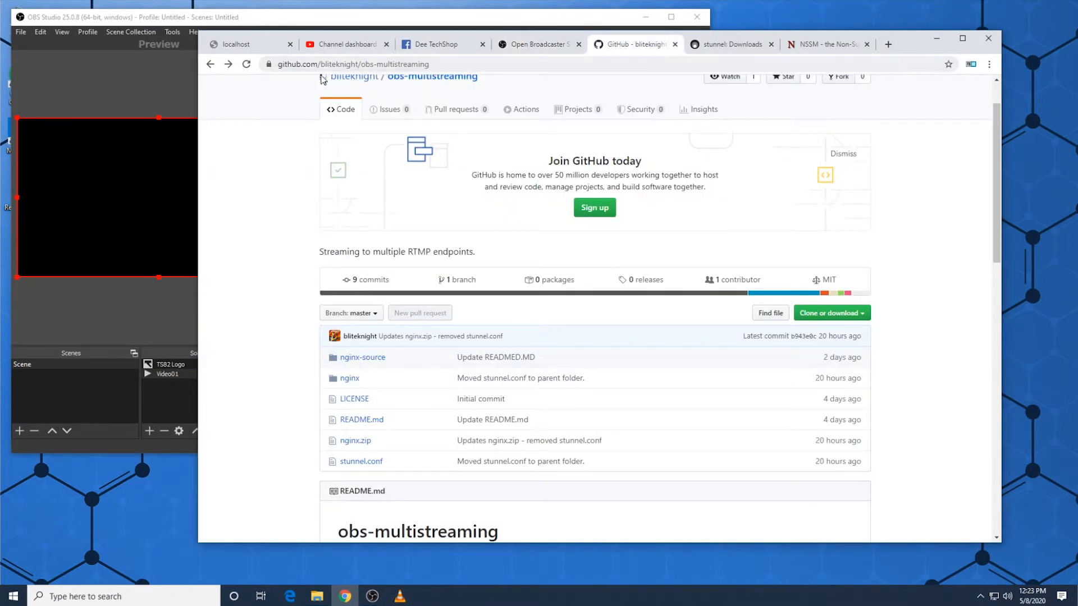
click(348, 442)
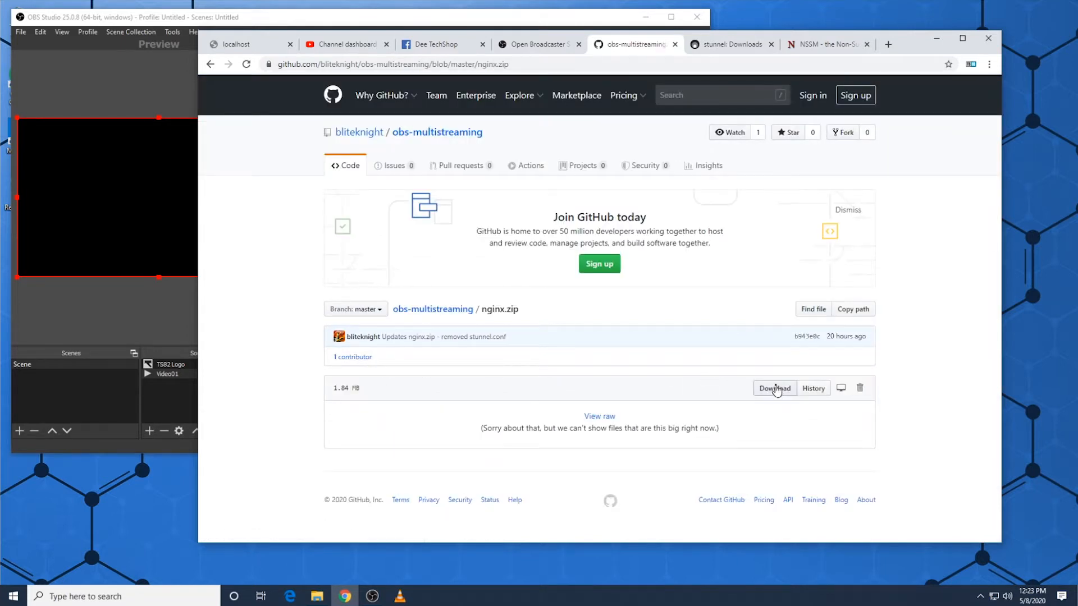
click(776, 389)
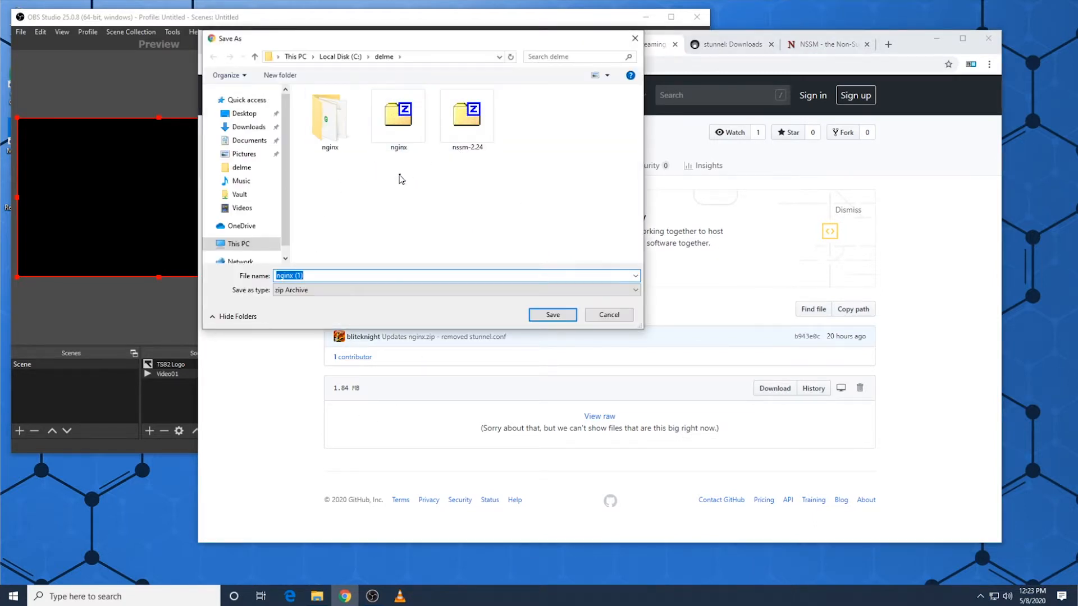
click(618, 315)
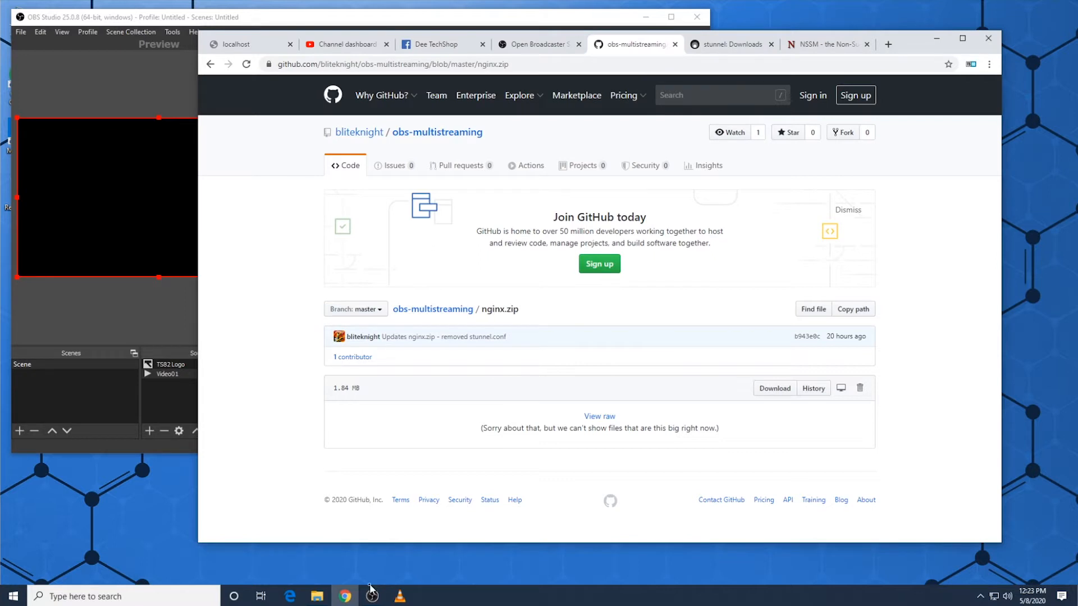
Step: In File Explorer's delme folder, examine the 7-Zip options for the nginx archive and the copy option for the nginx folder
click(316, 596)
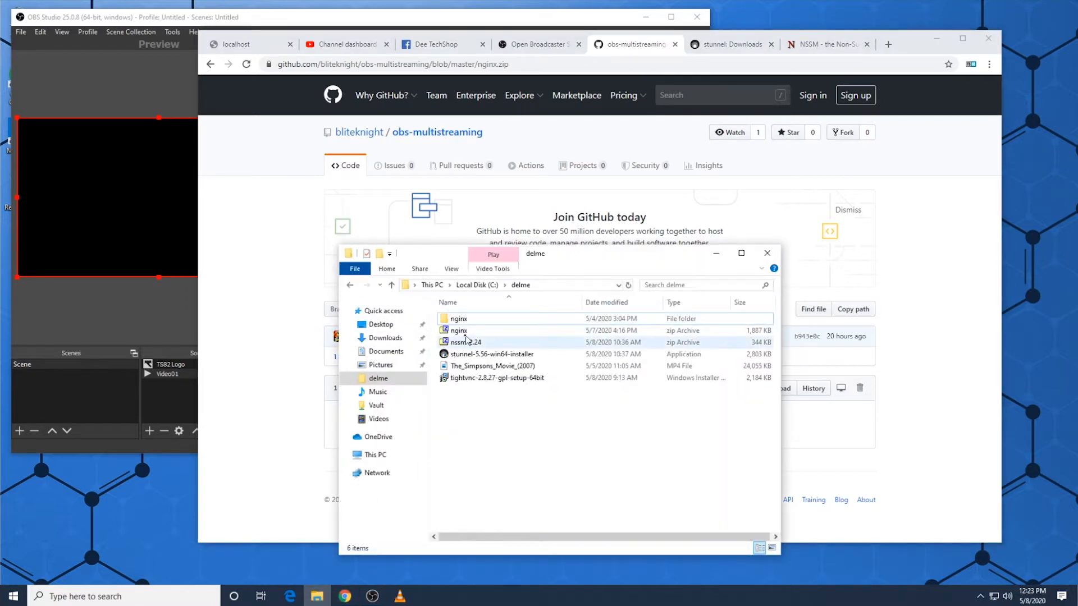
right_click(462, 331)
mouse_move(491, 352)
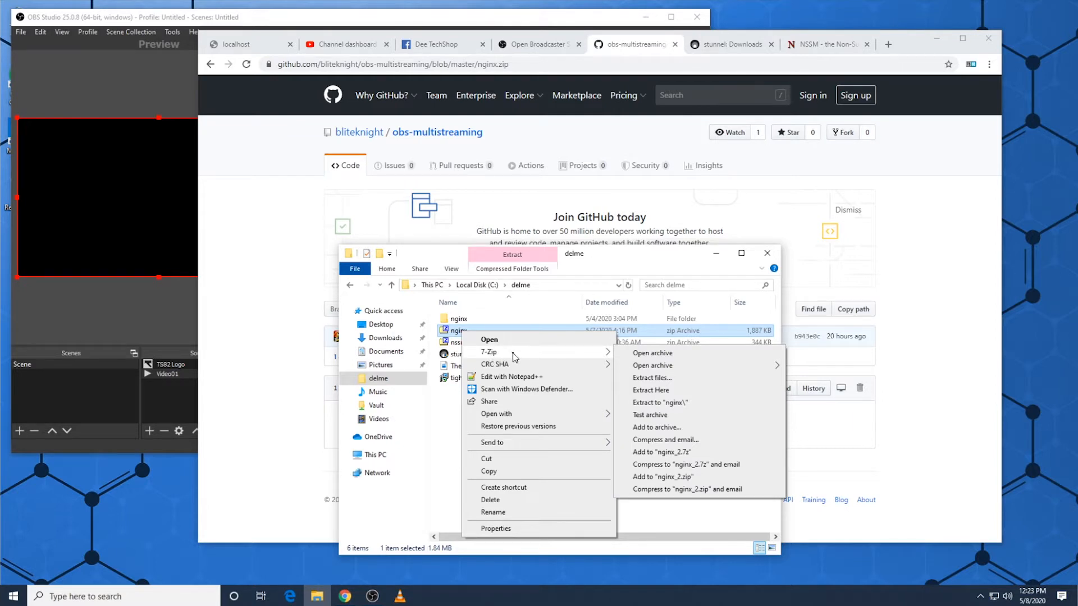
click(469, 322)
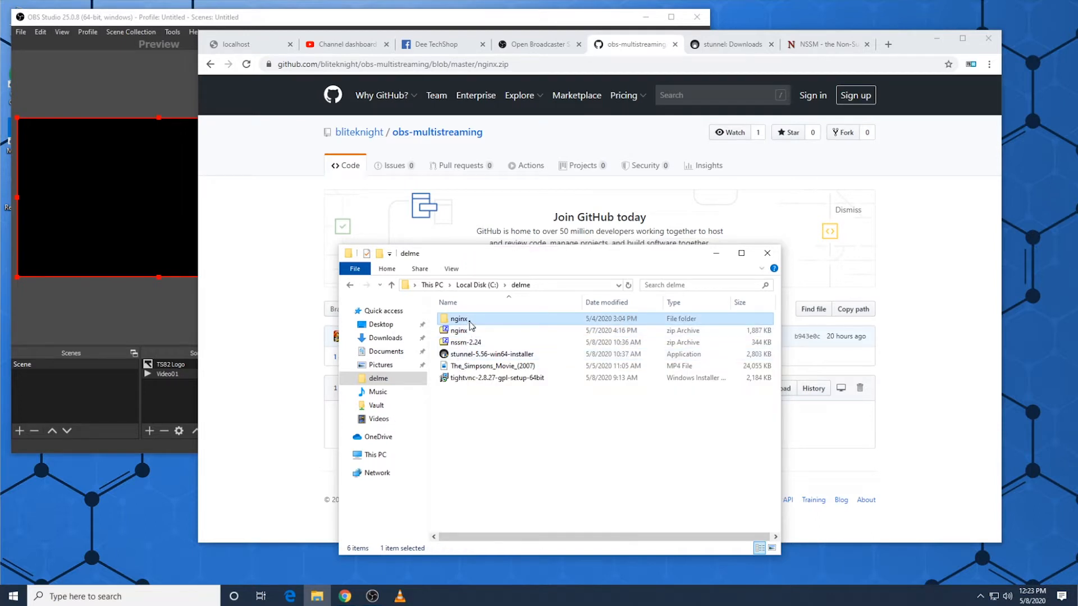
click(505, 455)
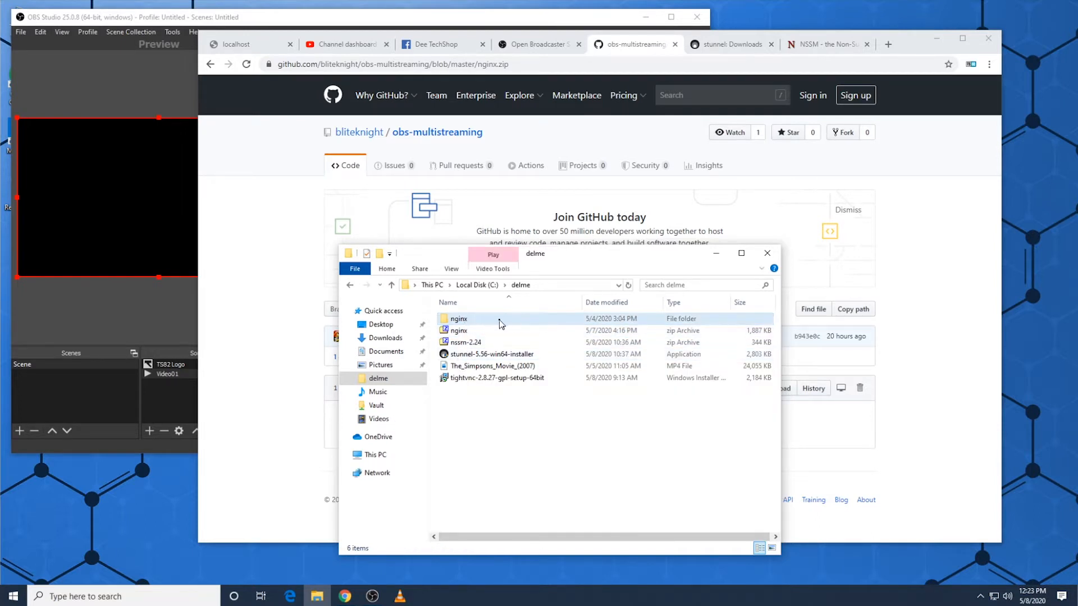
click(464, 321)
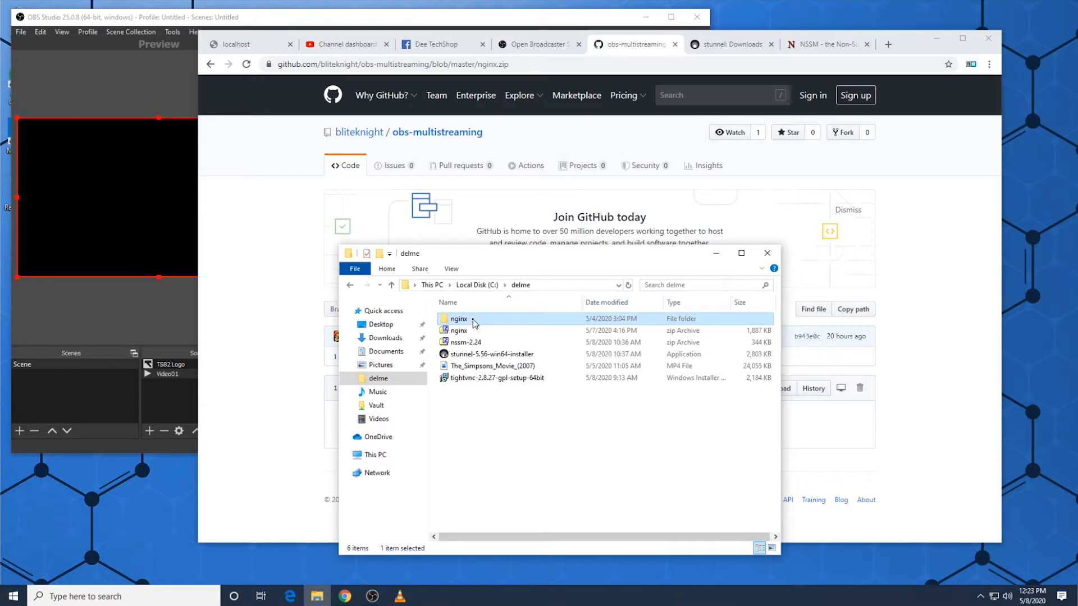
right_click(472, 319)
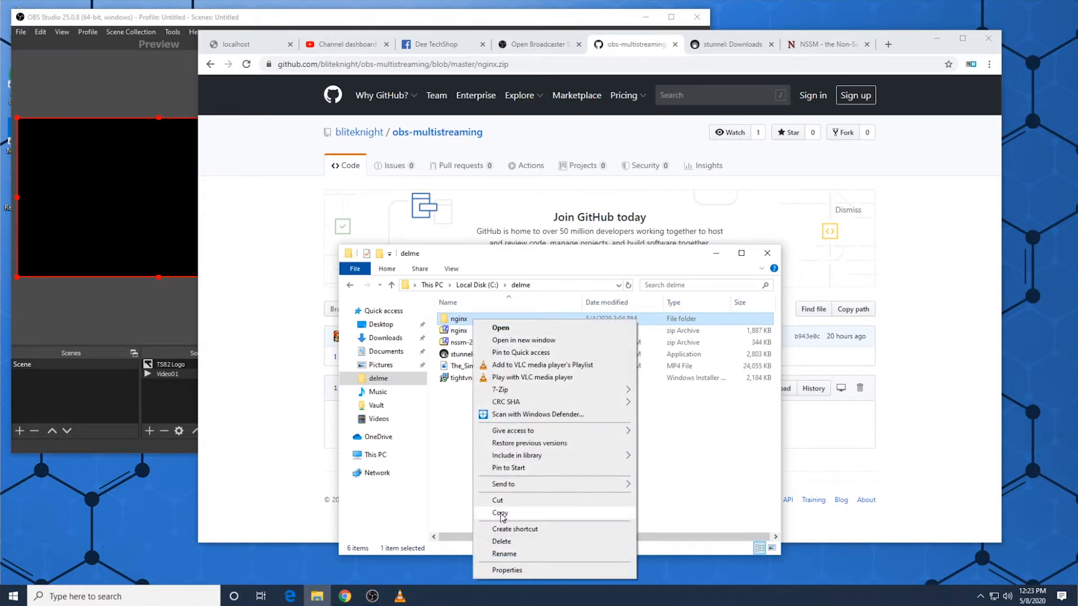
click(452, 507)
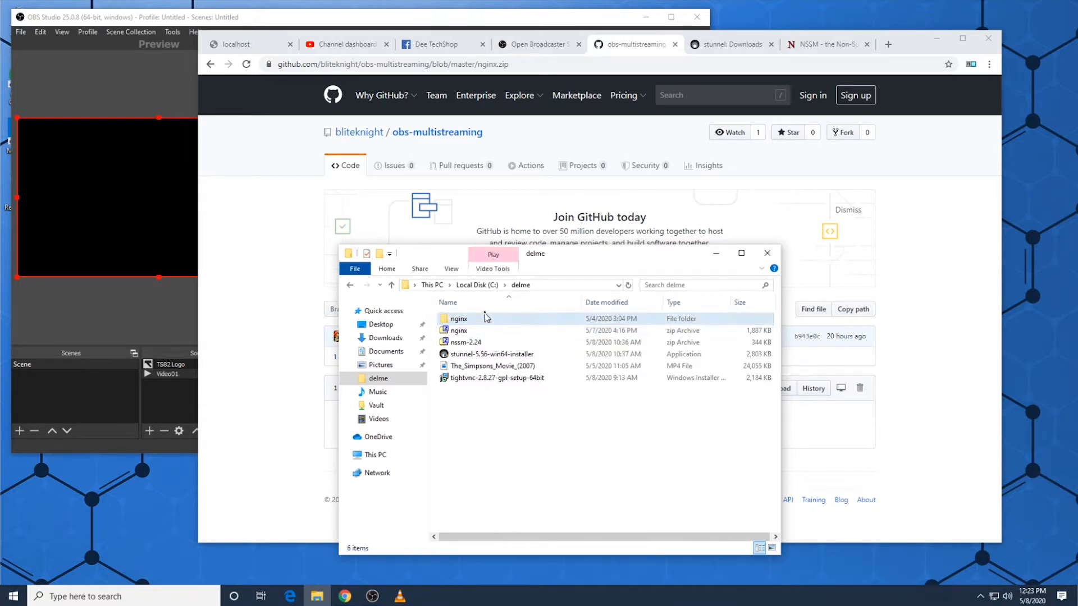
Step: Open the C:\nginx folder to view its contents, and move the File Explorer window up and to the left
click(478, 285)
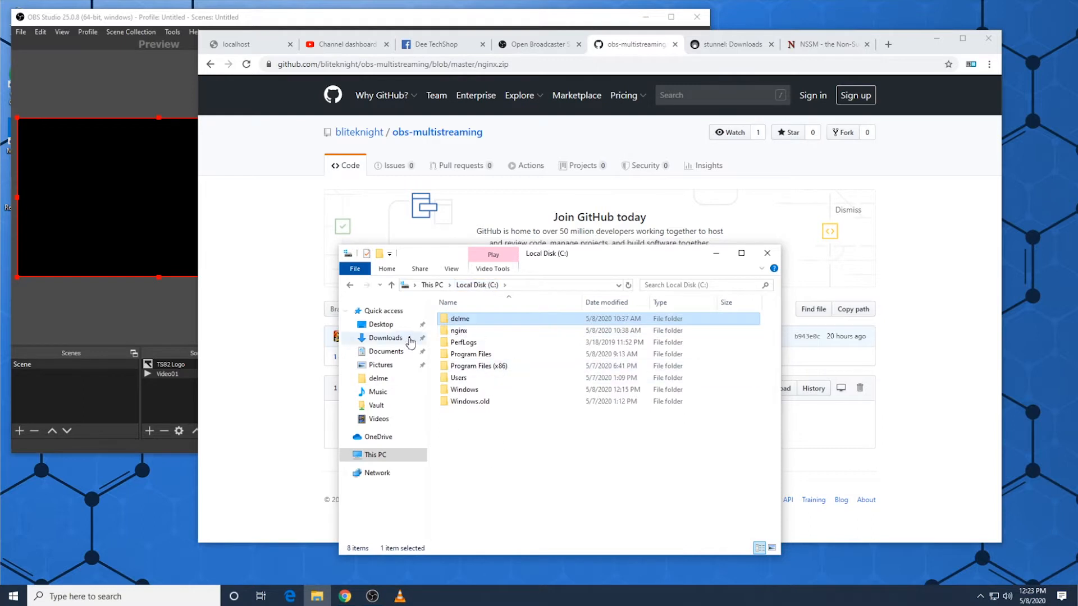
click(505, 444)
double_click(459, 331)
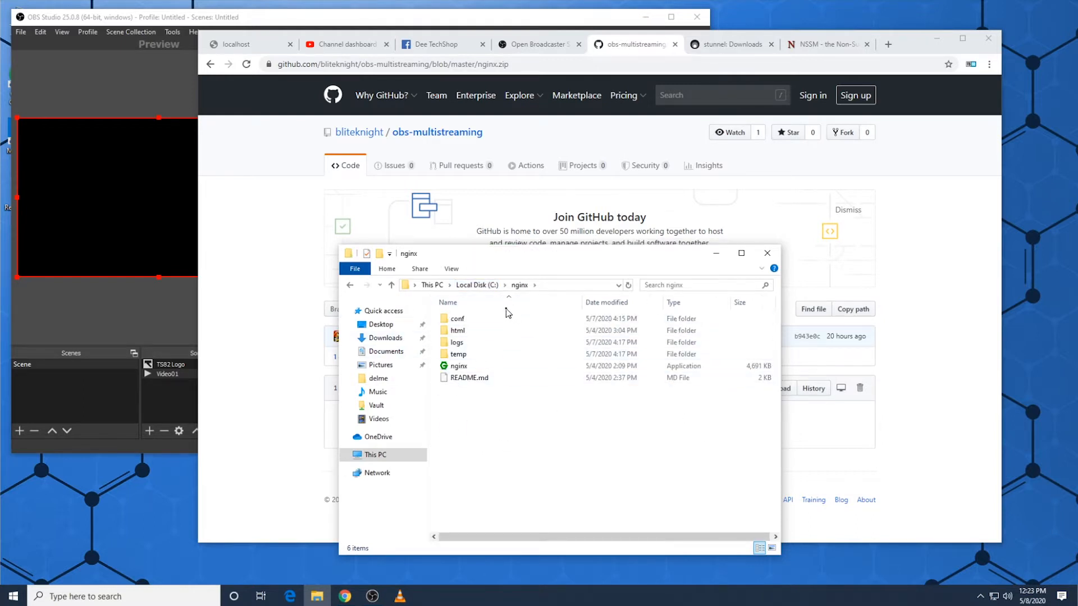
drag(574, 259, 528, 221)
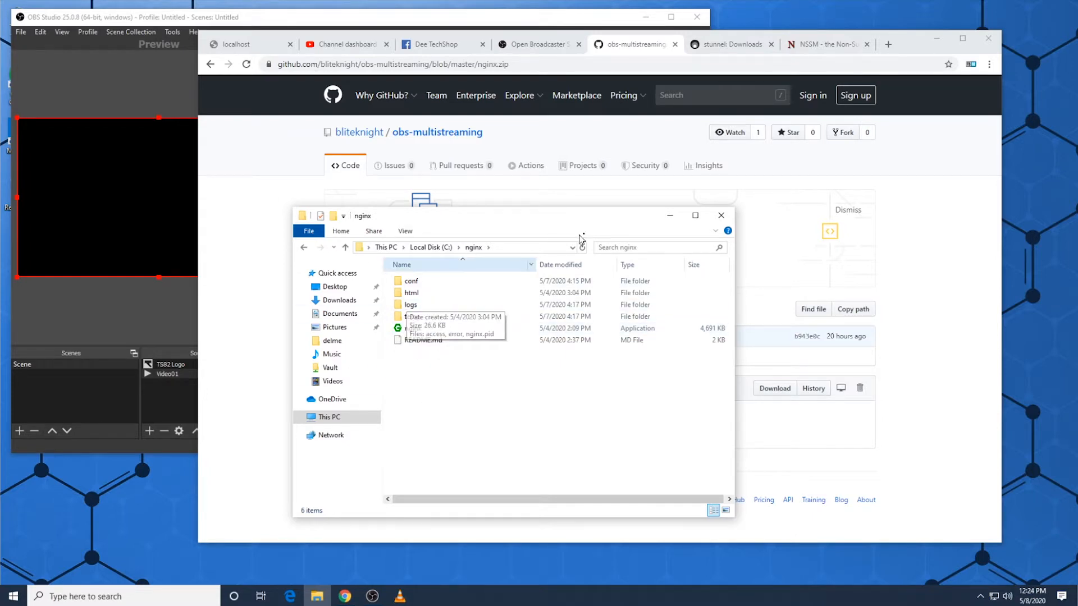
Step: Switch to the NSSM download page in the browser, start downloading nssm 2.24 and cancel the save
click(816, 45)
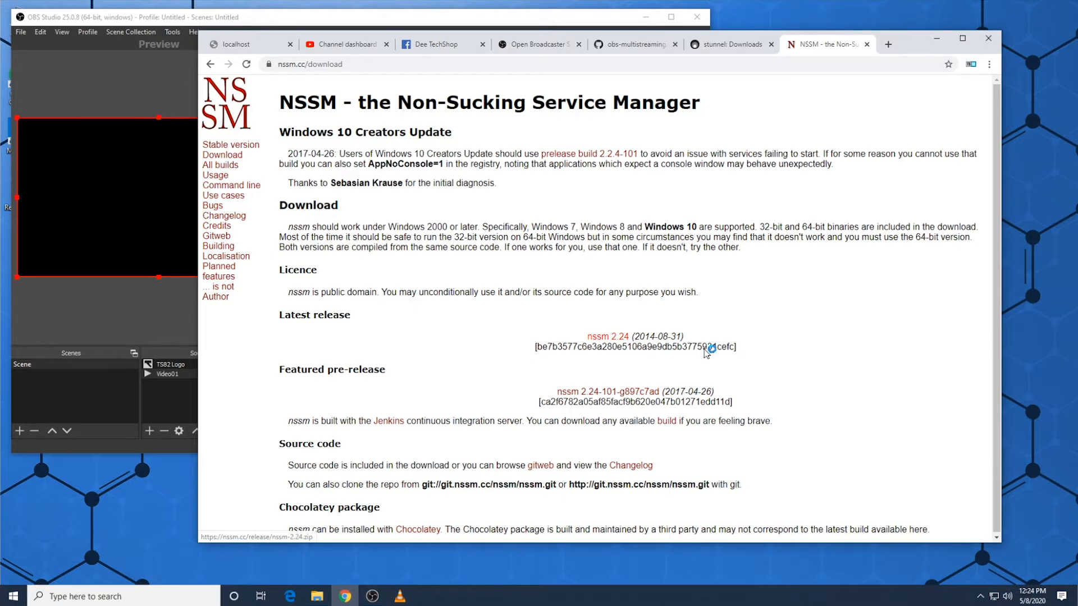
click(594, 338)
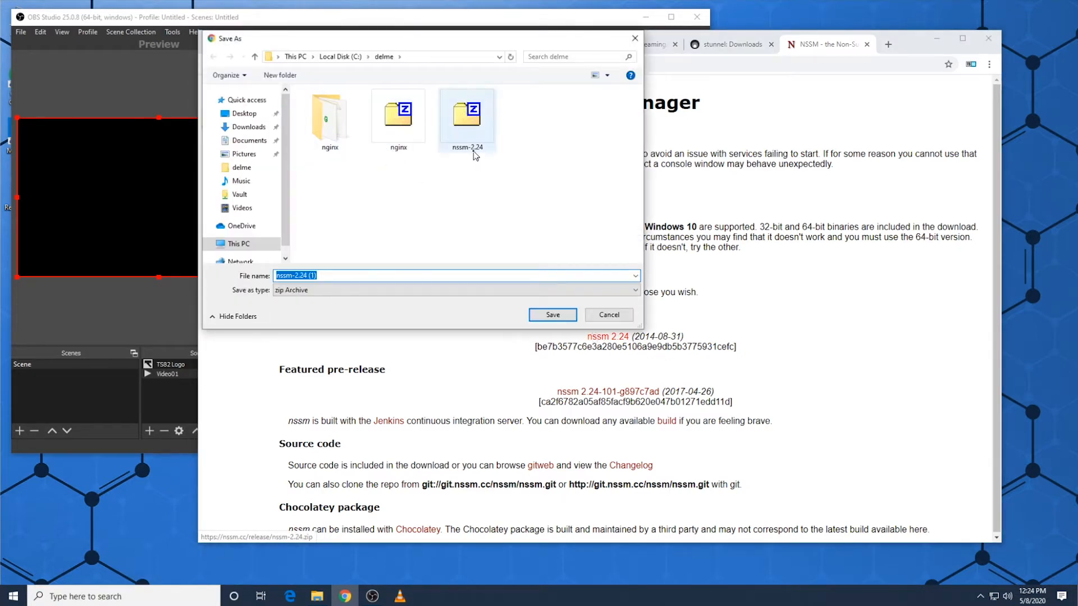
click(609, 315)
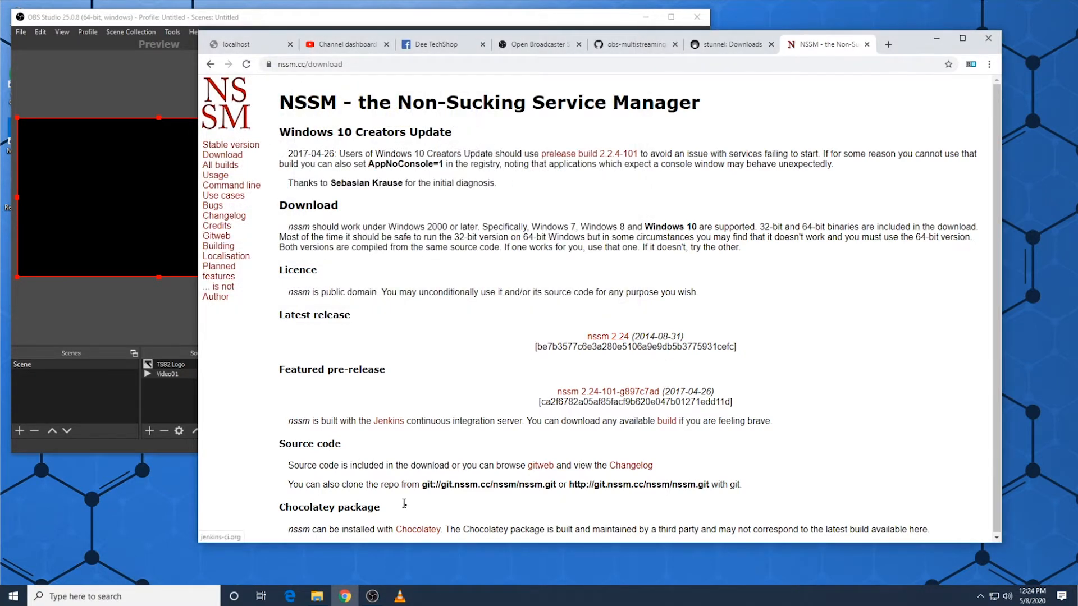
Step: Switch back to File Explorer and open the C:\delme folder containing the nssm-2.24 archive
click(310, 599)
click(430, 247)
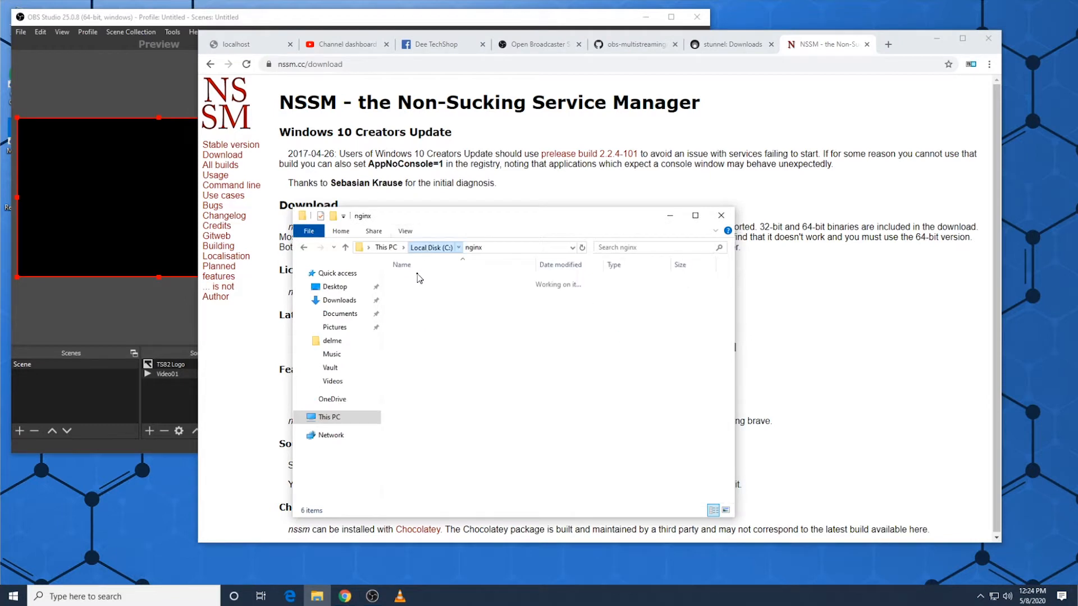
double_click(413, 281)
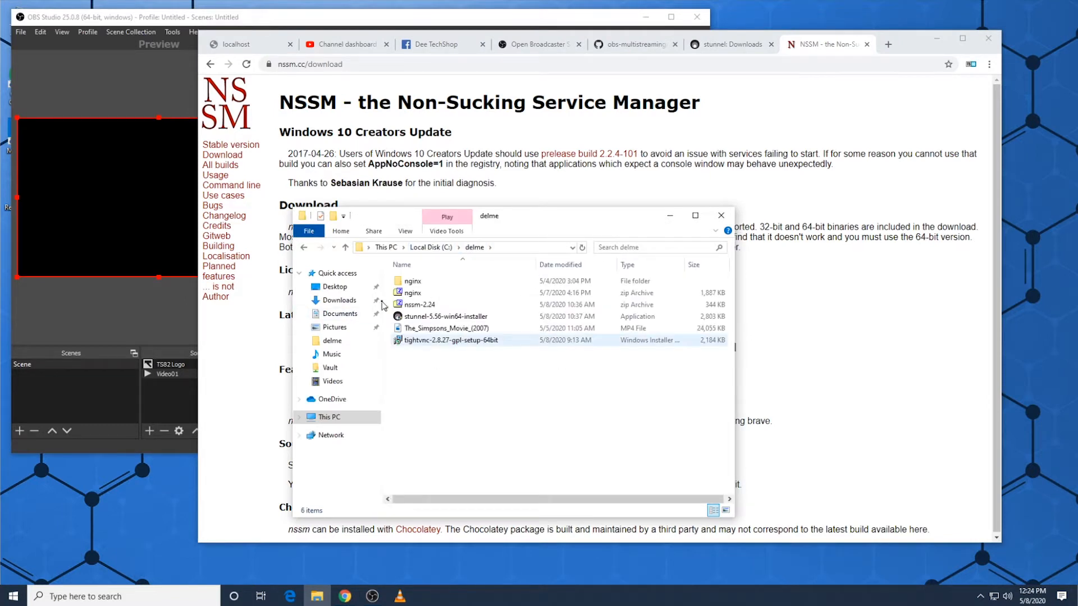
Step: Extract the nssm-2.24 archive into its own folder inside C:\delme
right_click(409, 306)
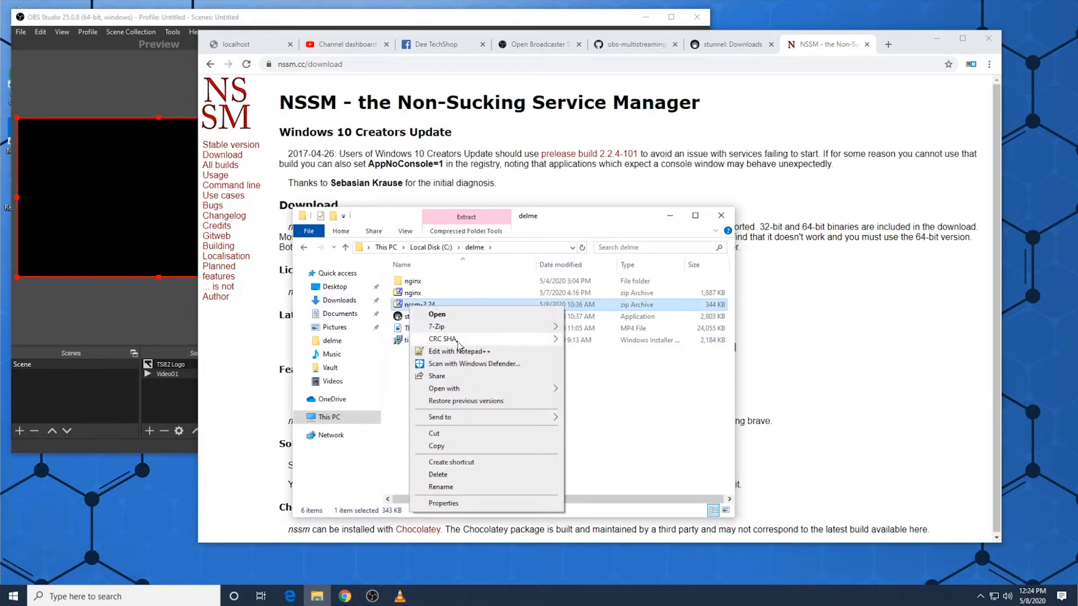
mouse_move(466, 334)
click(601, 376)
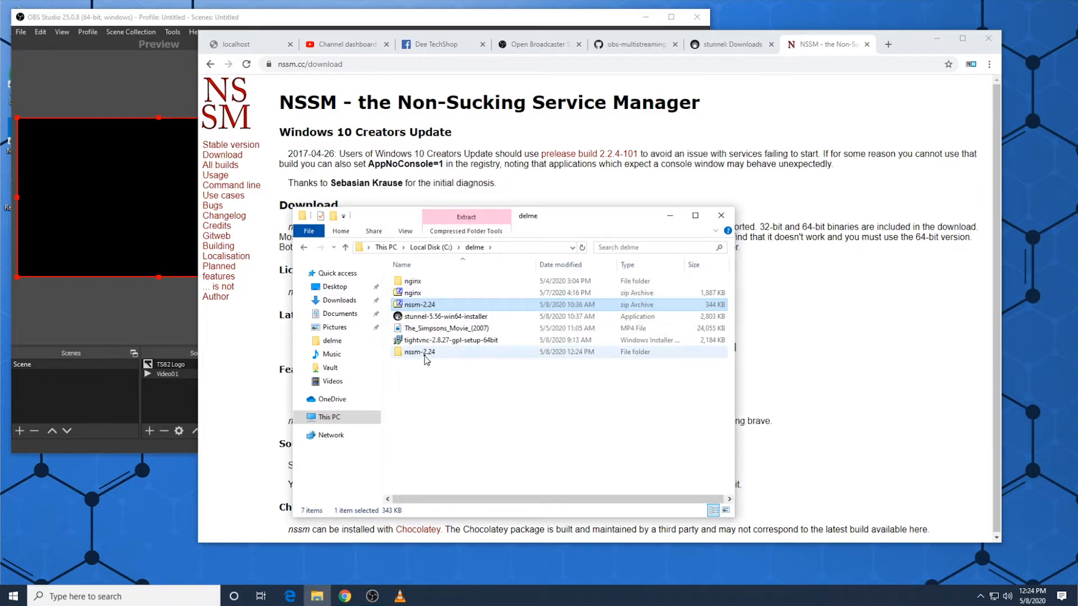
Step: Open the win64 folder inside the extracted nssm-2.24 folder and copy the nssm application
click(425, 354)
double_click(422, 352)
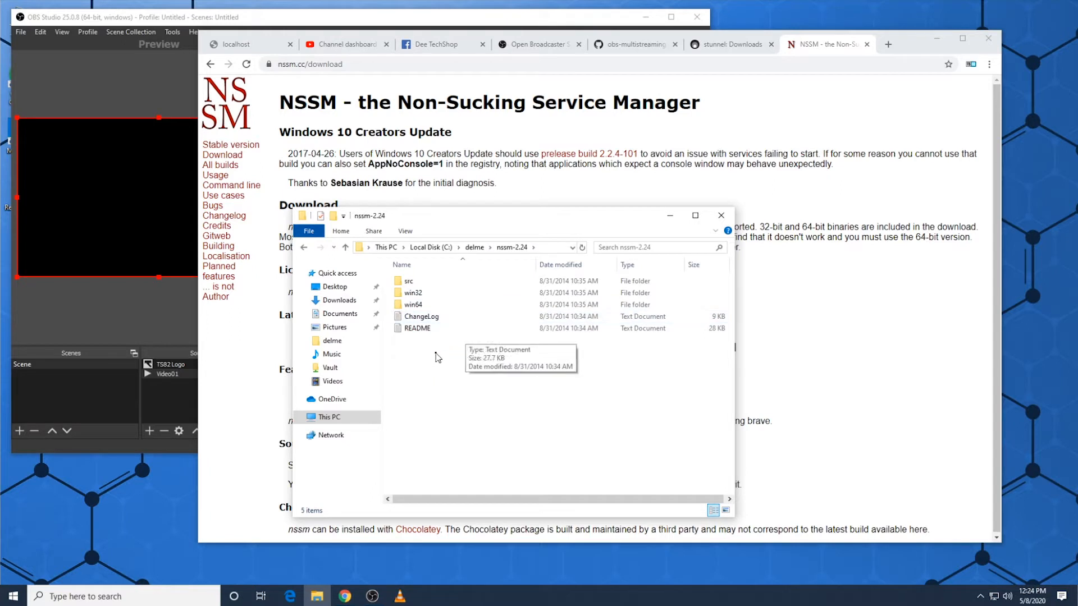
double_click(416, 306)
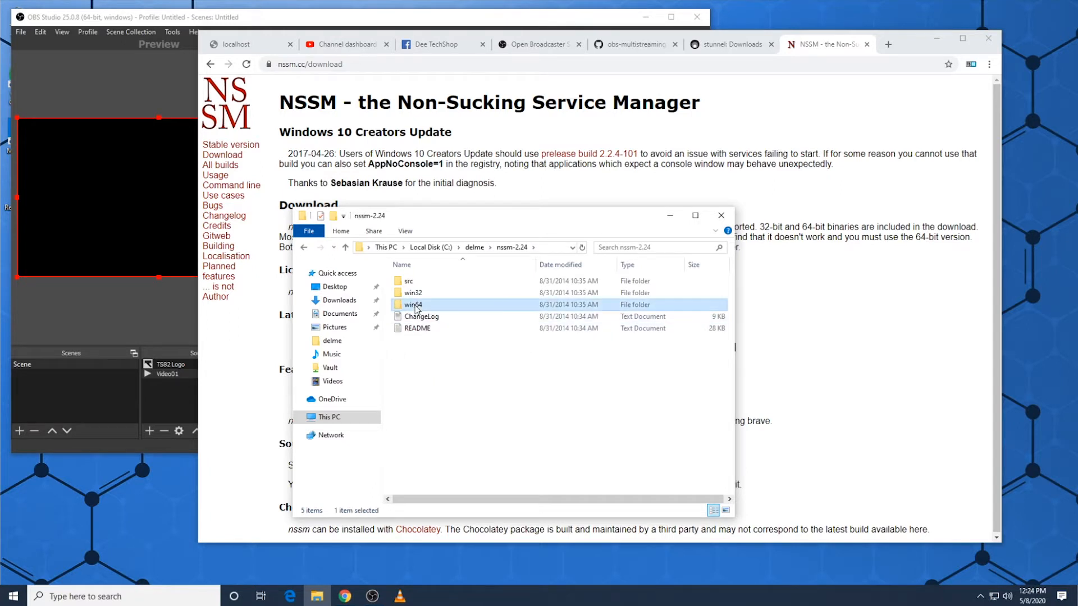
click(418, 288)
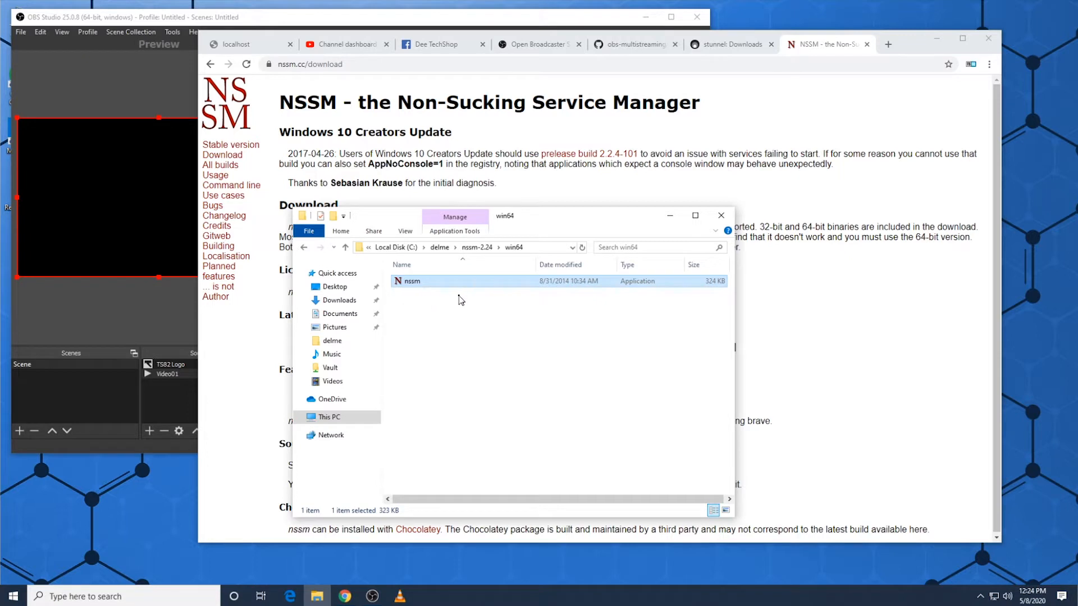
Step: Create a folder named Utilites at the root of the C: drive and paste the nssm application into it
click(395, 247)
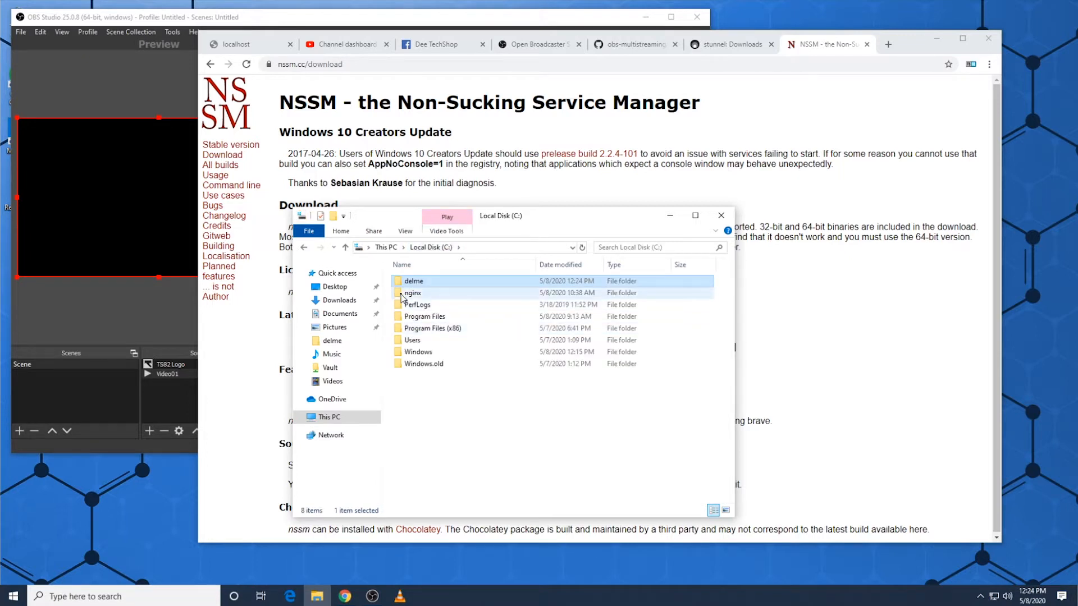
right_click(502, 427)
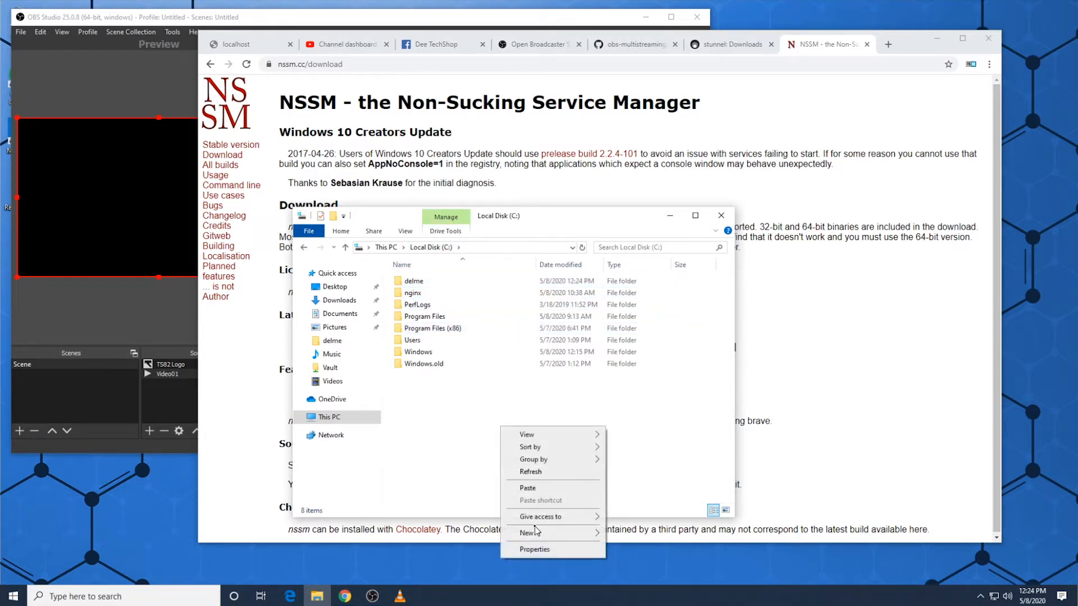
mouse_move(568, 533)
click(627, 533)
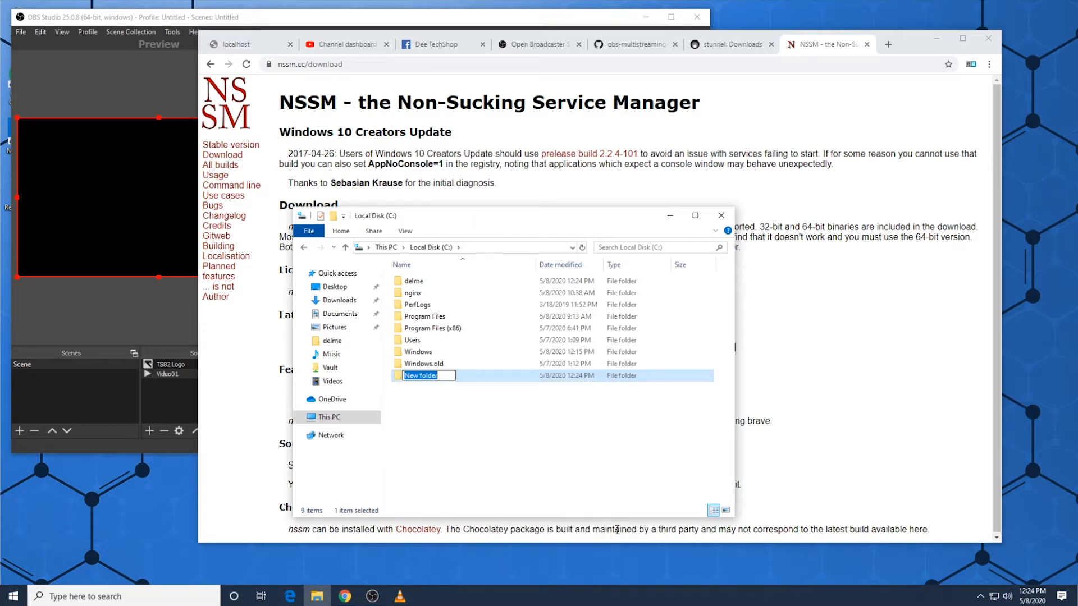
text(Utilite)
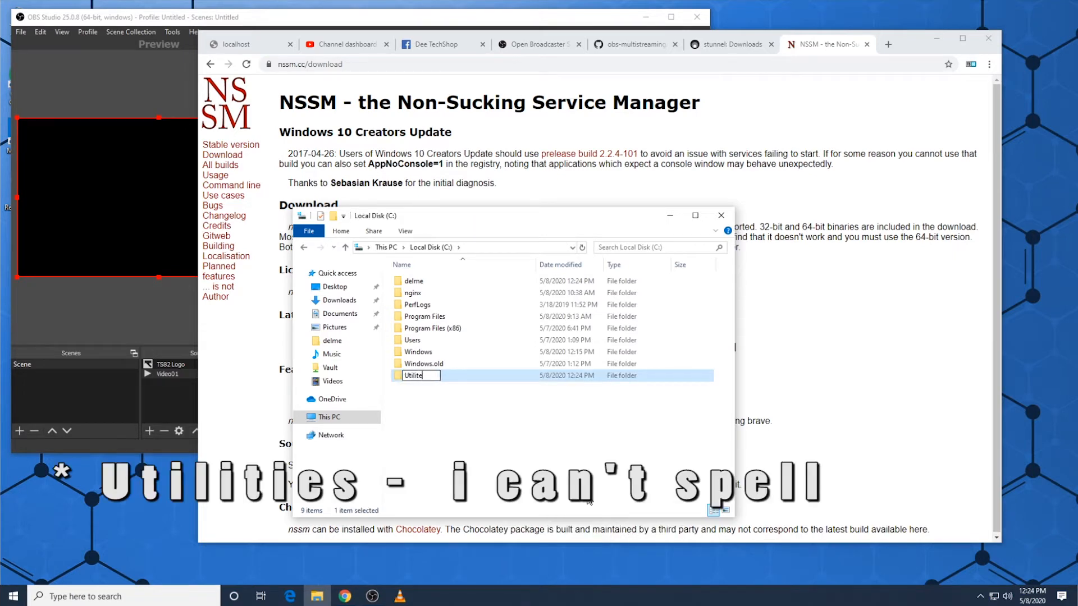
text(s)
key(Return)
key(Return)
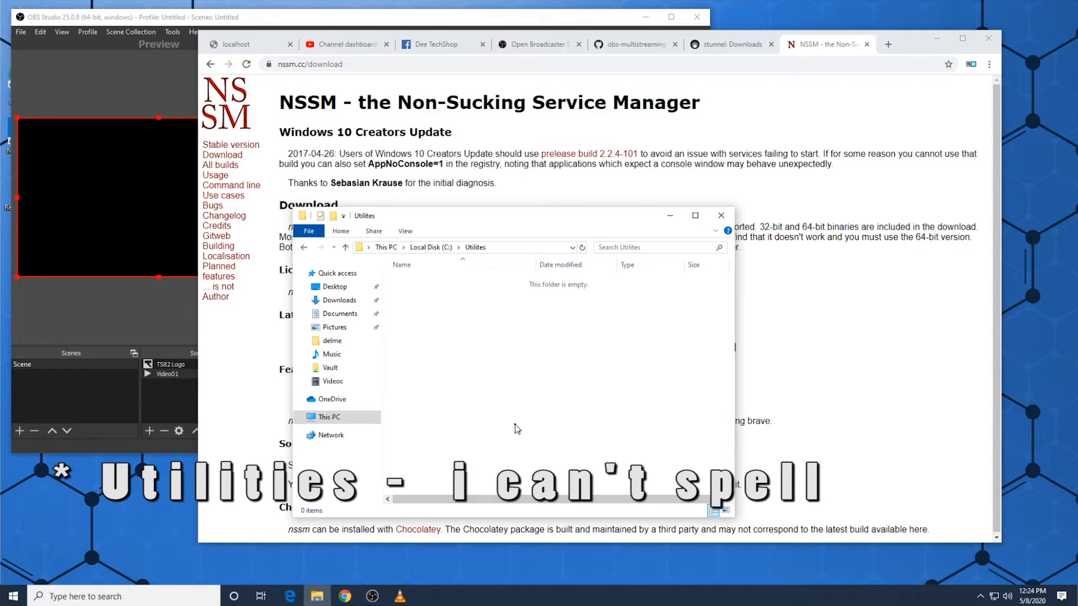
key(ctrl+v)
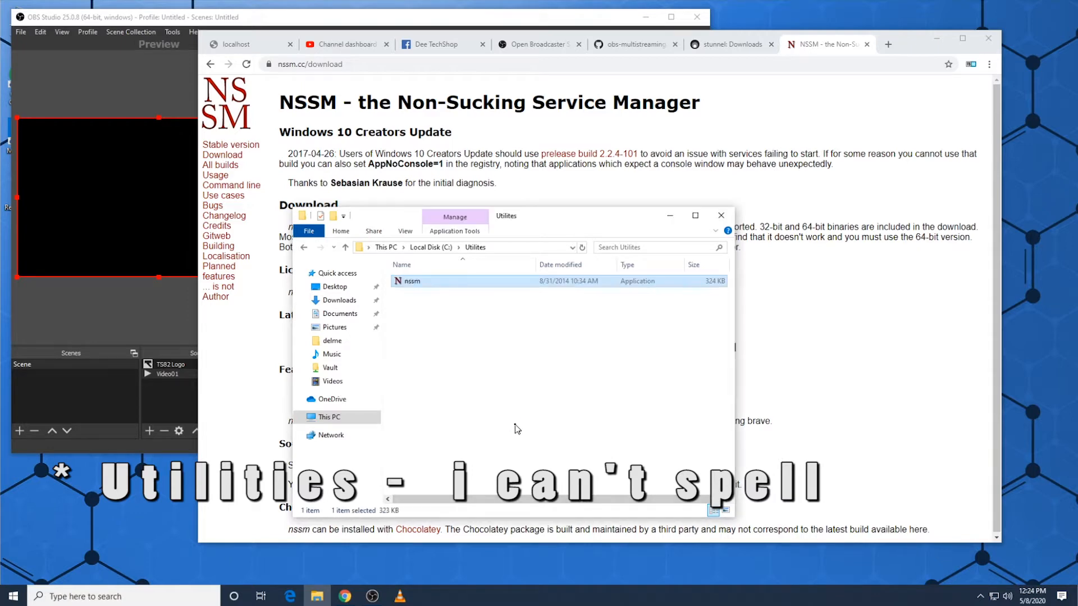
click(429, 357)
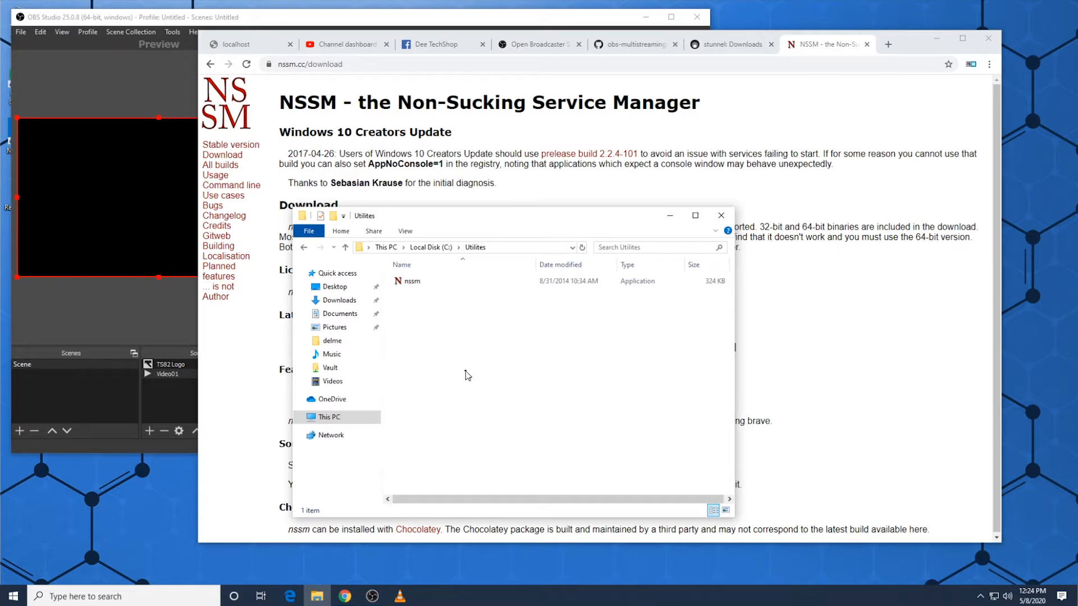
Step: Open Command Prompt as administrator and move its window clear of the nssm file in File Explorer
click(10, 599)
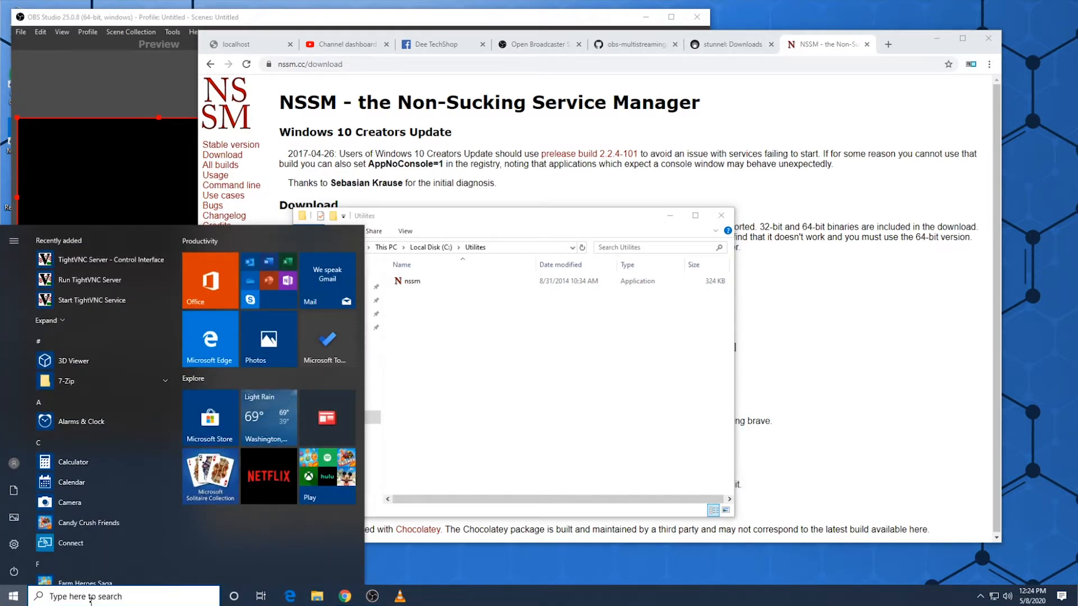
text(cmd)
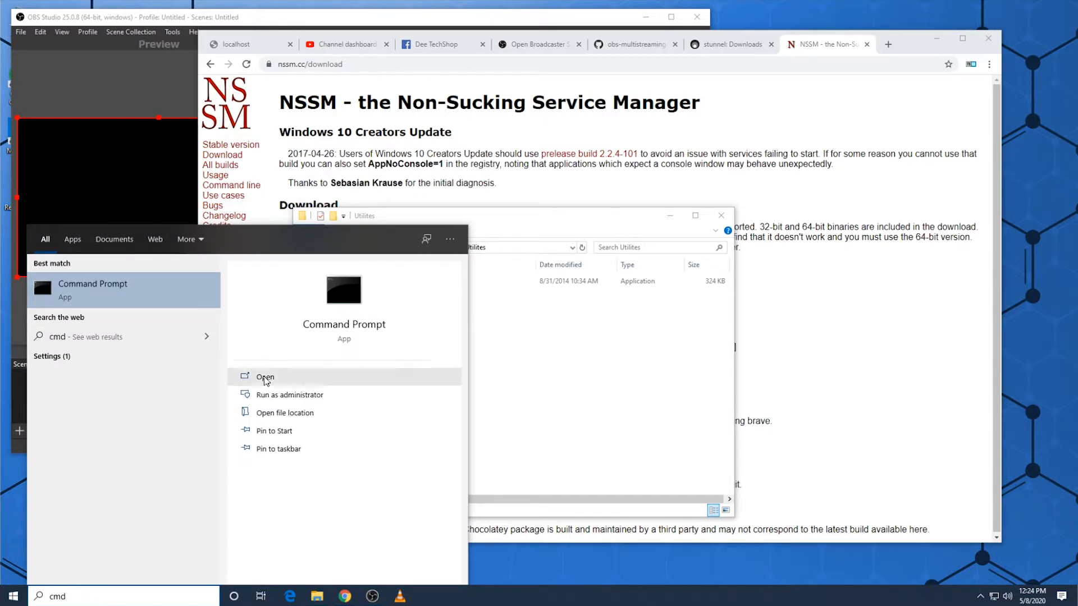
click(287, 396)
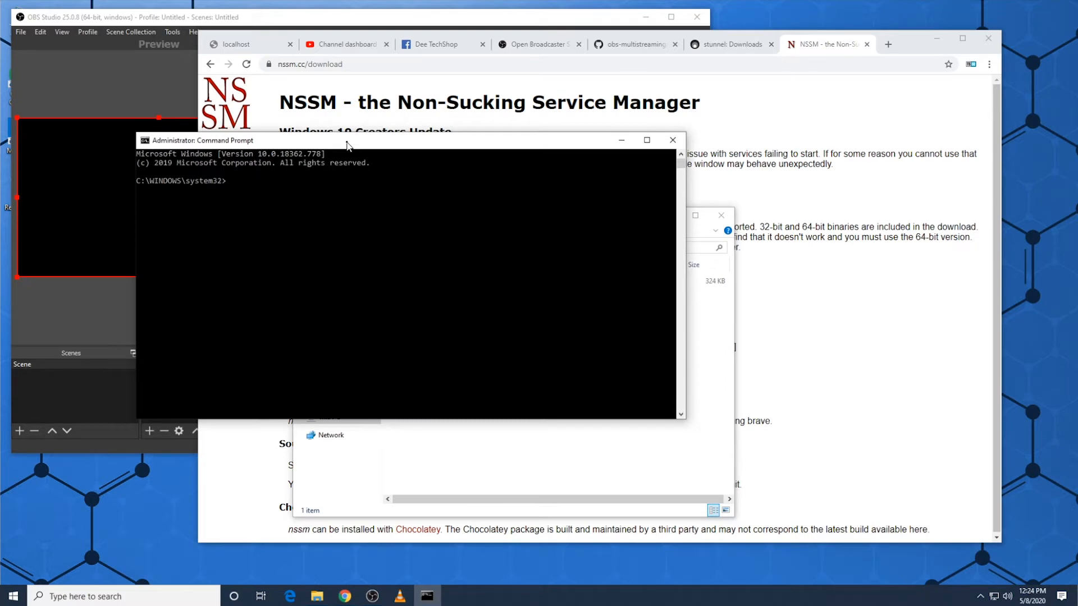
drag(347, 145, 652, 266)
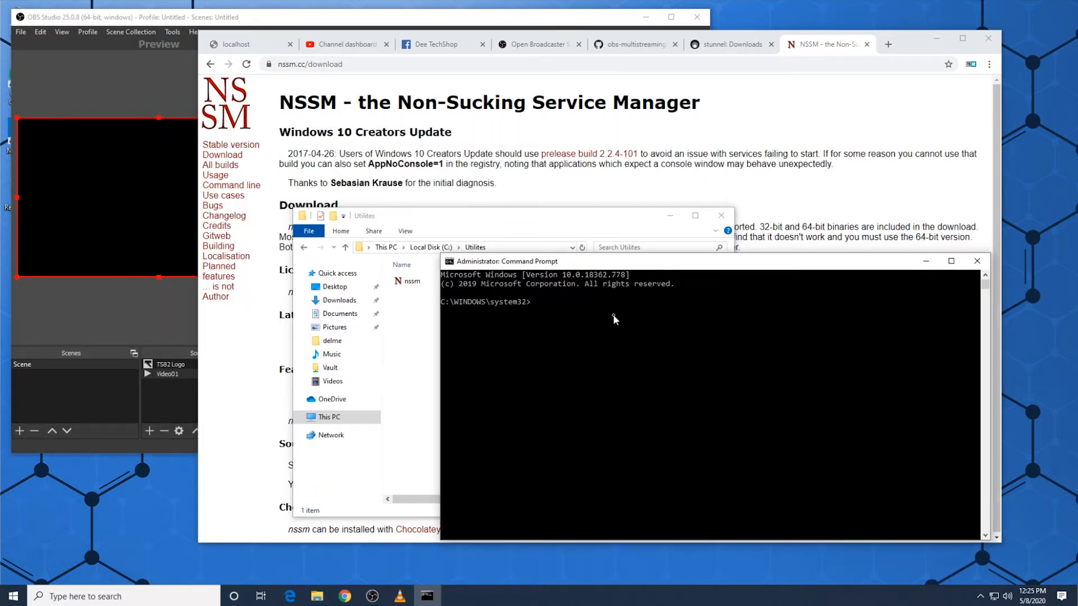
drag(624, 269, 658, 267)
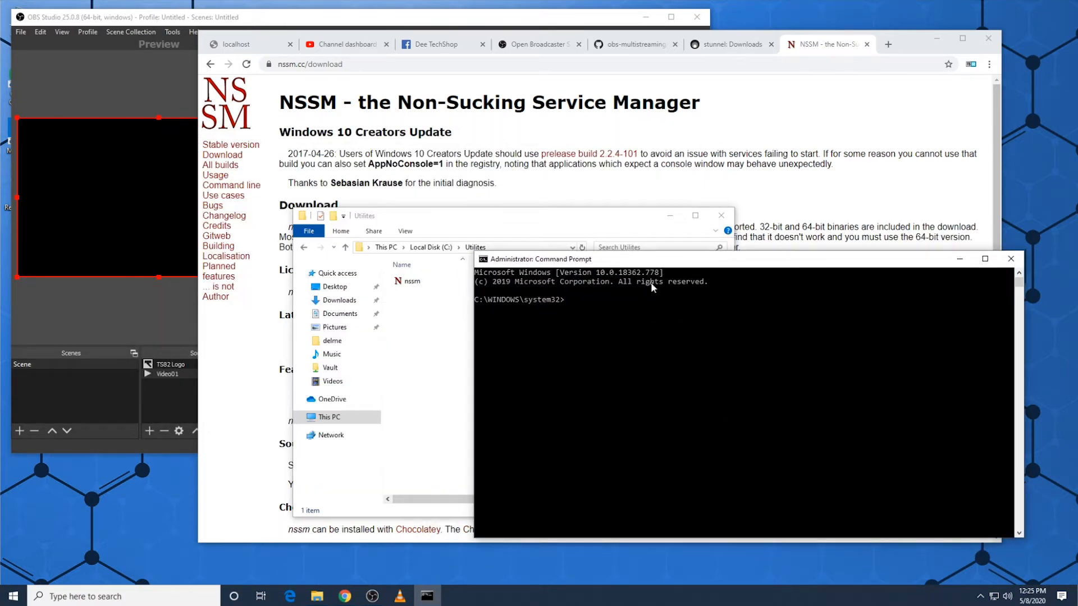
Step: Change the Command Prompt's working directory from C:\WINDOWS\system32 to C:\Utilites
click(601, 333)
text(cd ..)
key(Return)
text(cd ..)
key(Return)
text(cd Utilites)
key(Return)
Step: Run nssm.exe install NginxServer and move the NSSM service installer dialog beside the console window
text(nssm.exe)
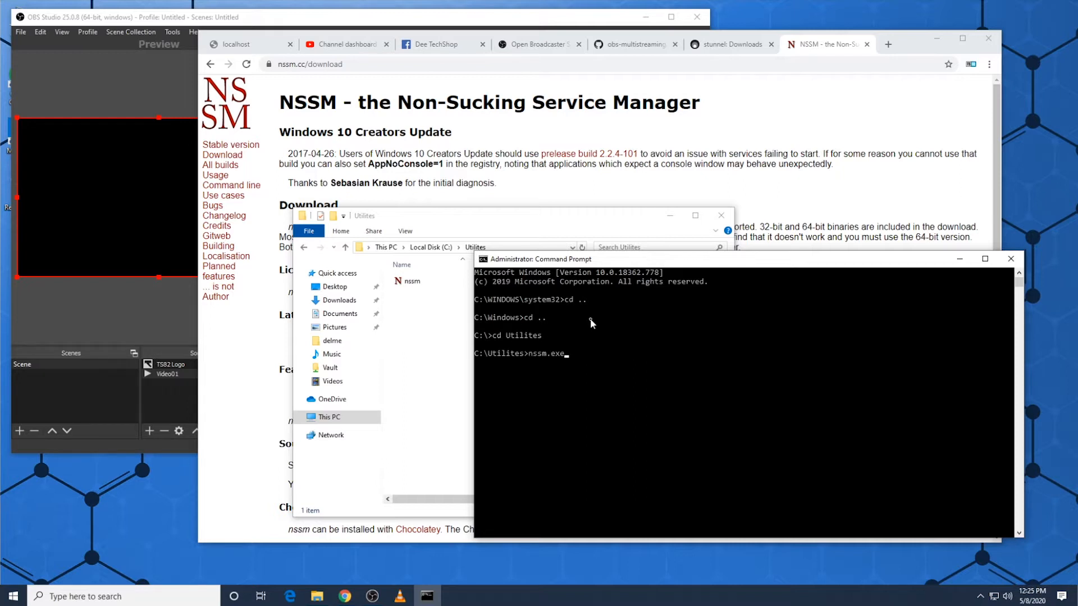
text( install NginxServer)
key(Return)
drag(550, 254, 357, 289)
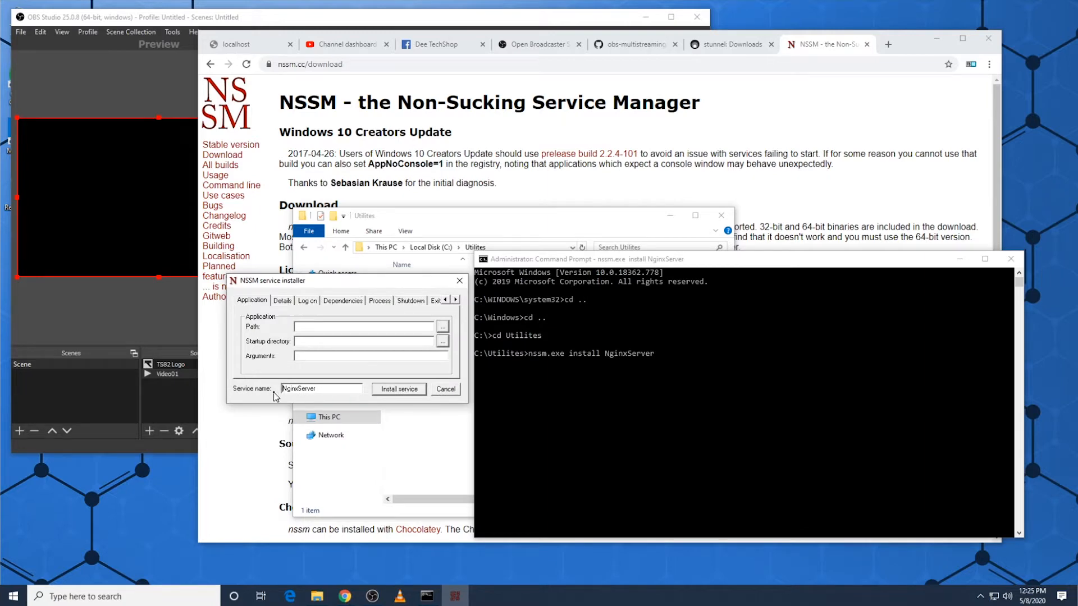
Step: Set the service's application path to C:\nginx\nginx.exe and install the NginxServer service
click(442, 327)
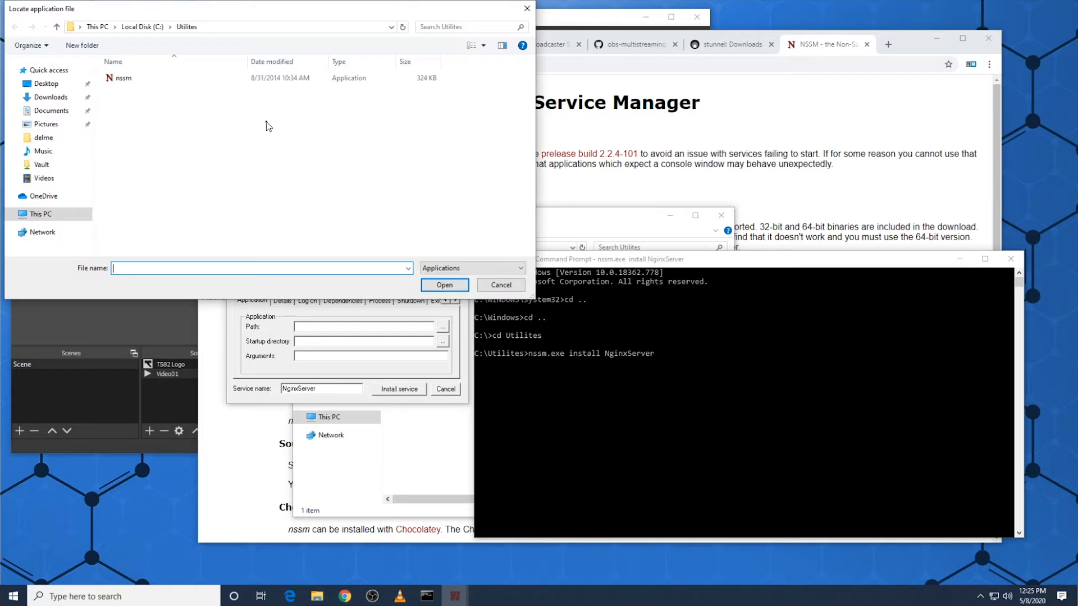
click(137, 27)
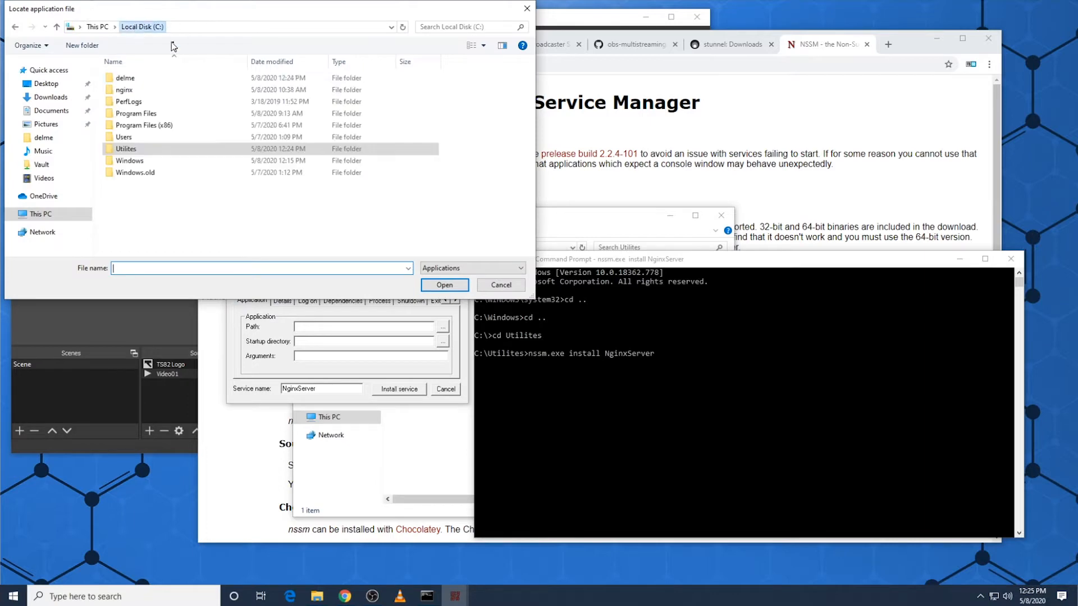
click(150, 92)
double_click(151, 91)
click(124, 125)
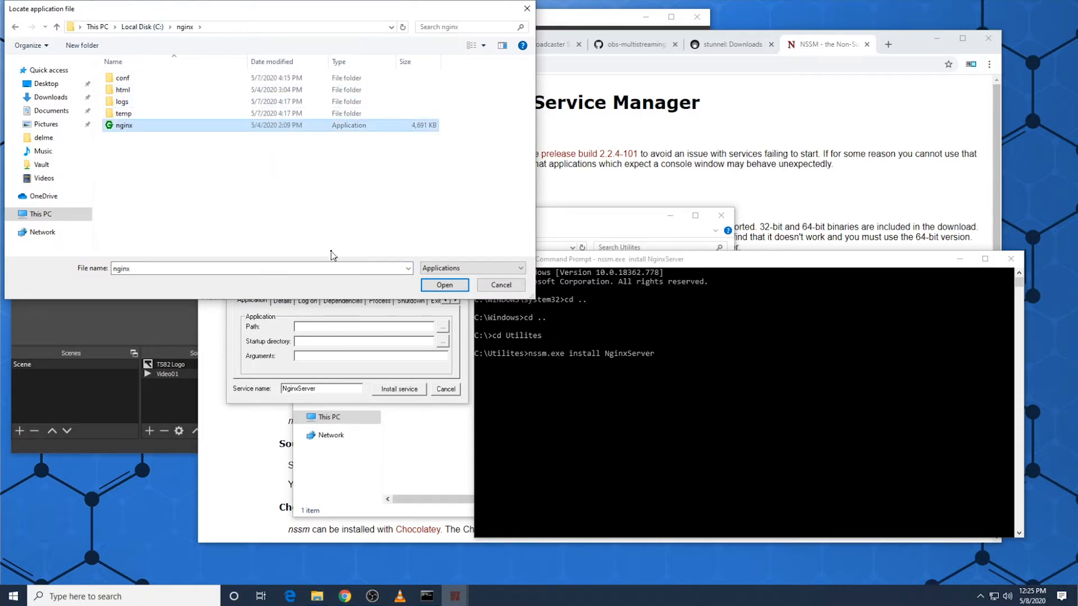
click(444, 285)
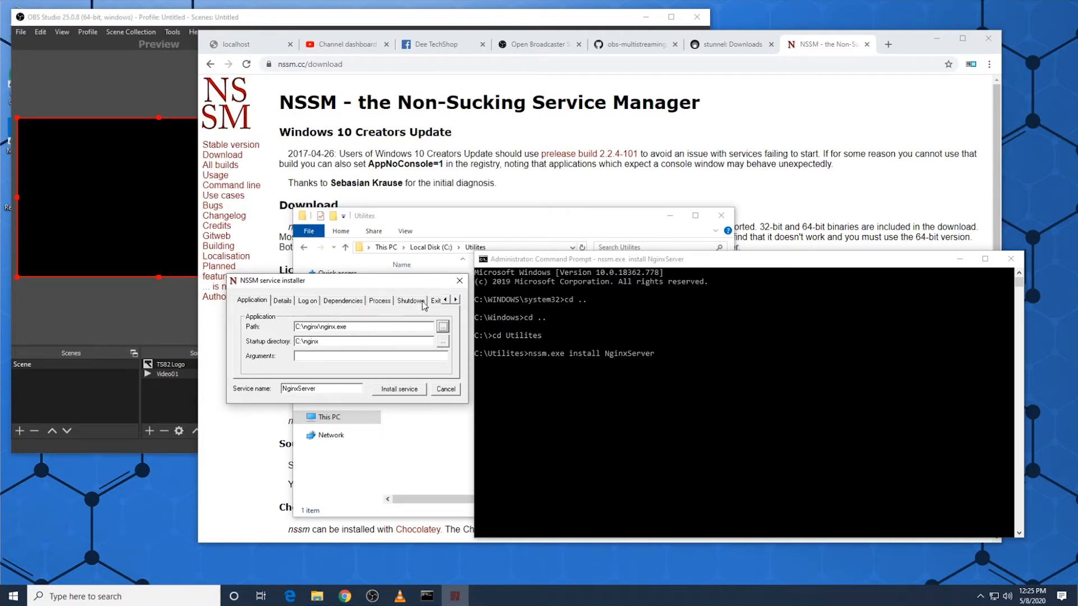
click(418, 387)
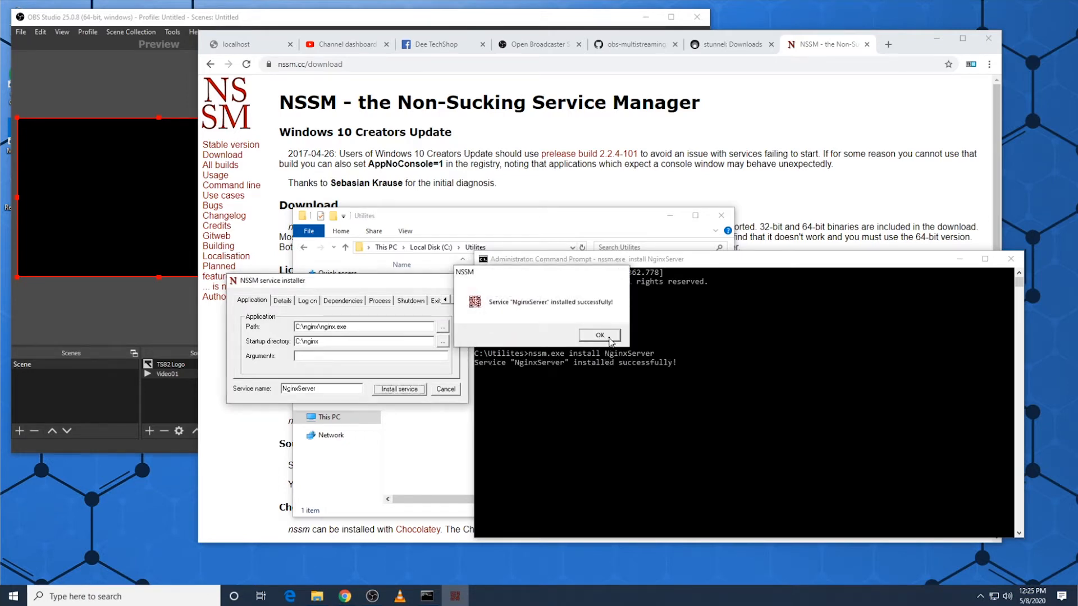
click(600, 334)
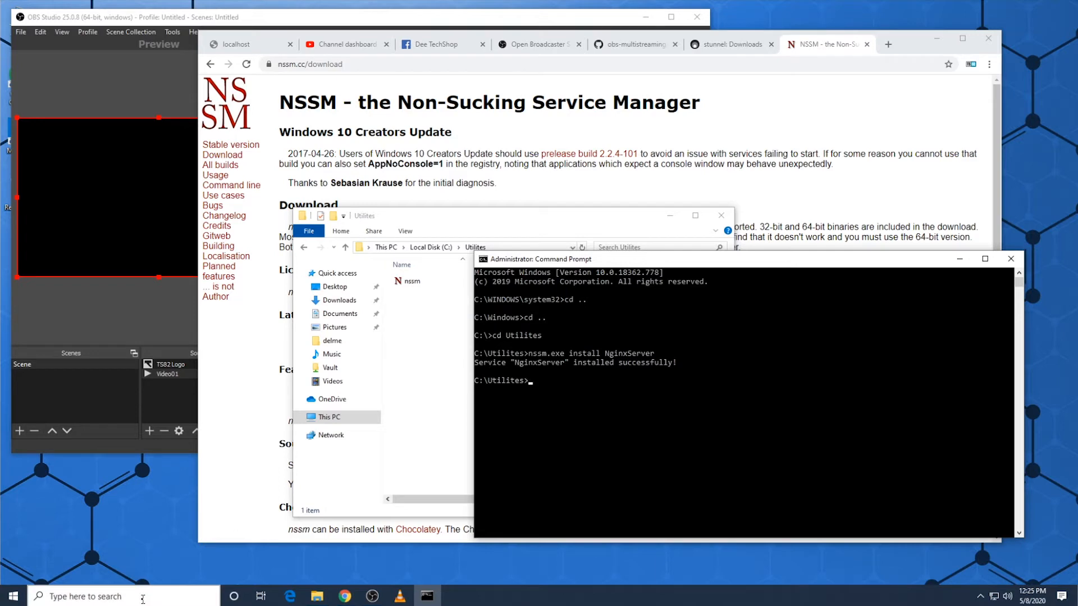
Step: Open the Windows Services console, find the NginxServer service and open its properties
click(11, 597)
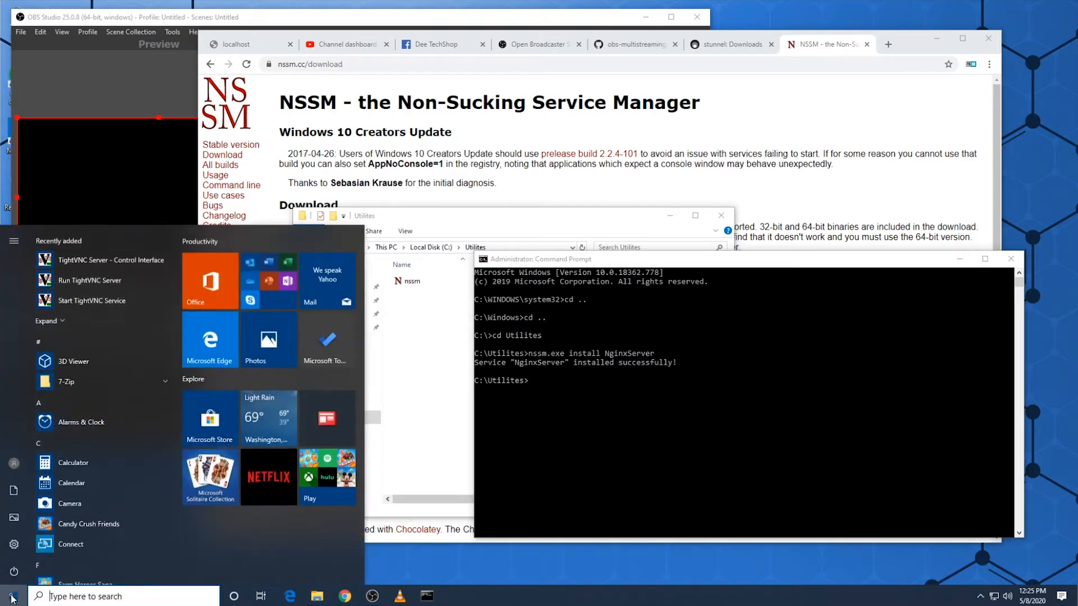
text(services)
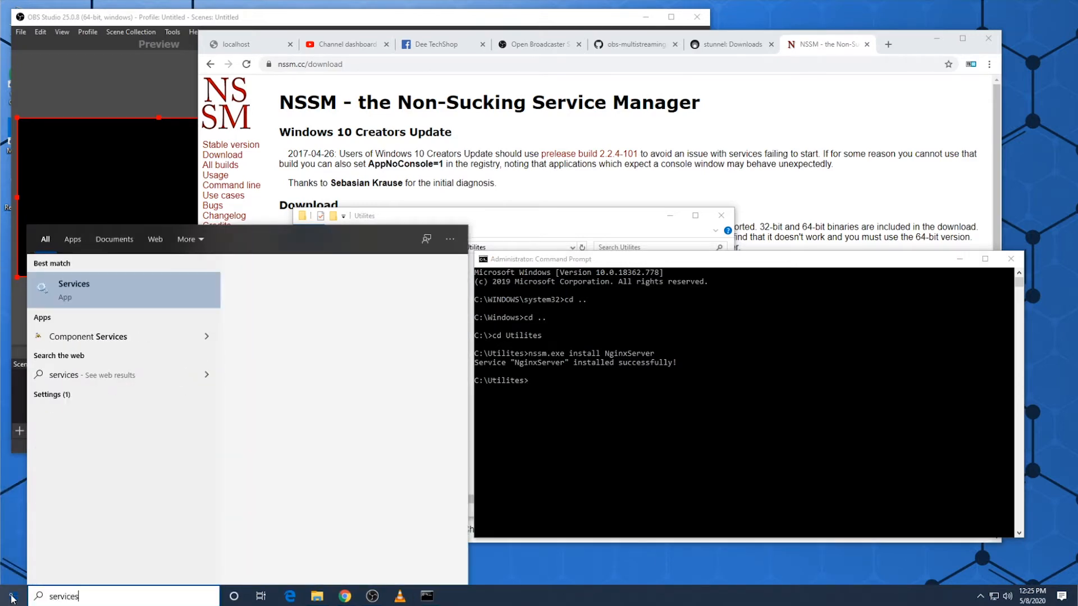
click(104, 302)
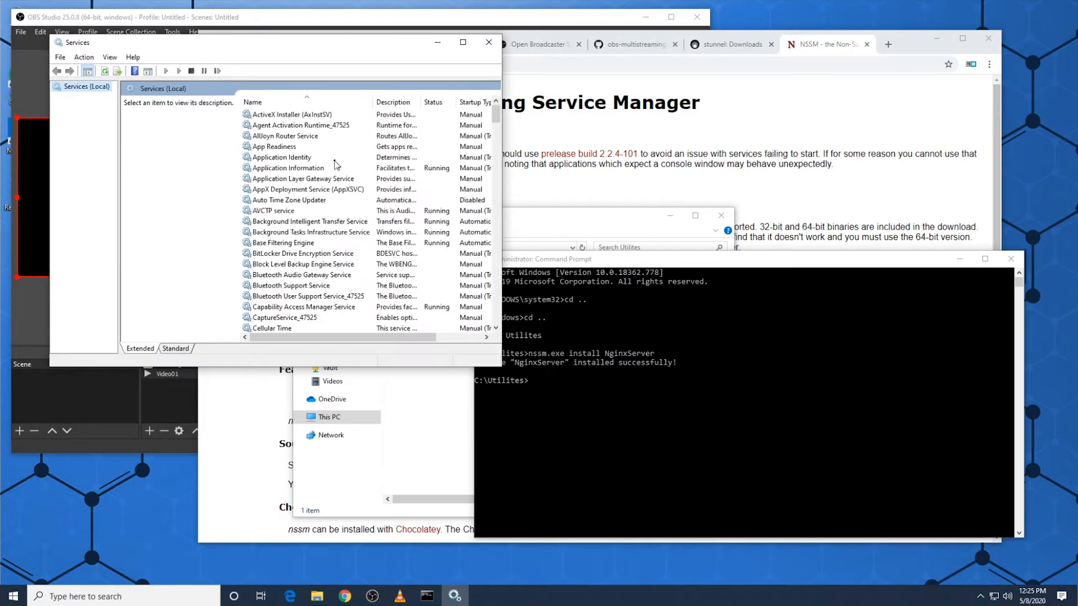
click(292, 159)
key(n)
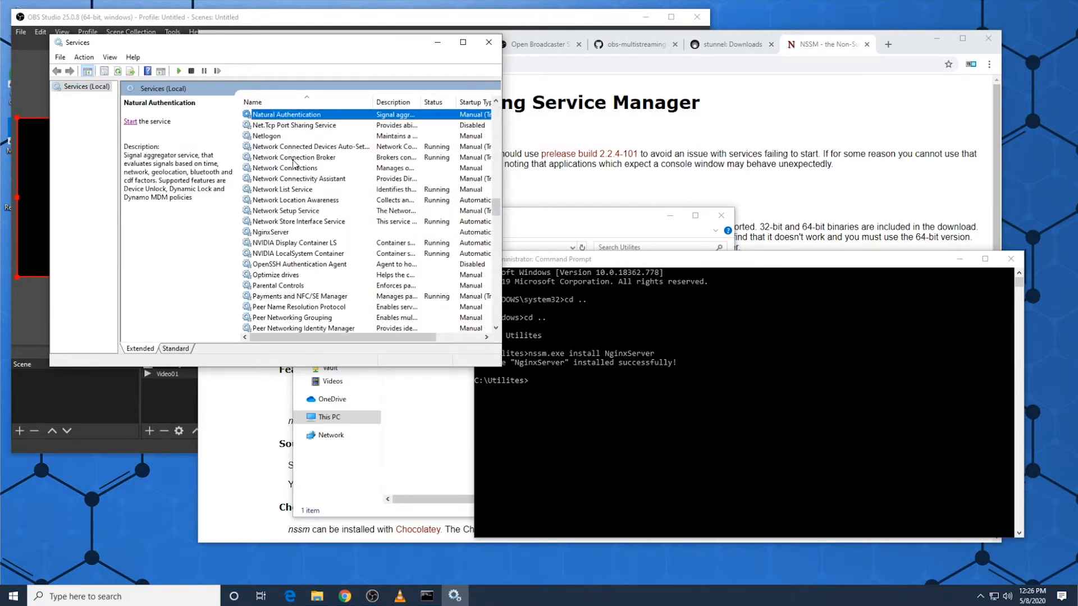
scroll(293, 162, down, 1)
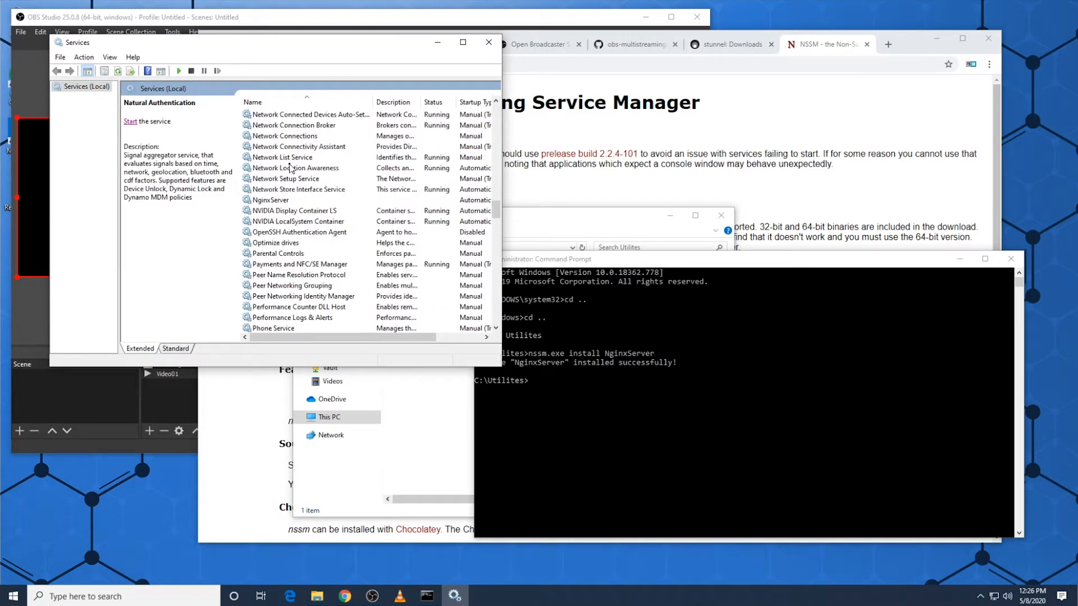
click(281, 202)
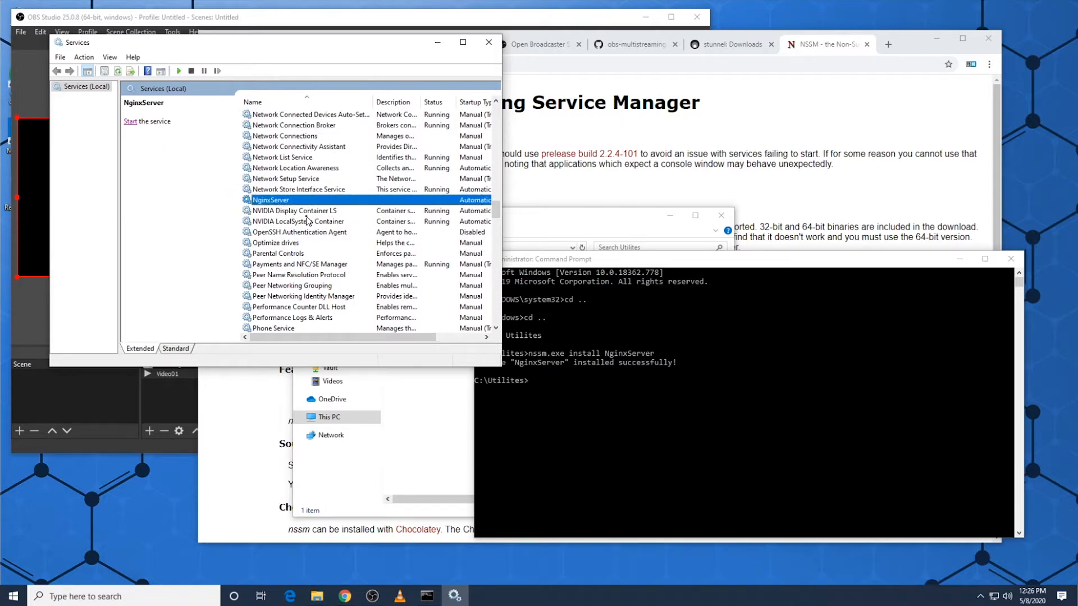
double_click(283, 201)
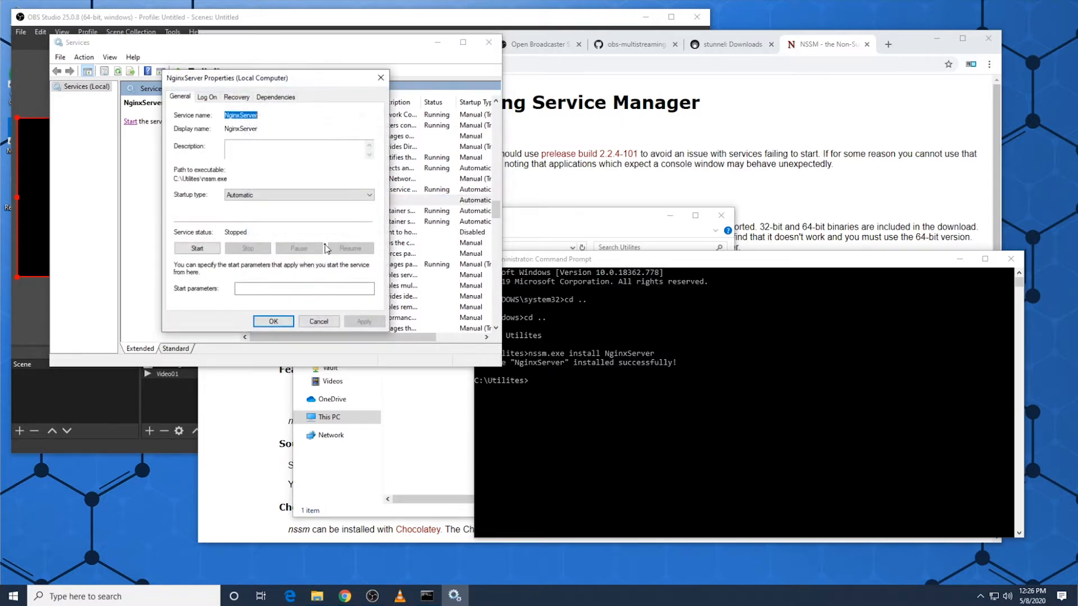
Step: Switch to the browser's localhost tab and reload localhost:8085 to check whether the nginx server responds
click(734, 131)
click(263, 44)
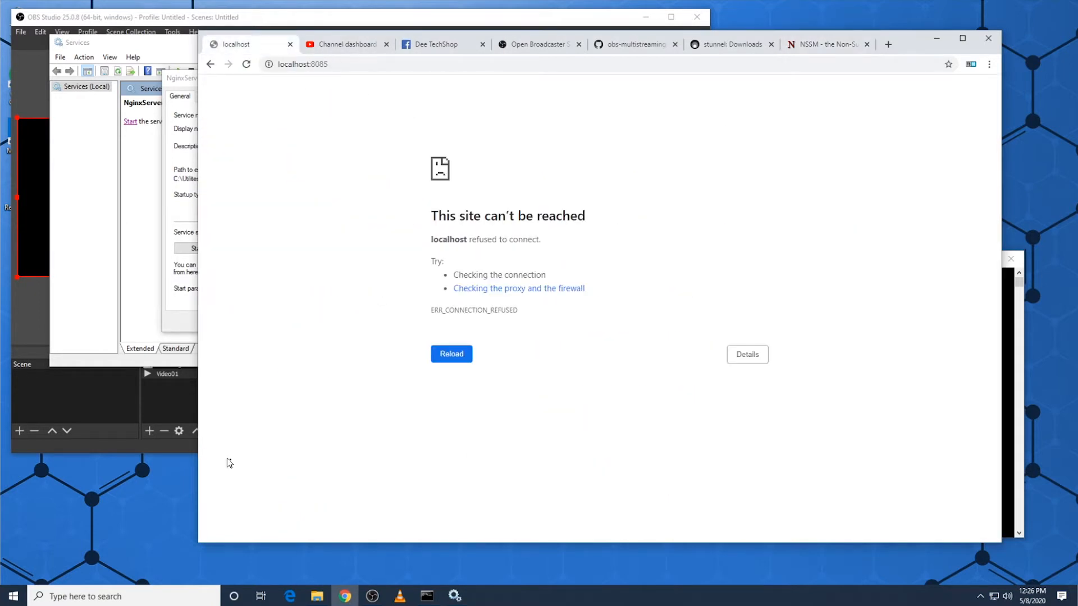
click(335, 62)
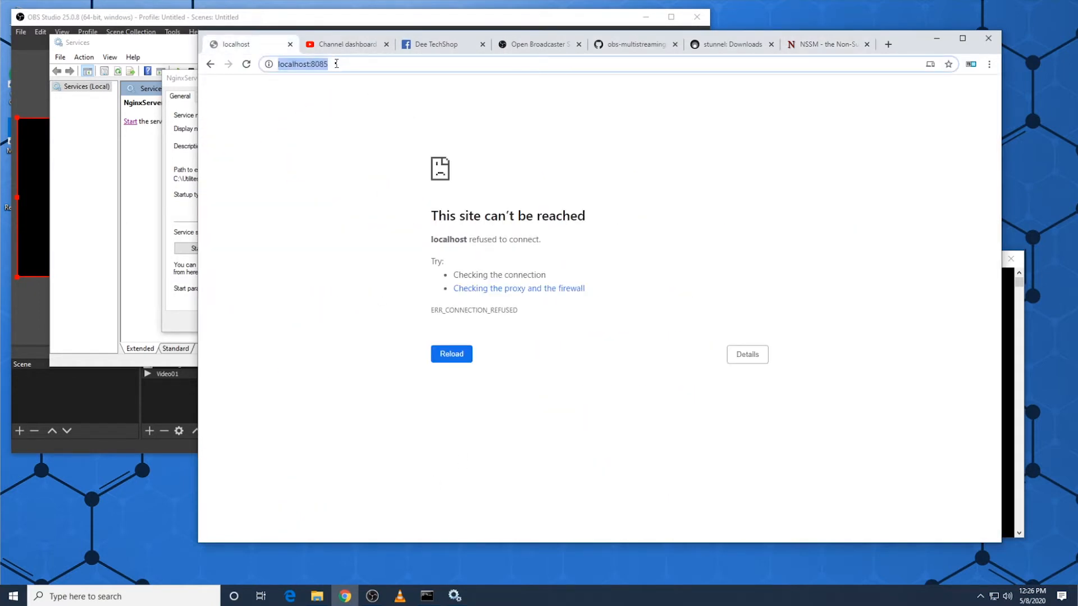
key(Return)
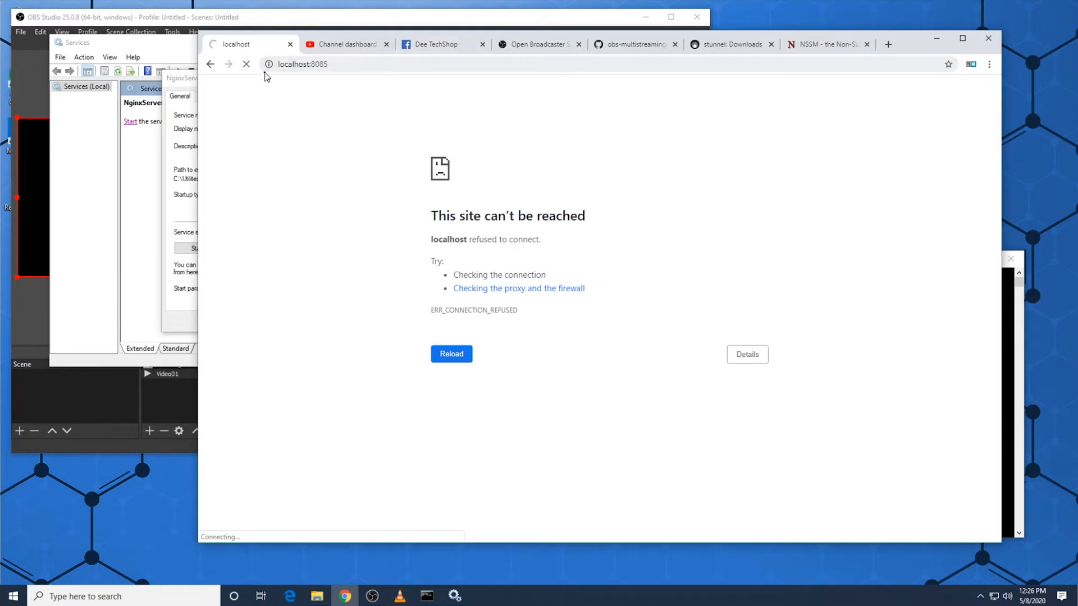
Step: Switch to File Explorer and open the C:\nginx\conf folder
click(335, 66)
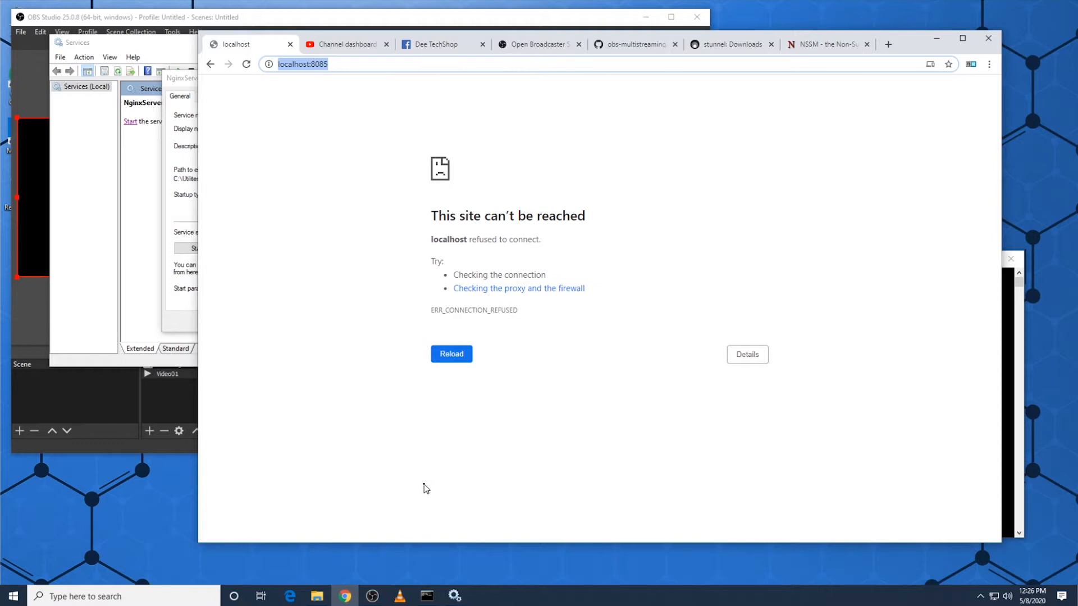
click(317, 596)
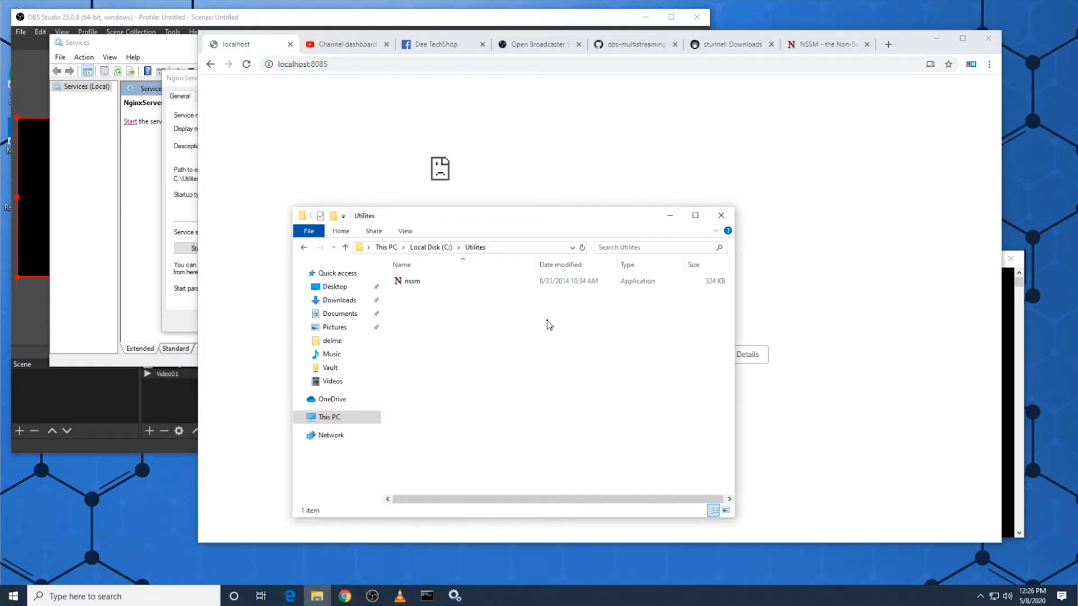
click(431, 247)
click(421, 294)
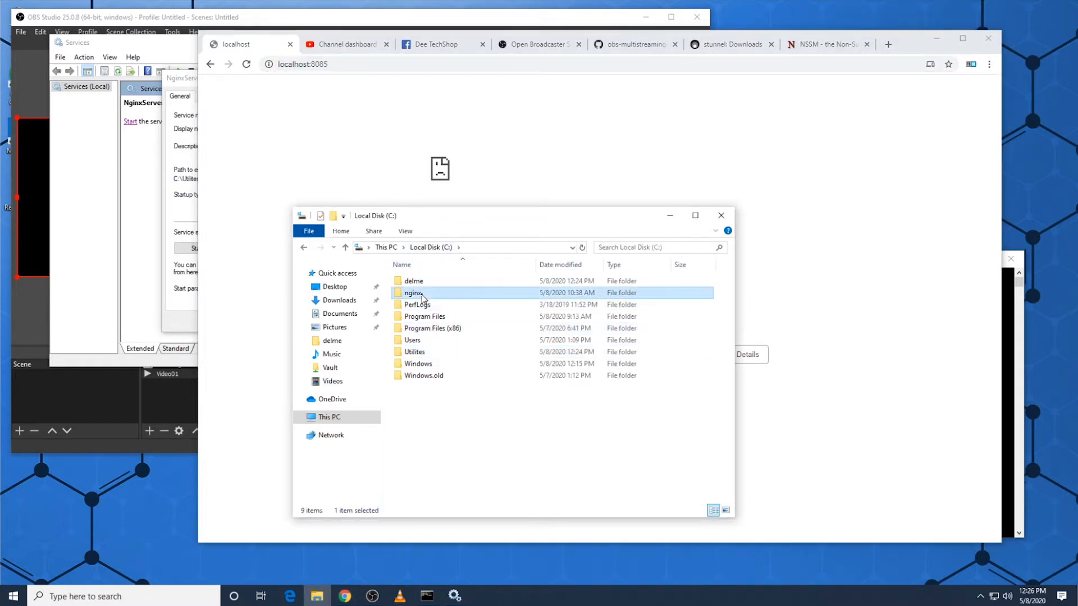
double_click(422, 297)
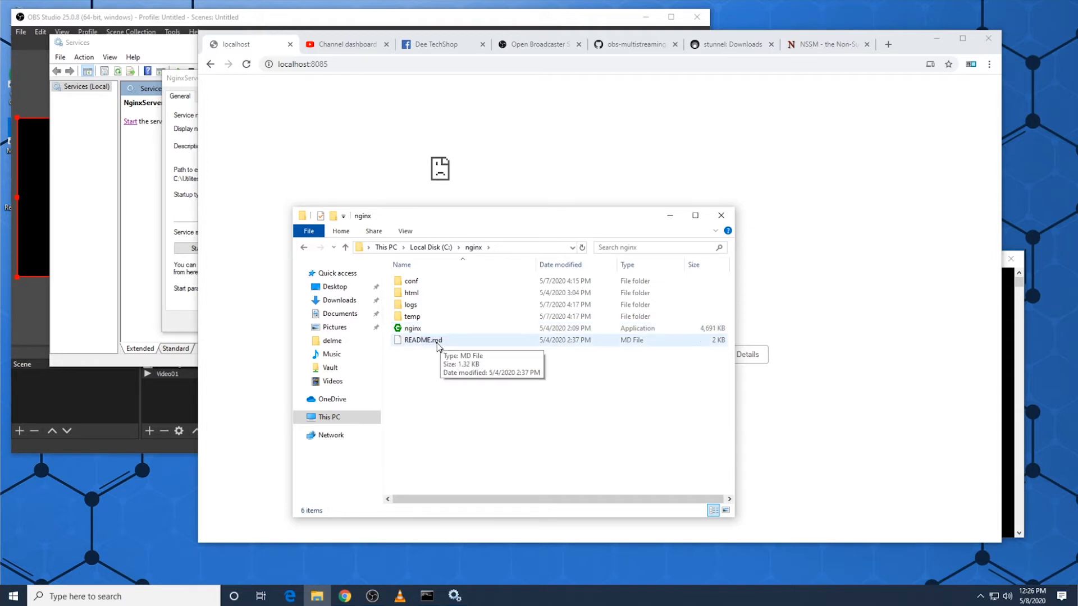
double_click(417, 283)
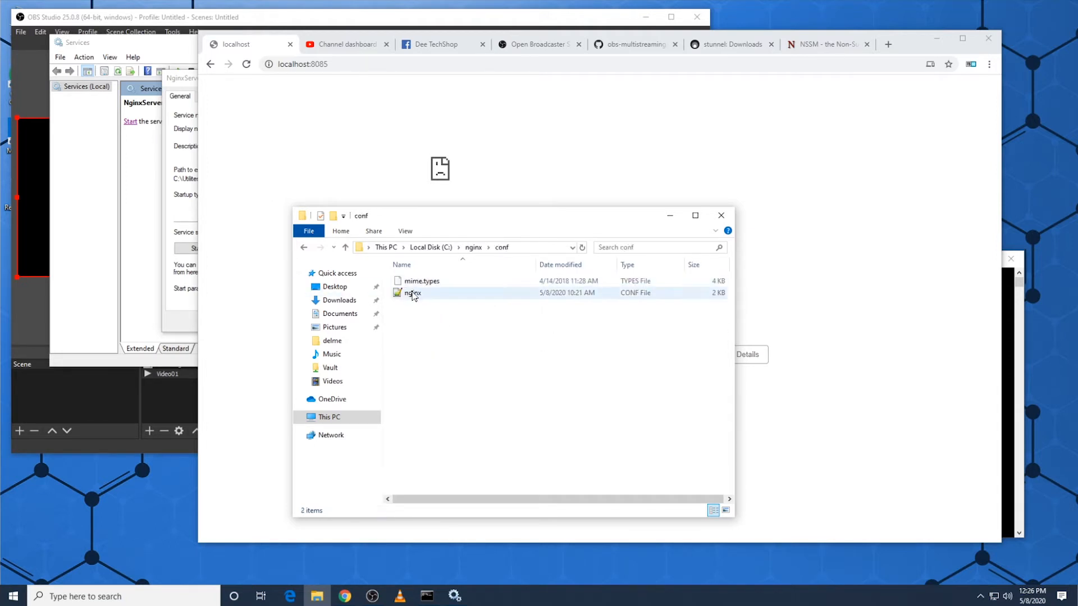
Step: Open the nginx configuration file in Notepad++, then reposition and enlarge the editor window
double_click(411, 291)
right_click(411, 292)
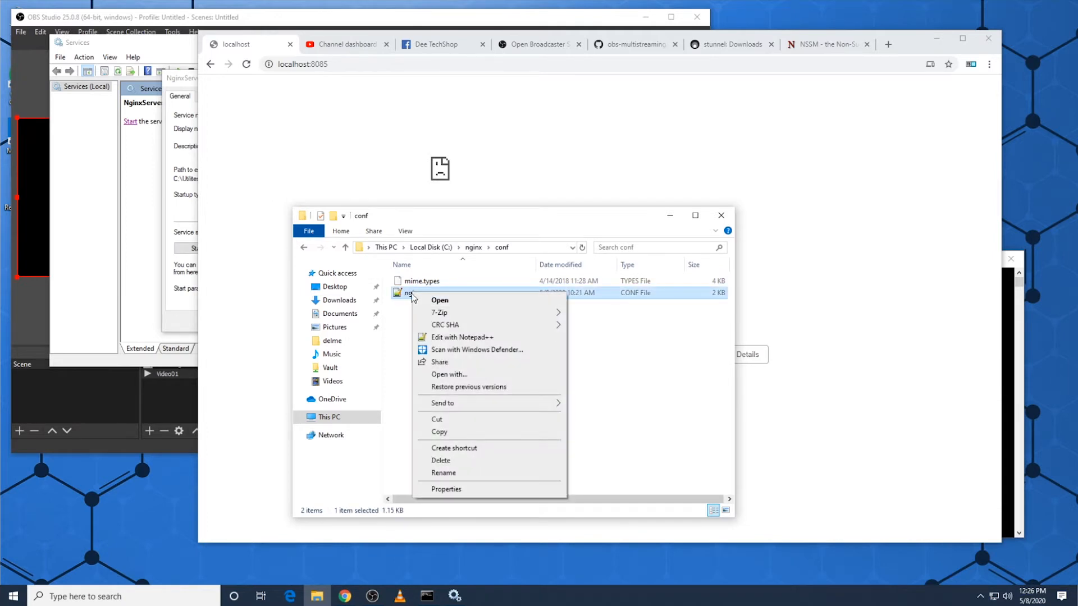
click(409, 292)
right_click(414, 292)
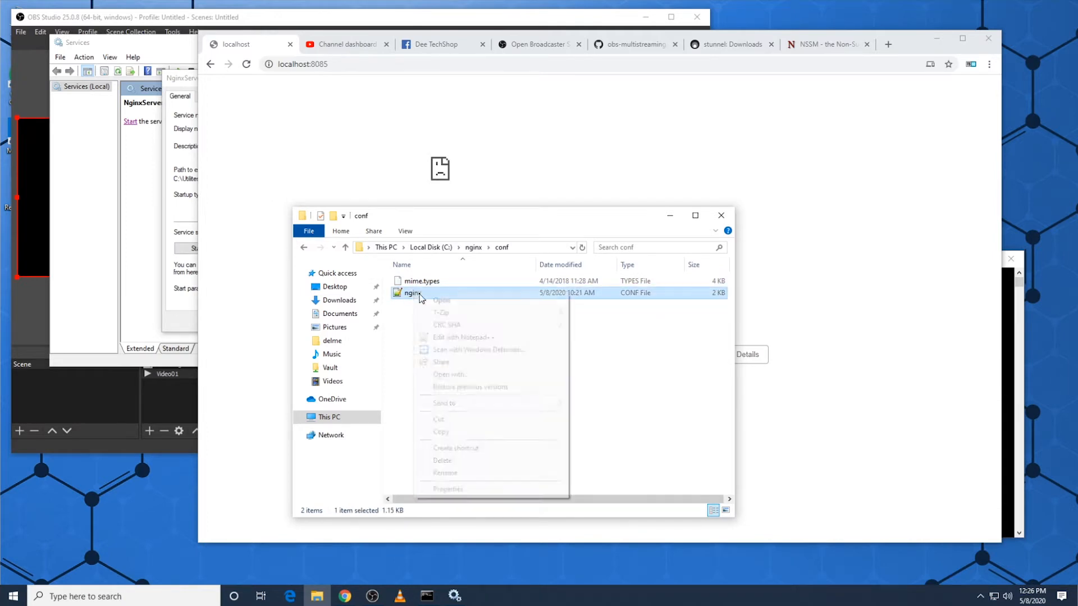
click(486, 349)
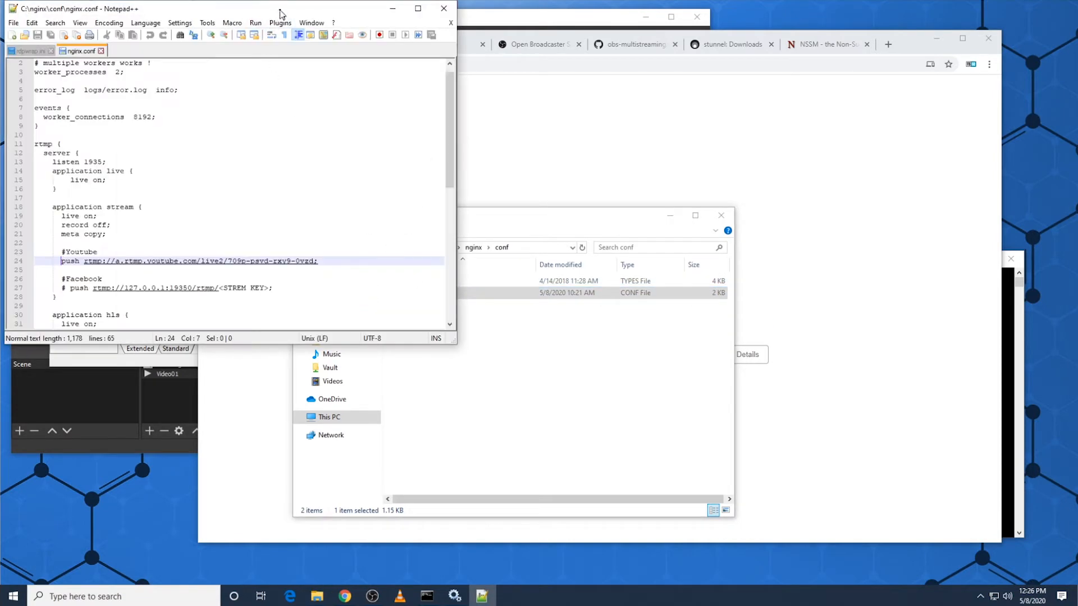
drag(276, 10, 615, 35)
drag(791, 363, 852, 509)
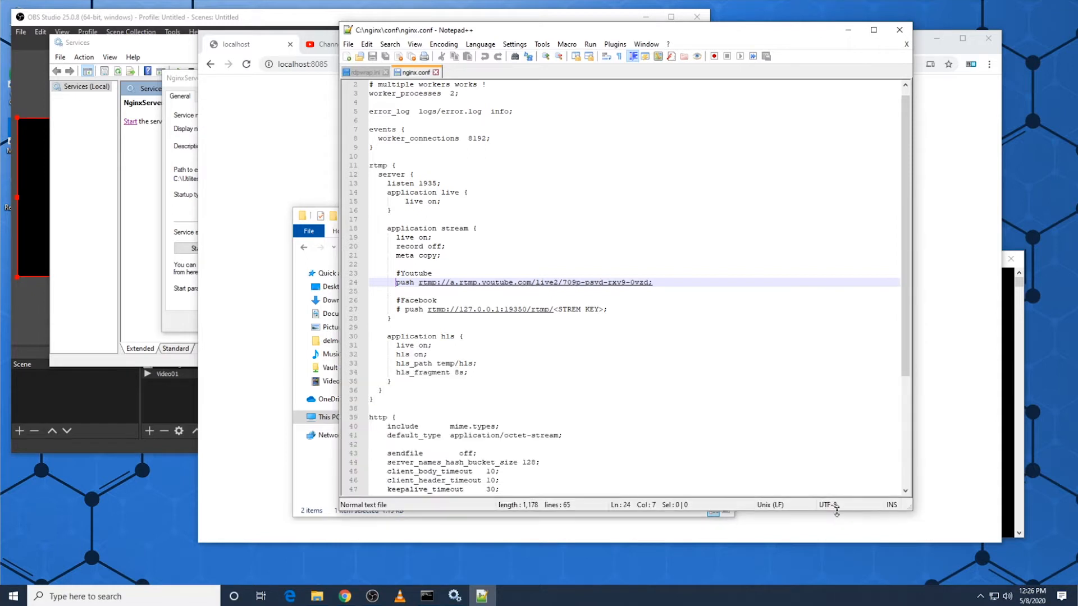
Step: Comment out the YouTube push line in the rtmp block's stream application with "# " and save nginx.conf
click(396, 165)
double_click(383, 166)
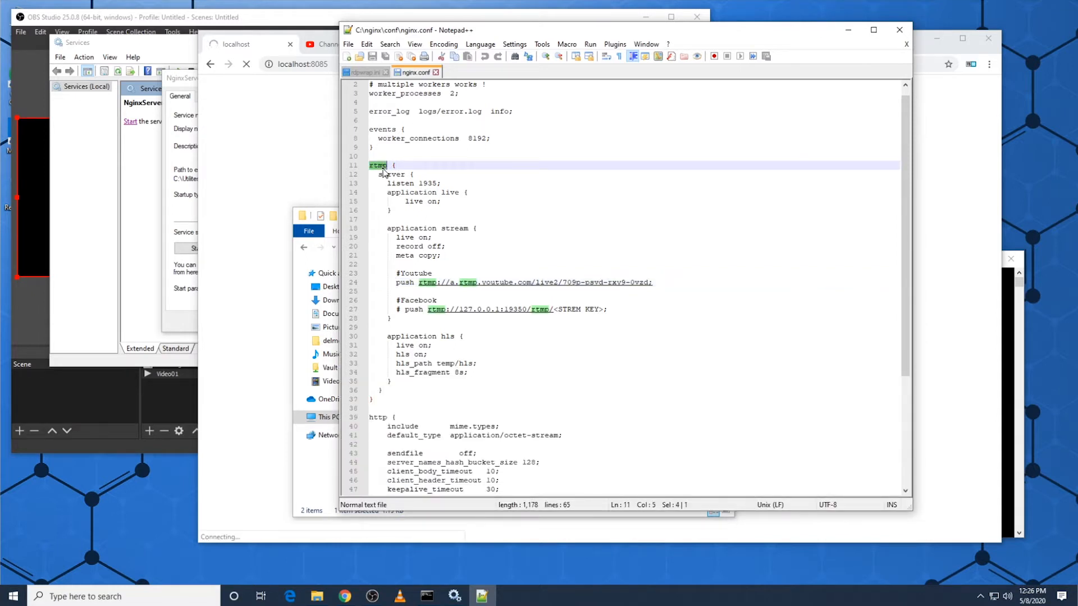
click(409, 168)
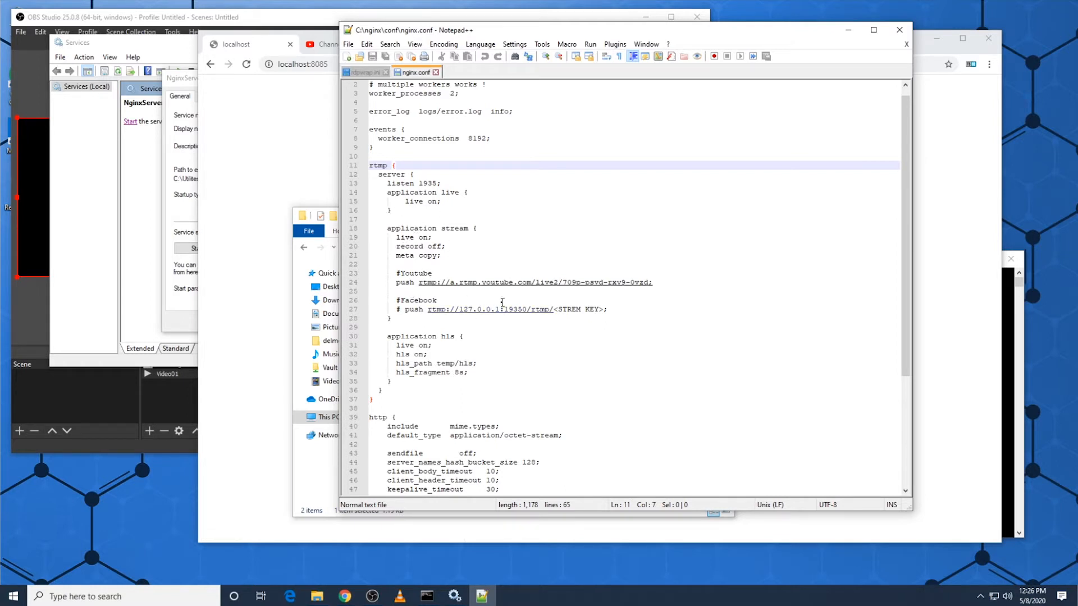
click(399, 282)
text(#)
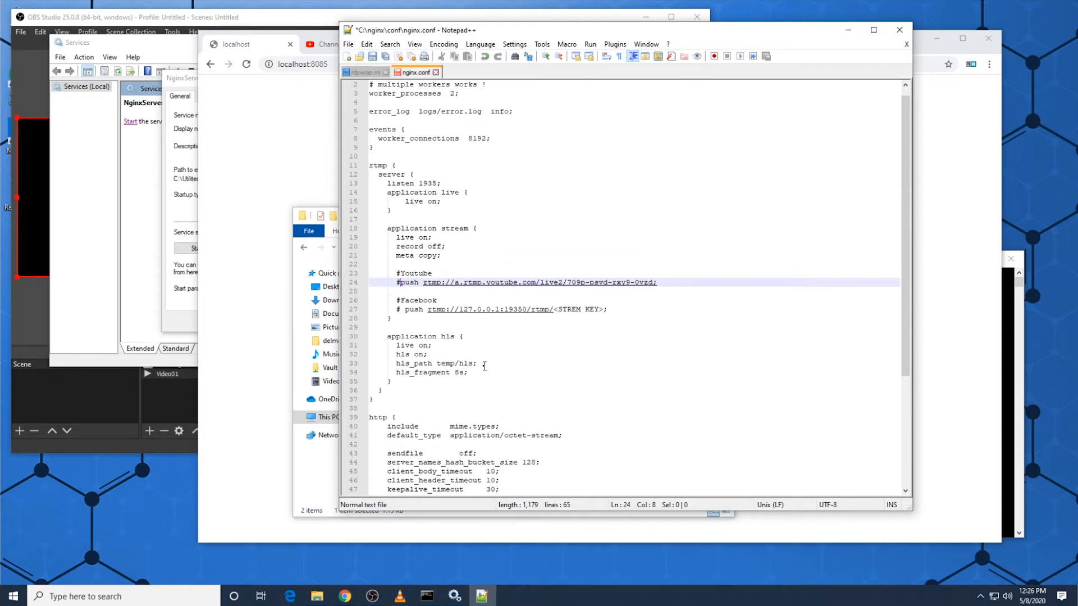
key(ctrl+s)
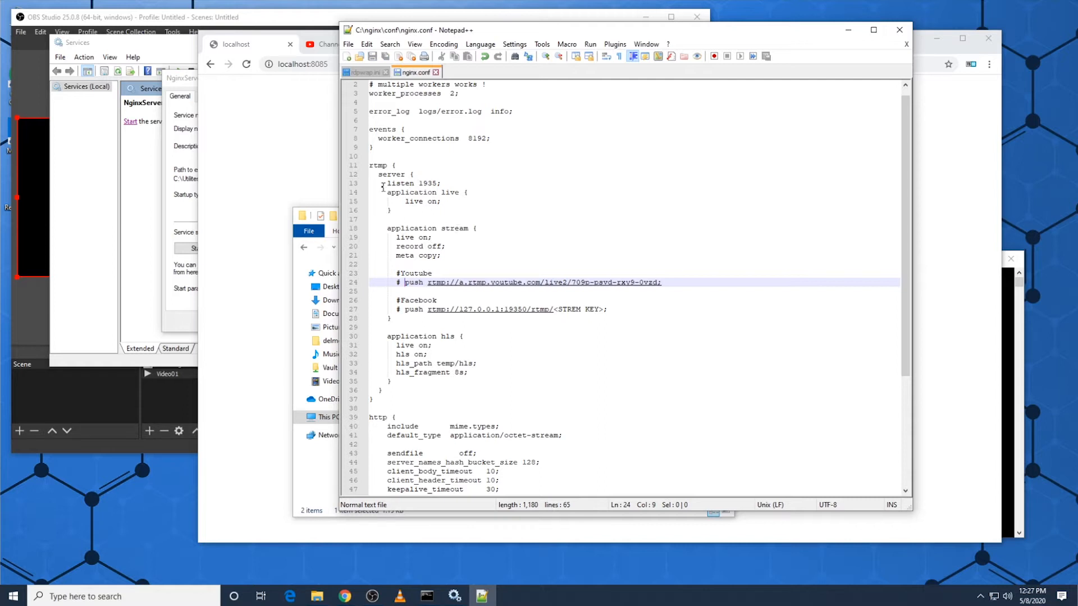
Step: Check the listen ports of the rtmp server and the http server in nginx.conf
click(463, 182)
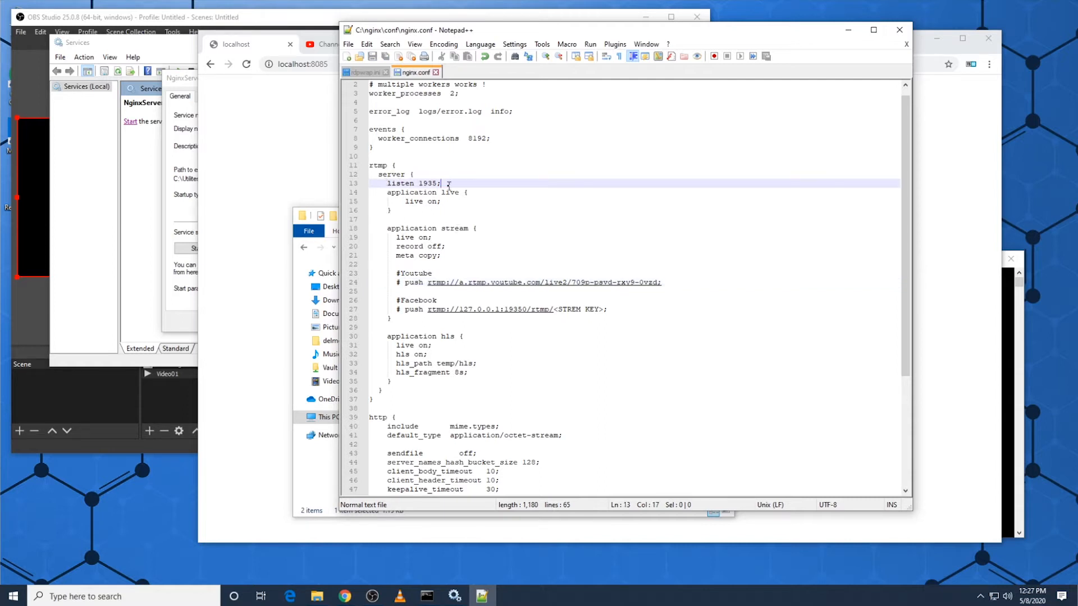
double_click(429, 182)
click(402, 425)
click(408, 418)
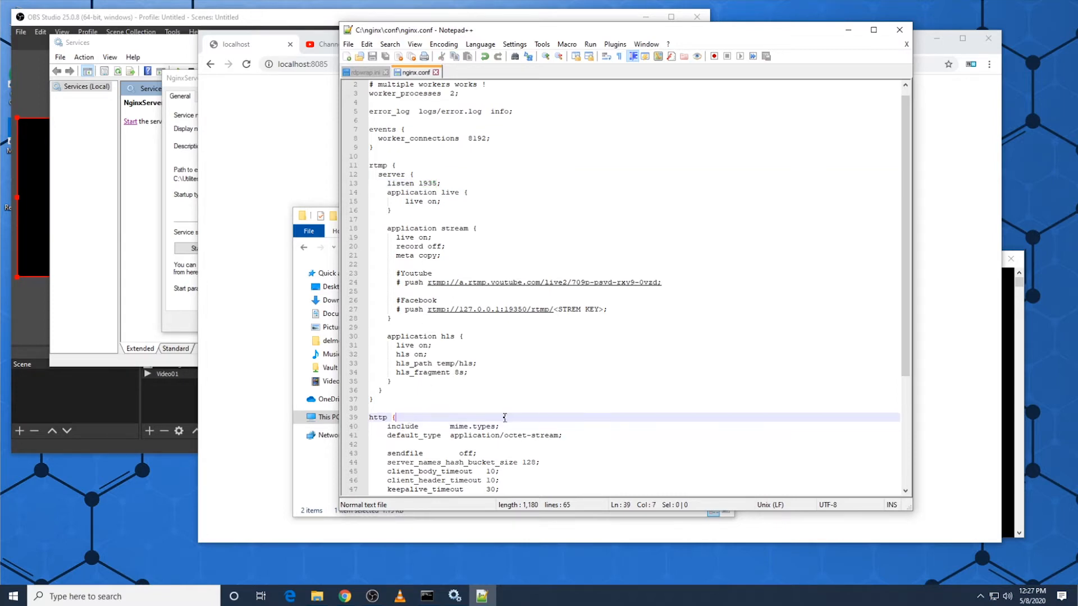
scroll(388, 412, down, 5)
scroll(379, 409, down, 1)
double_click(474, 372)
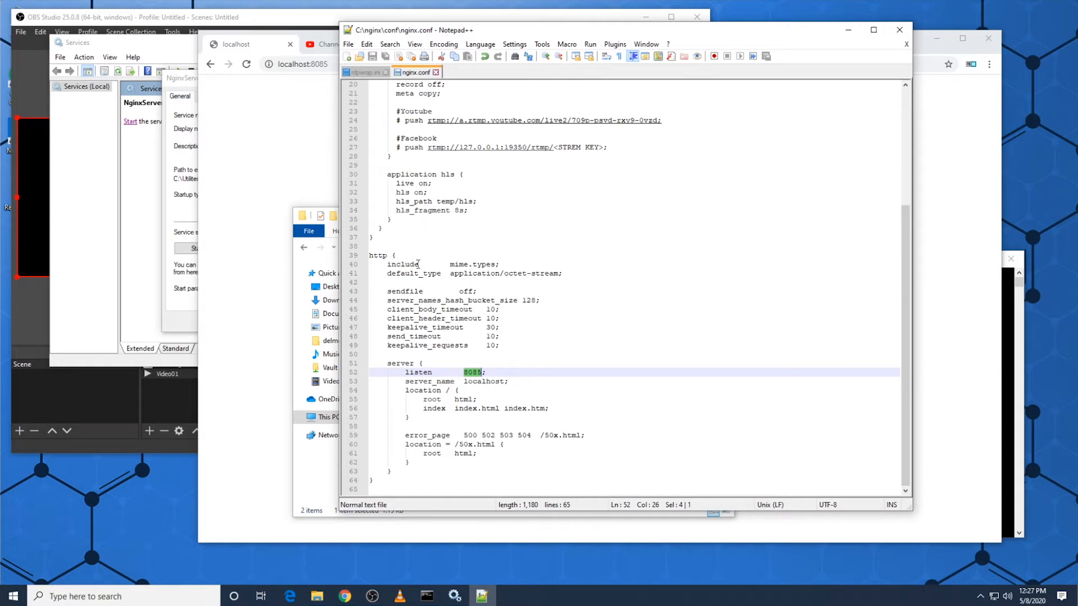
Step: Switch to the Windows Services console and start the NginxServer service
click(455, 596)
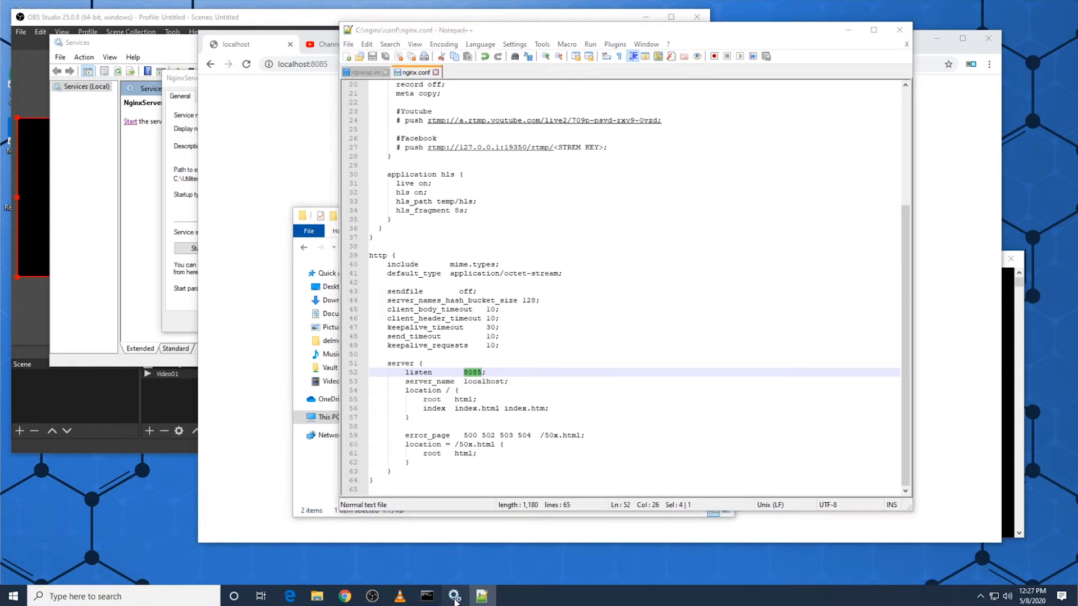
click(137, 120)
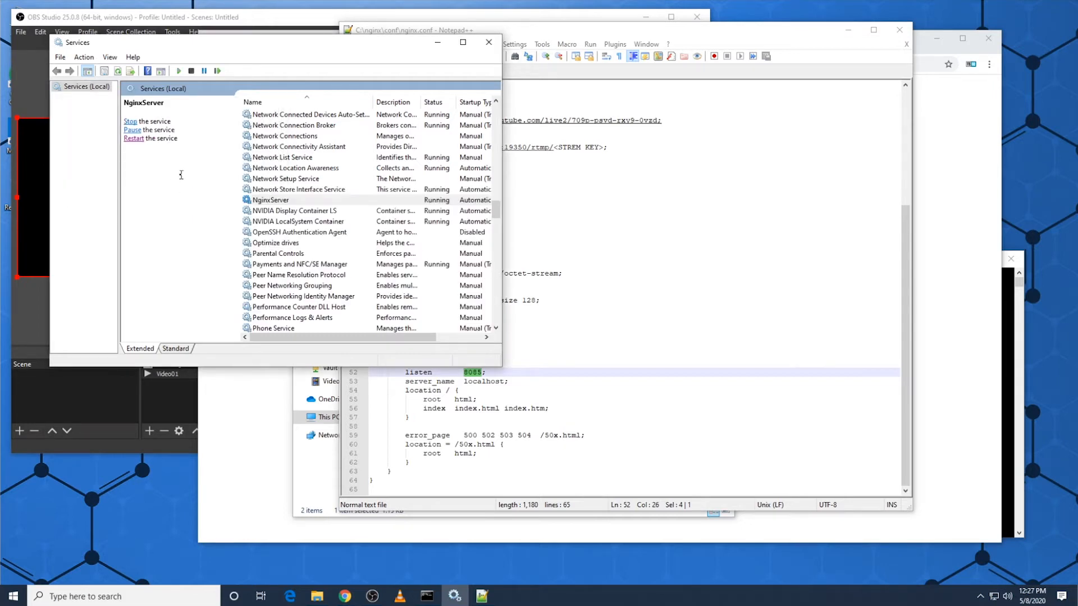
Step: Return to nginx.conf and review the http block alongside the rtmp and http listen ports
click(588, 328)
drag(401, 254, 391, 471)
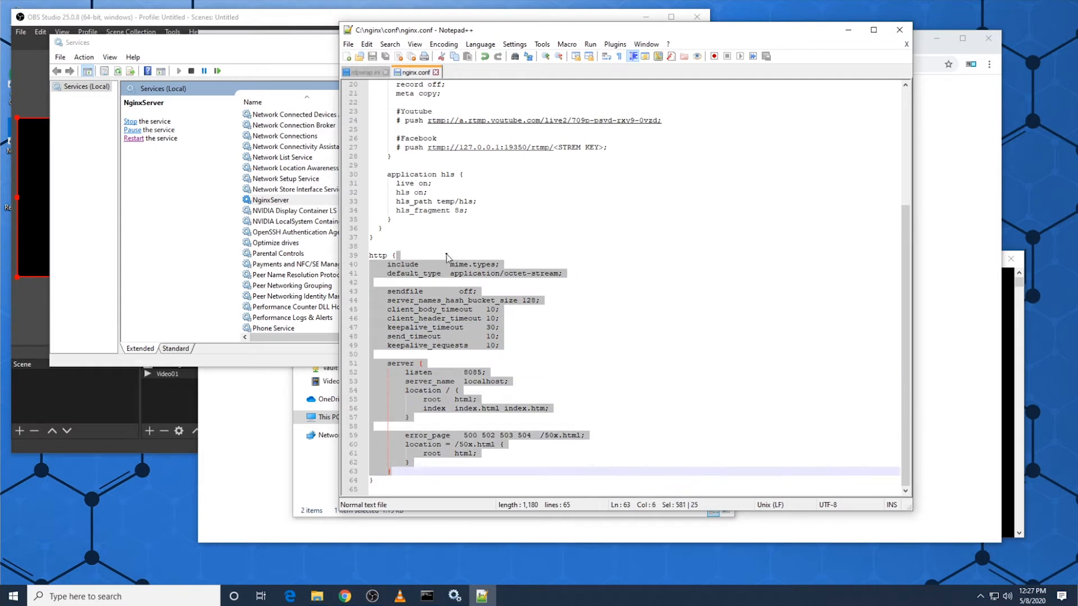
scroll(442, 241, up, 5)
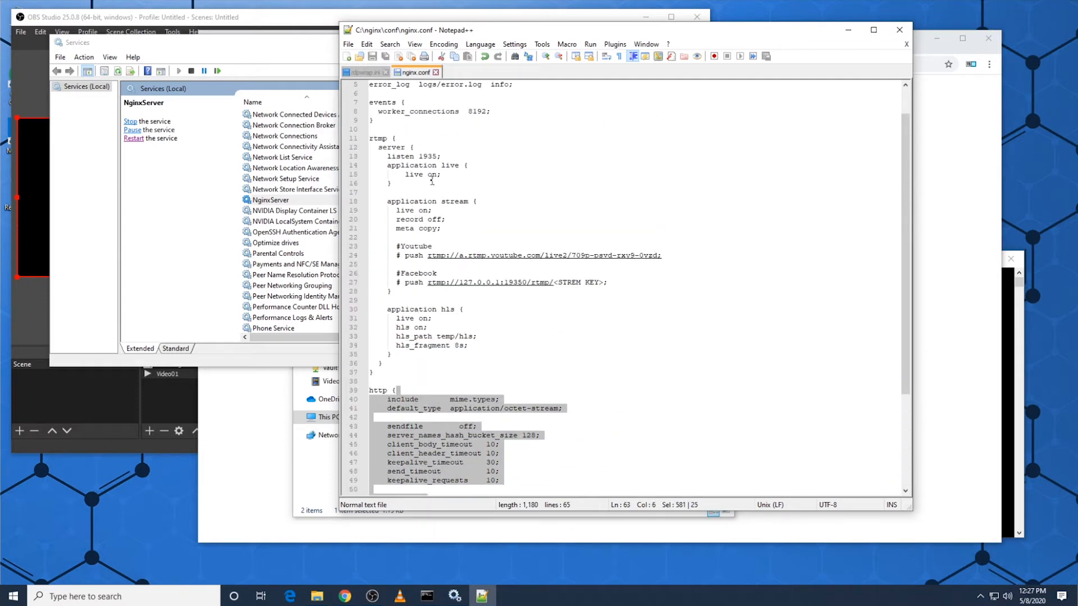
double_click(429, 157)
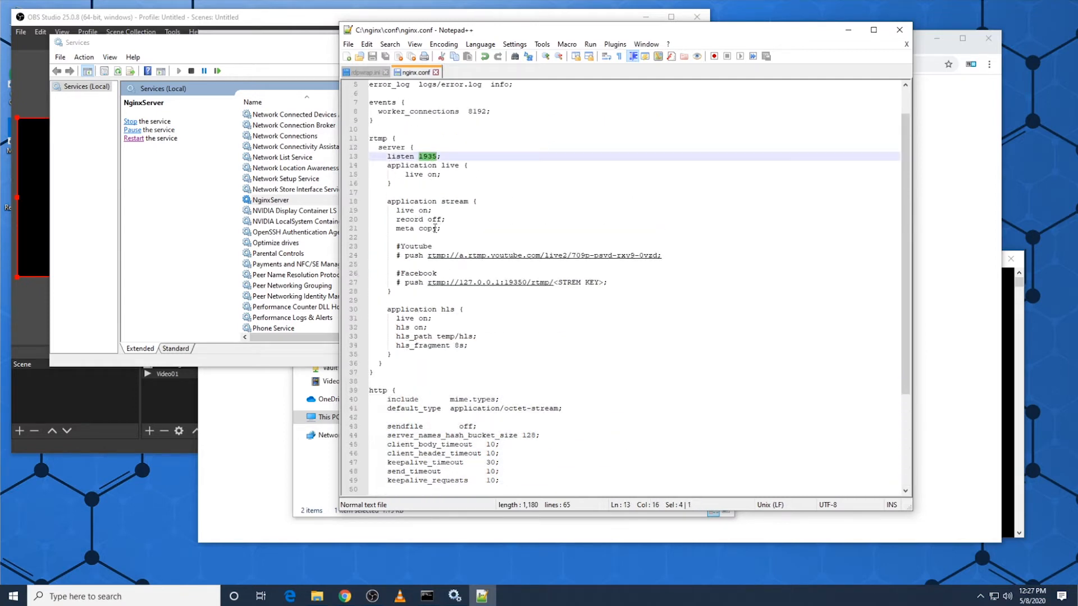
scroll(427, 280, down, 4)
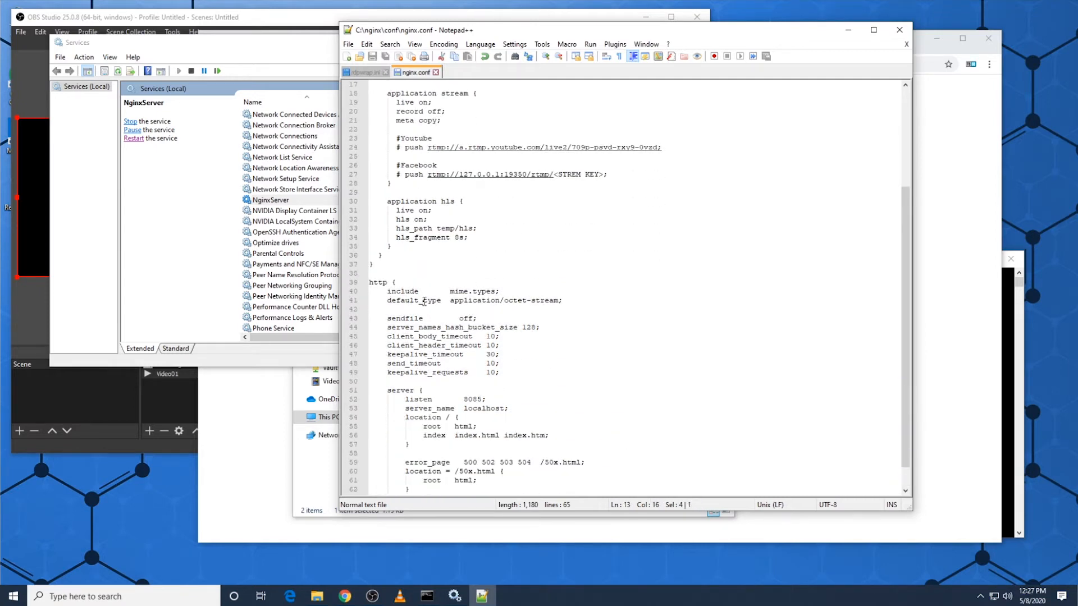
double_click(478, 399)
Step: Switch to the browser, reload localhost:8085 to check the nginx server, and minimize the browser window
click(268, 477)
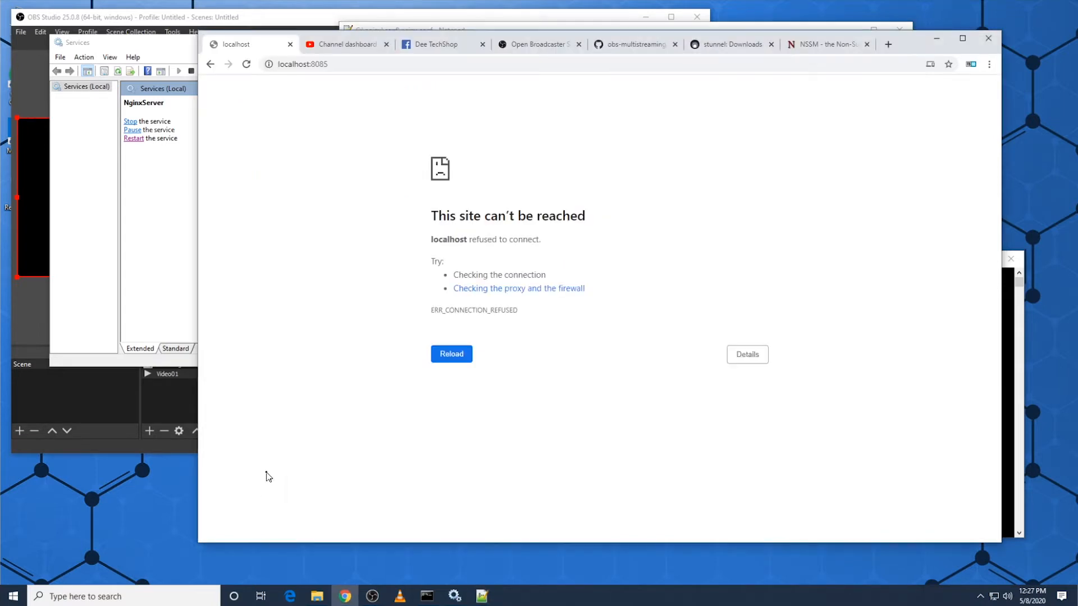
click(246, 64)
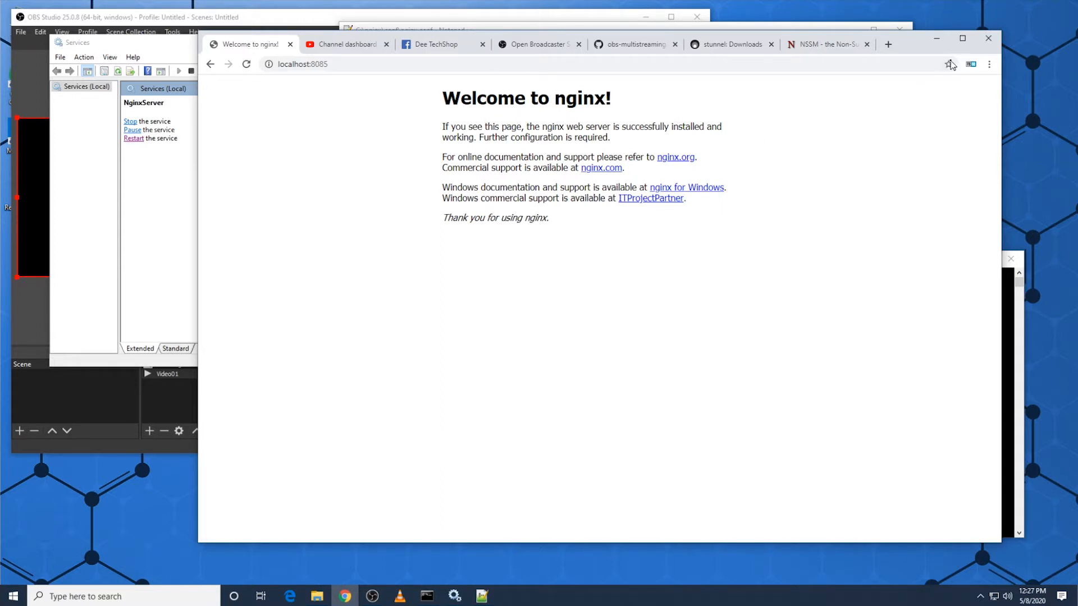
click(942, 42)
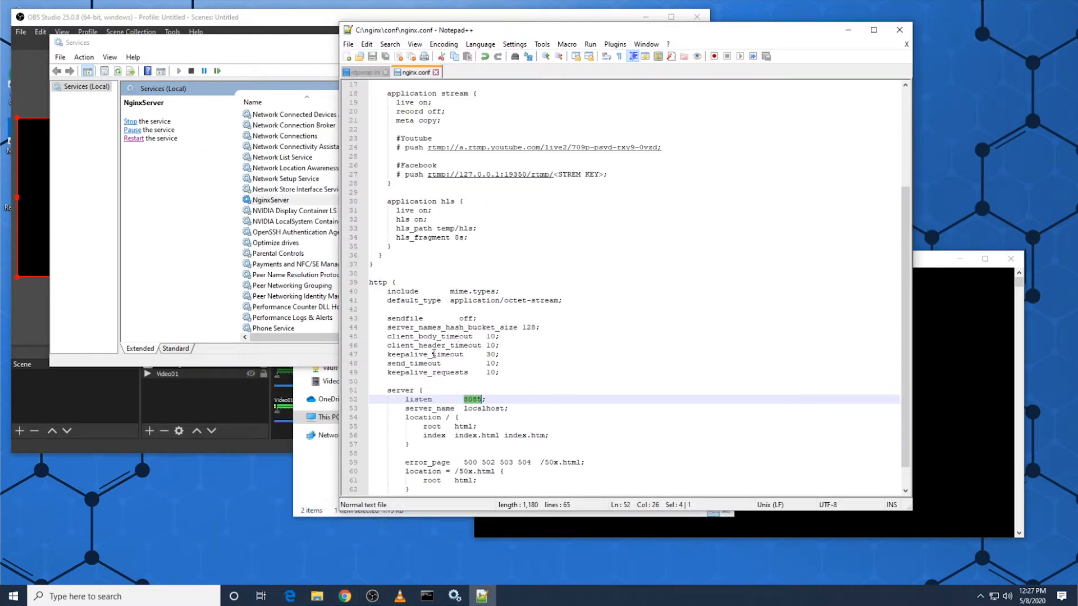
Step: Examine the rtmp block in nginx.conf and highlight the name of its stream application
click(381, 256)
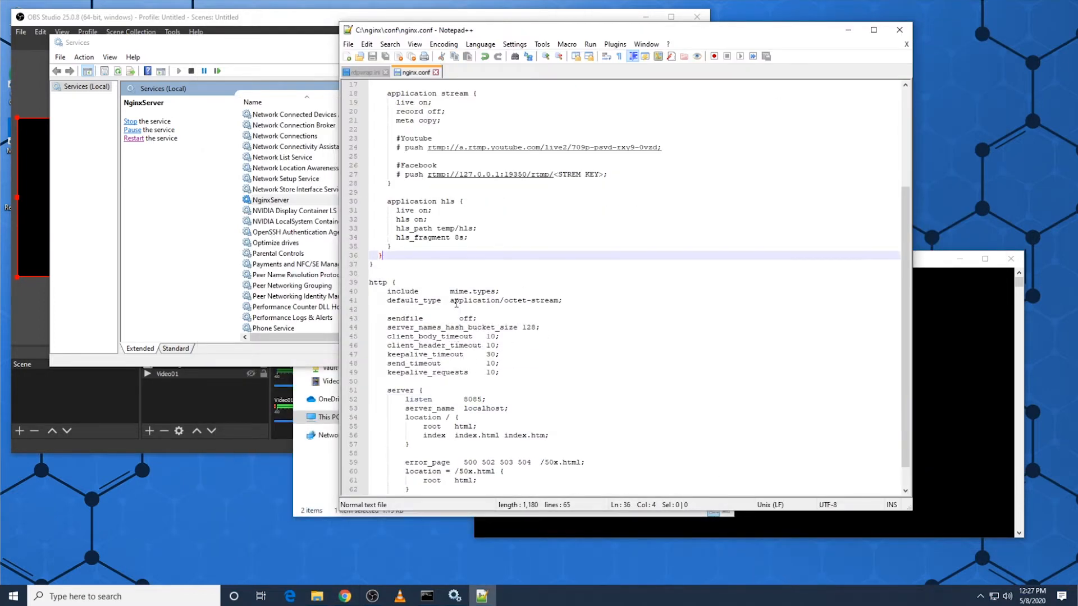
scroll(456, 303, up, 2)
scroll(432, 141, up, 2)
click(395, 138)
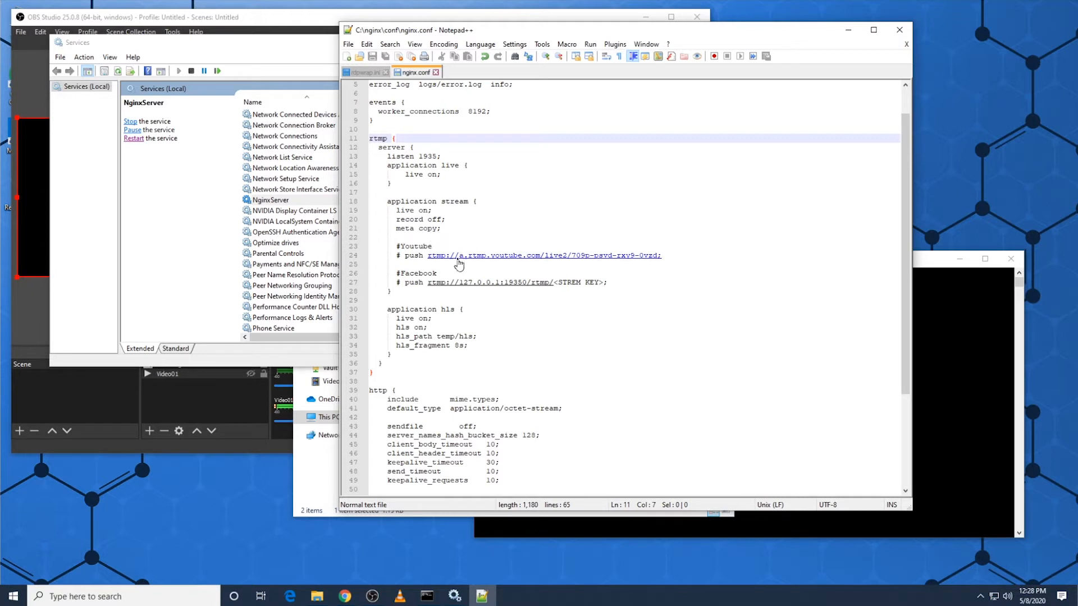
click(458, 201)
double_click(458, 201)
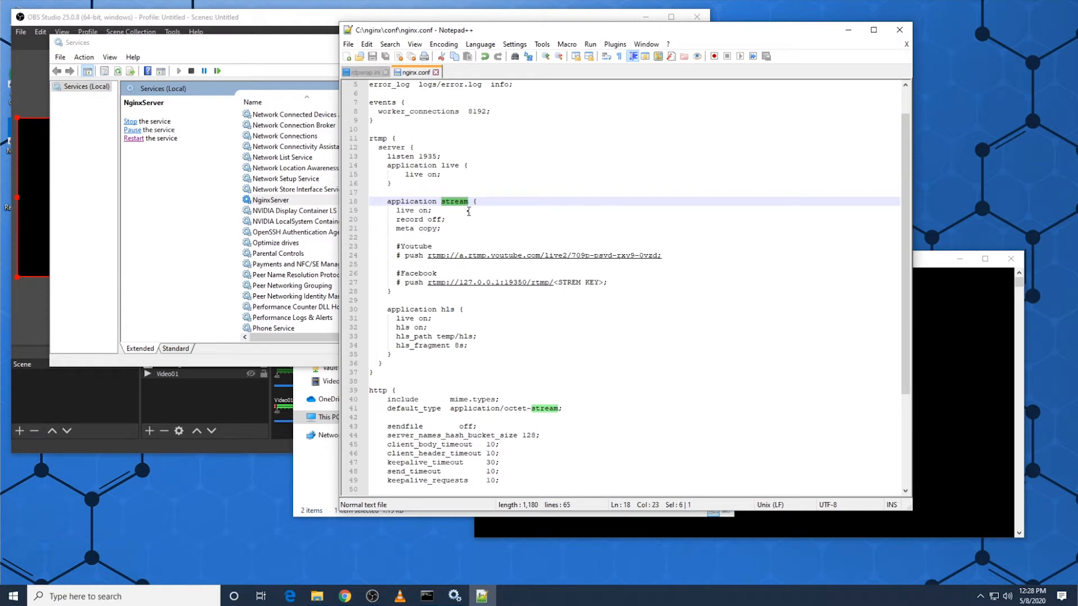
Step: Switch to OBS Studio, open its stream settings, try Twitch as the service and set it back to Custom
click(107, 445)
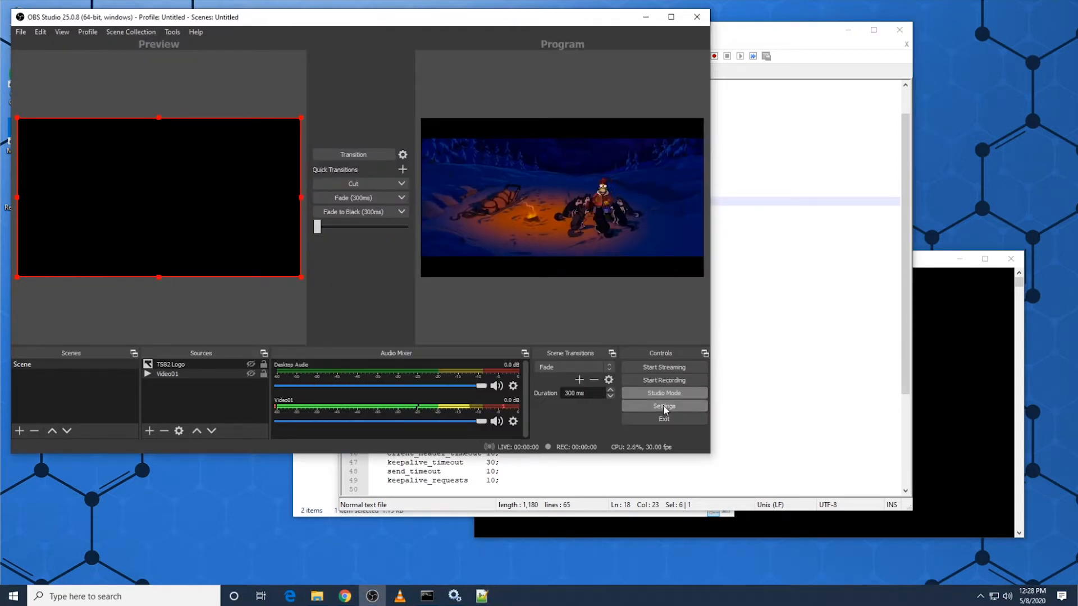
click(663, 406)
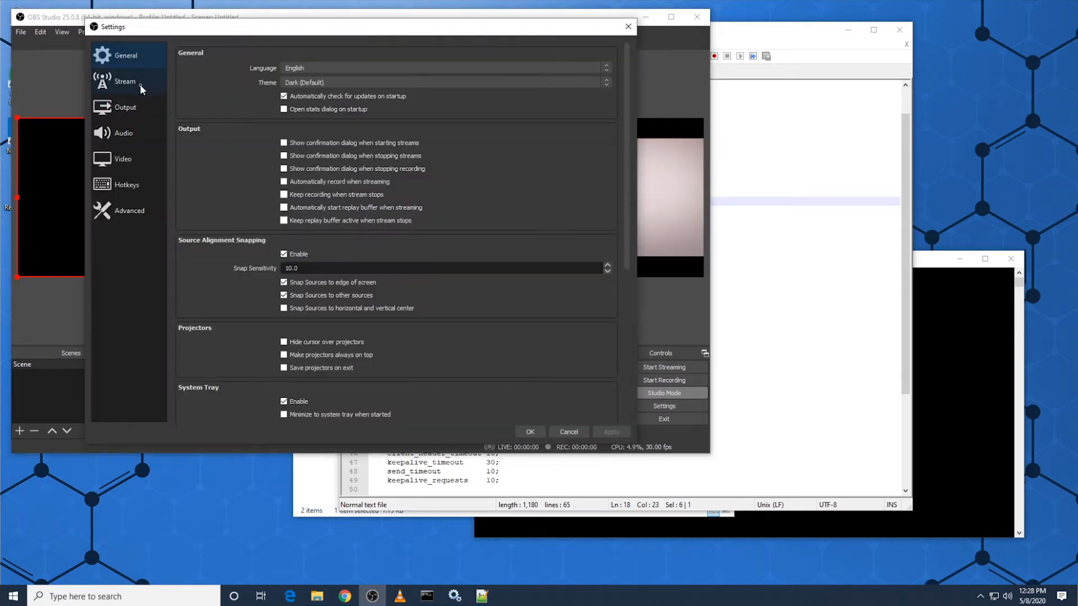
click(140, 85)
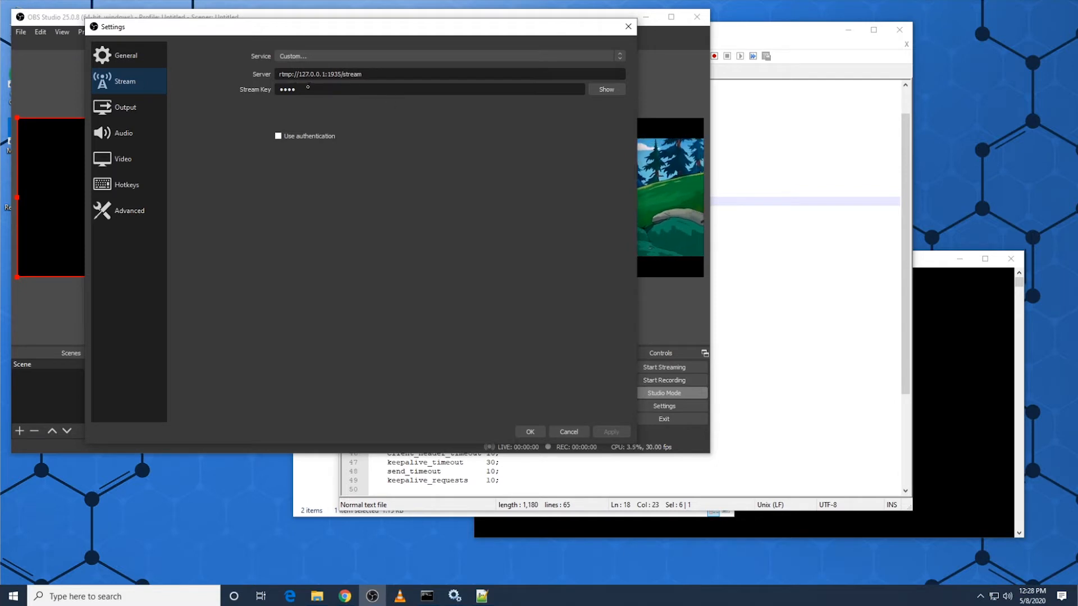
click(619, 59)
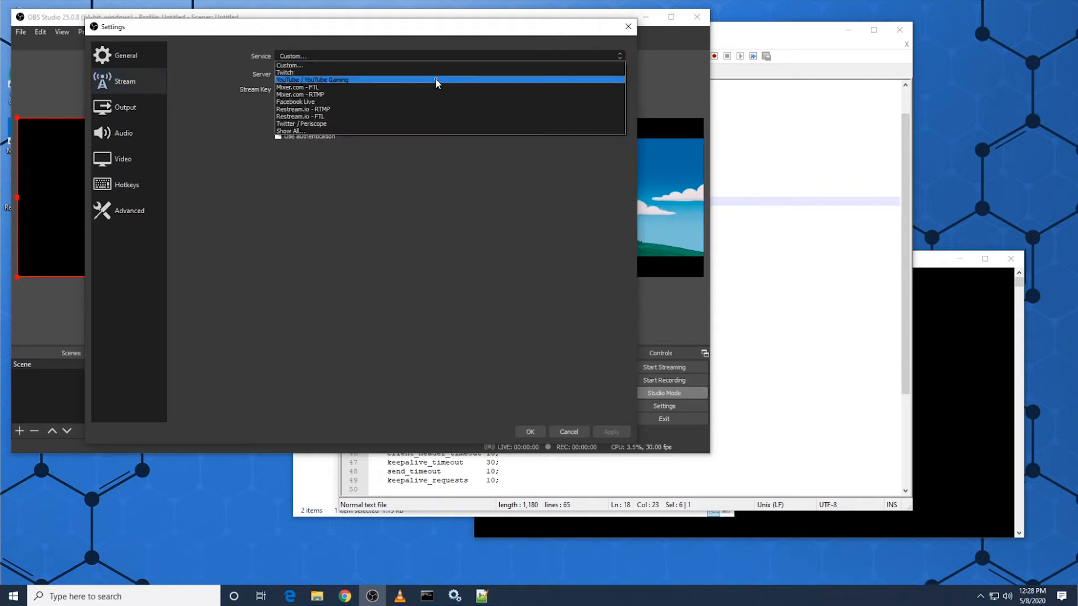
click(439, 73)
click(621, 57)
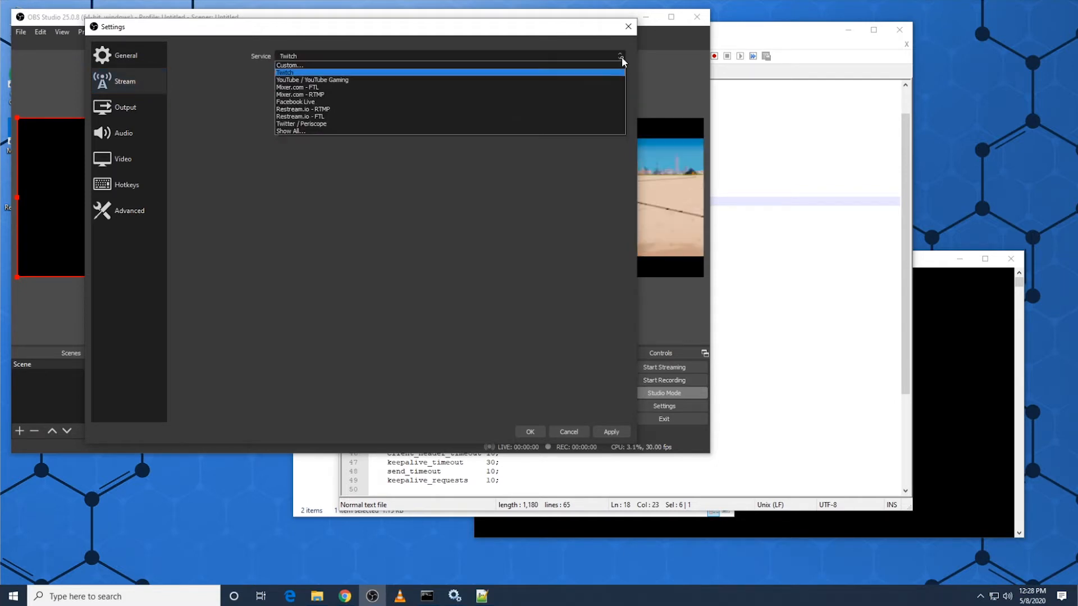
click(371, 65)
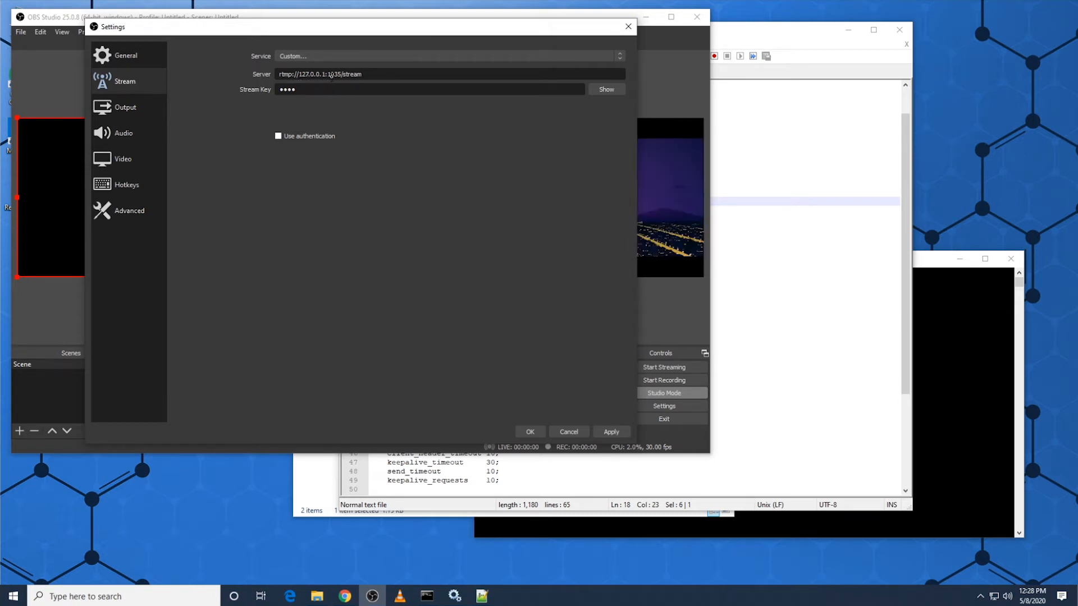
Step: Compare the rtmp listen port in nginx.conf with the port in the server address of OBS Studio's stream settings
click(828, 207)
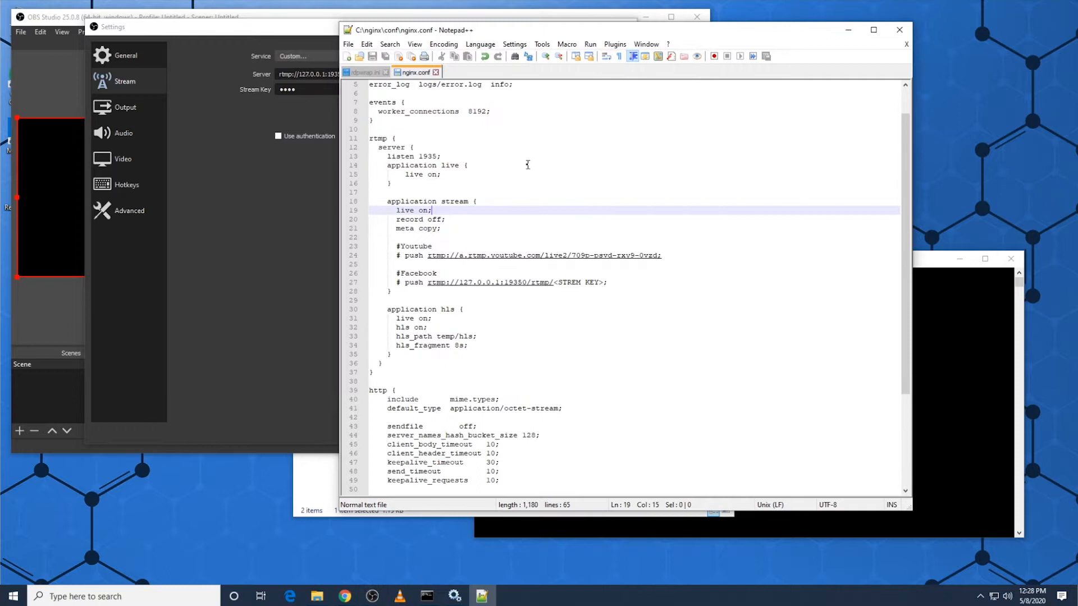
double_click(435, 158)
click(295, 167)
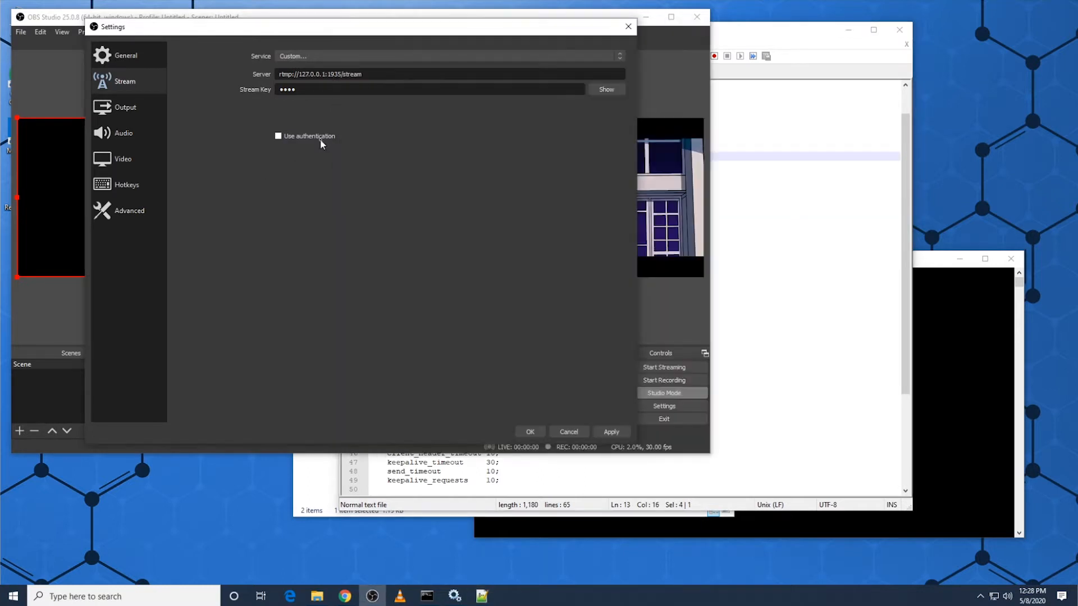
double_click(332, 74)
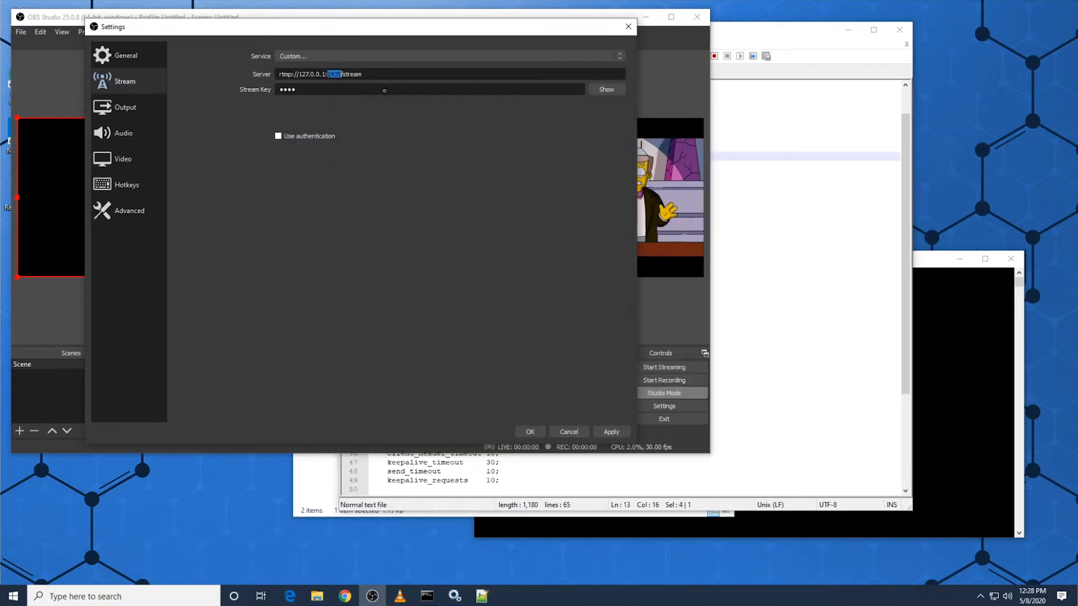
Step: Return to nginx.conf and highlight the stream application's name and its live on directive
click(774, 246)
click(493, 201)
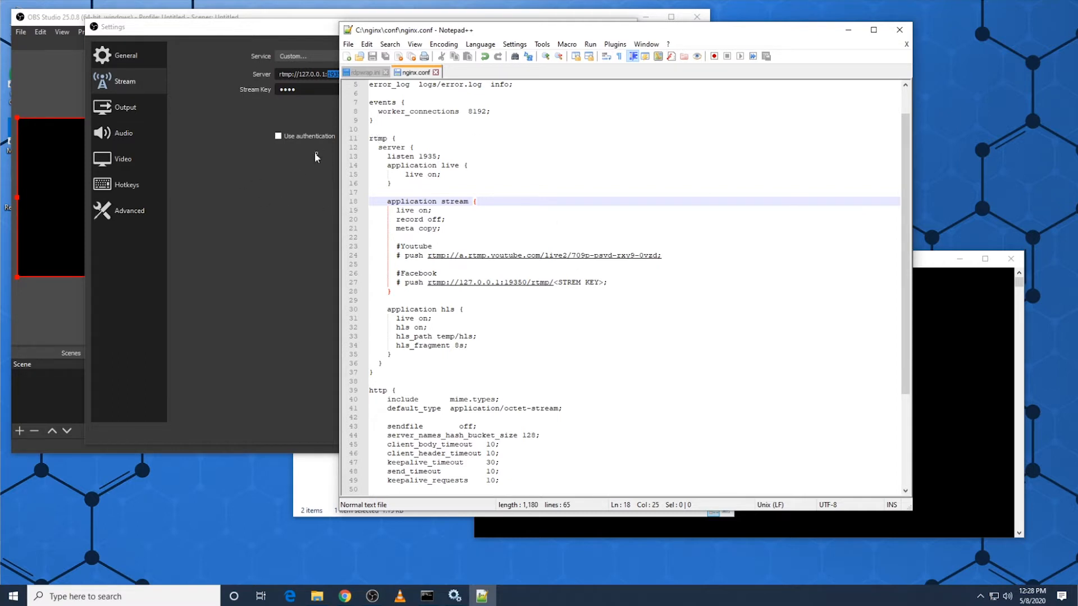
double_click(461, 201)
click(505, 203)
drag(396, 212, 444, 210)
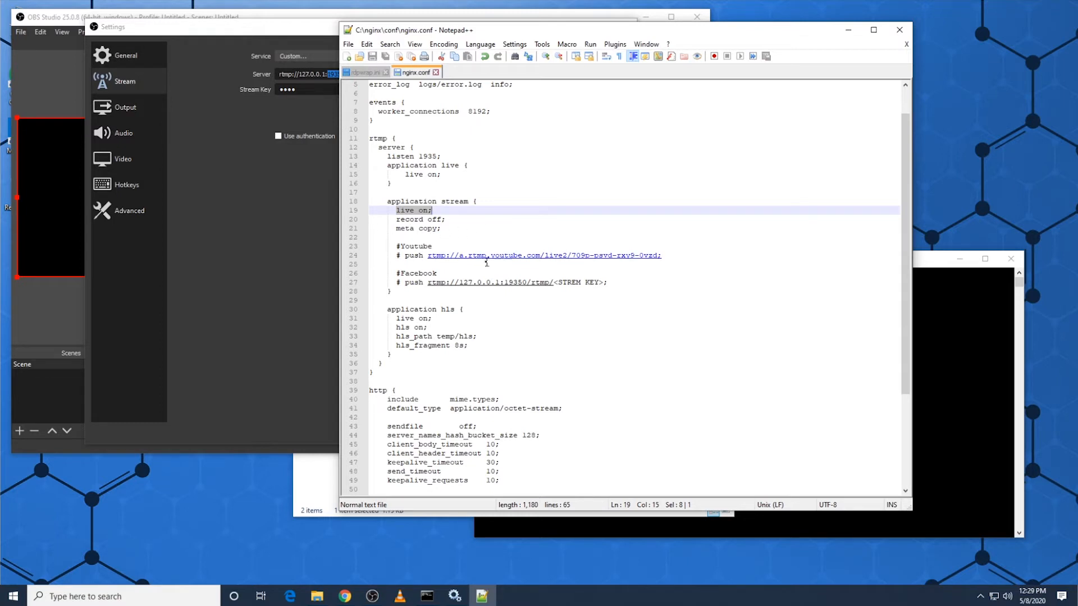
Step: Switch back to the OBS Studio stream settings, reveal the stream key and accept the settings
click(315, 103)
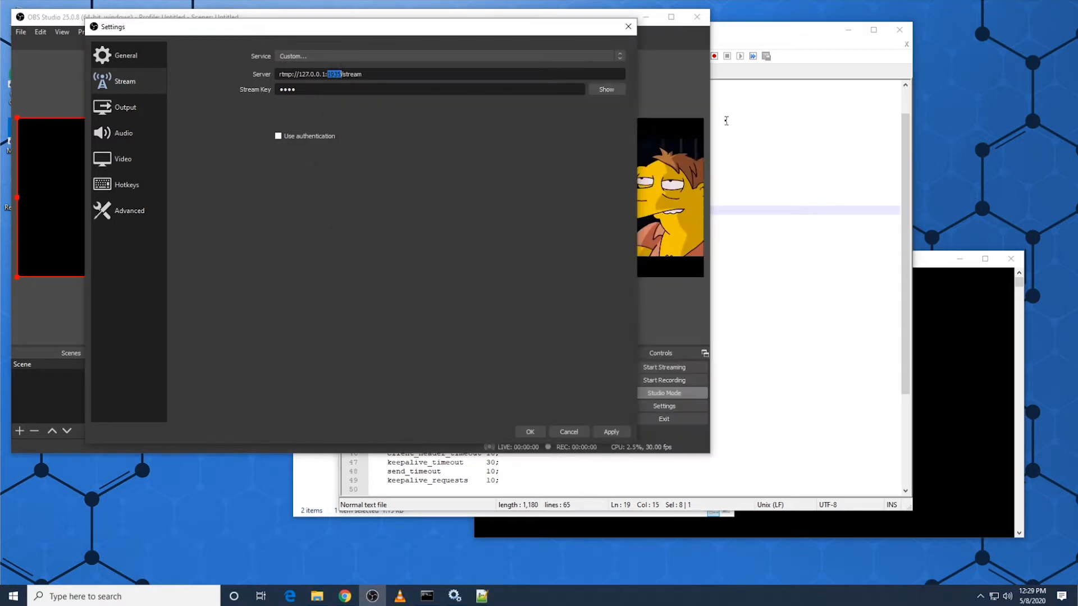
click(596, 91)
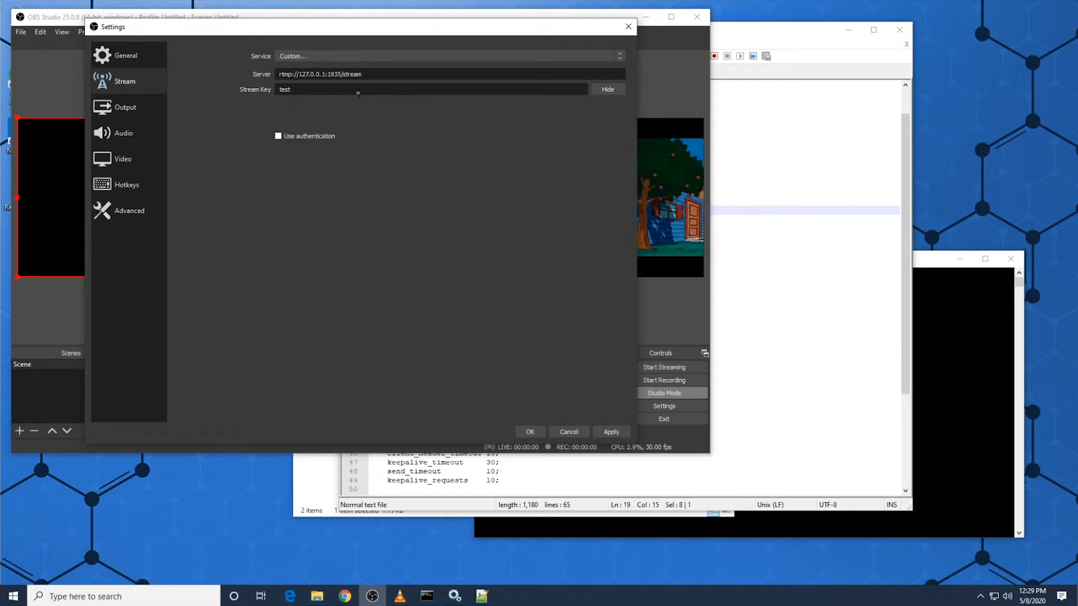
click(312, 93)
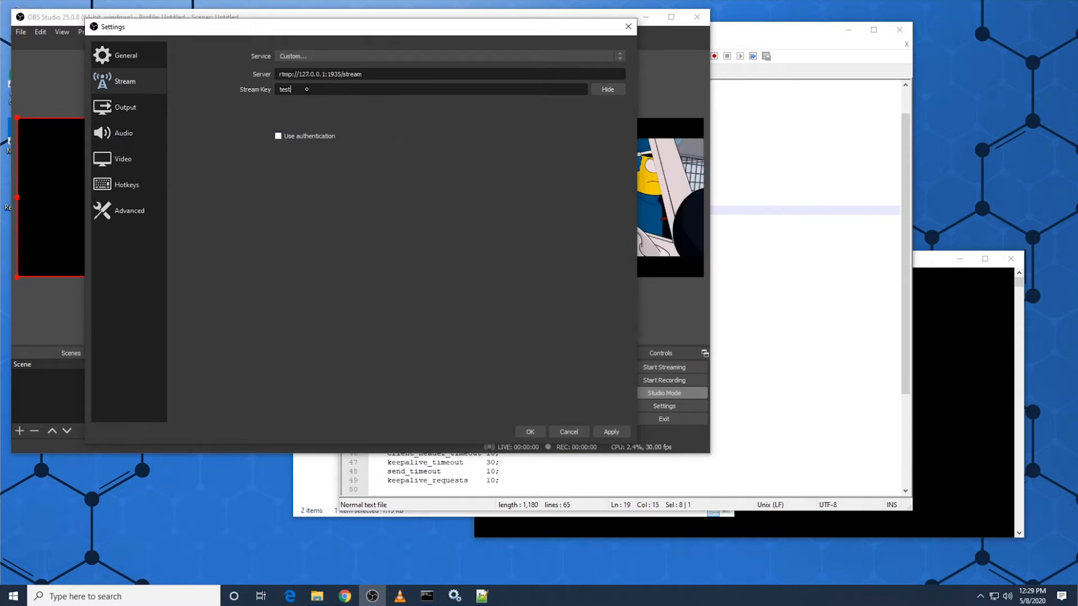
click(529, 430)
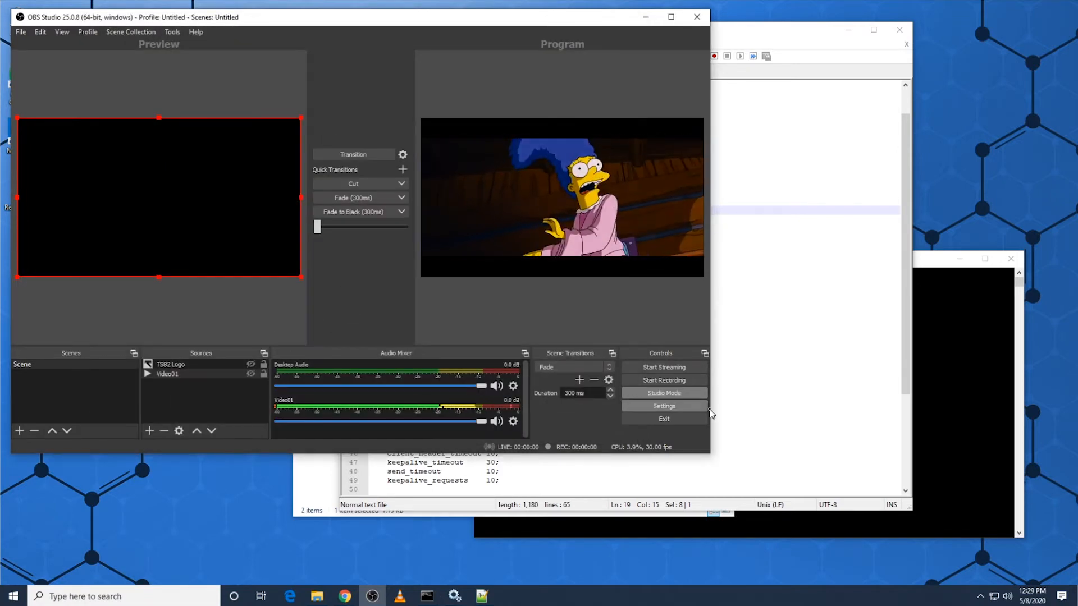
Step: Open the output settings, try the Simple output mode and set it back to Advanced
click(685, 406)
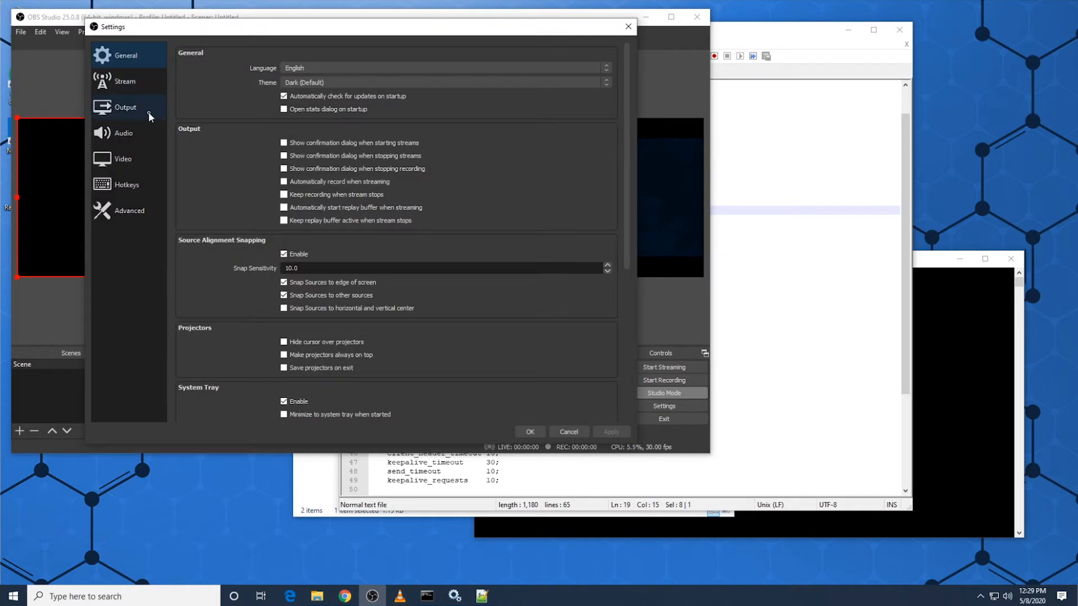
click(148, 112)
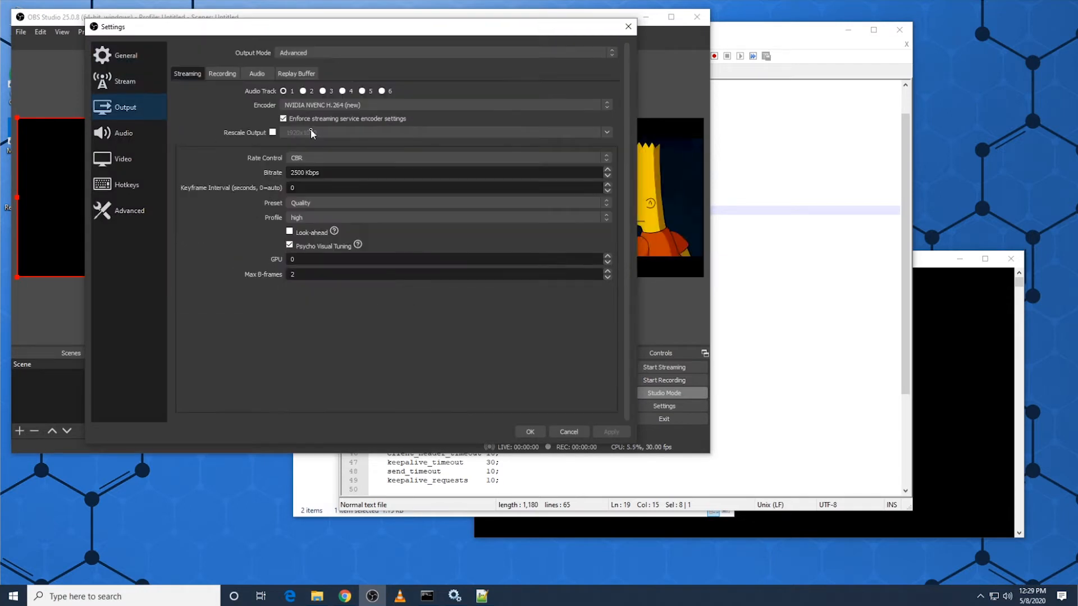
click(290, 56)
click(297, 61)
click(301, 54)
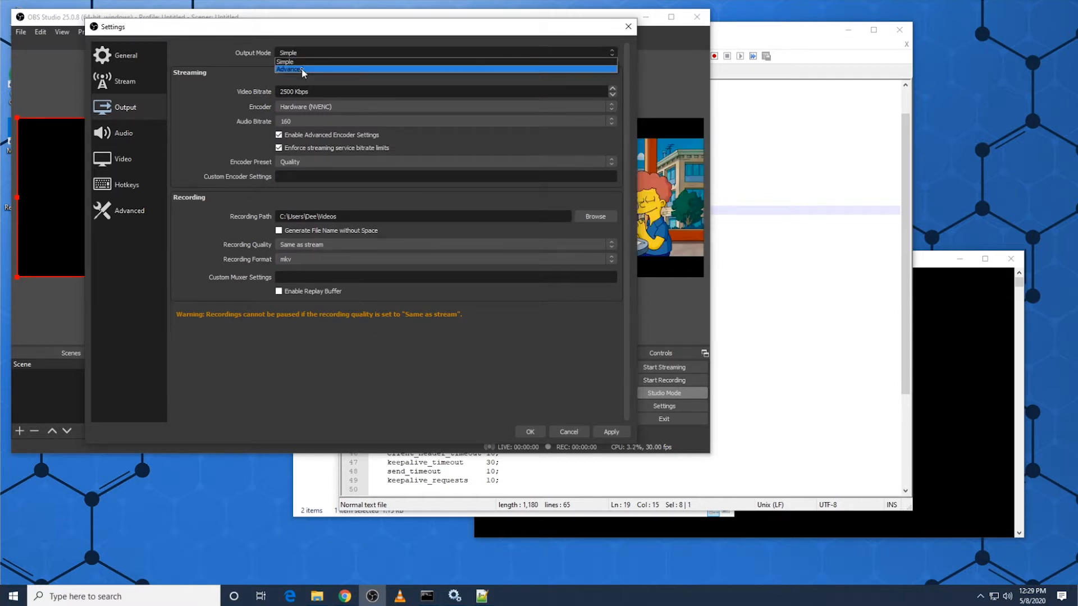
click(302, 69)
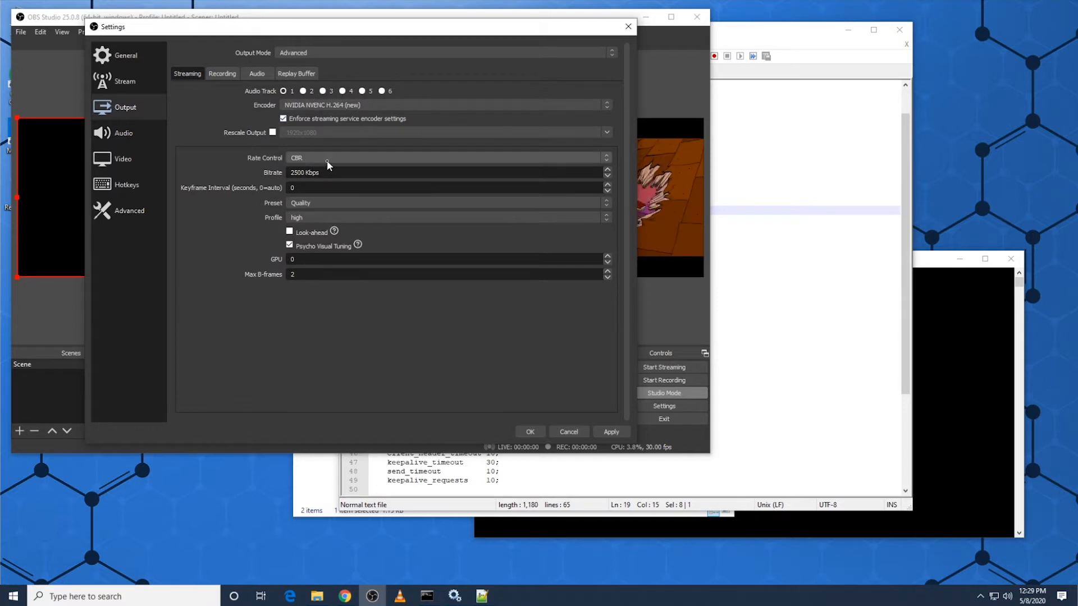
Step: Set the streaming keyframe interval to 2 seconds and choose the Quality preset
drag(326, 172, 283, 174)
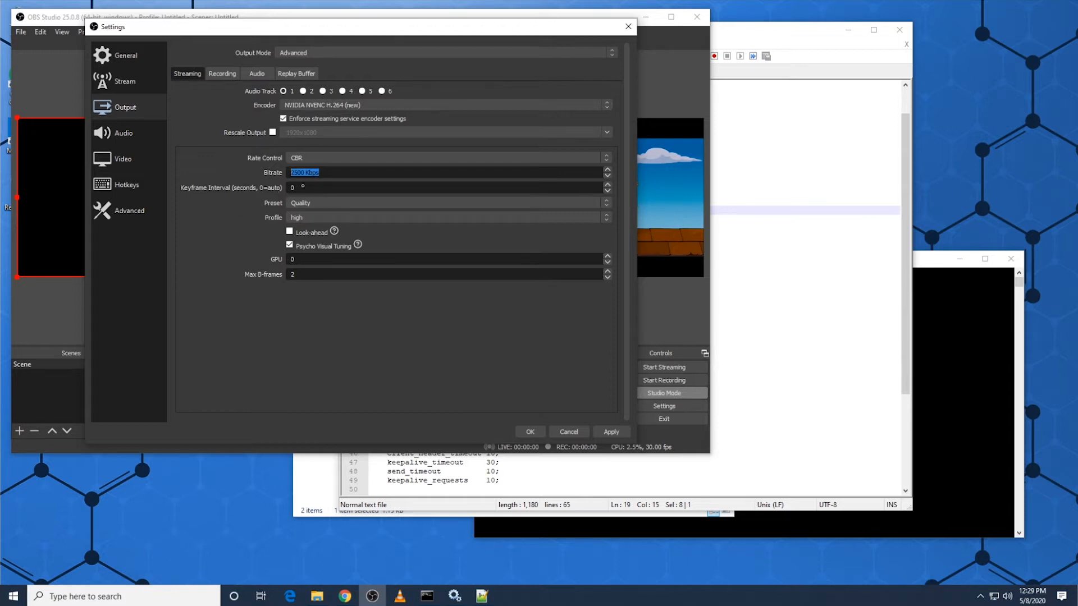
key(Tab)
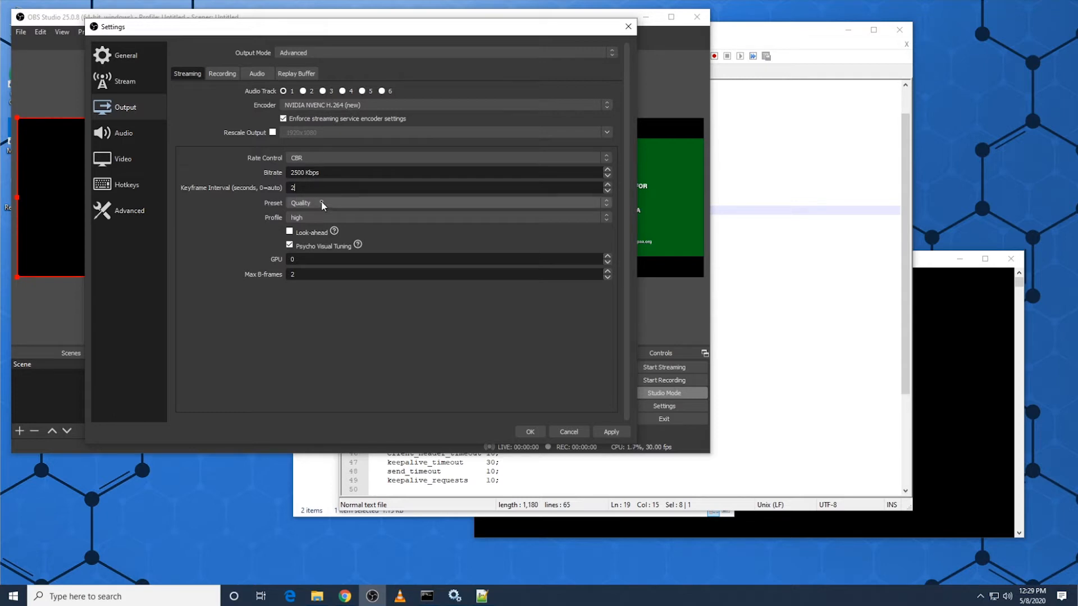
click(322, 205)
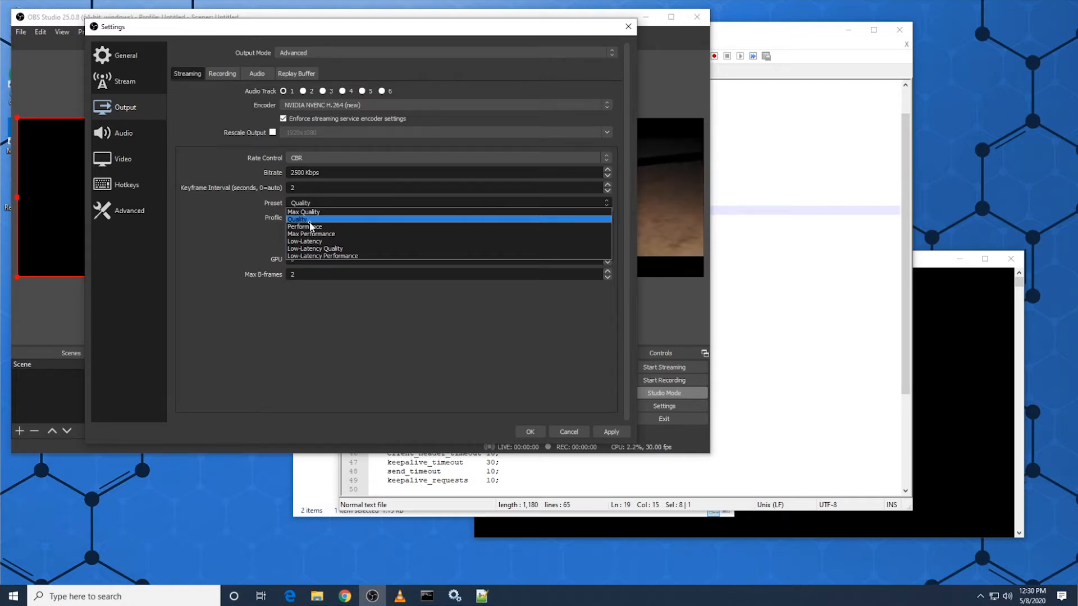
click(310, 223)
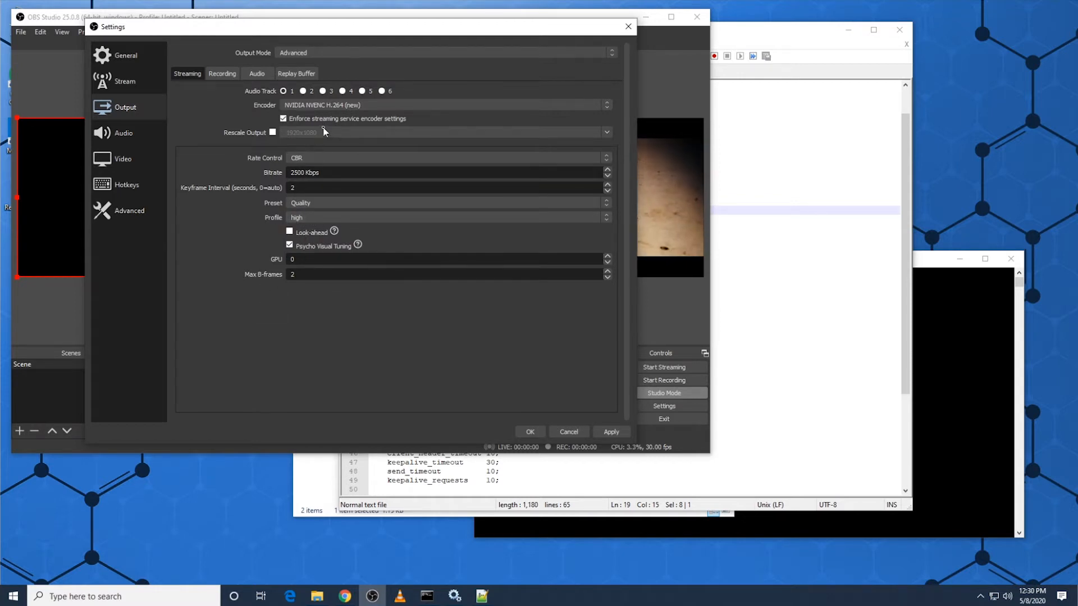
Step: Try the x264 streaming encoder, return to NVIDIA NVENC H.264 (new) and set its keyframe interval to 2 seconds
click(314, 108)
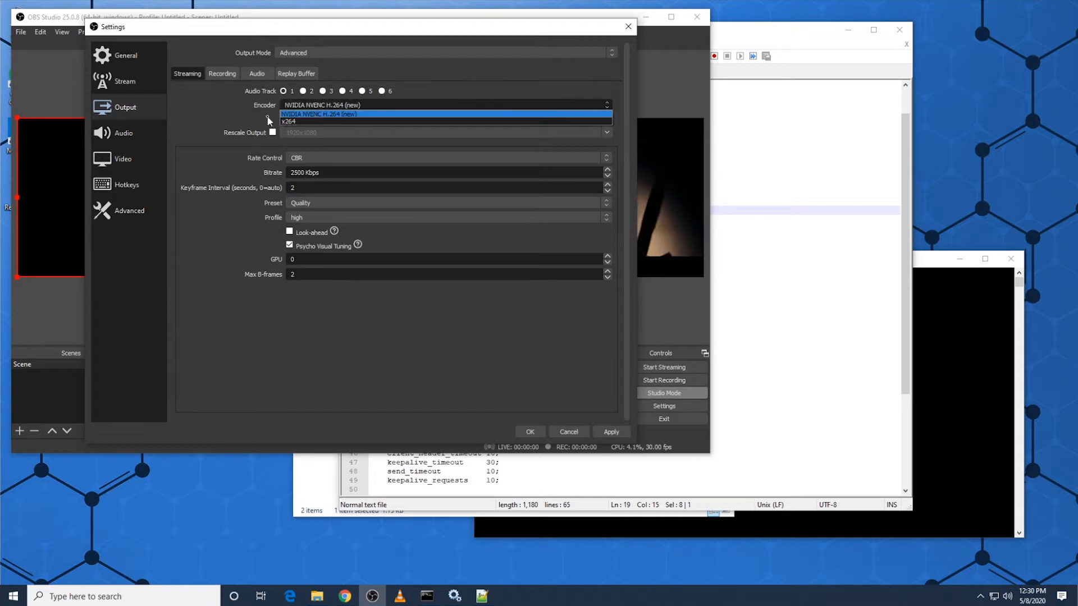
click(312, 113)
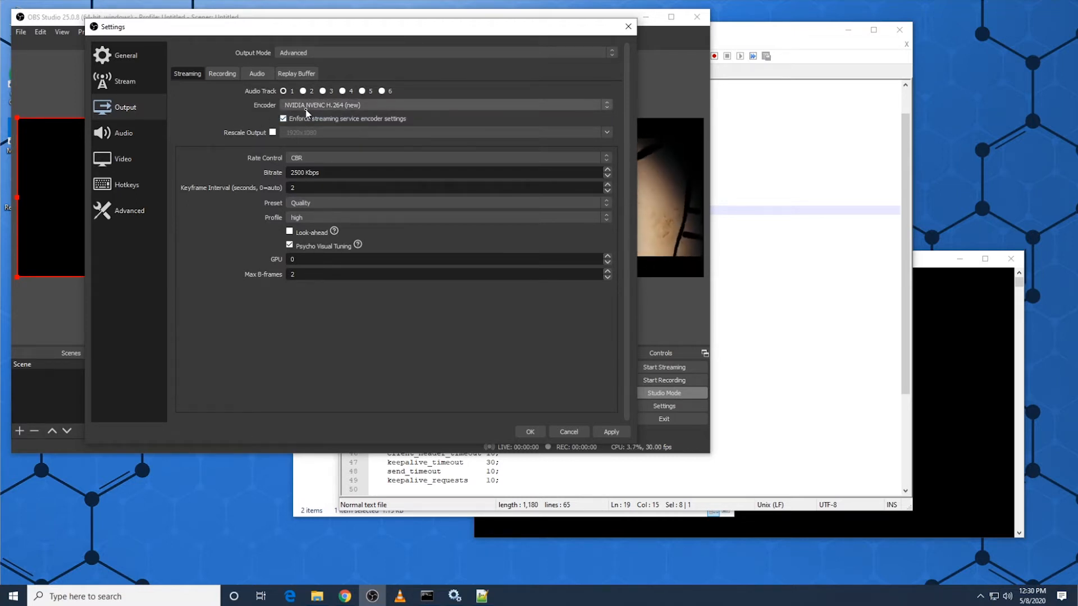
click(342, 107)
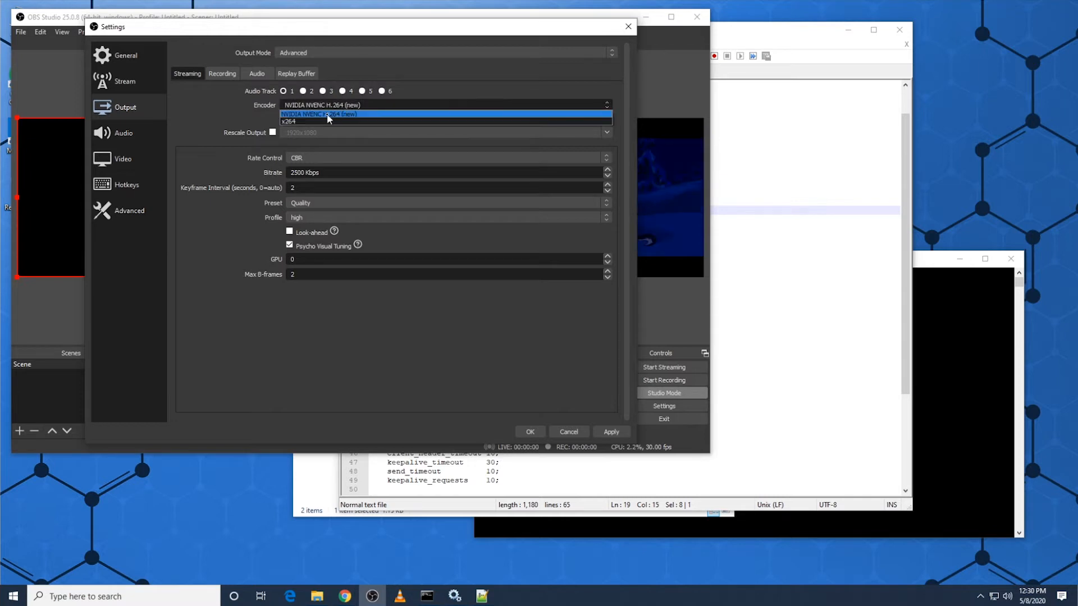
click(318, 119)
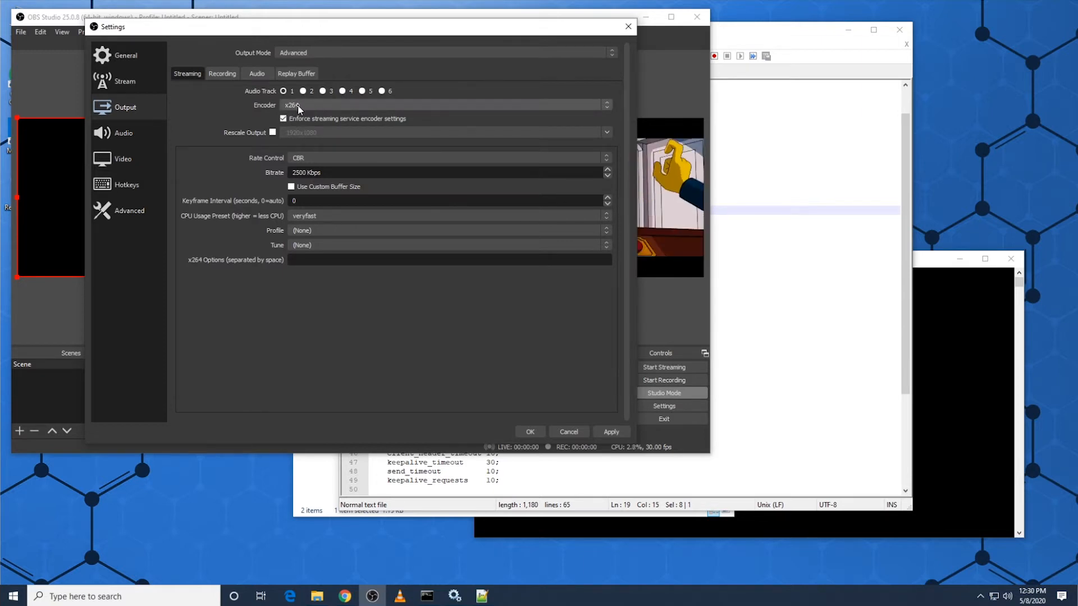
click(298, 106)
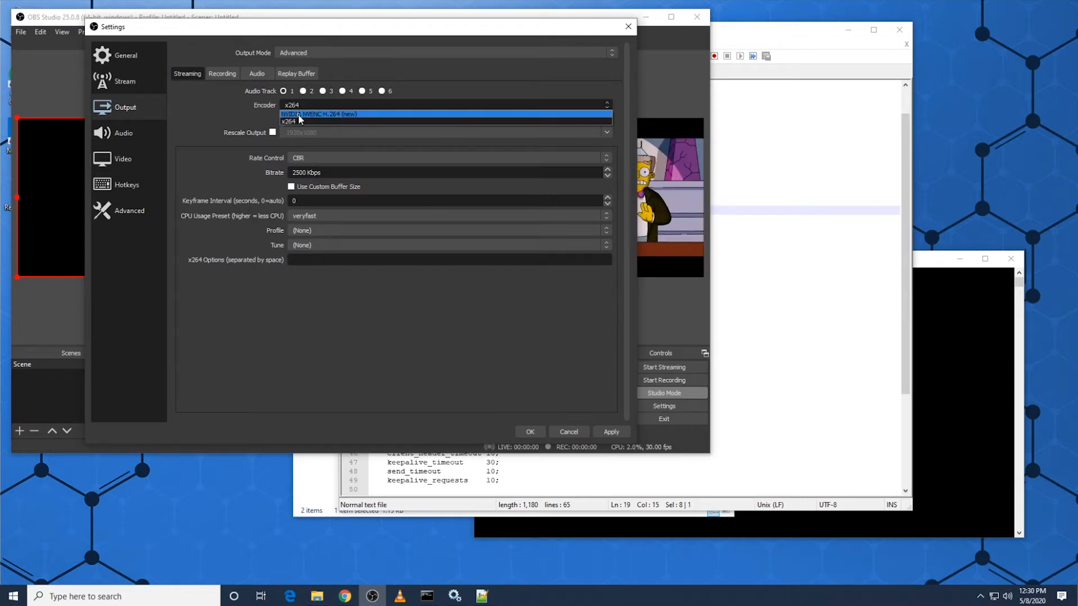
click(306, 114)
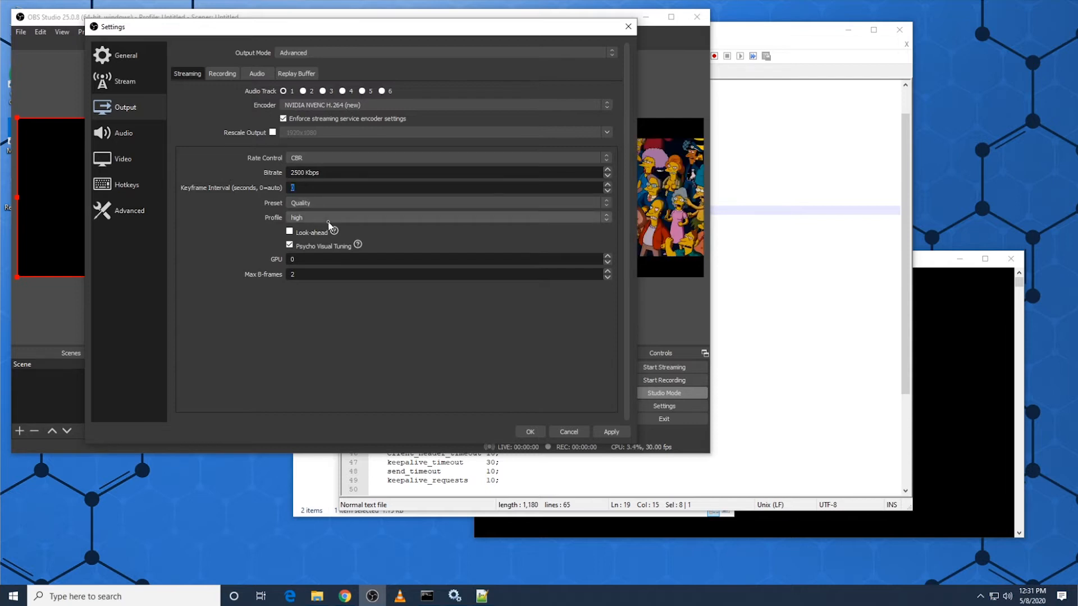
text(2)
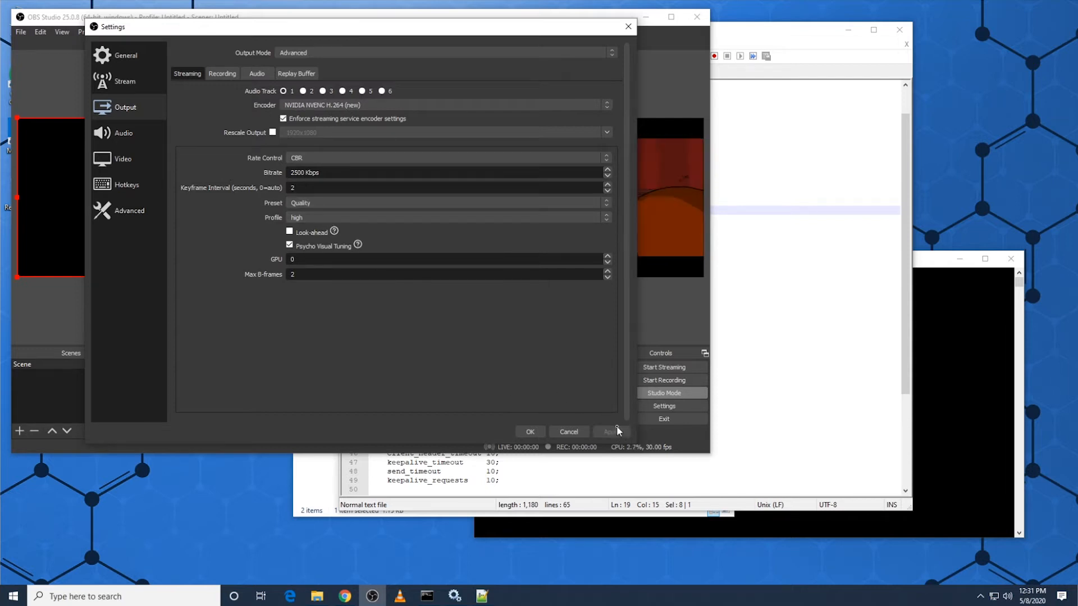
Step: Choose 1280x720 as the output (scaled) resolution in the video settings and accept the settings
click(123, 76)
click(143, 58)
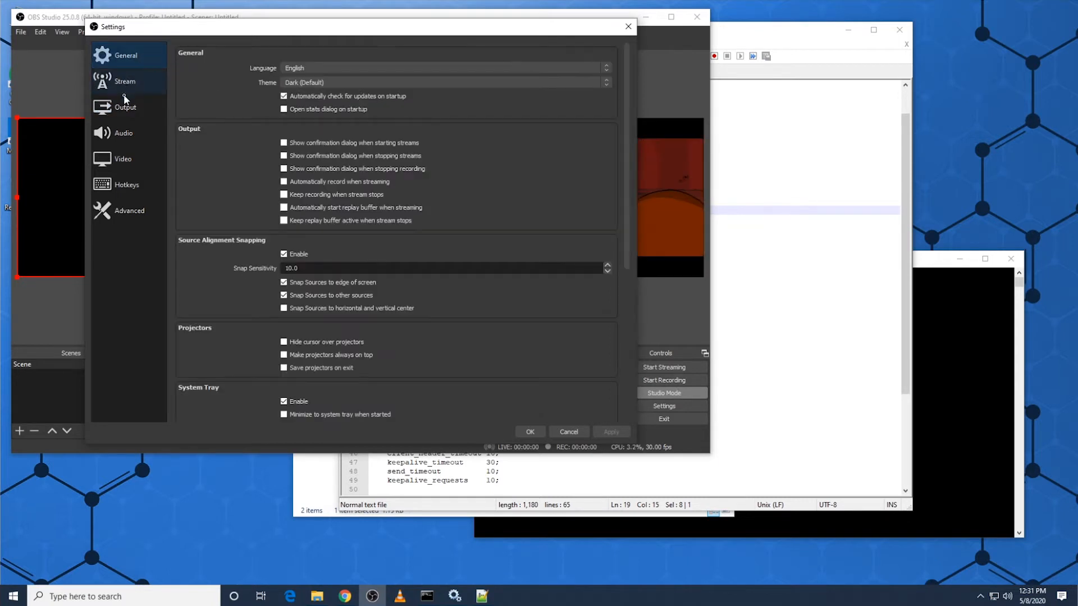
click(122, 156)
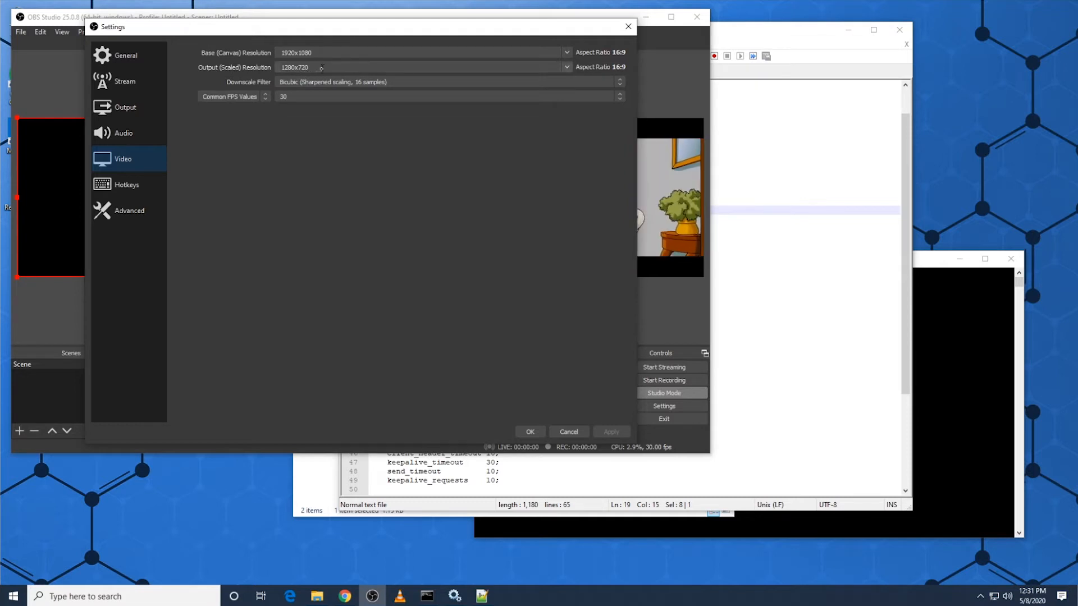
click(566, 68)
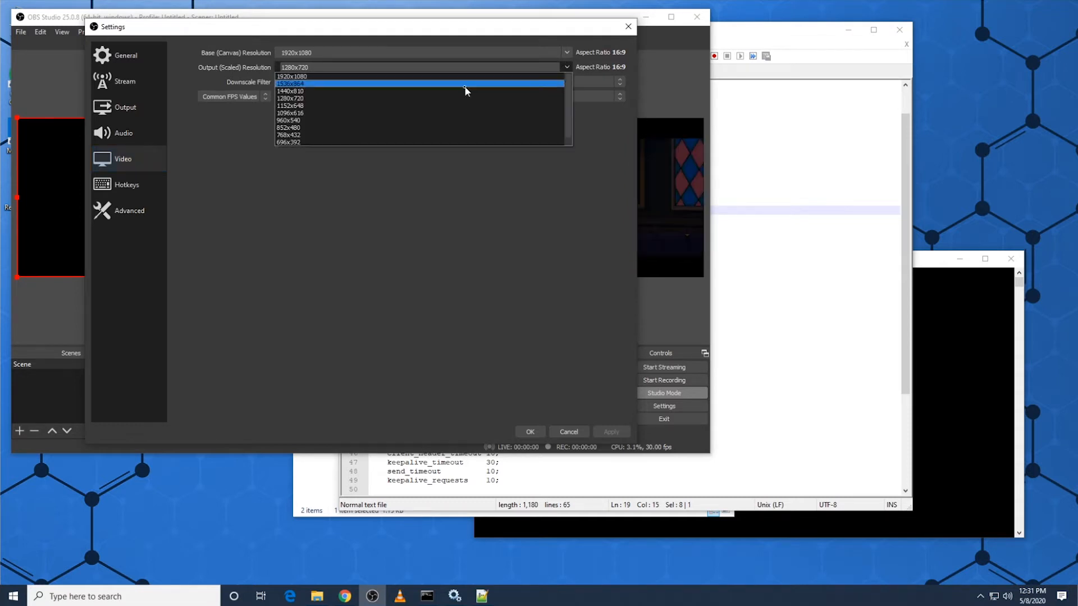
click(323, 100)
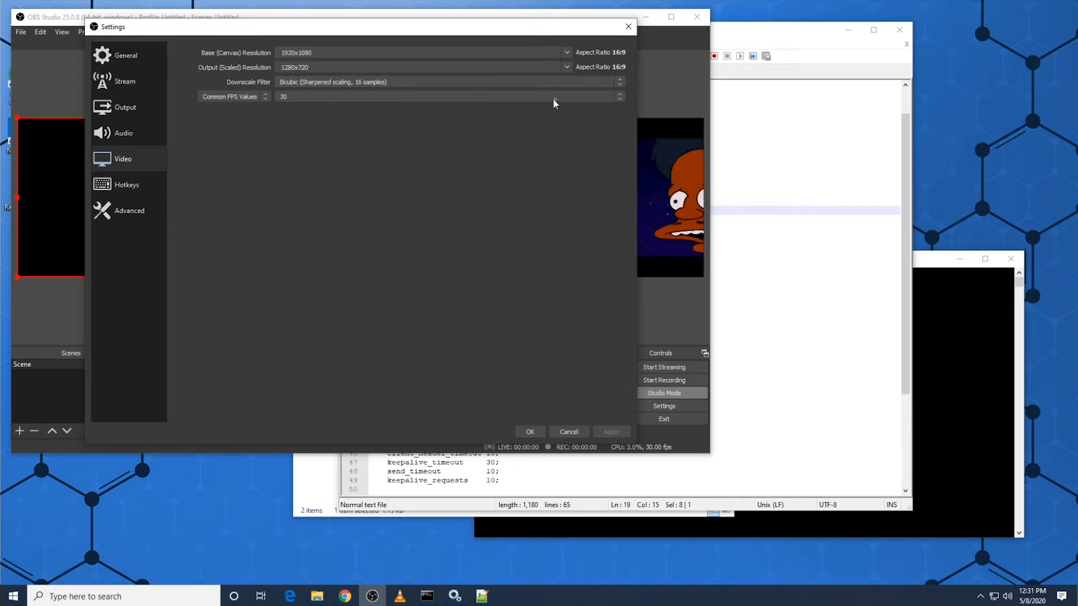
click(530, 432)
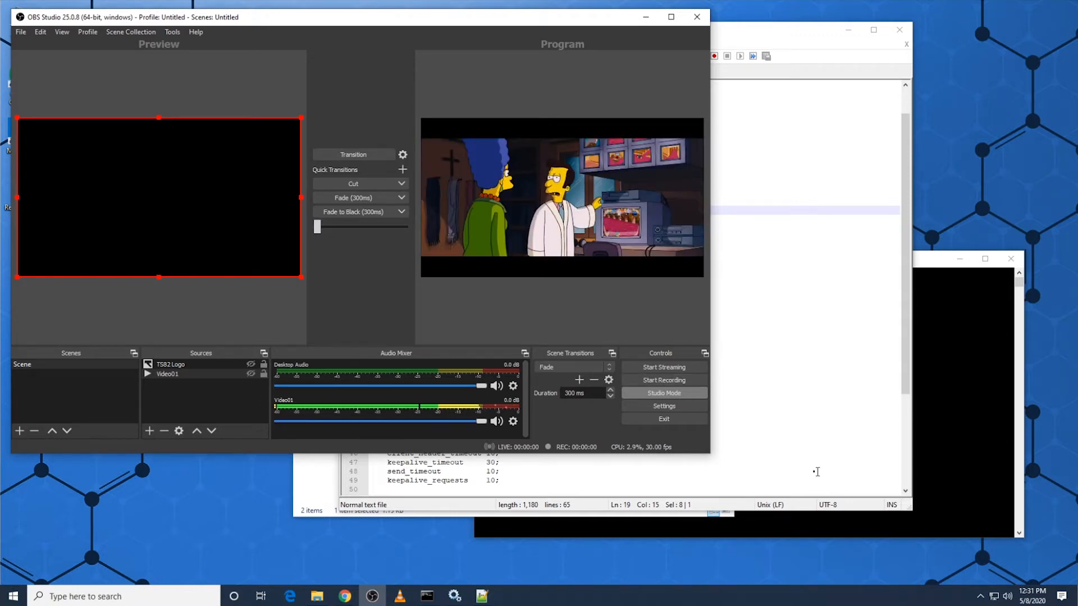
Step: Minimize the conf folder window, switch to the browser and load the nginx page at 127.0.0.1:8085
click(325, 512)
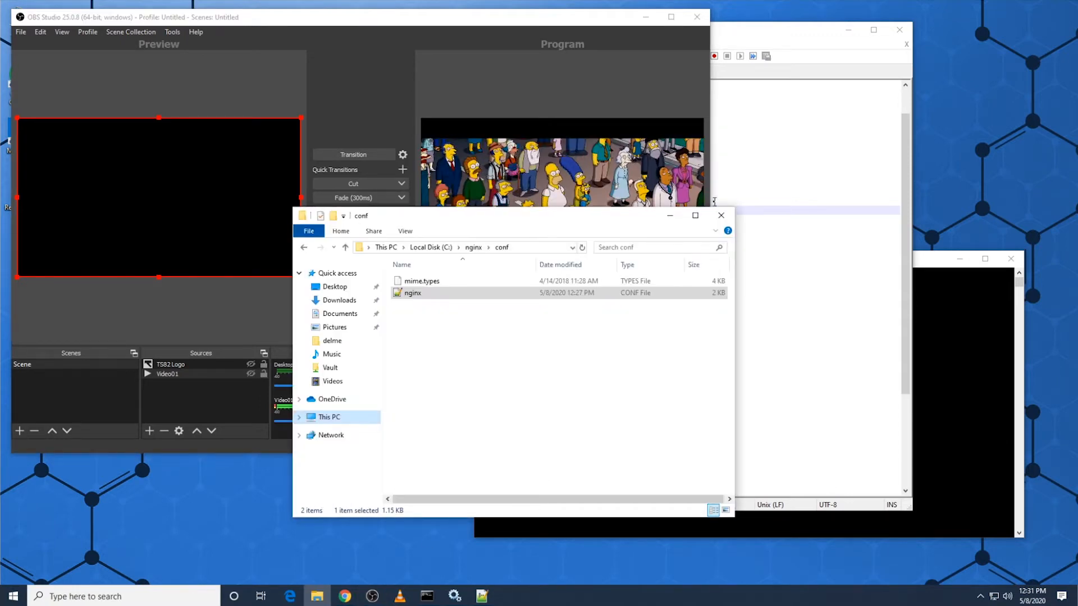
click(669, 217)
click(345, 596)
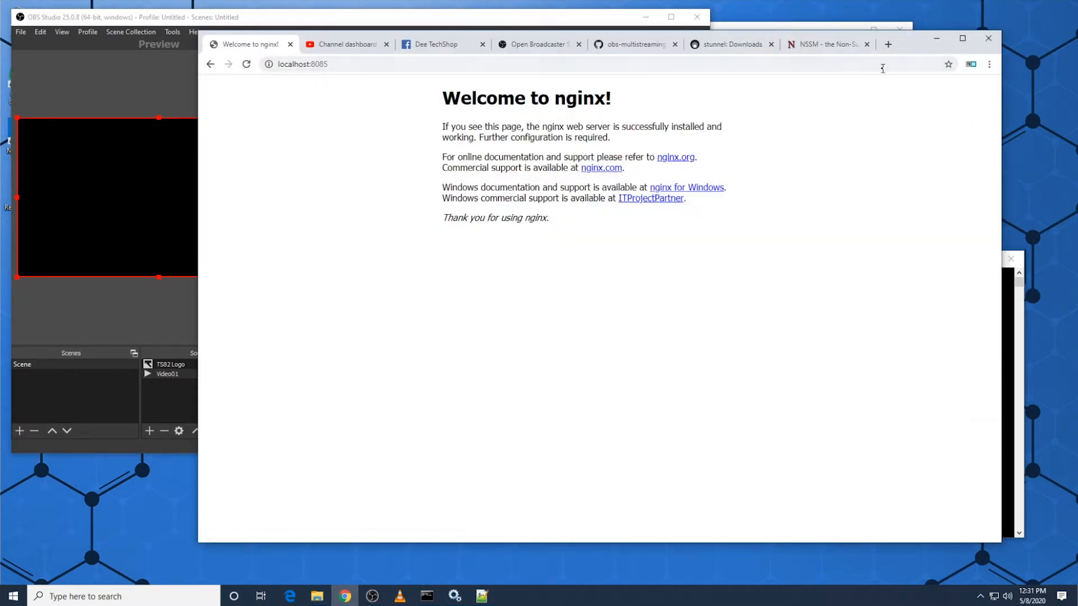
double_click(298, 65)
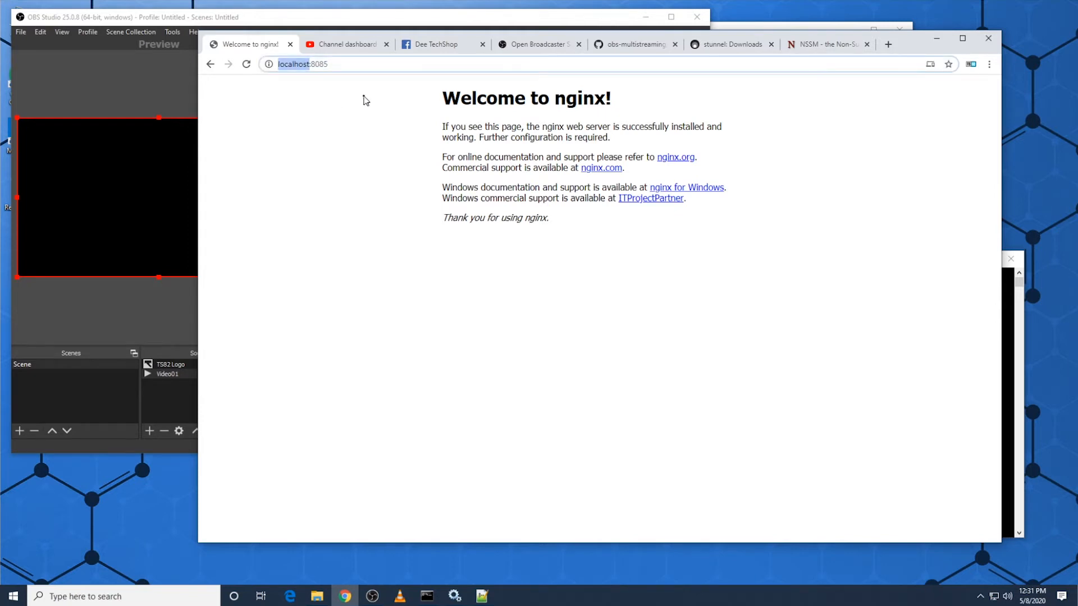
text(12)
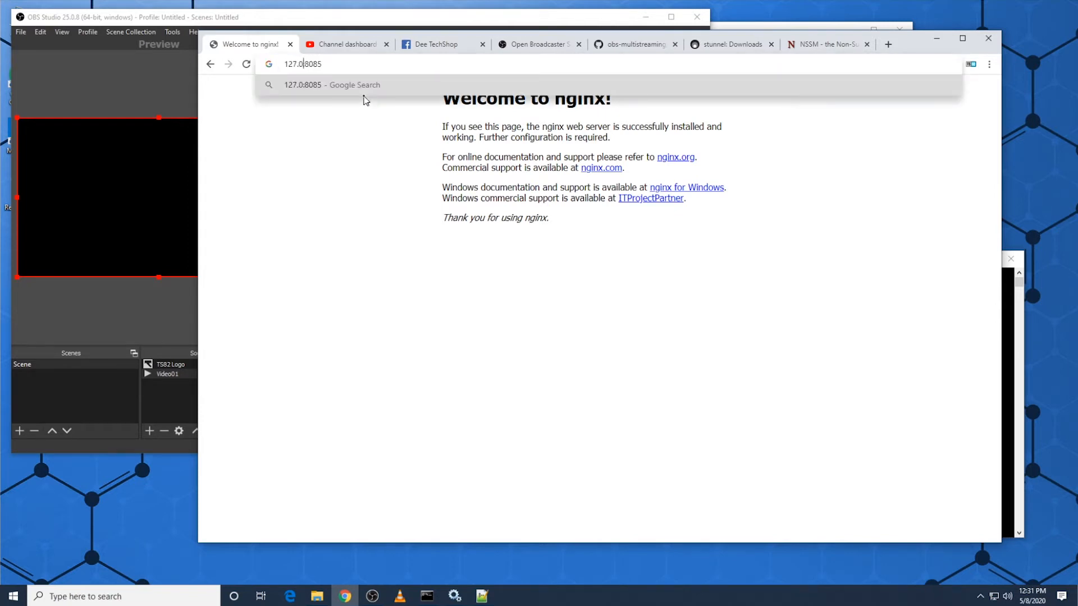
text(7.0.0.1)
key(Return)
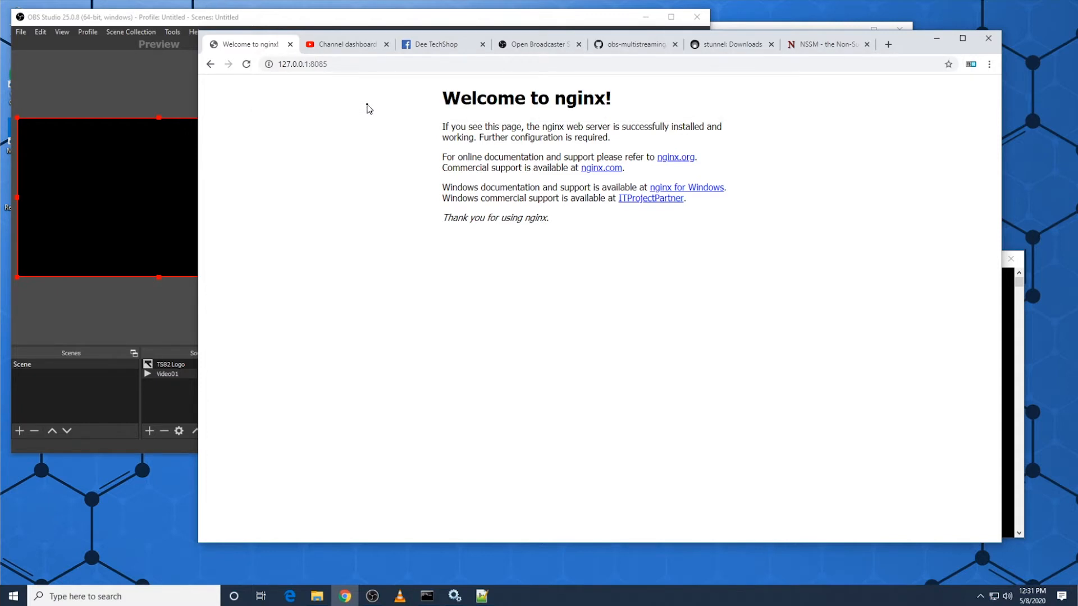
Step: Switch to OBS Studio and start streaming to the local nginx server
click(117, 316)
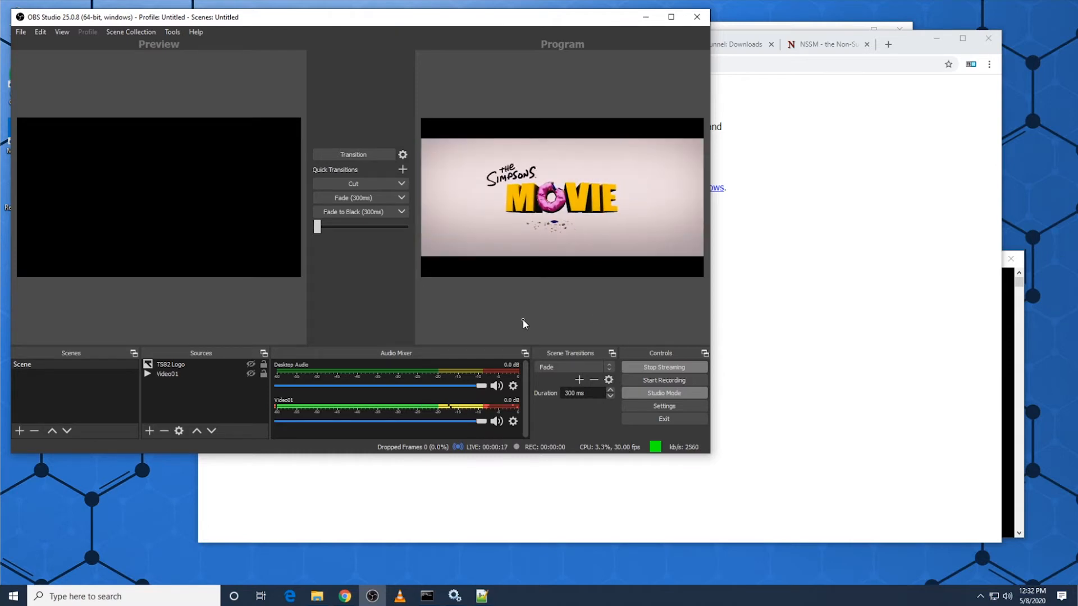
Step: Switch to the browser and search the web for vlc in a new tab
click(848, 393)
click(886, 50)
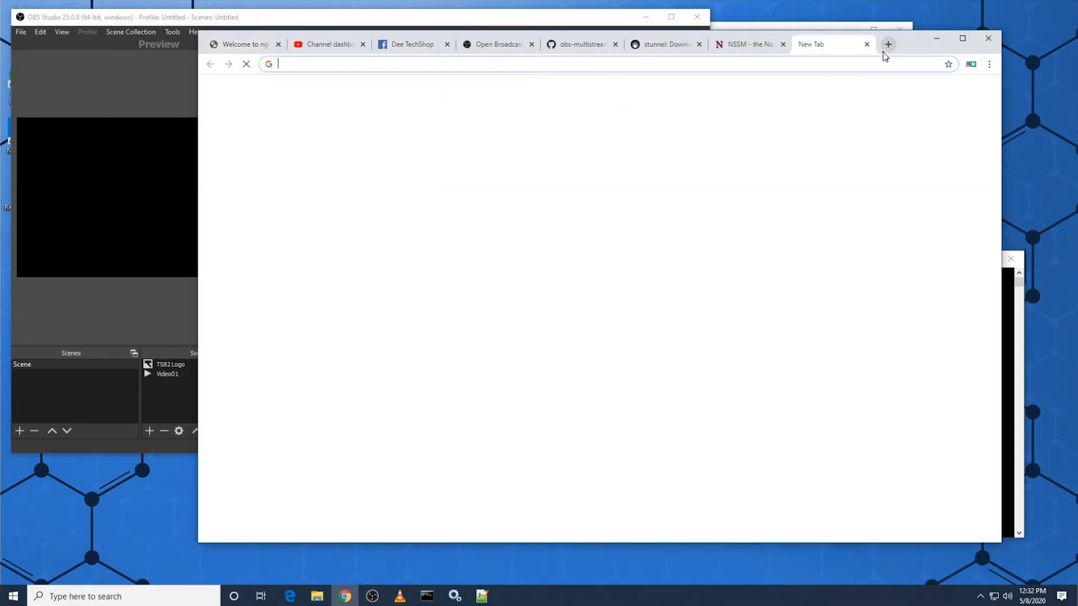
text(vlc)
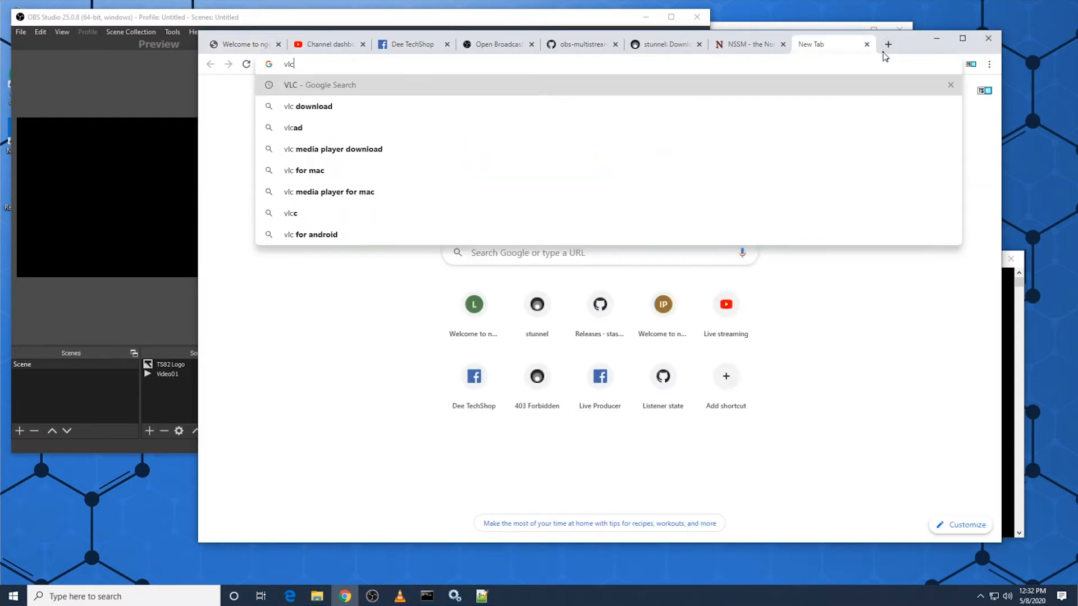
key(Return)
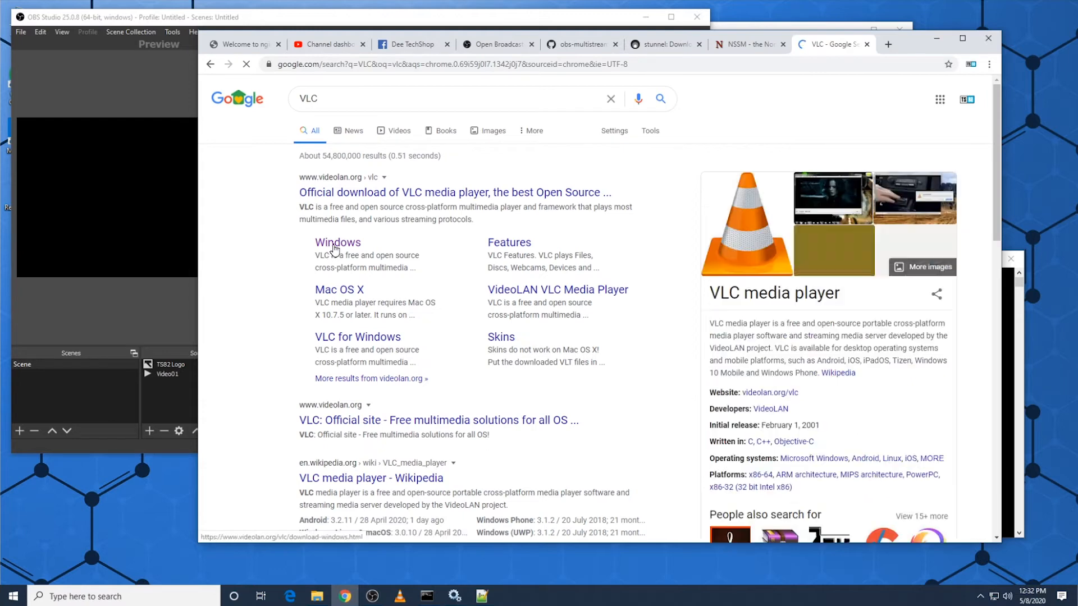
Step: Launch VLC media player, minimize the browser, and open VLC's network stream dialog beside OBS Studio
click(399, 599)
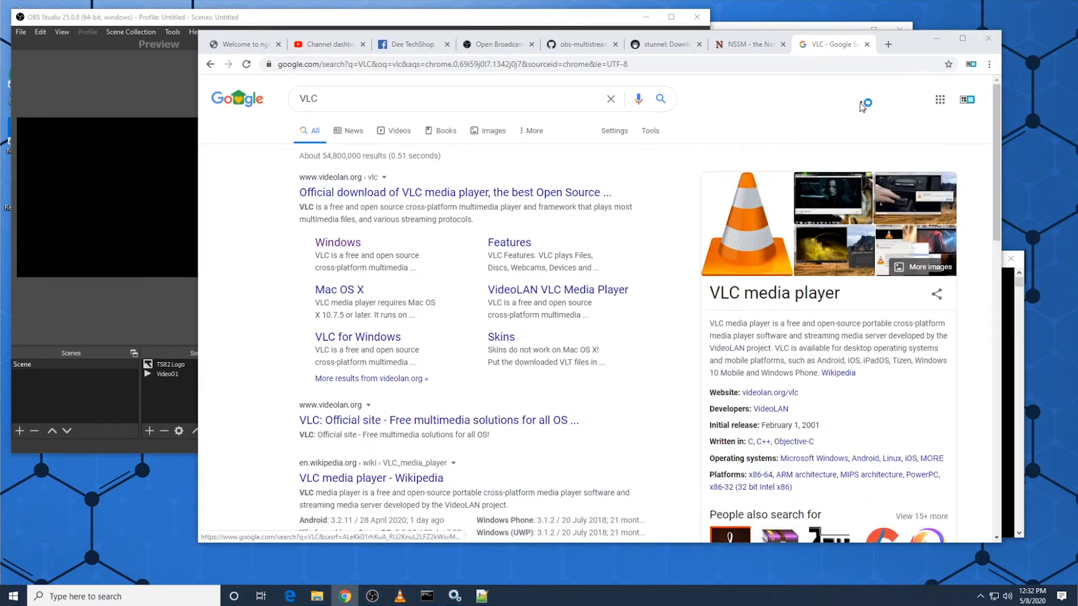
click(937, 40)
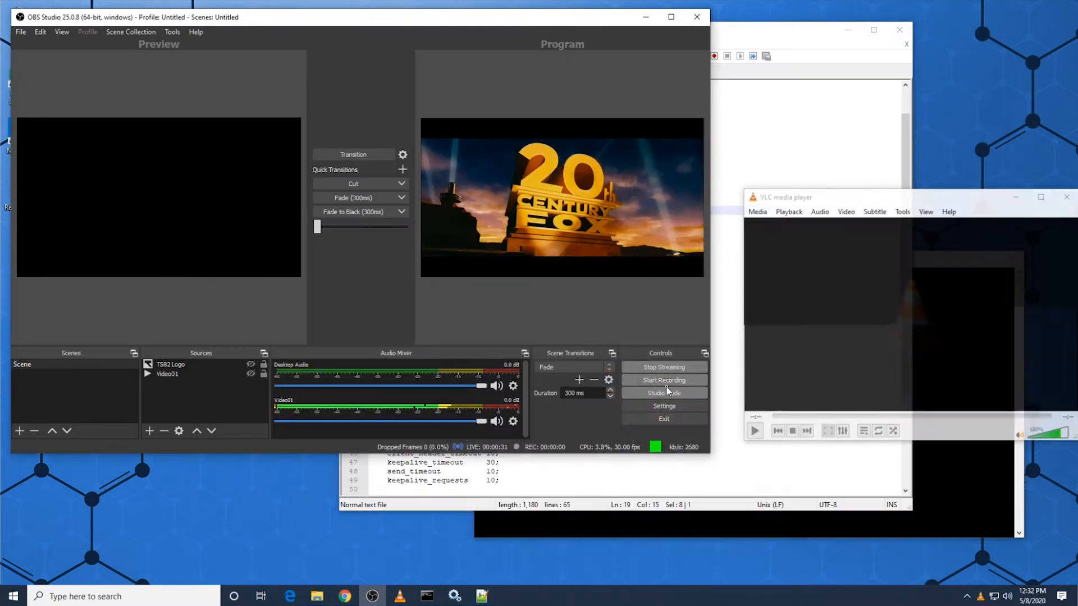
drag(892, 198, 757, 142)
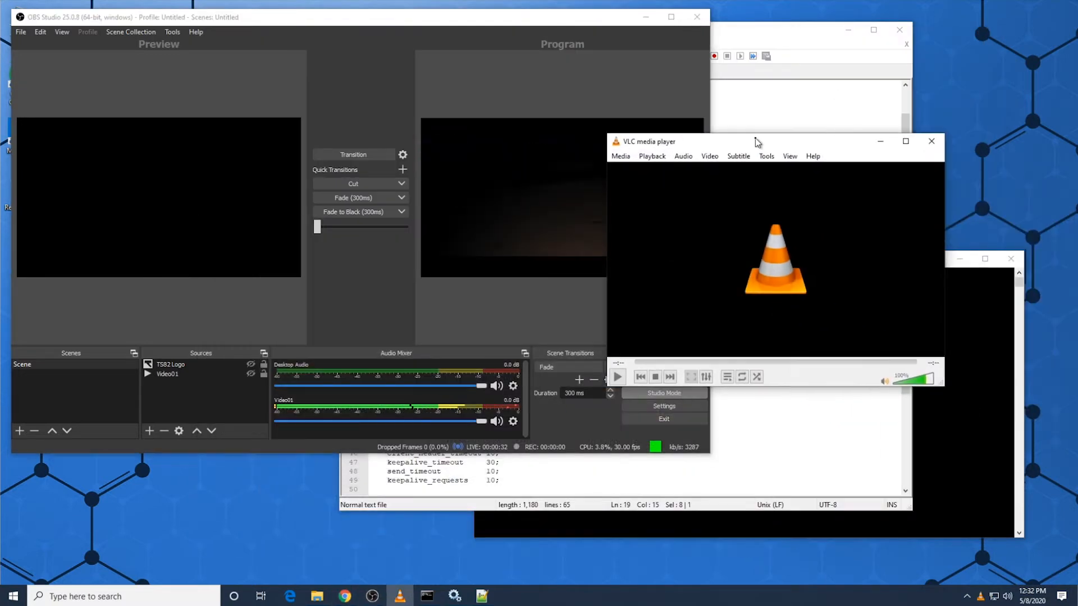
click(626, 160)
click(663, 219)
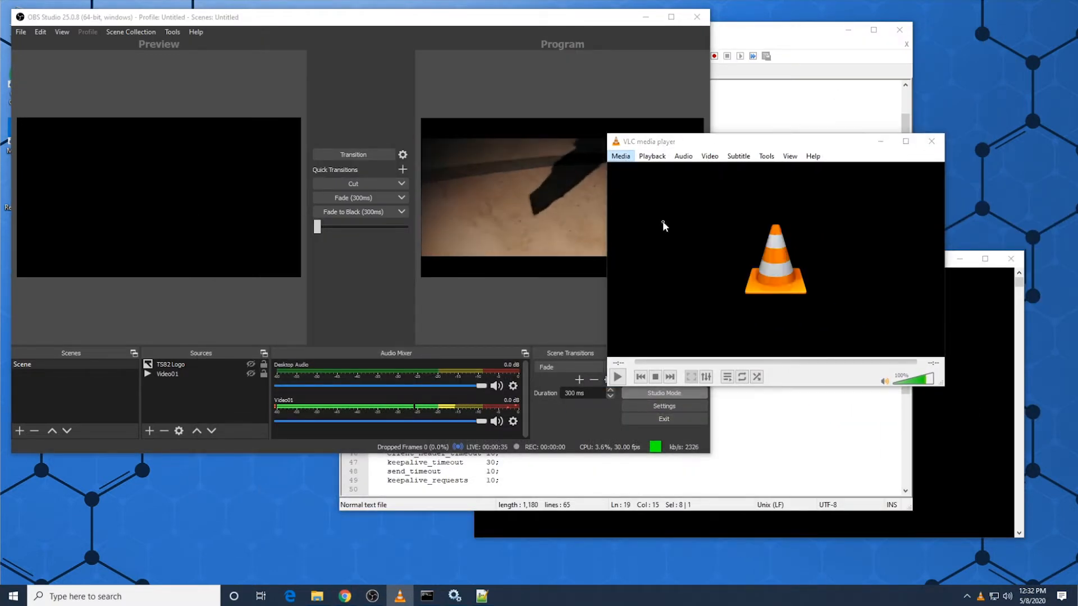
click(653, 211)
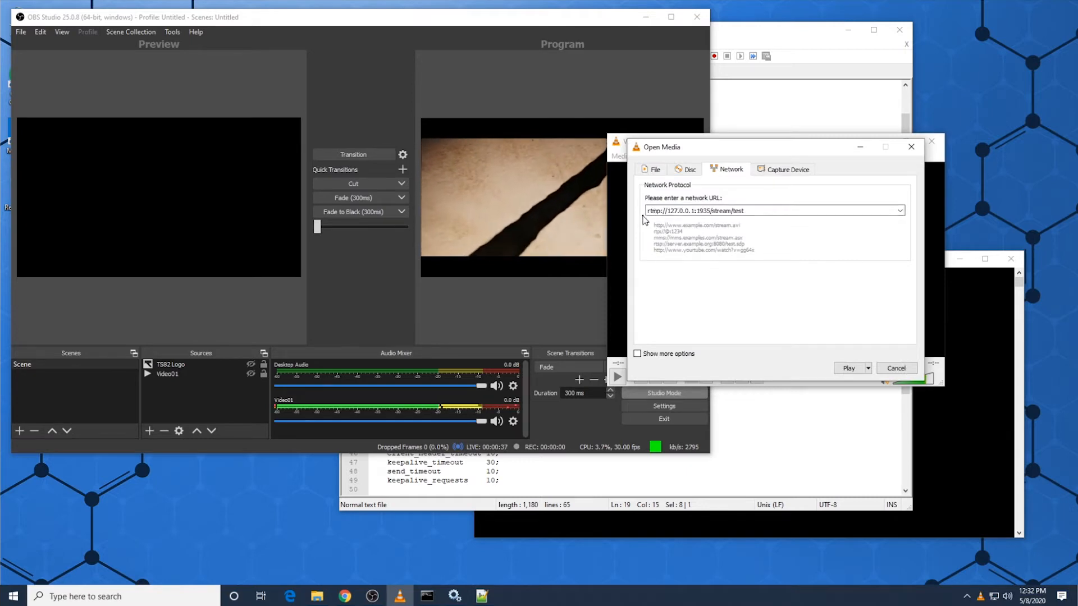
Step: Compare the parts of VLC's network URL with the server and stream key in the OBS Studio stream settings
drag(650, 211, 688, 223)
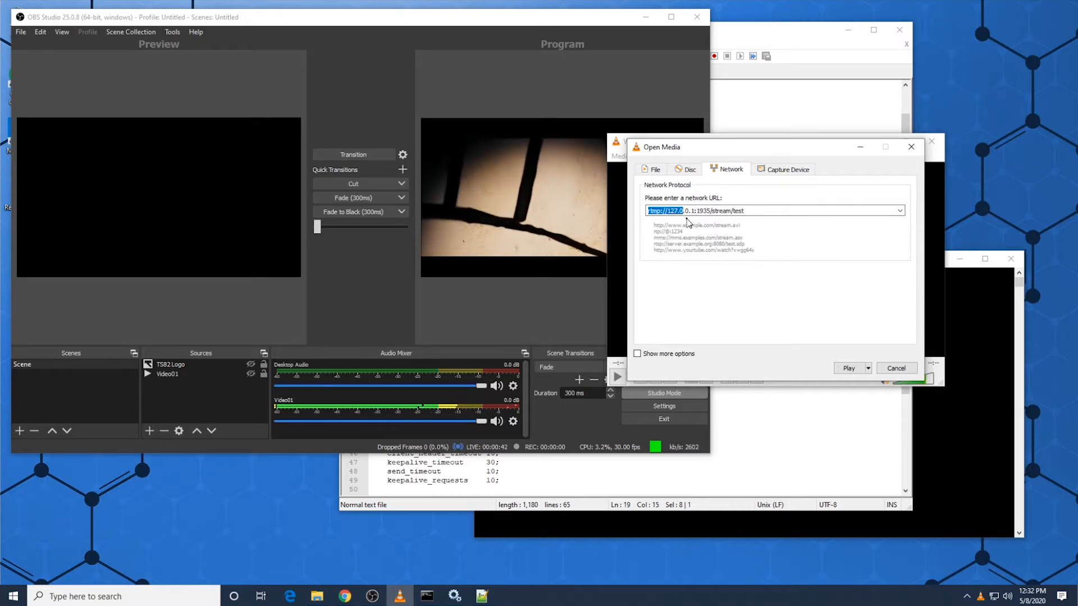
double_click(722, 211)
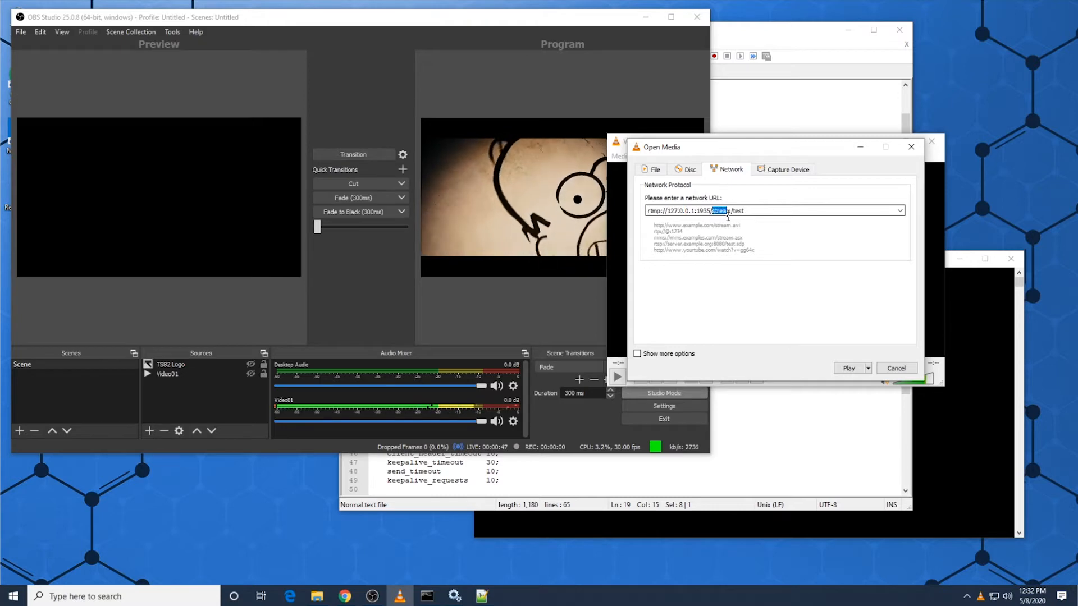
double_click(738, 210)
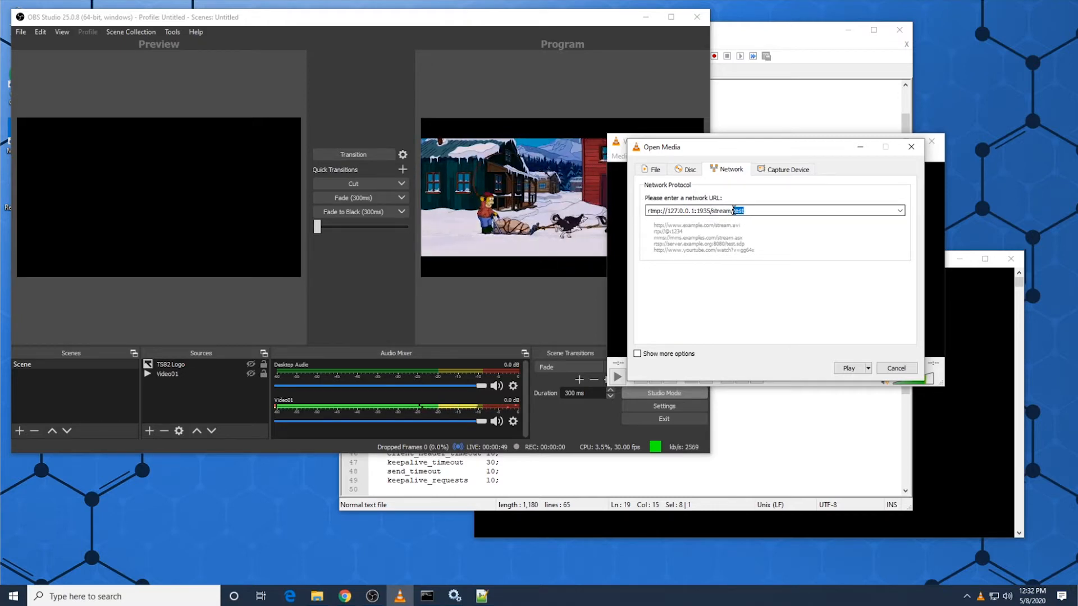
click(437, 309)
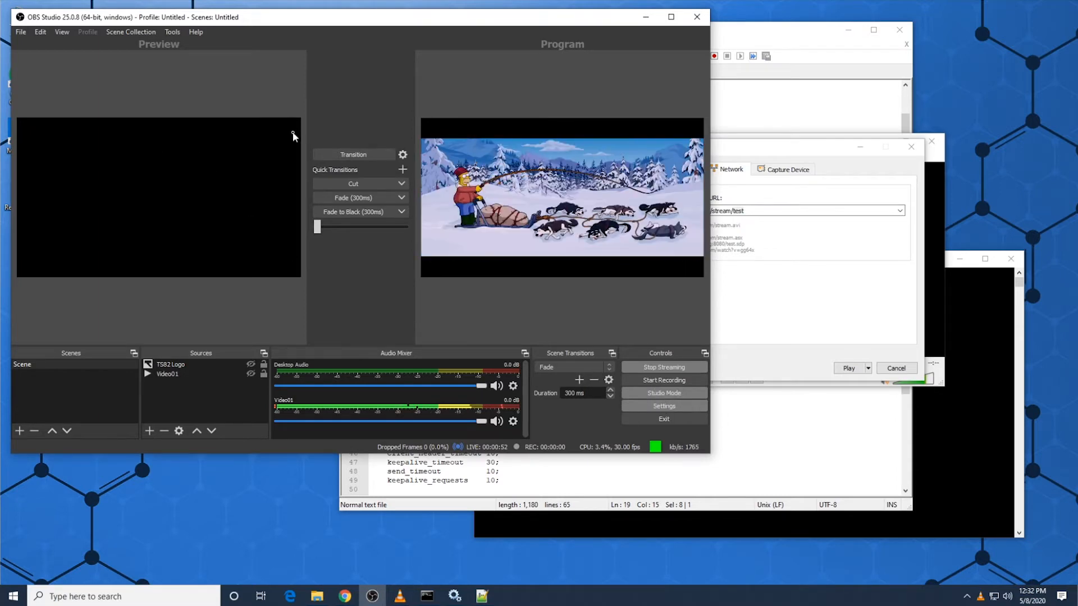
click(129, 90)
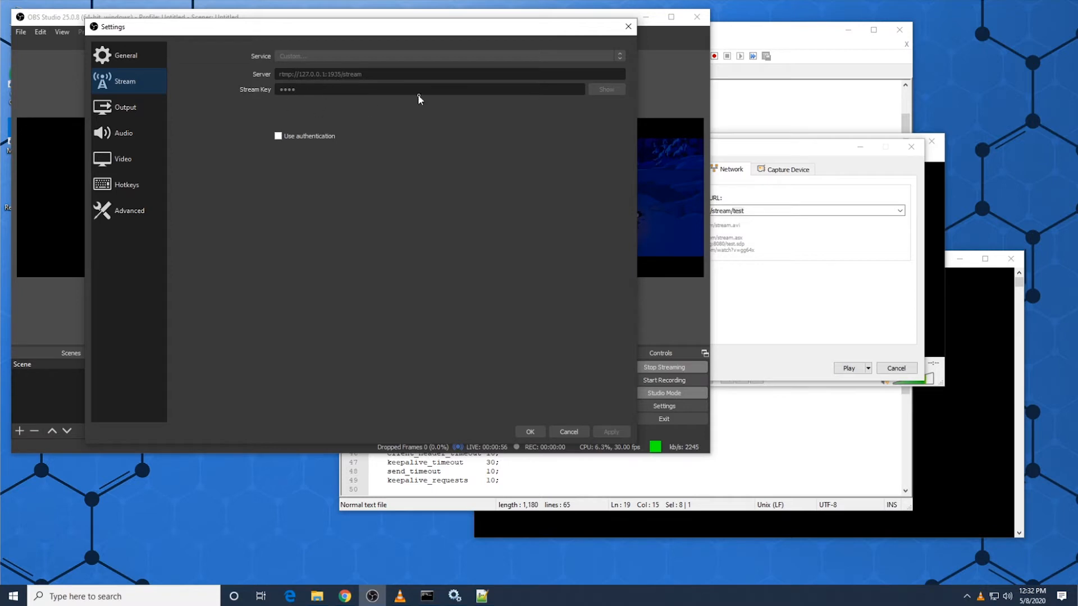
click(578, 435)
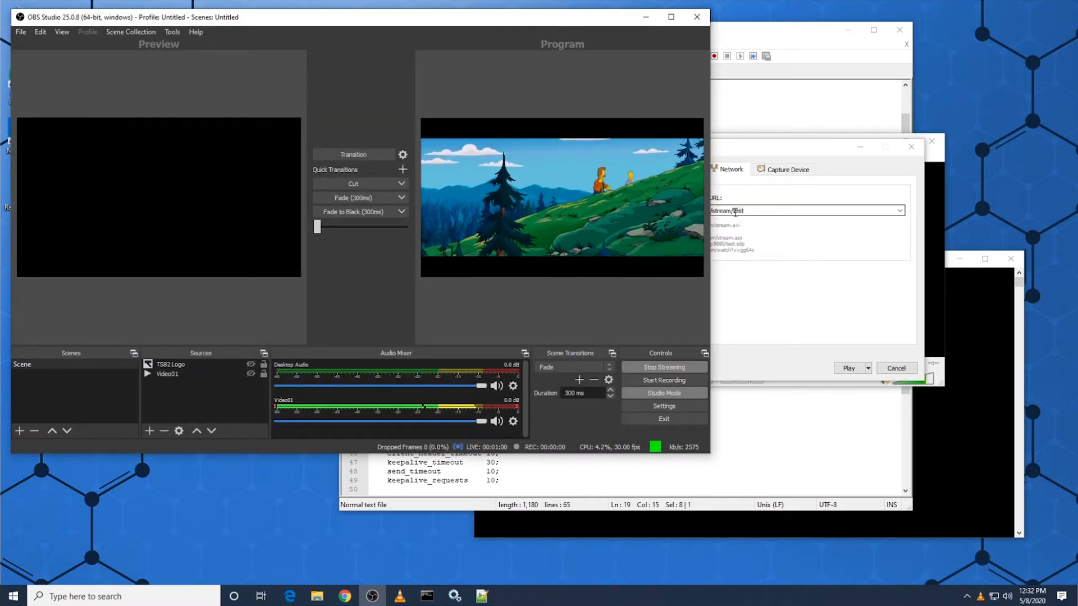
Step: Play rtmp://127.0.0.1:1935/stream/test in VLC and fit its window beside the OBS Studio program view
click(766, 243)
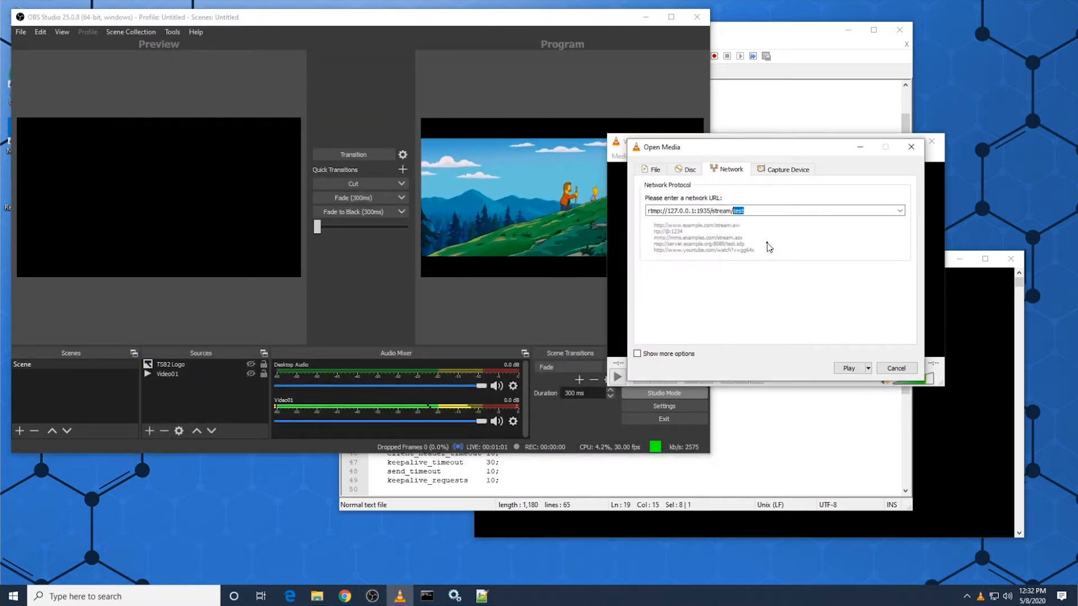
click(858, 368)
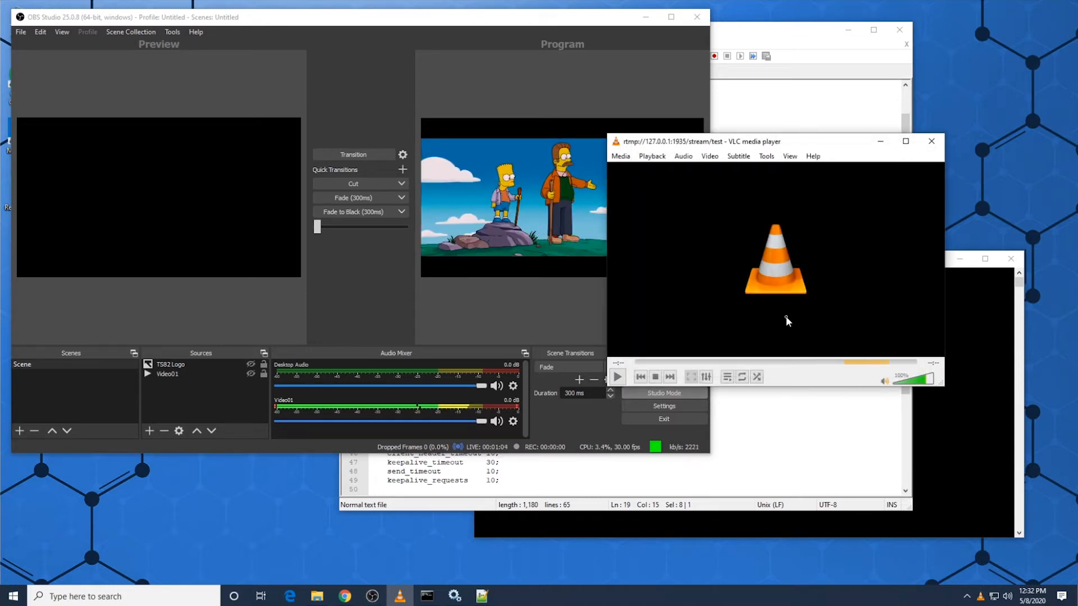
drag(744, 143, 850, 59)
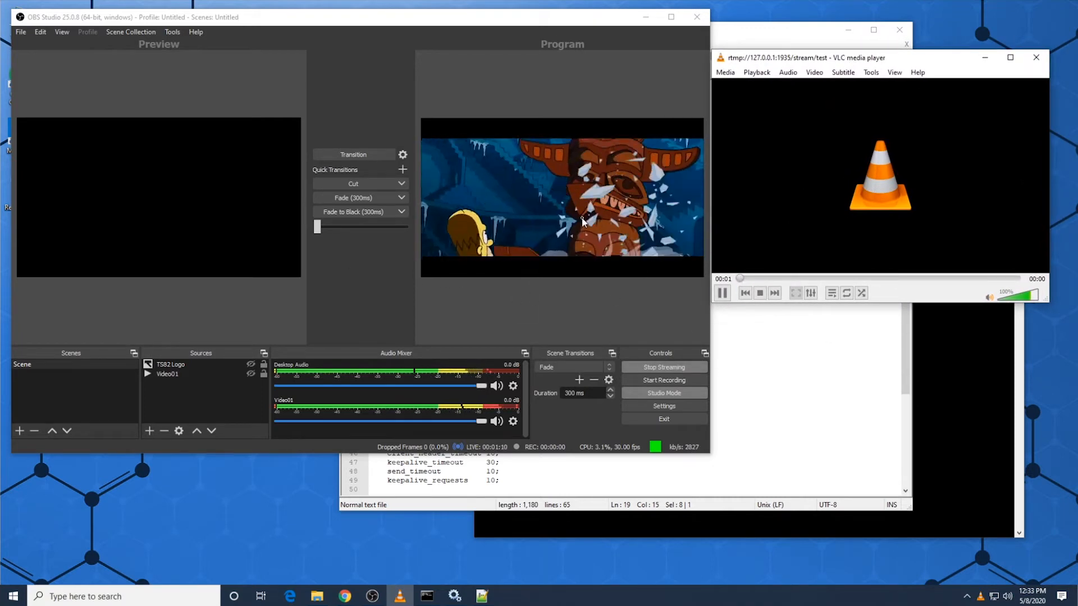
drag(718, 59, 683, 130)
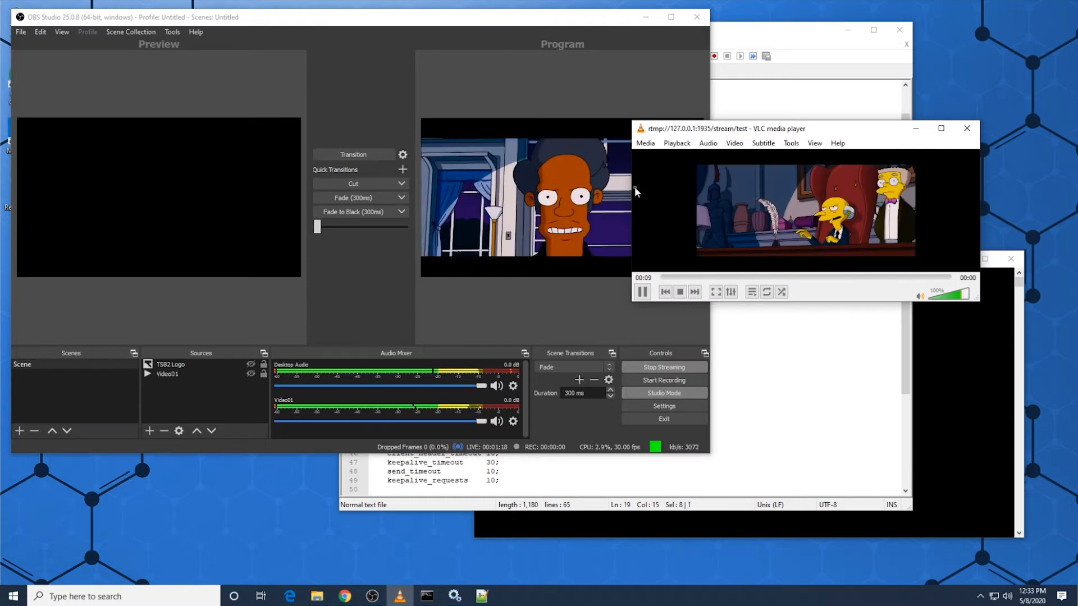
drag(632, 189, 707, 189)
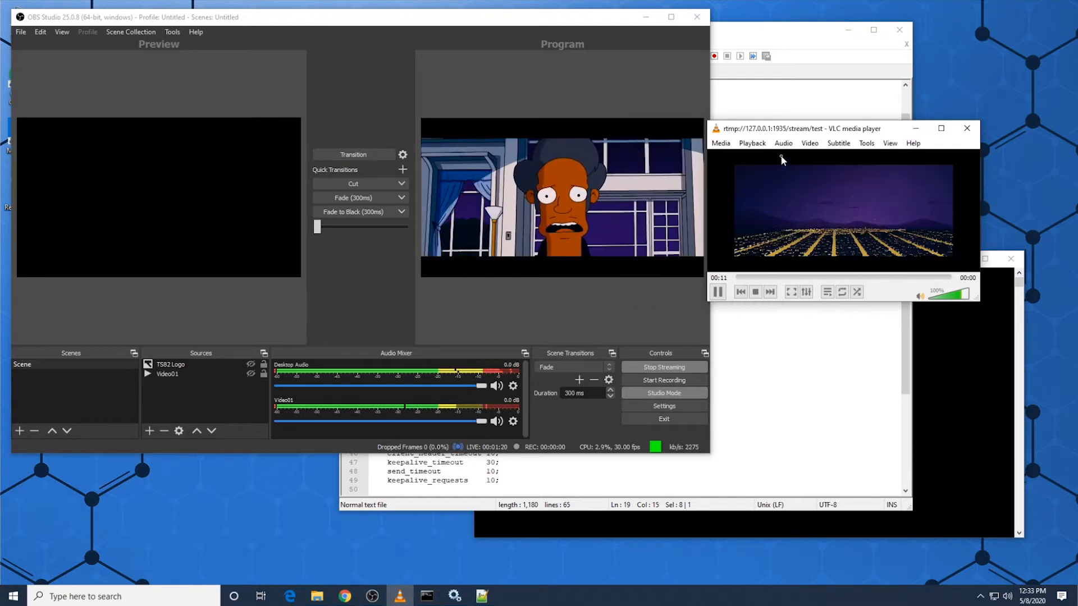
drag(792, 125, 812, 80)
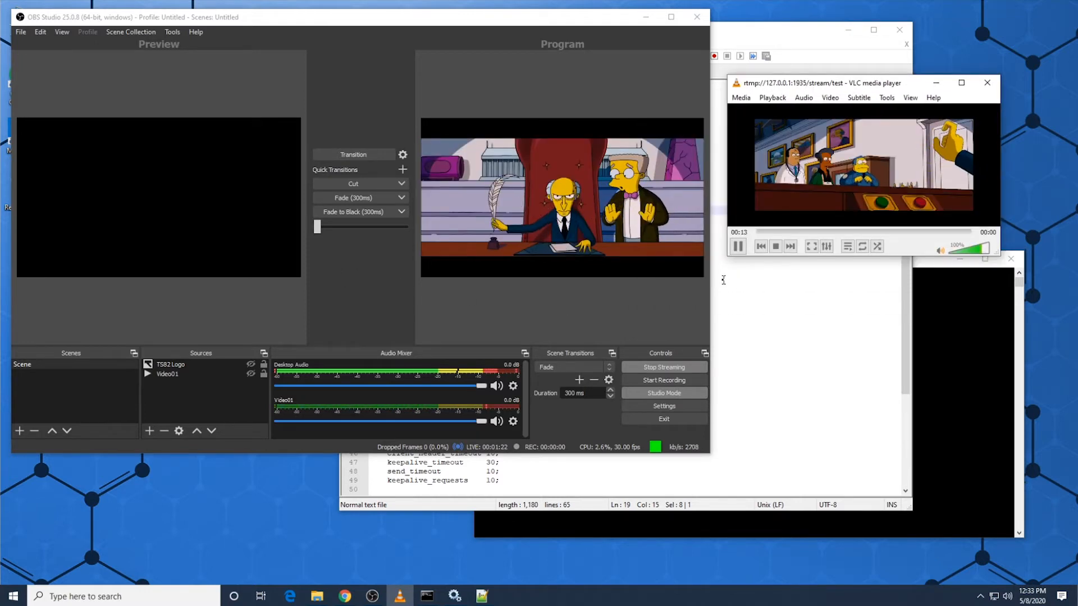
Step: Show the TS82 Logo and Video01 sources and transition them to the program, then take the logo off air again
click(251, 364)
click(250, 374)
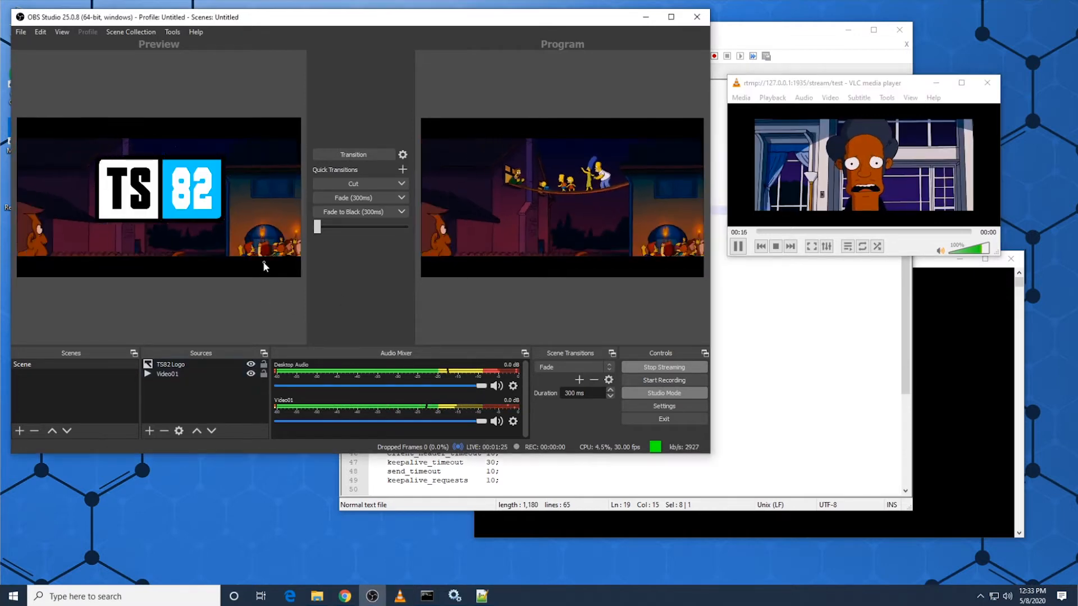
click(335, 151)
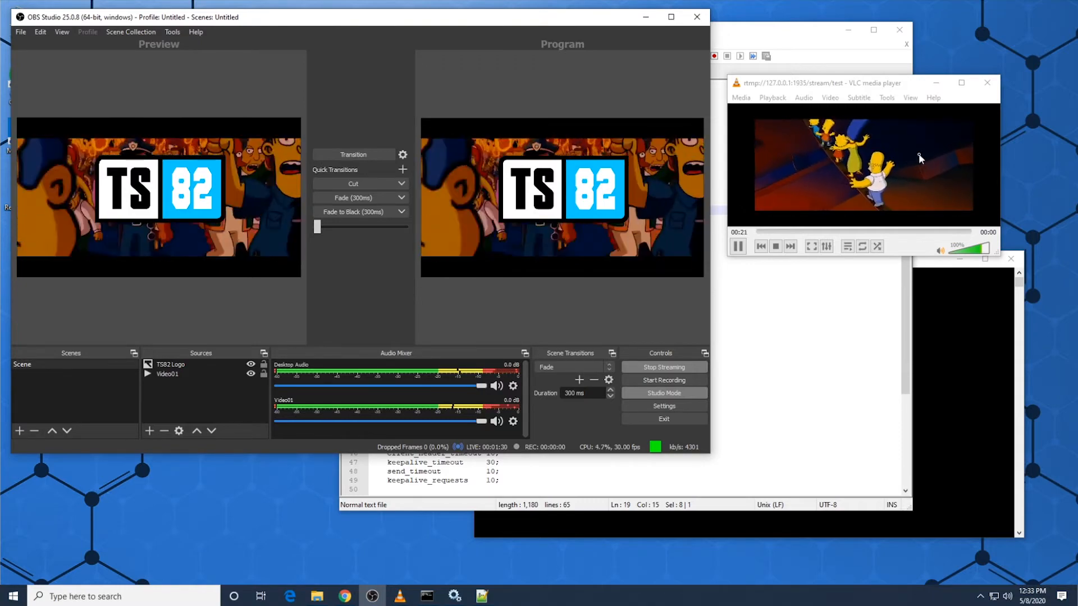
click(251, 365)
click(355, 155)
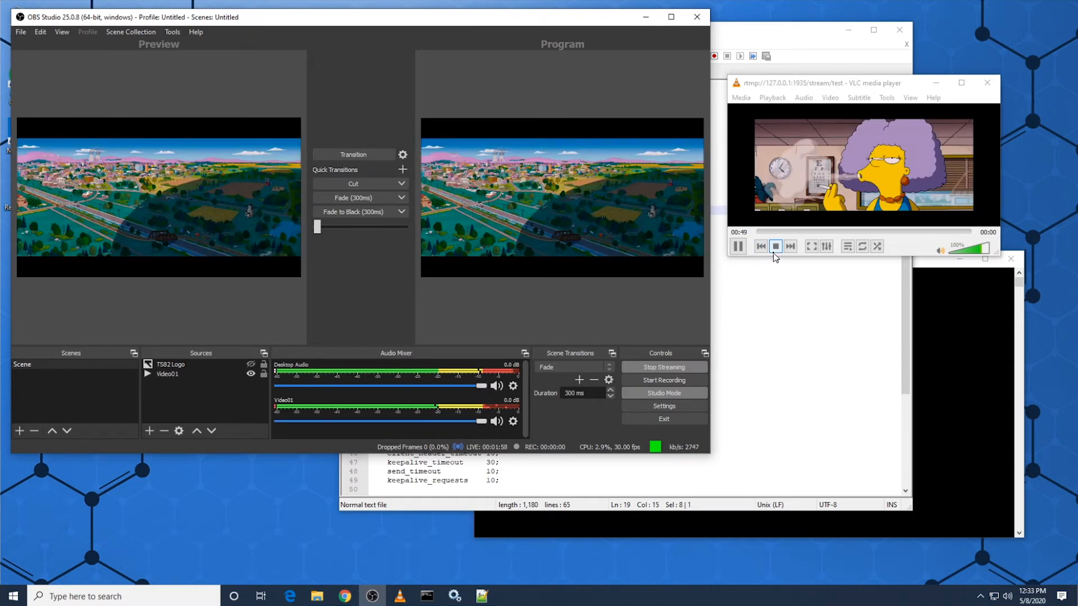
Step: Stop the VLC playback, then hide the Video01 source in OBS Studio and transition the empty scene to the program
click(776, 247)
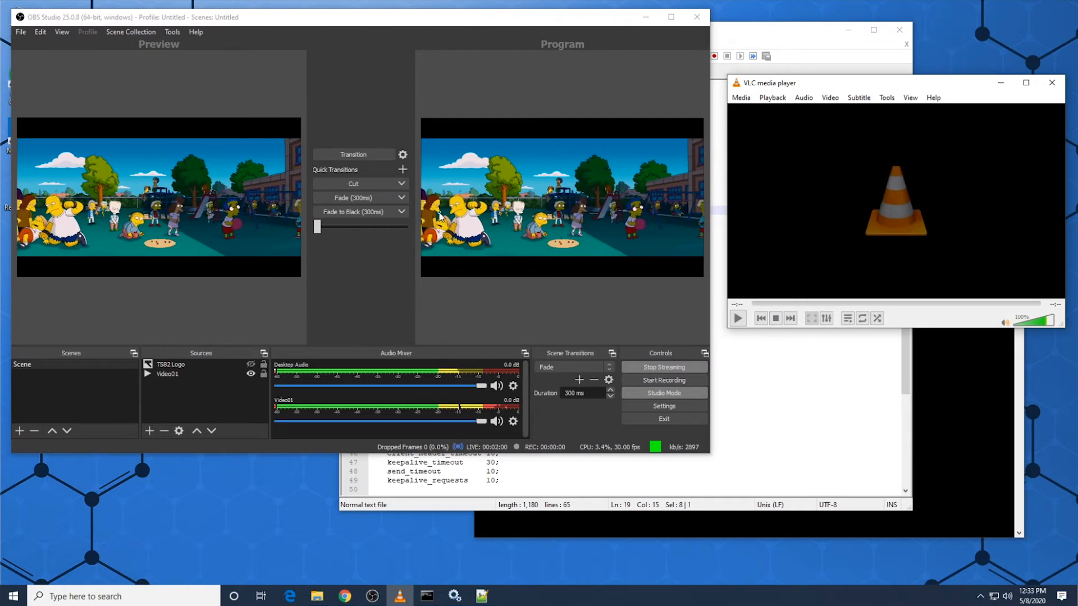
click(251, 374)
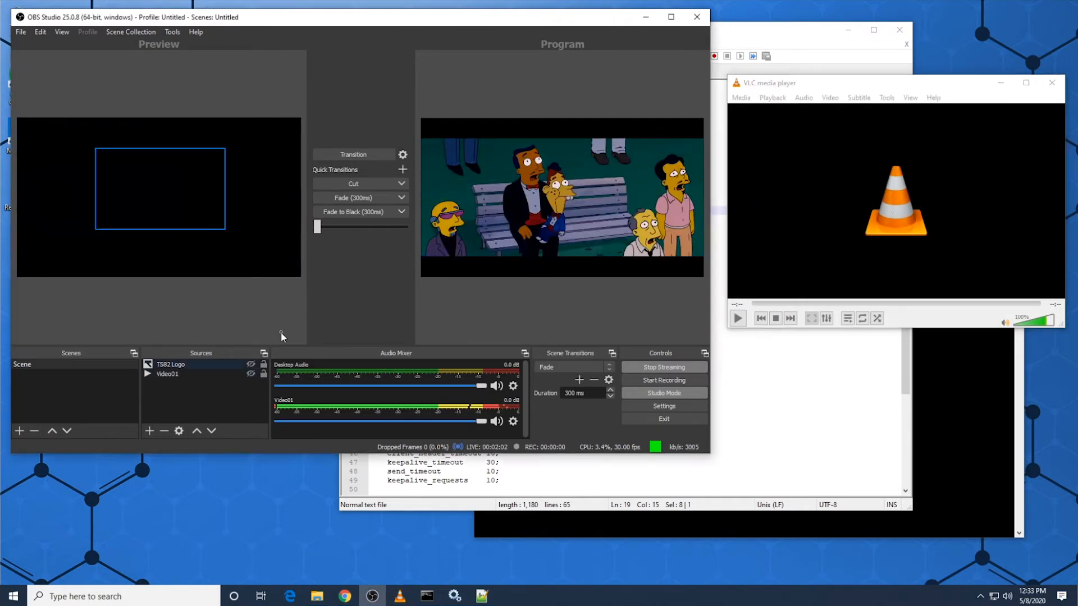
click(354, 154)
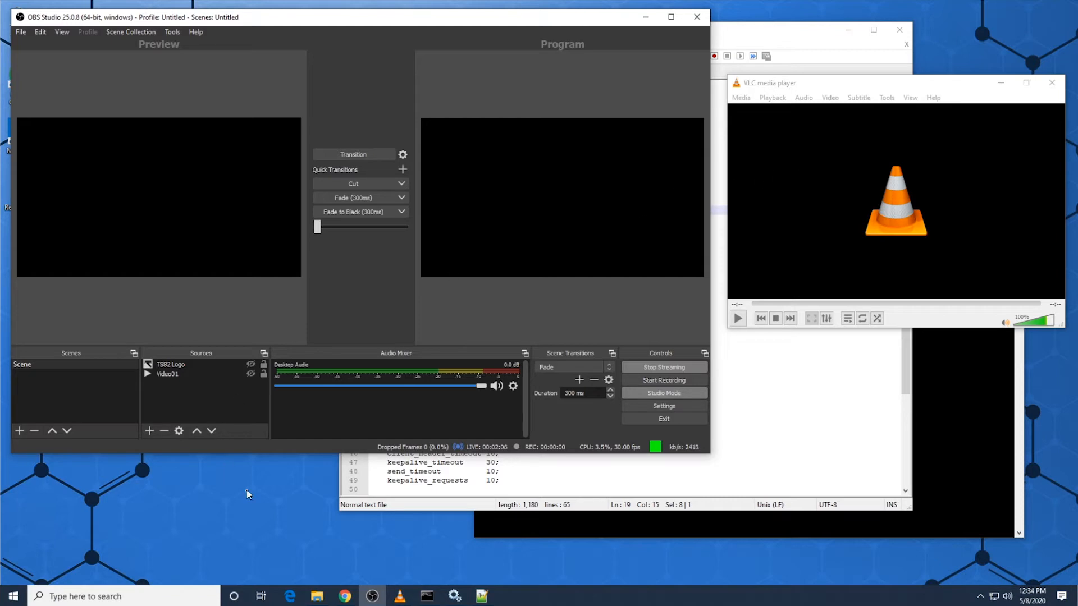
Step: Switch to YouTube Studio in the browser, go to the live streaming page and title the new stream OBS Testing
click(343, 596)
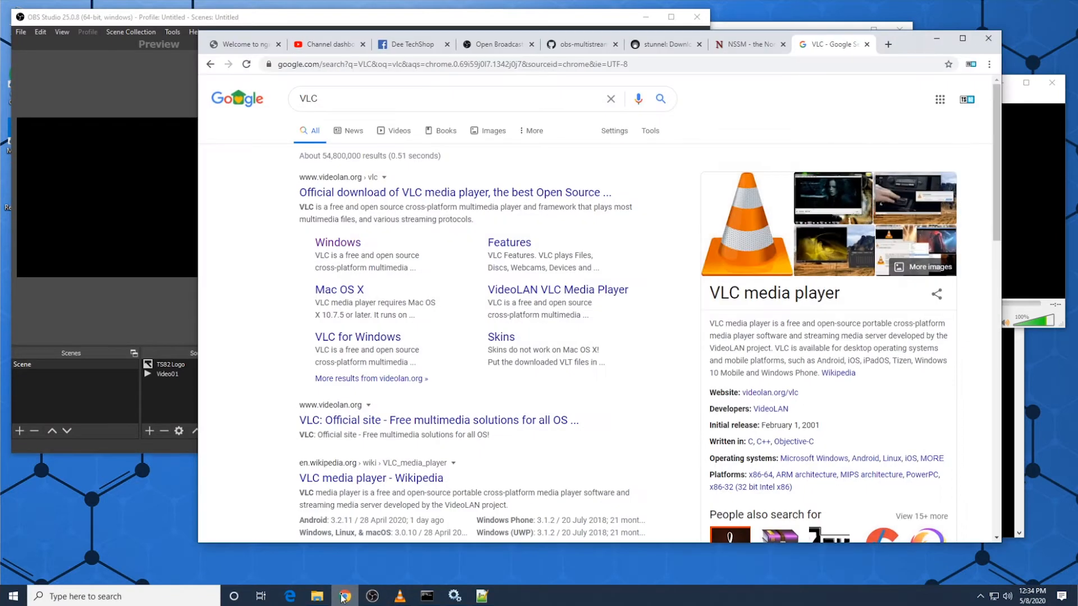
click(323, 49)
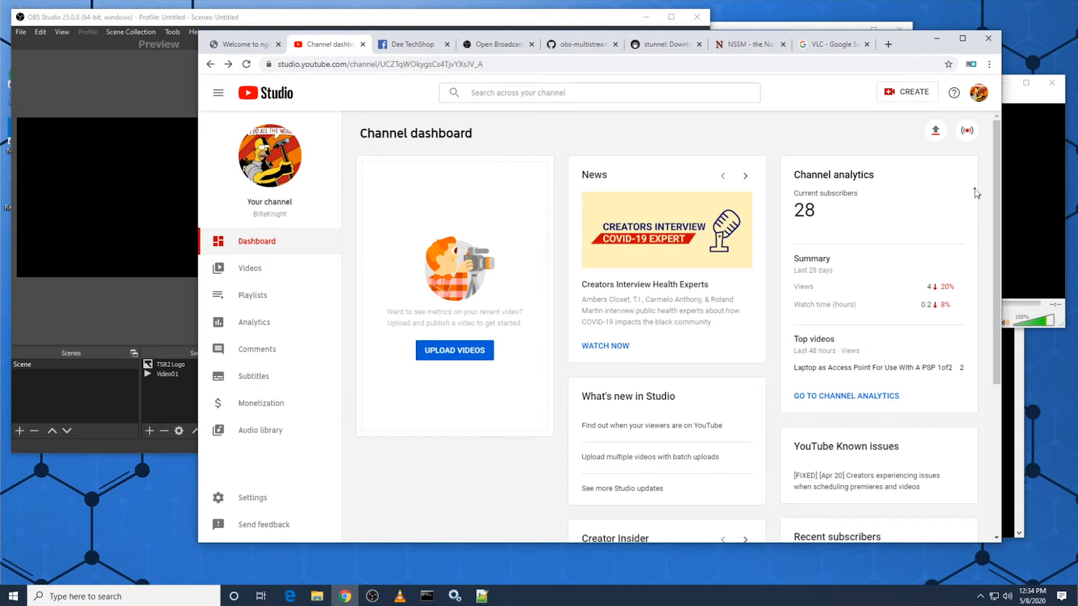
click(979, 94)
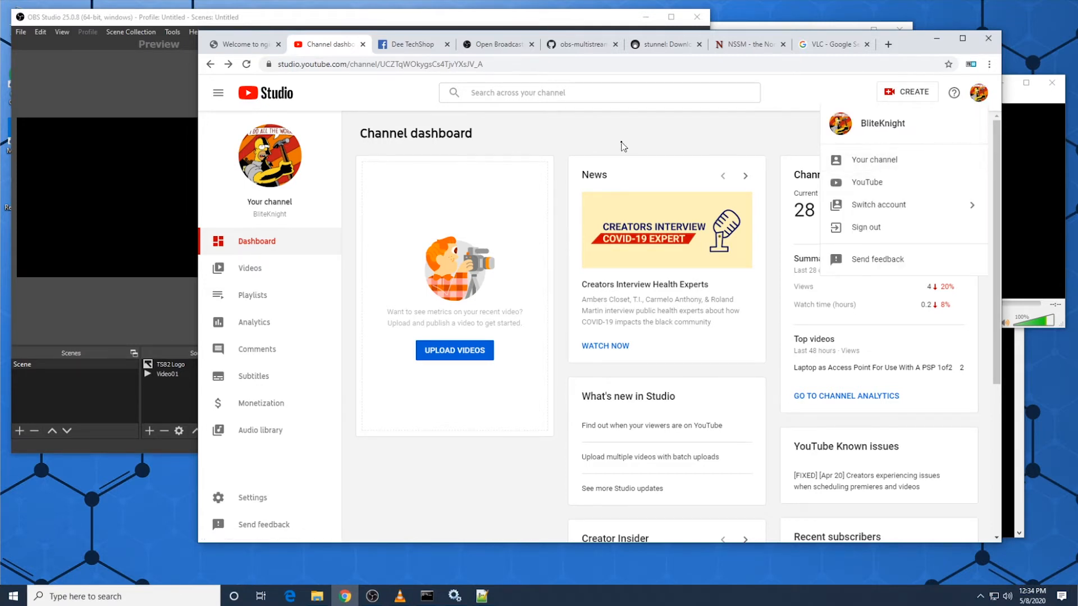
click(705, 139)
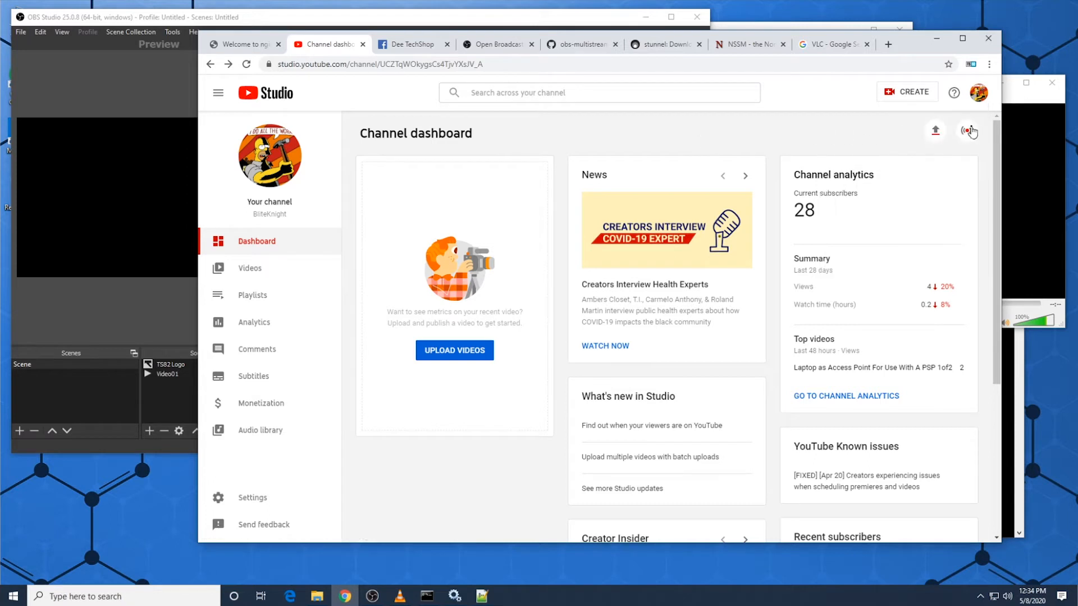
click(949, 134)
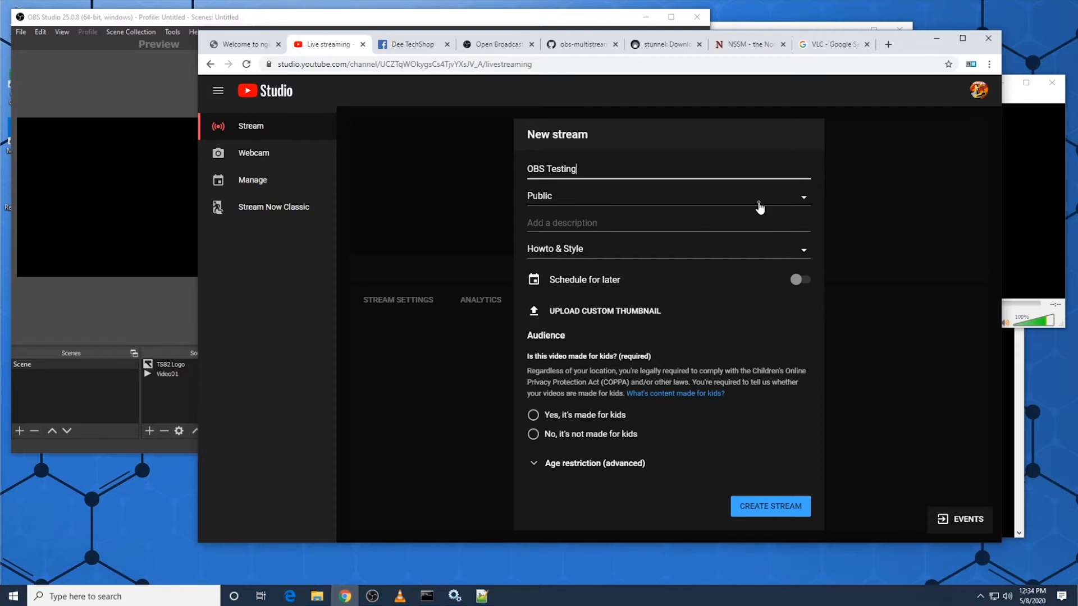
Step: Mark the OBS Testing stream as not made for kids, leave it unscheduled and create it
click(799, 280)
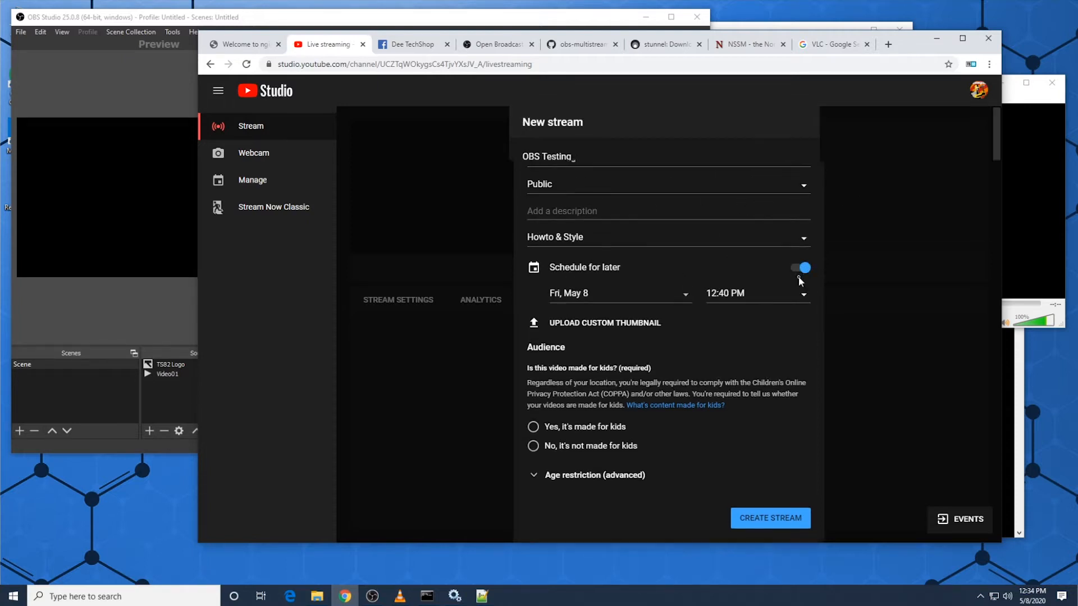
click(799, 276)
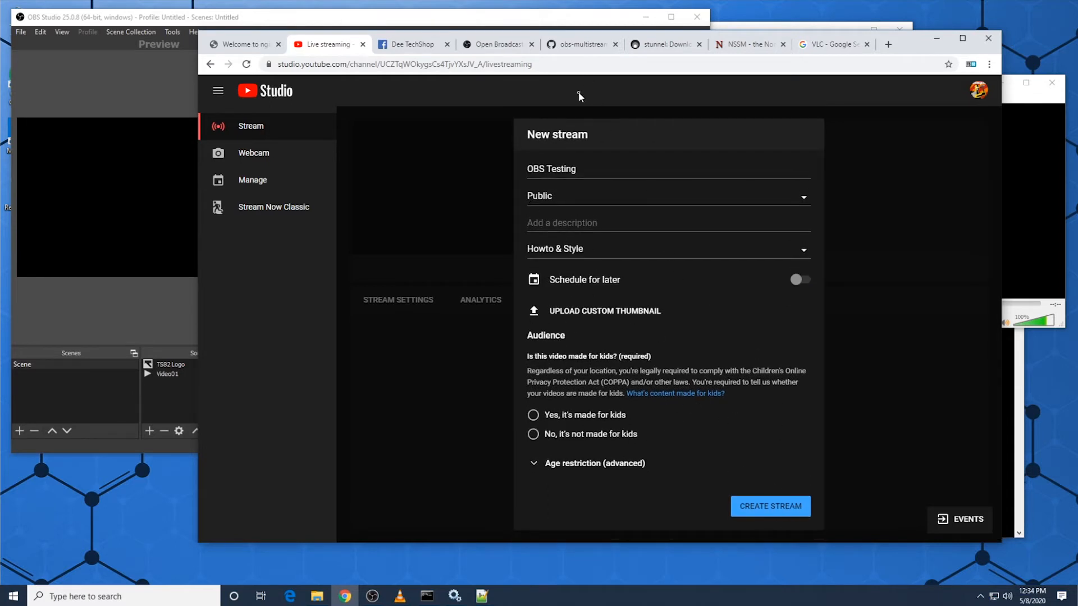
click(766, 505)
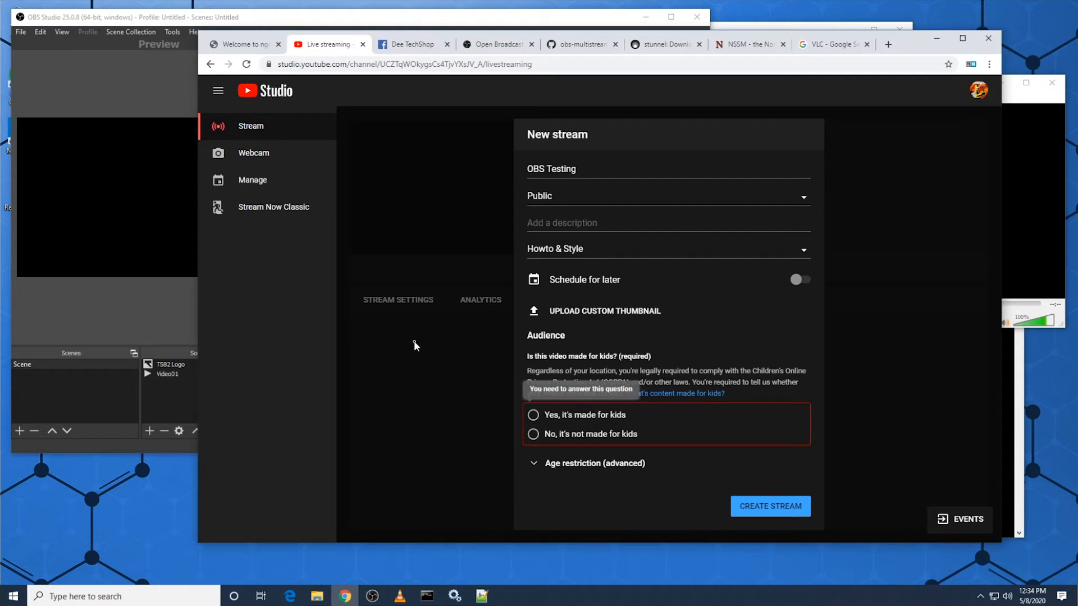
click(584, 435)
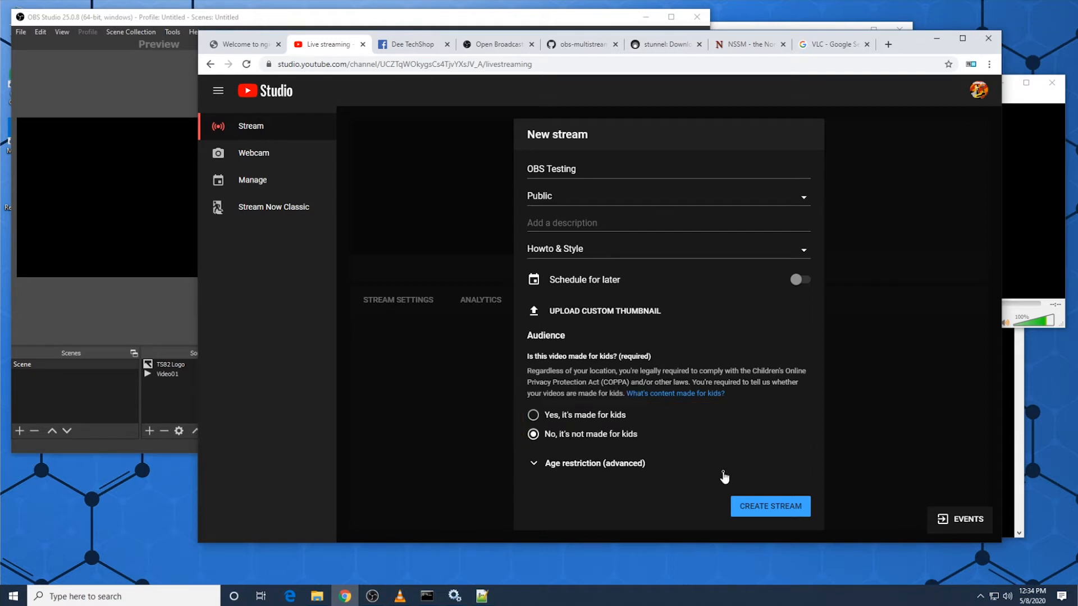
click(753, 506)
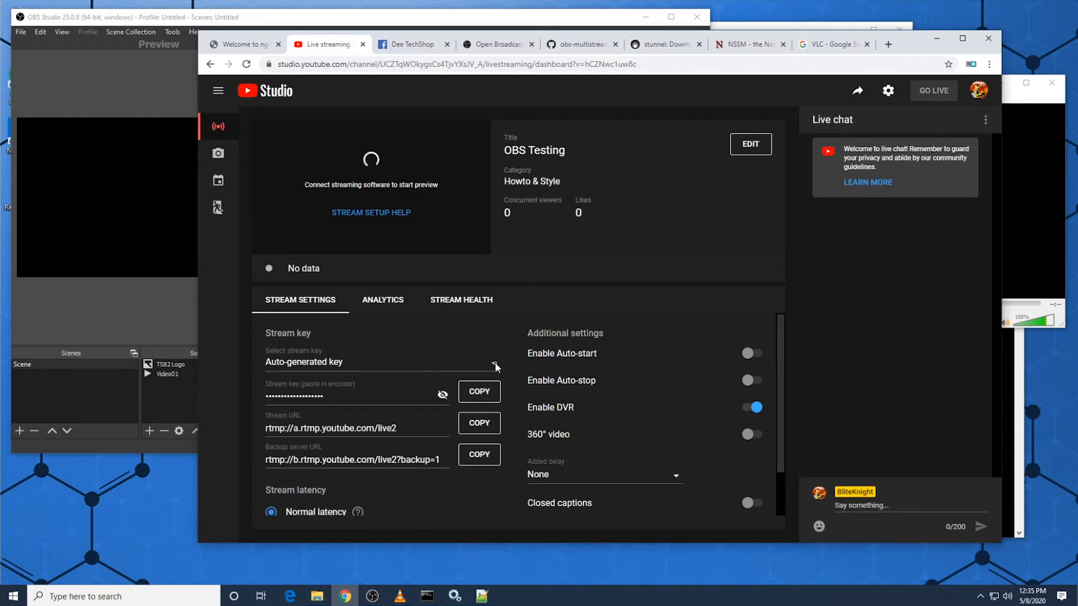
Step: Switch to nginx.conf in Notepad++, uncomment the YouTube push line and delete the old stream key after live2/
click(482, 597)
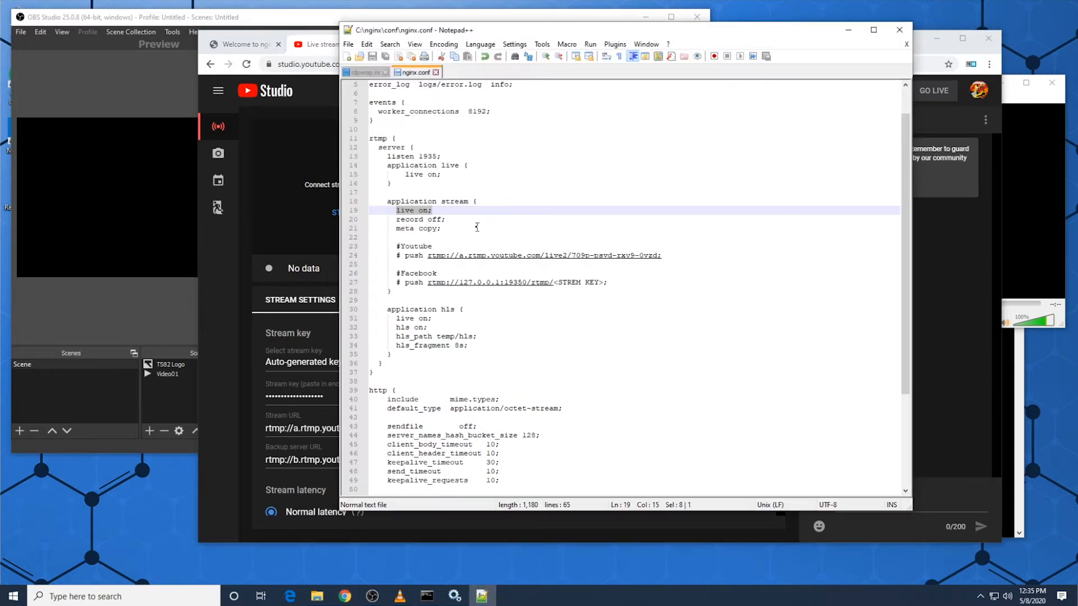
click(406, 257)
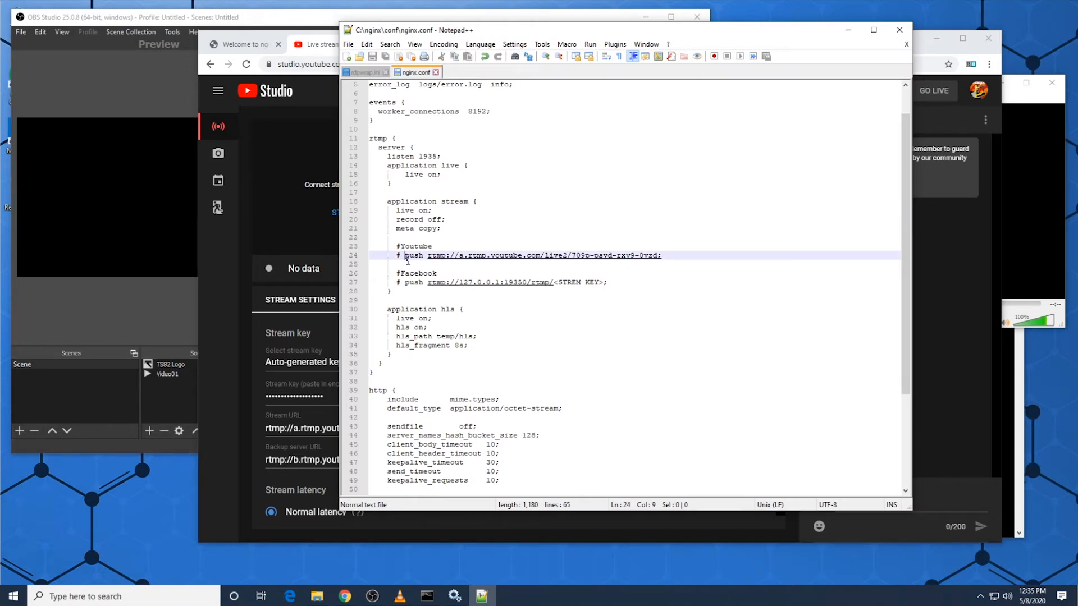
key(BackSpace)
key(BackSpace)
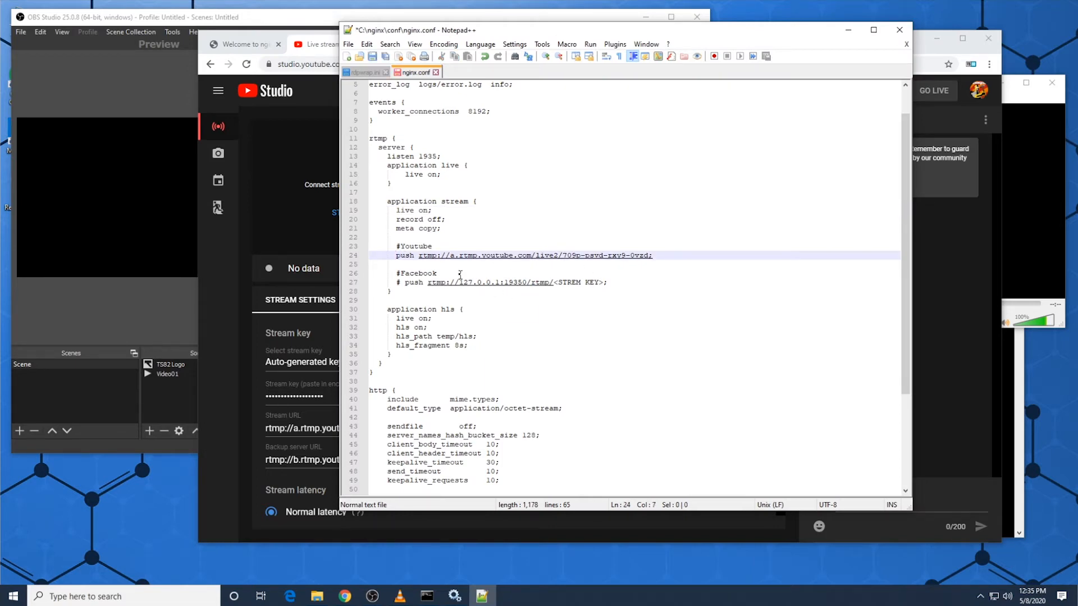
drag(565, 256, 645, 262)
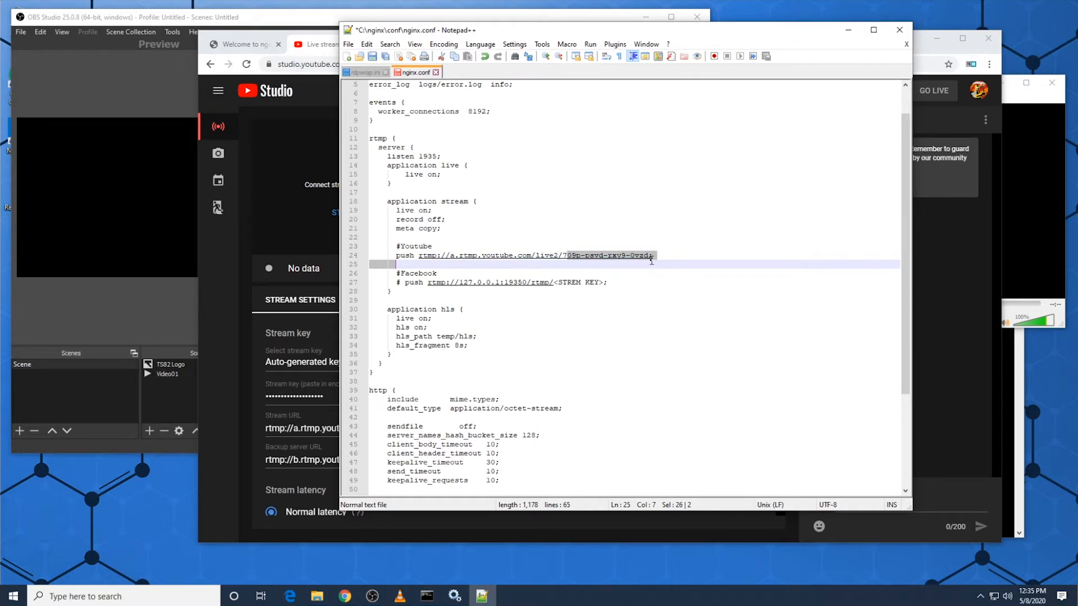
drag(651, 261, 649, 259)
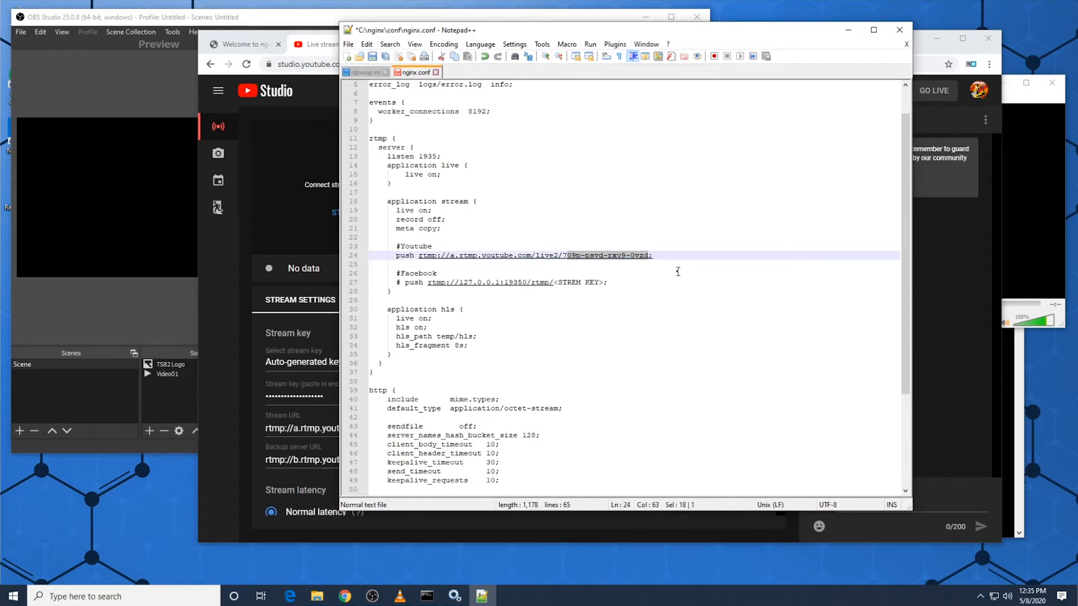
key(BackSpace)
key(BackSpace)
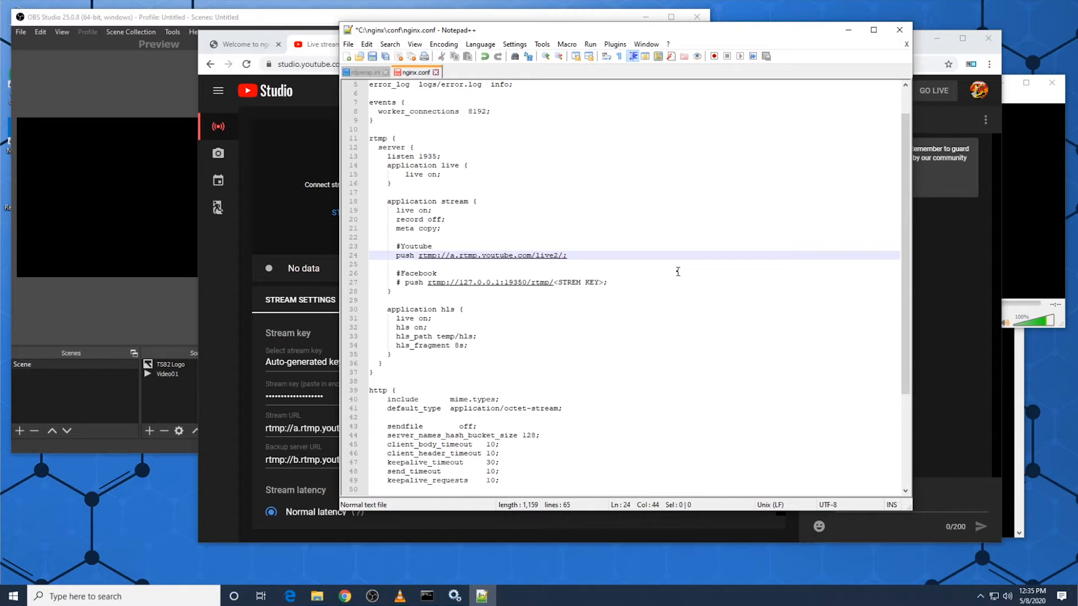
Step: In YouTube Studio, create a new stream key named OBS 720p with a maximum bitrate of 1500 Kbps - 4000 Kbps (720p)
click(220, 335)
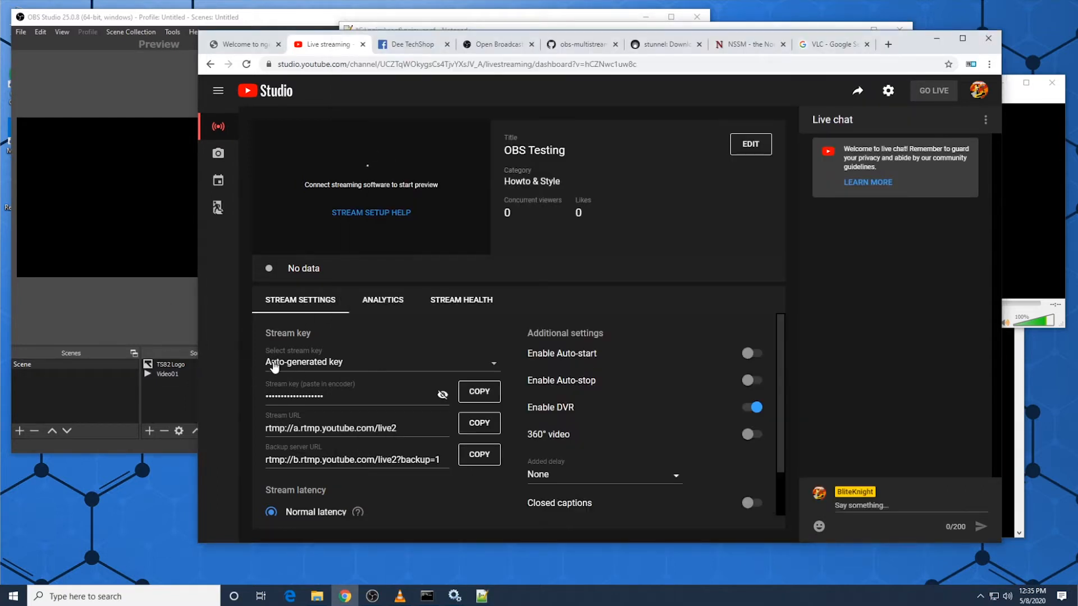
click(493, 363)
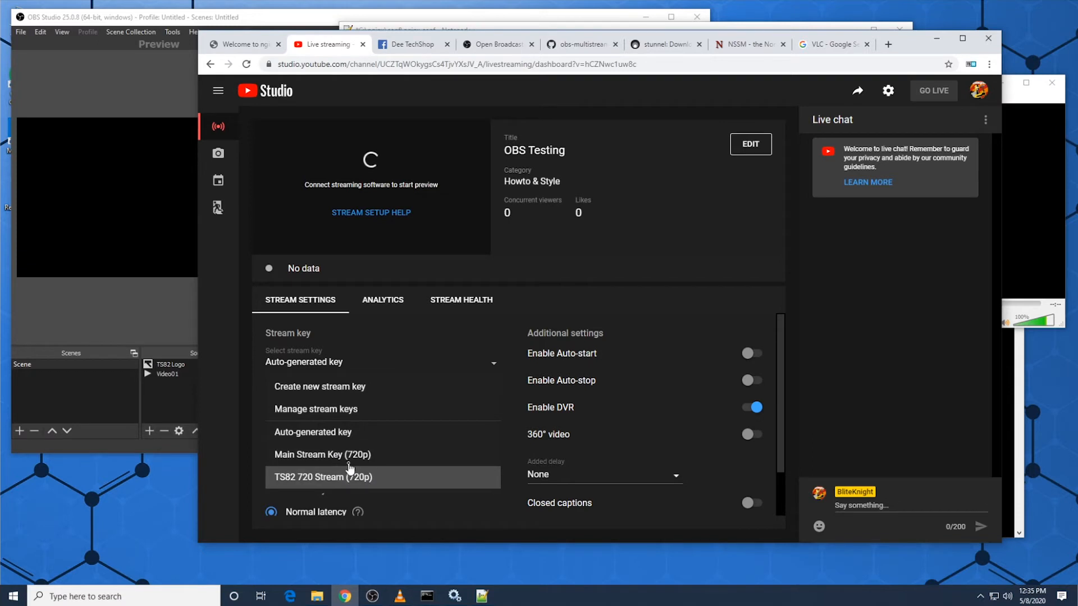
click(335, 396)
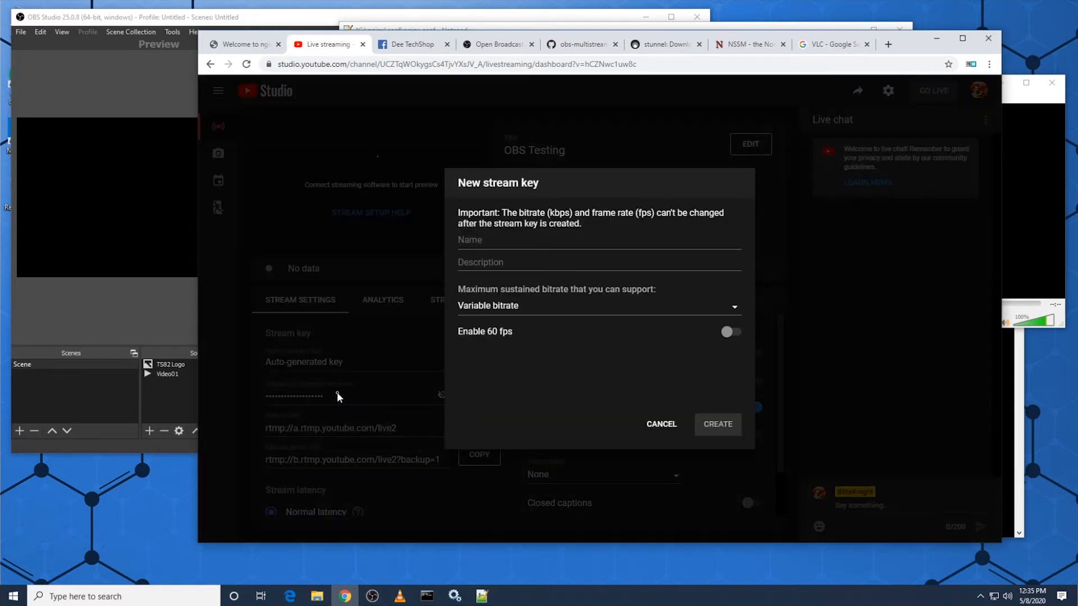
click(511, 243)
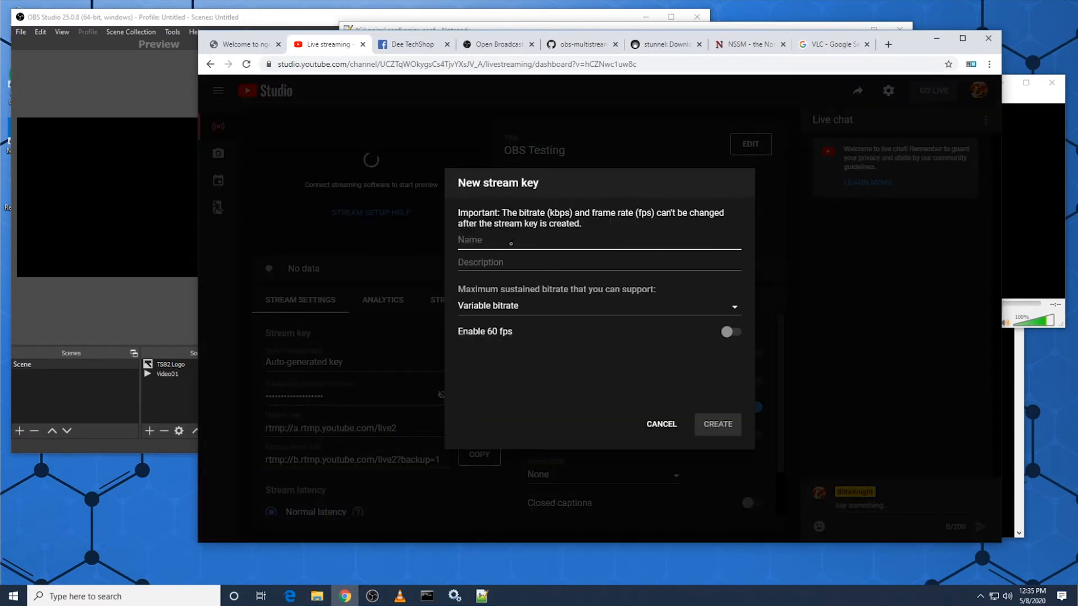
text(OBS 720p)
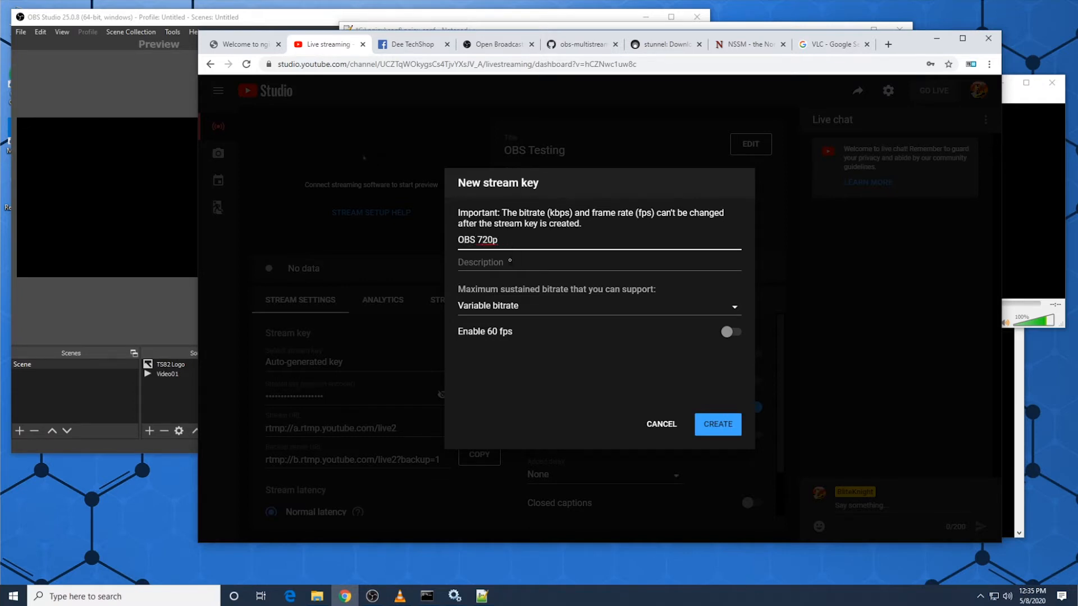
click(733, 307)
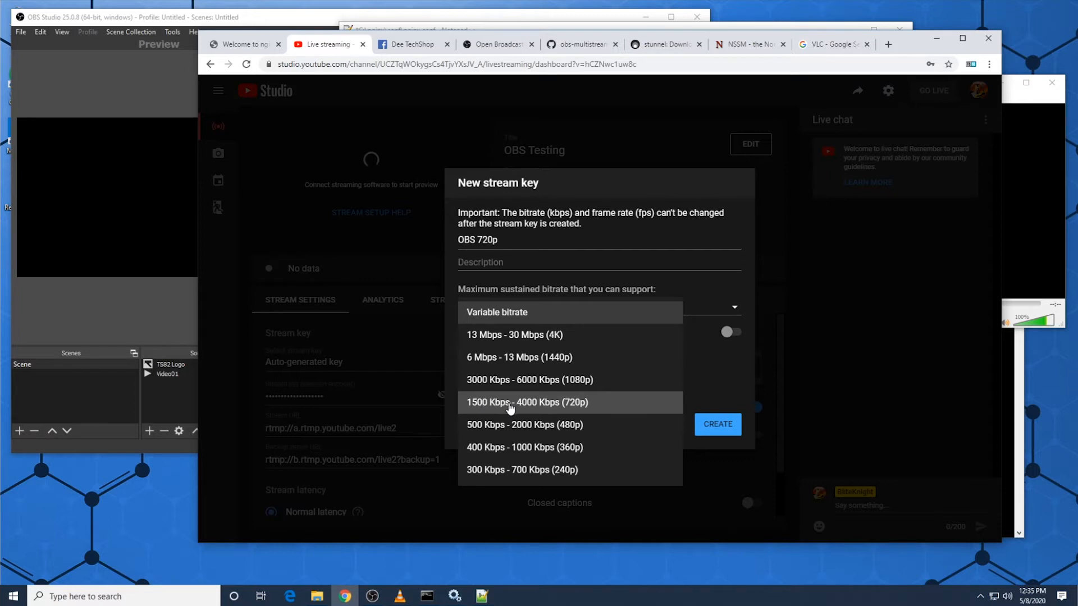
click(585, 407)
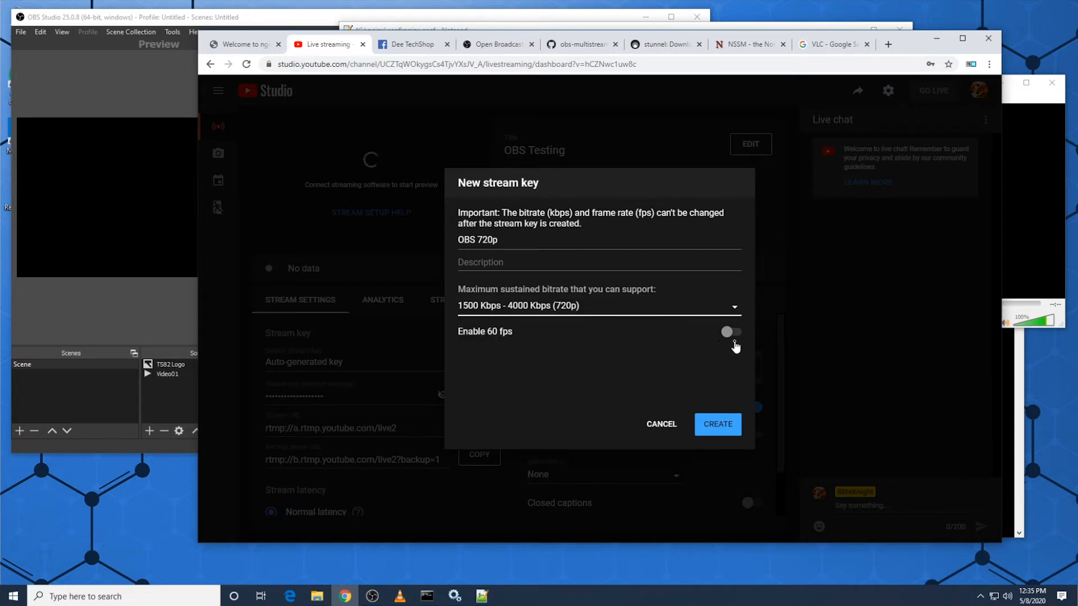
click(725, 427)
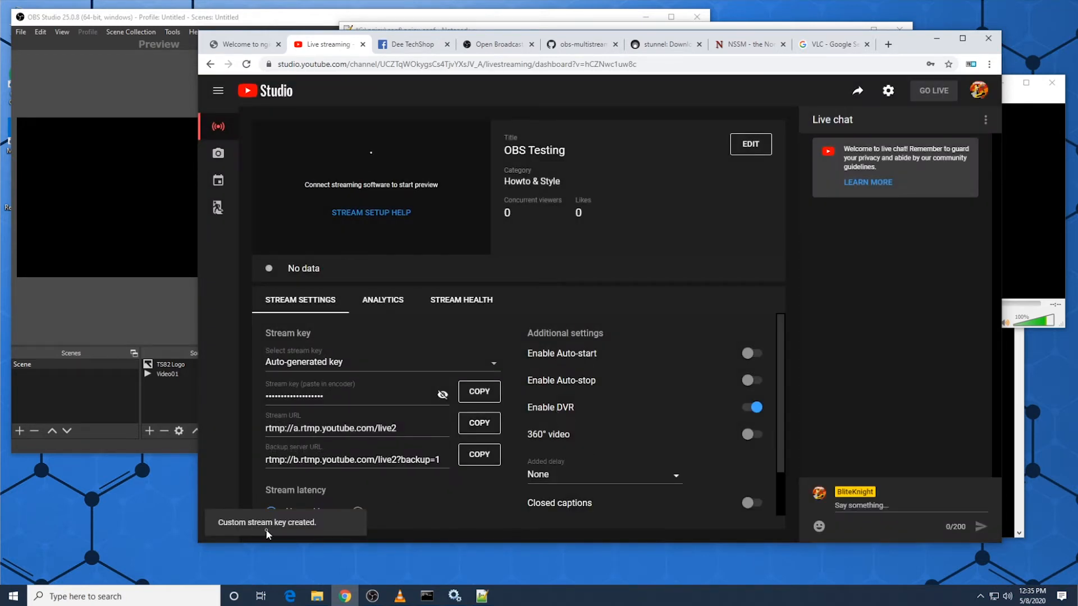
Step: Select the OBS 720p stream key for the stream, reveal it briefly and copy it to the clipboard
click(494, 362)
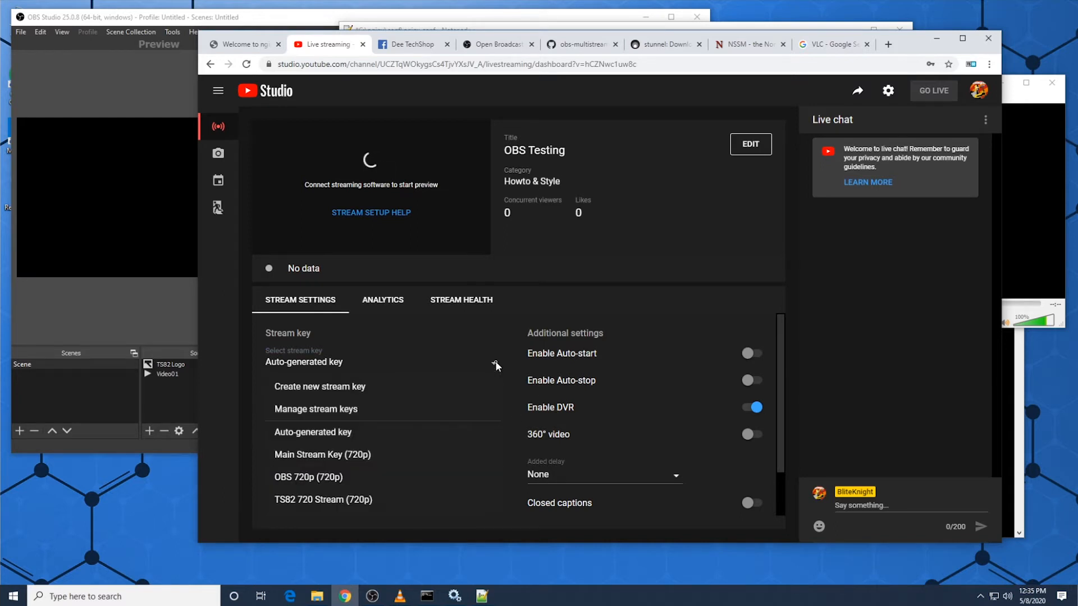
click(322, 476)
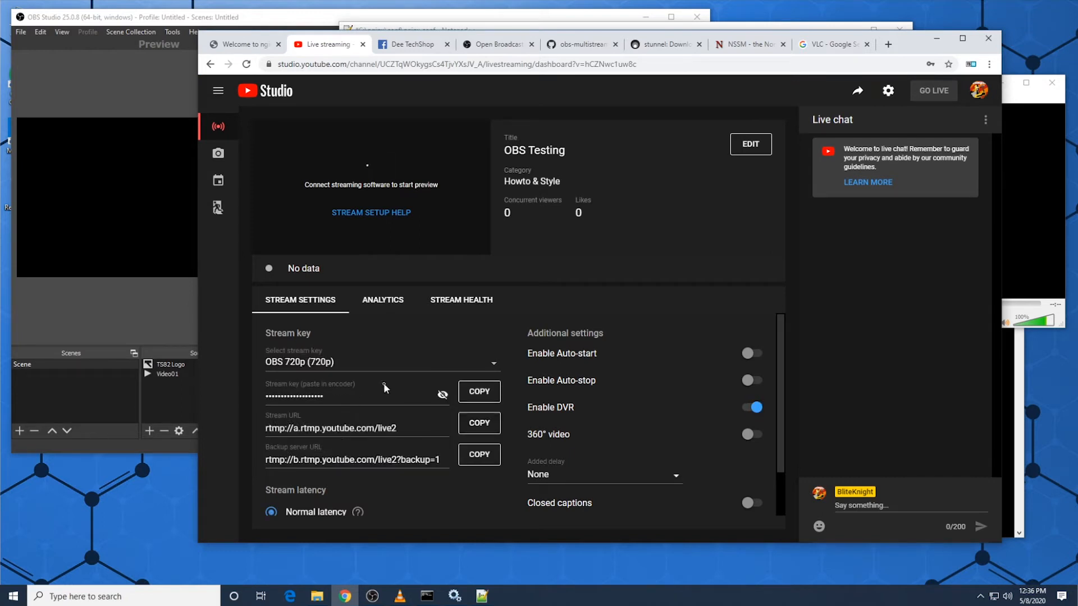
click(443, 396)
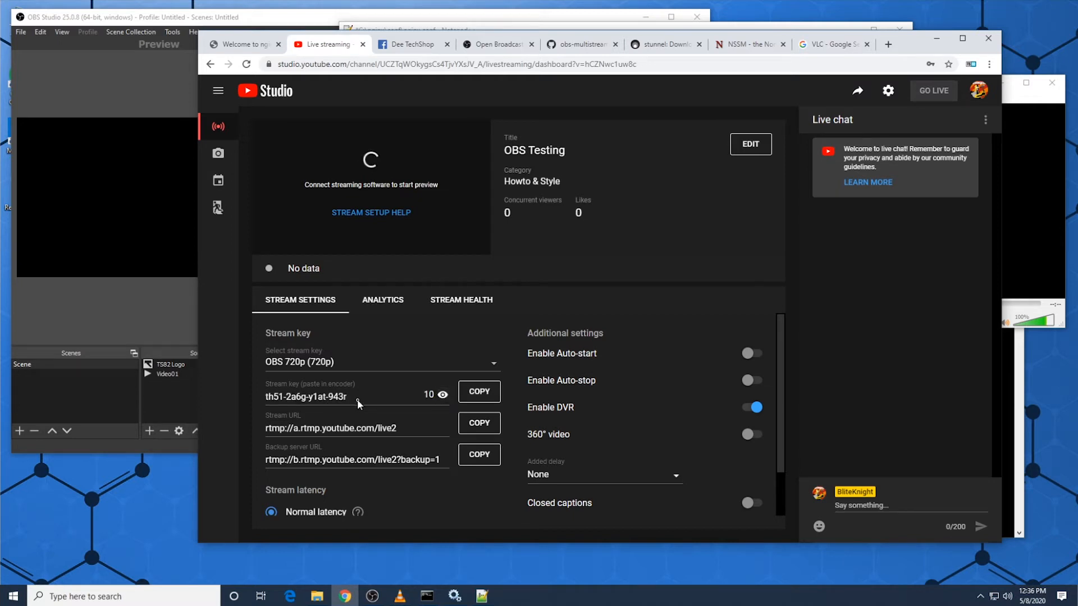
click(474, 396)
click(490, 394)
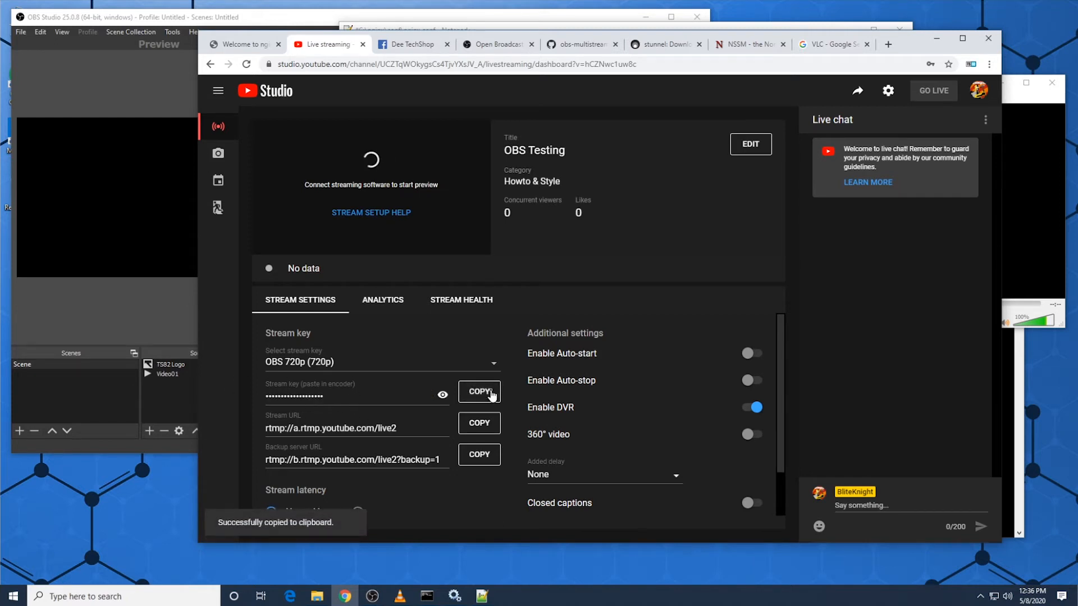
Step: Browse to C:\nginx\conf in File Explorer and open the nginx configuration file in Notepad++
click(482, 597)
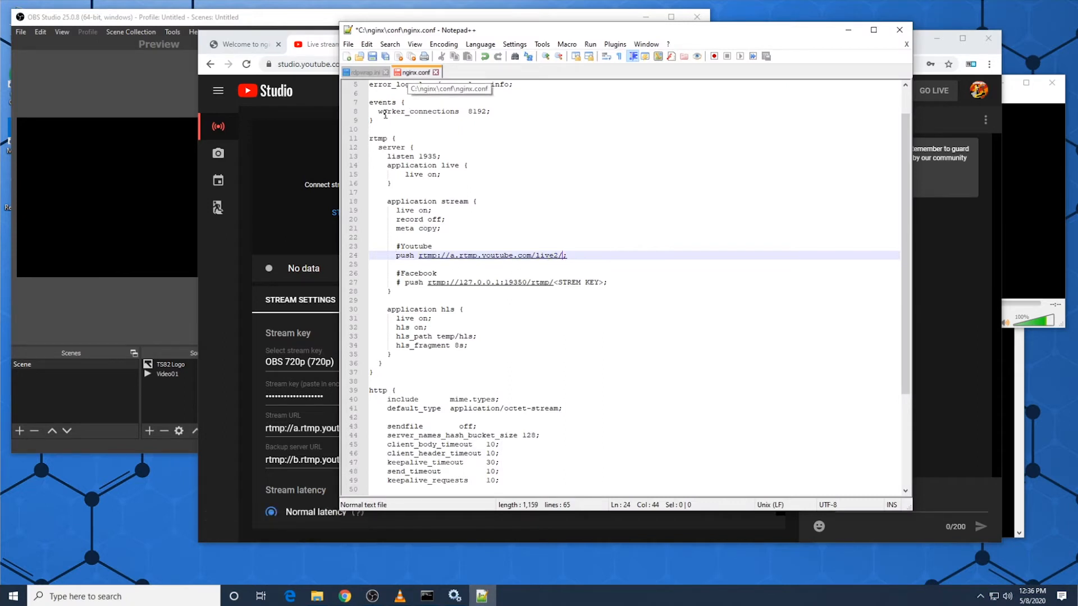
click(317, 596)
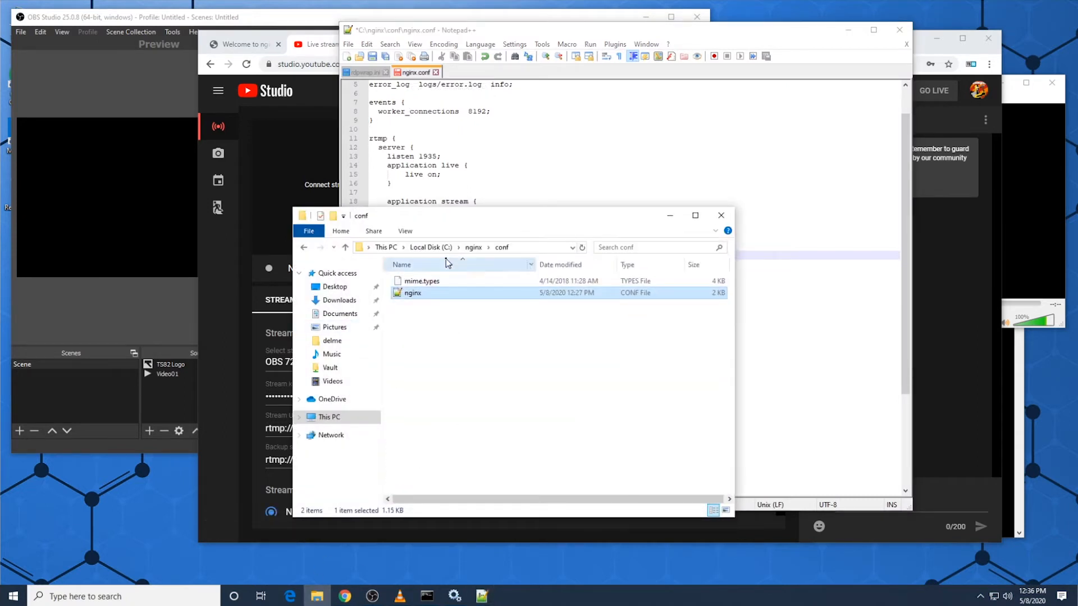
click(431, 247)
double_click(418, 297)
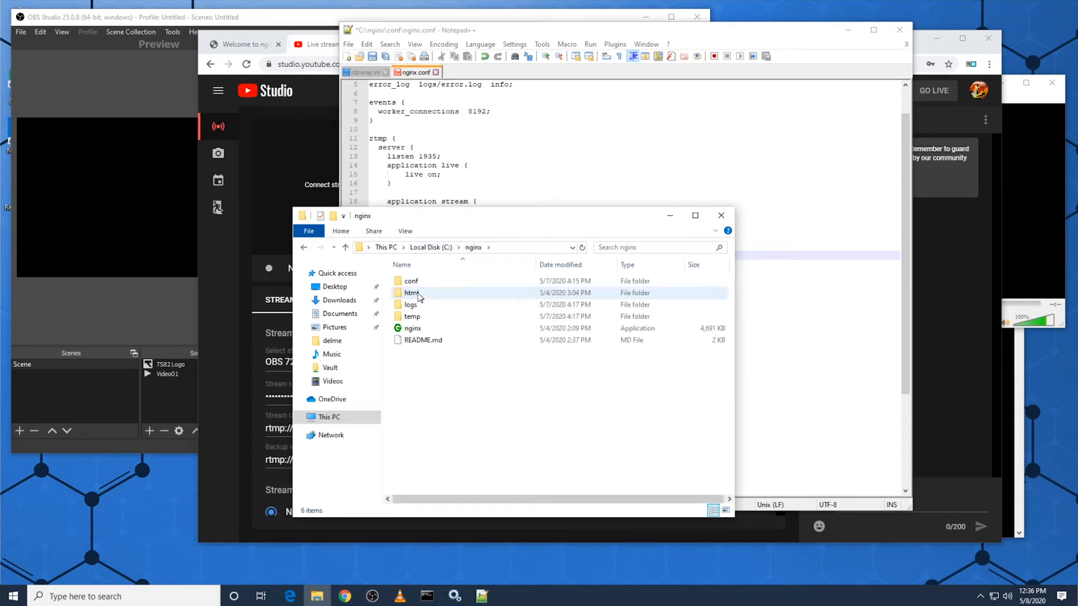
double_click(420, 281)
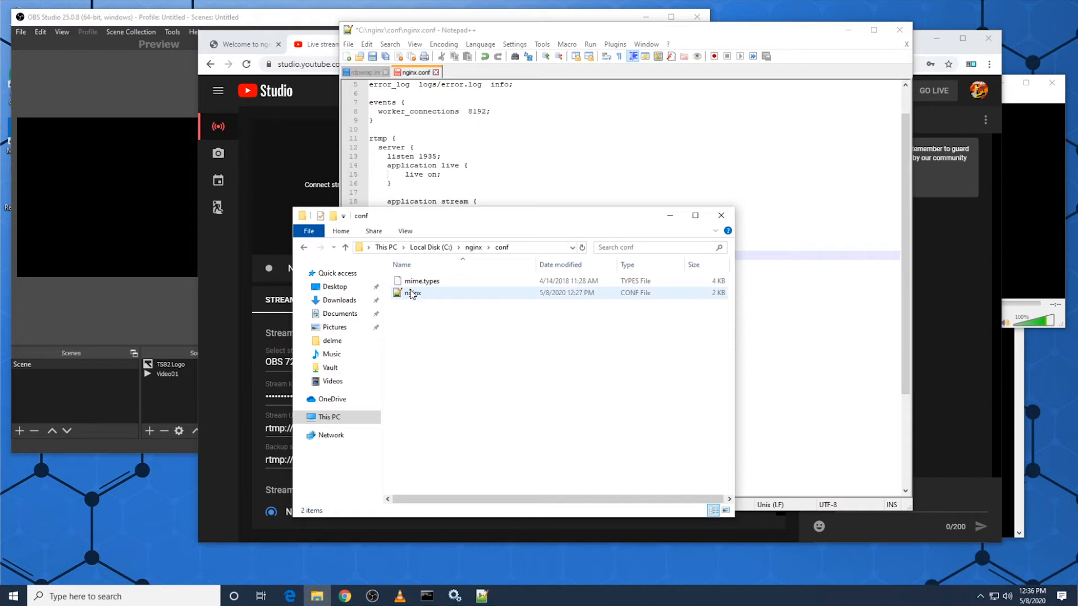
right_click(412, 293)
click(452, 335)
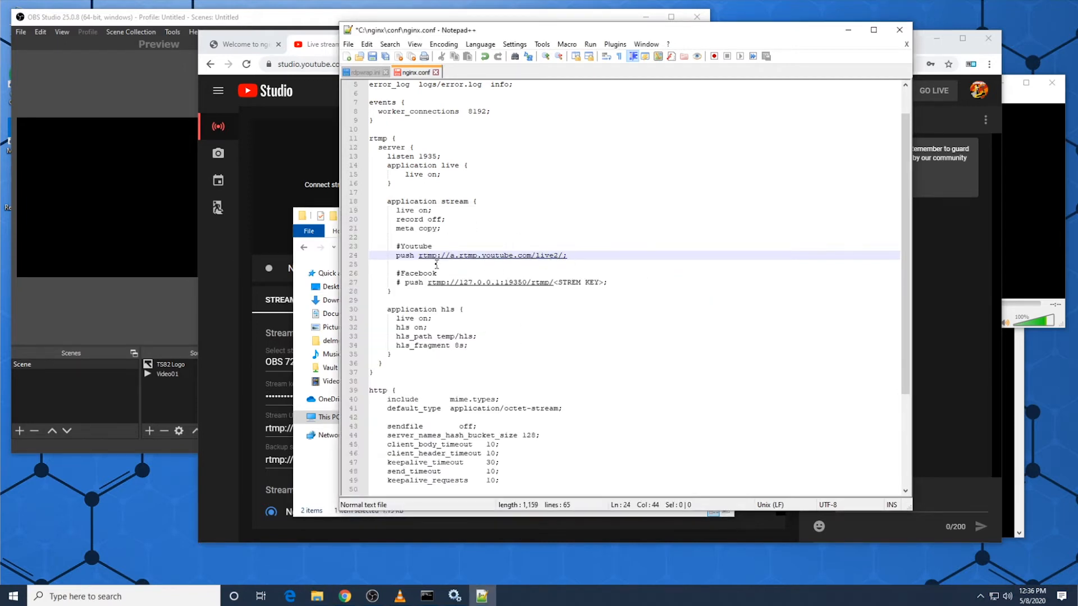
Step: Place the browser window with the YouTube stream settings beside the nginx.conf text and return to Notepad++
click(398, 256)
click(319, 45)
drag(904, 41, 717, 53)
click(761, 32)
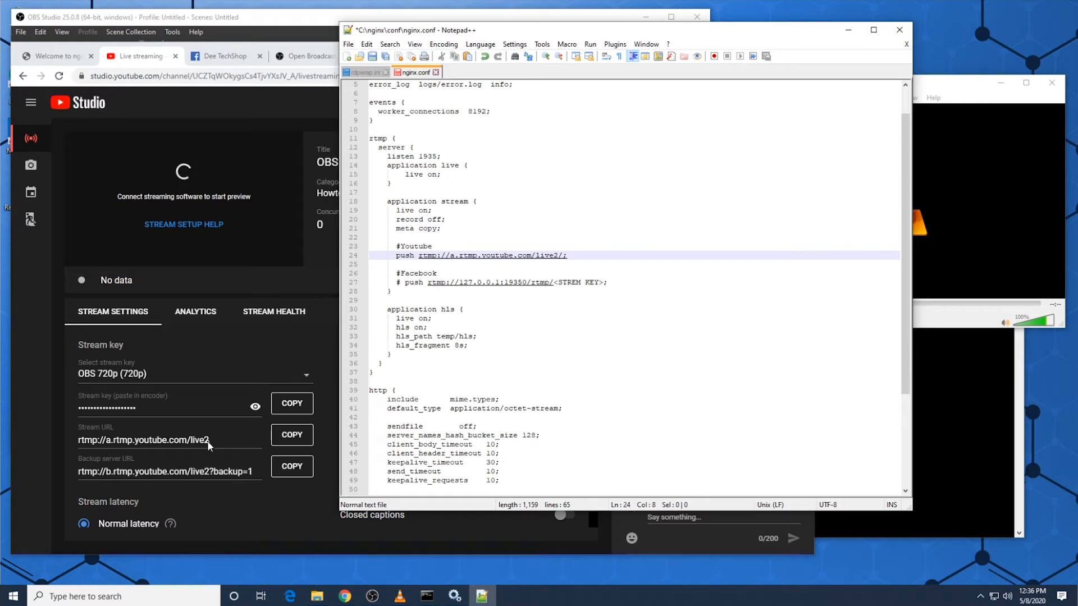
Step: Paste the YouTube stream key after live2/ in the push URL and save nginx.conf
click(569, 257)
key(ctrl+v)
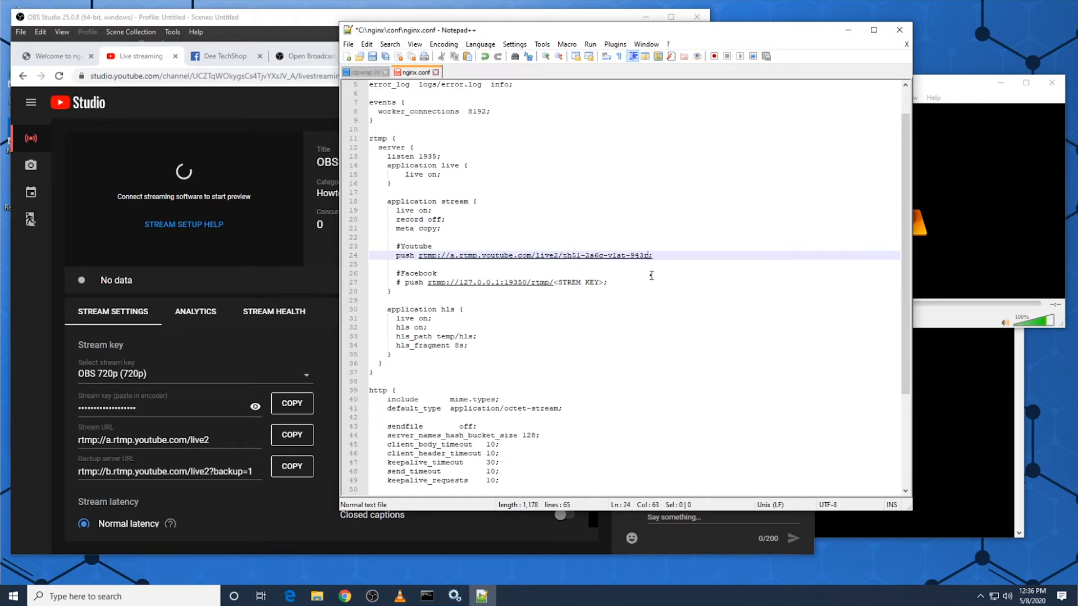
key(ctrl+s)
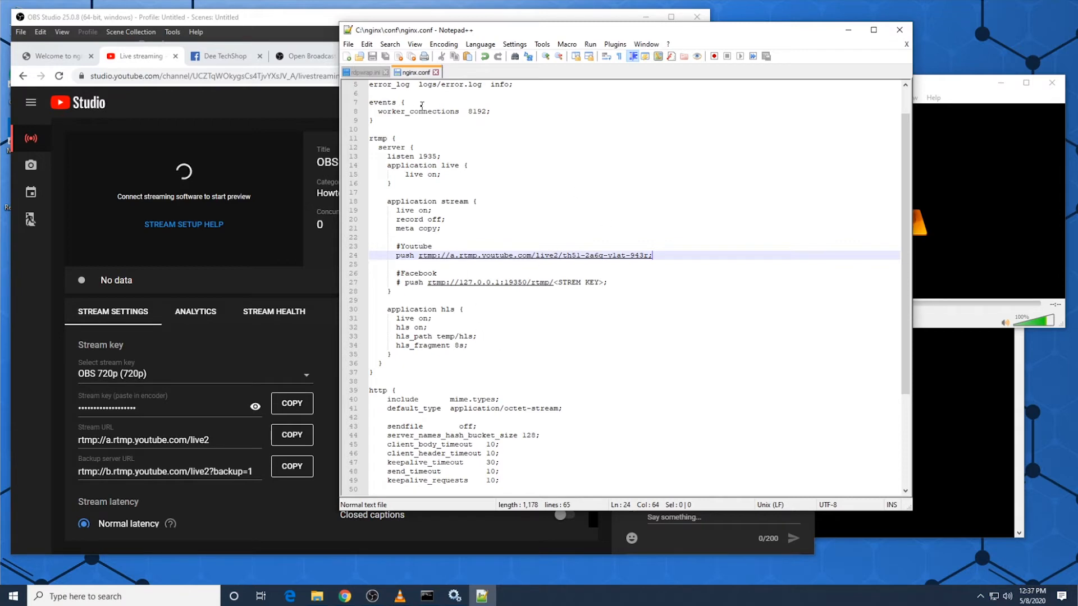
Step: Restart the NginxServer service in the Services window and switch back to OBS Studio
click(455, 596)
drag(184, 45, 415, 110)
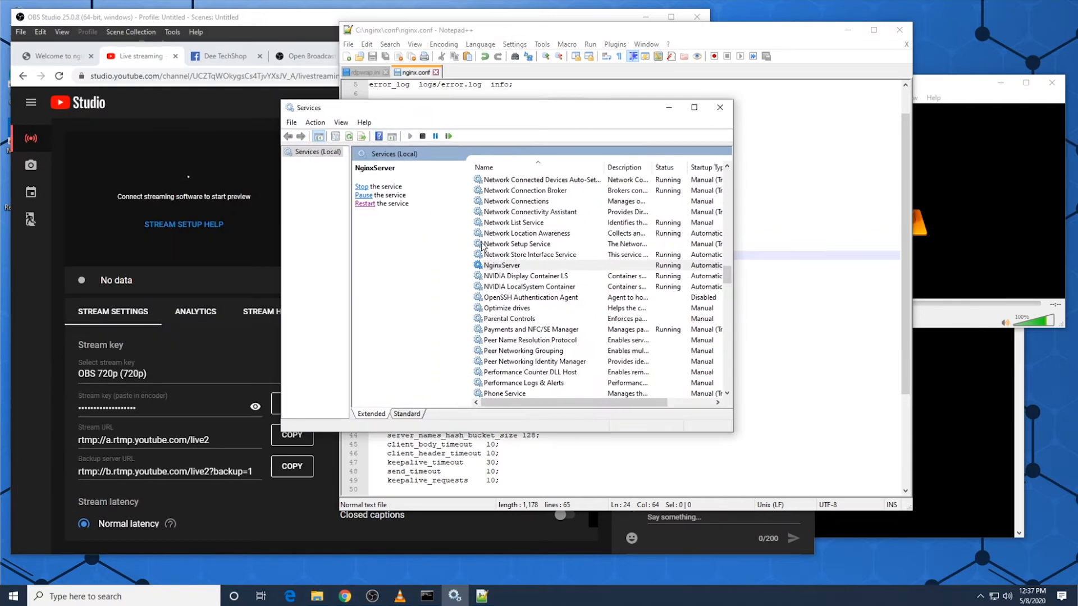
click(503, 266)
click(369, 203)
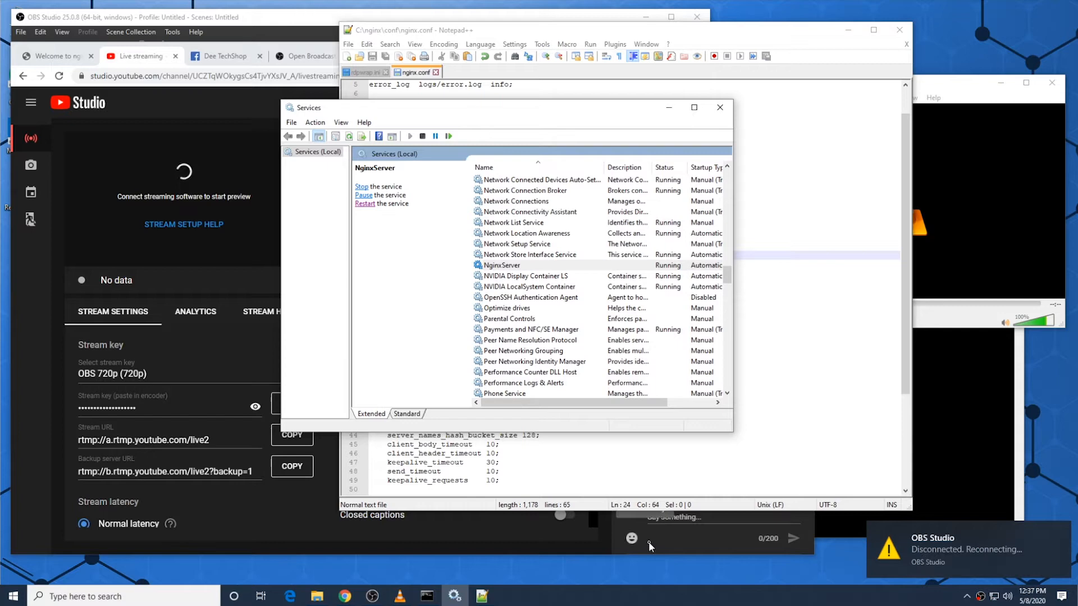
click(373, 597)
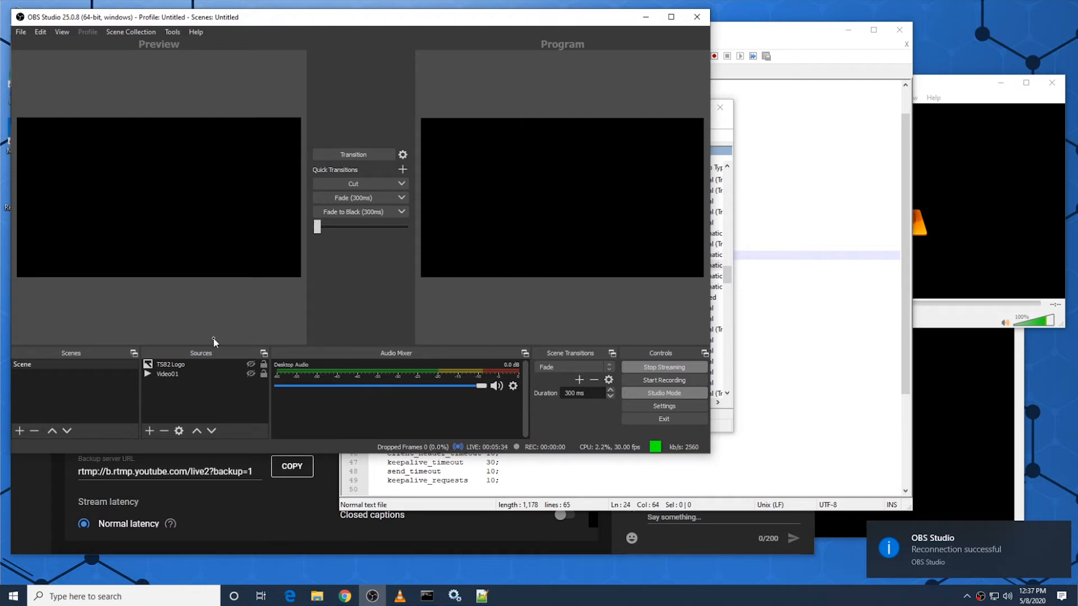
Step: Show the TS82 Logo source, transition it to the program output, and check the preview in the YouTube Studio browser window
click(251, 364)
click(350, 155)
drag(401, 17, 651, 44)
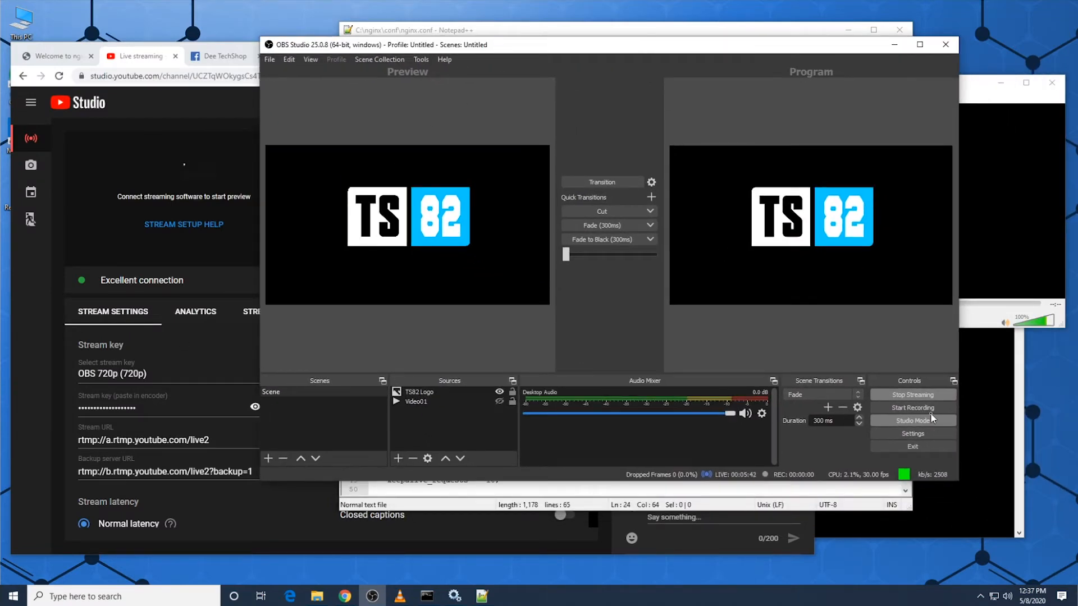
click(39, 325)
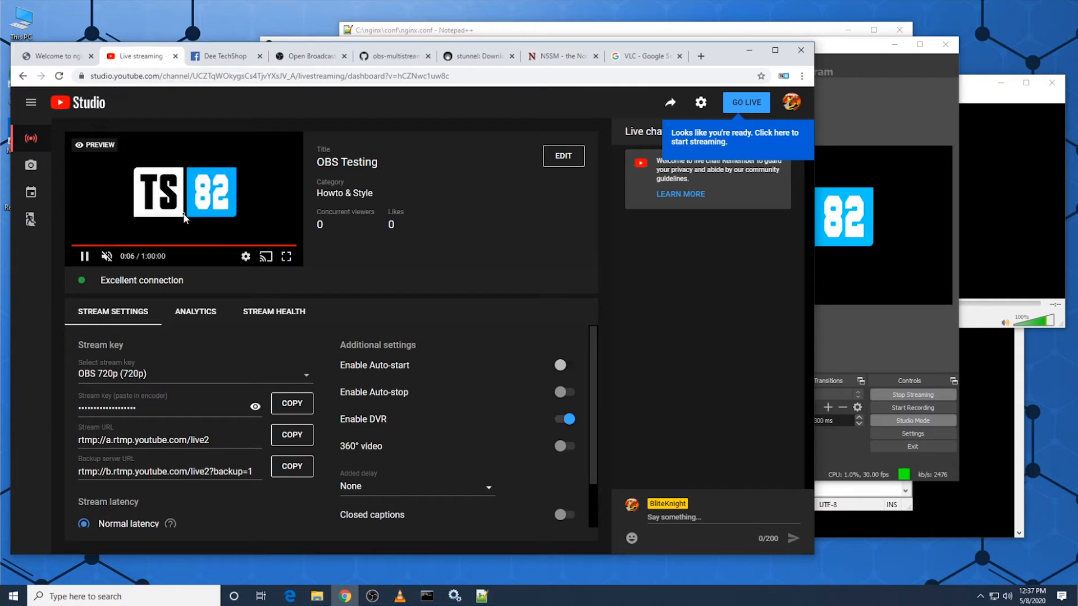
Step: Switch to OBS Studio, show Video01 instead of the TS82 Logo, transition it to program, and check the YouTube Studio preview
click(846, 321)
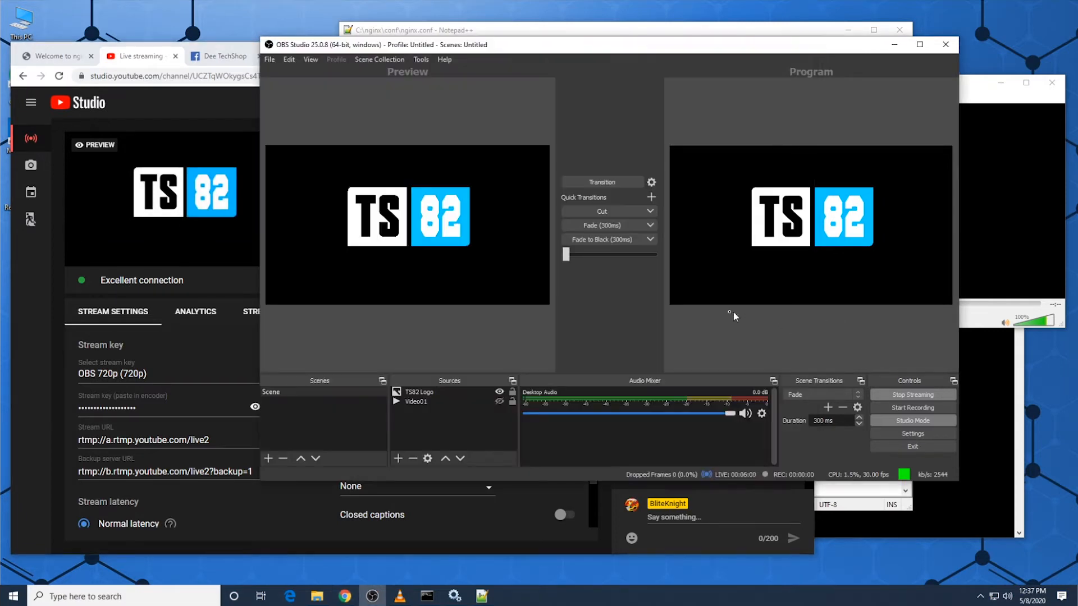
click(499, 401)
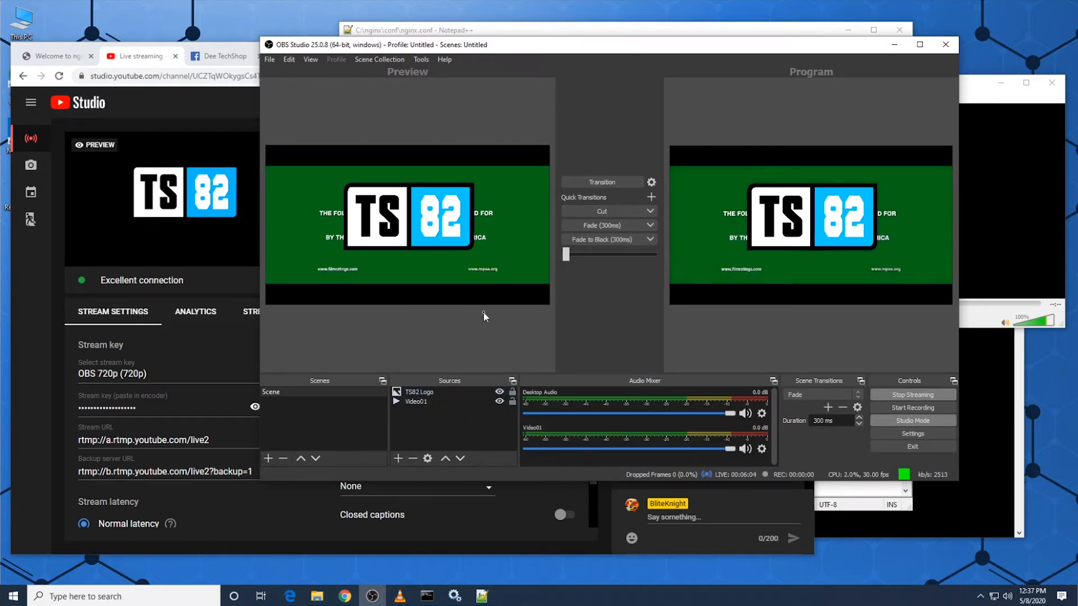
click(498, 392)
click(602, 182)
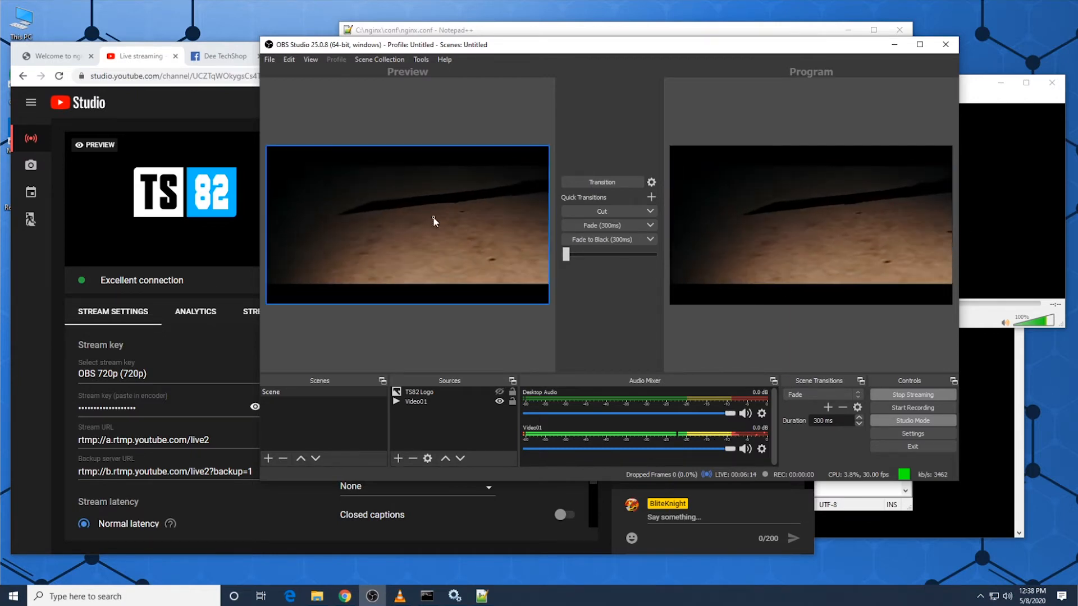
click(203, 223)
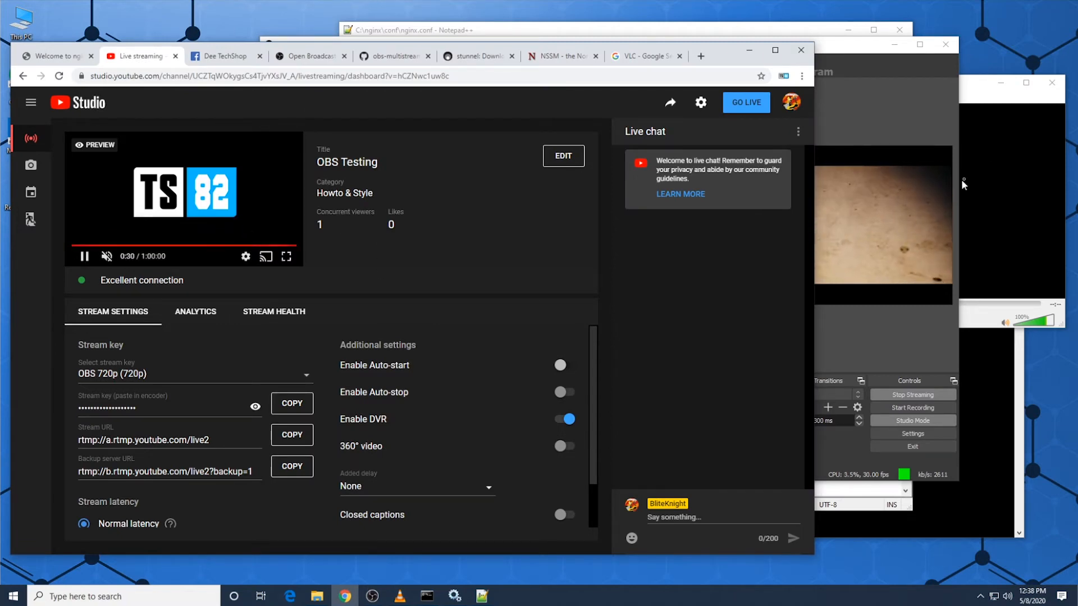
Step: Switch to VLC media player, play the network stream rtmp://127.0.0.1:1935/stream/test, and shrink its window to fit over the browser
click(979, 99)
drag(806, 83, 677, 70)
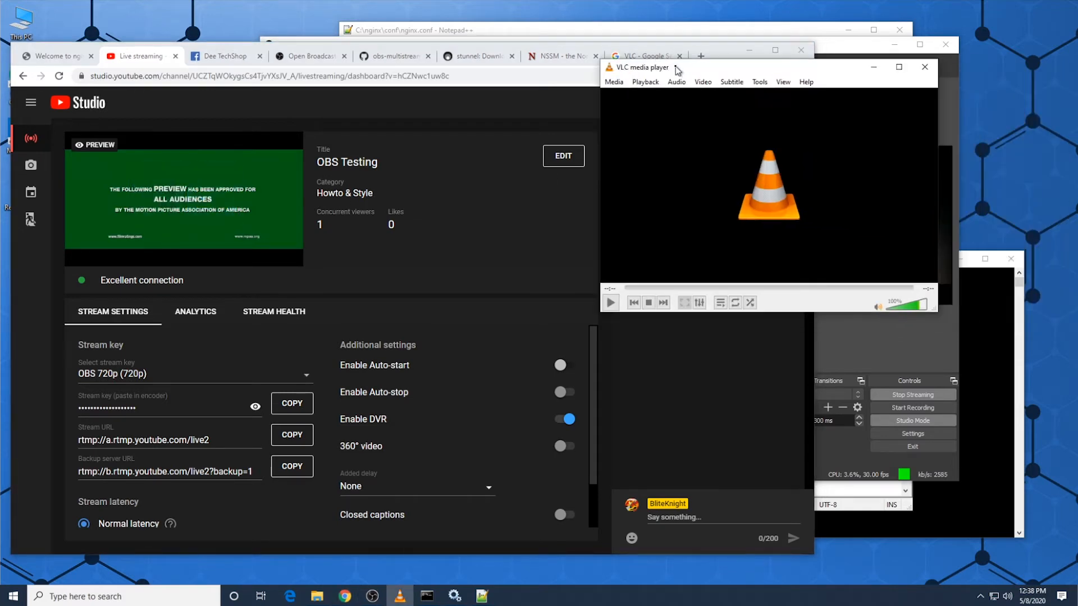
click(618, 83)
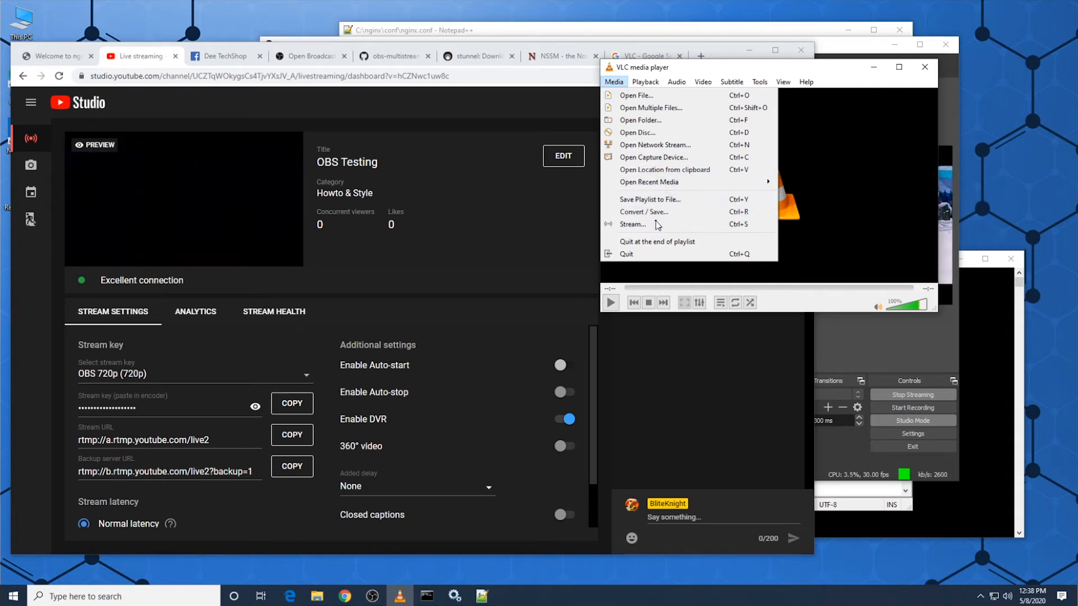
click(654, 145)
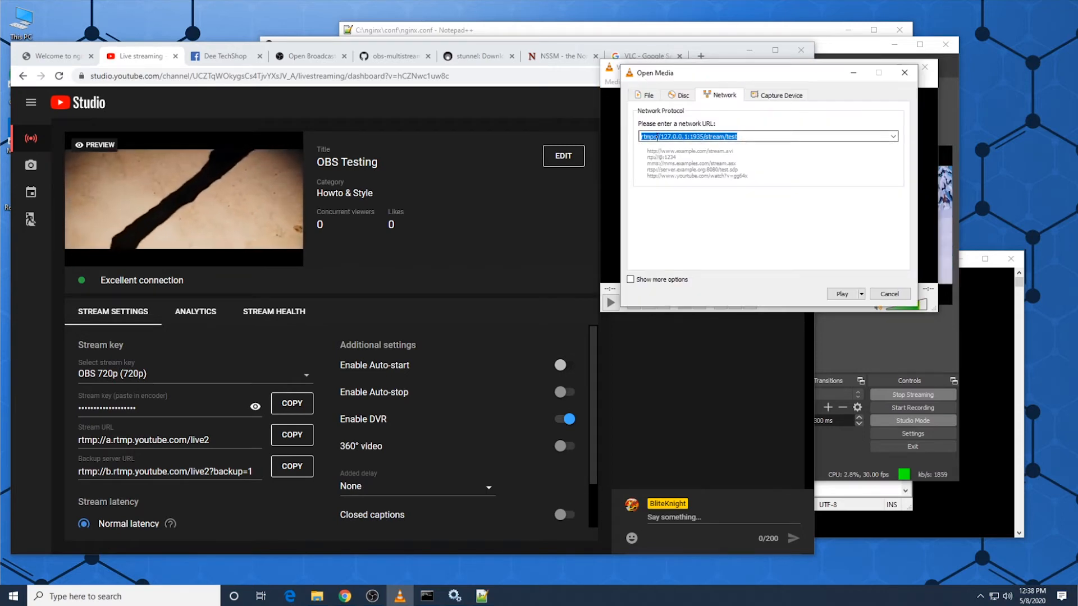
click(849, 294)
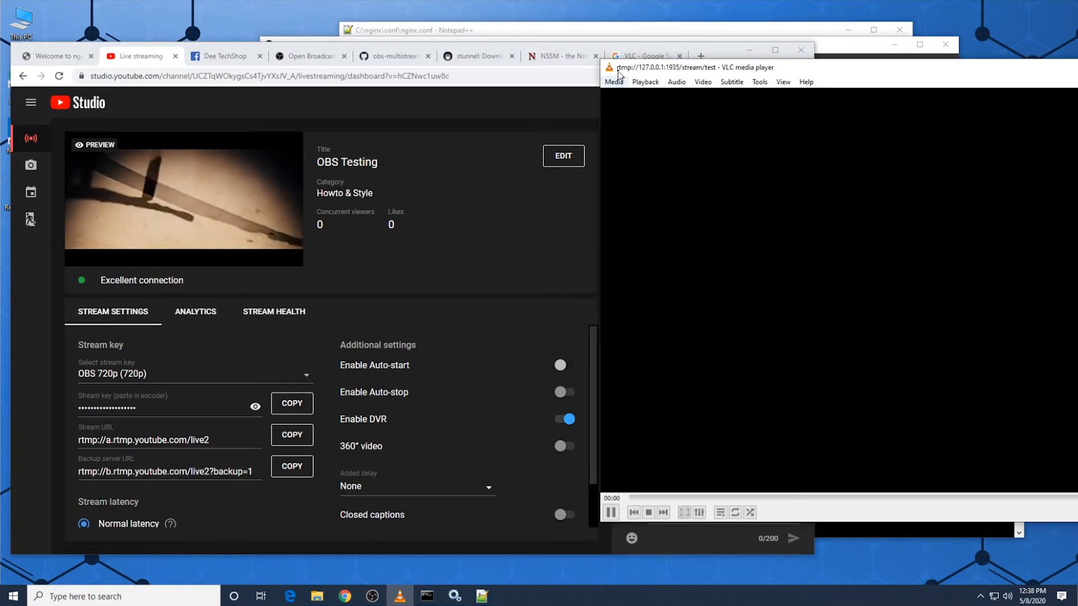
drag(599, 62, 855, 301)
drag(941, 307, 457, 209)
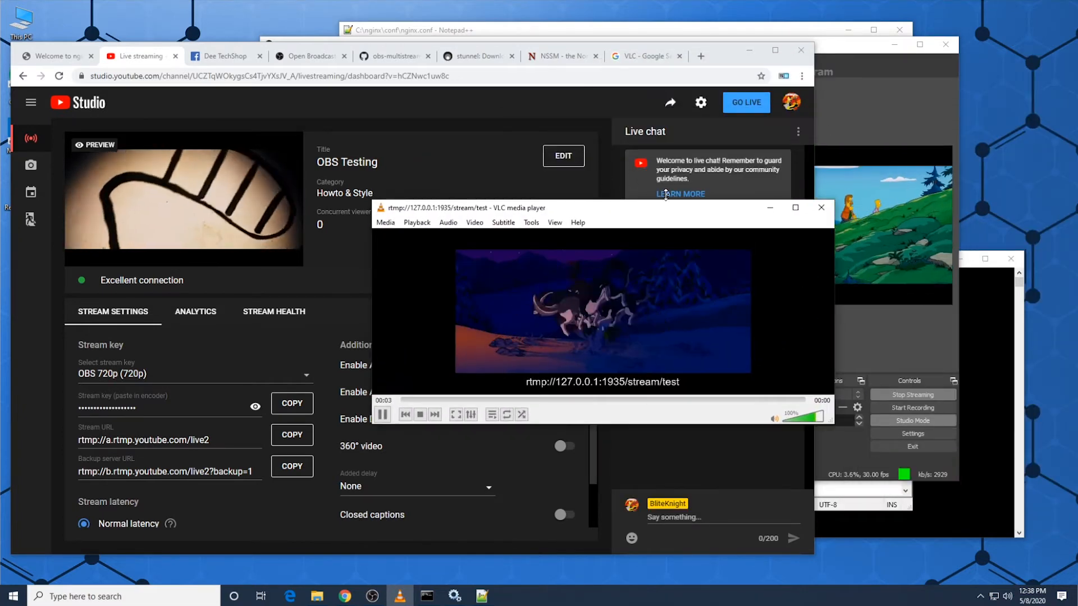
Step: Compare the OBS Studio program output with the YouTube Studio preview and review the YouTube push line in nginx.conf
click(845, 87)
drag(686, 51, 611, 21)
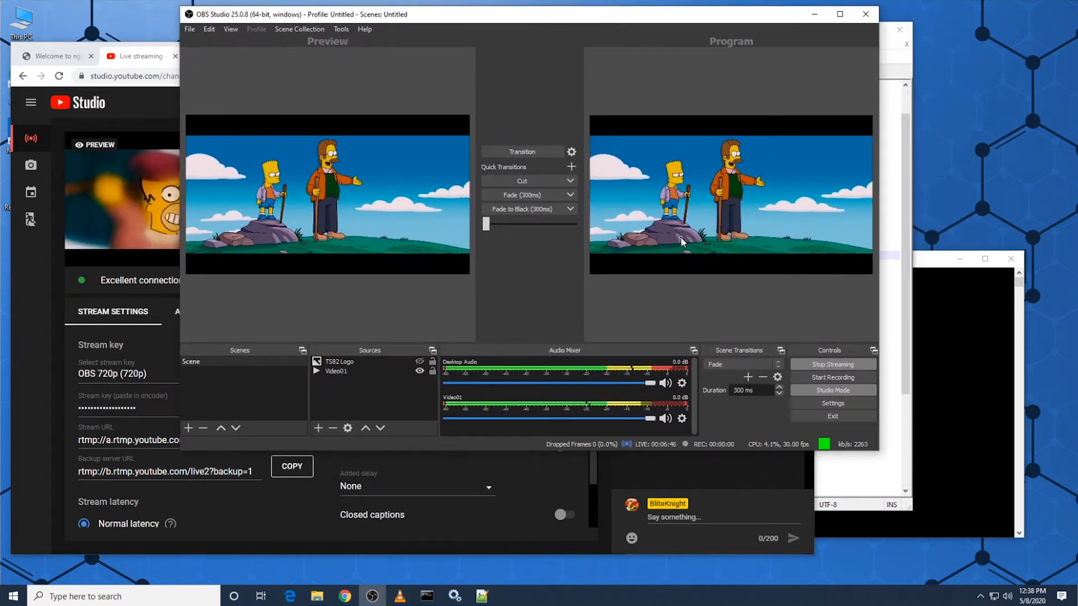
click(905, 284)
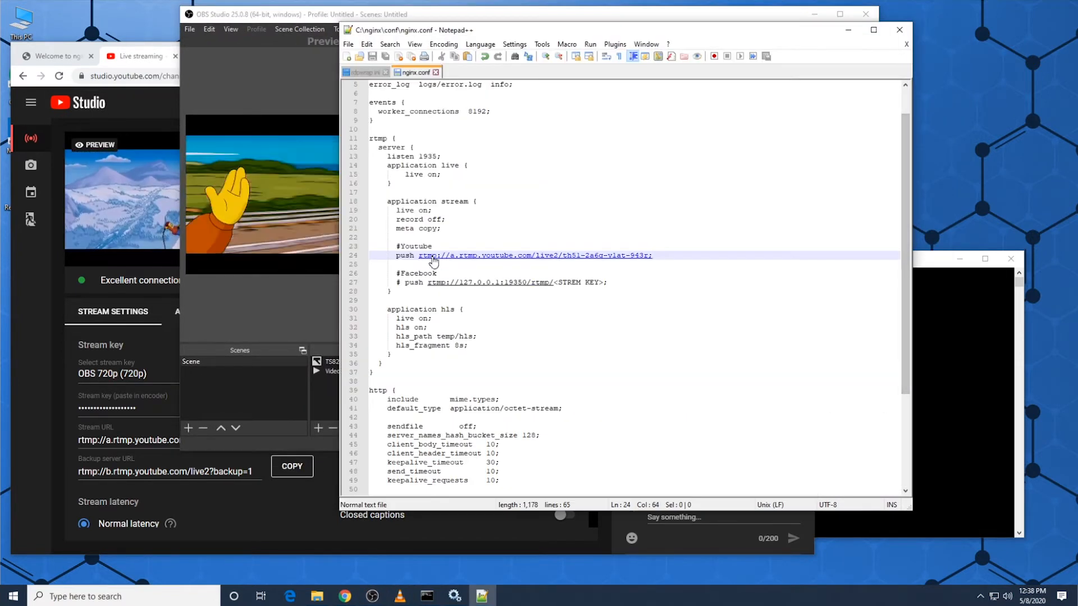
click(56, 268)
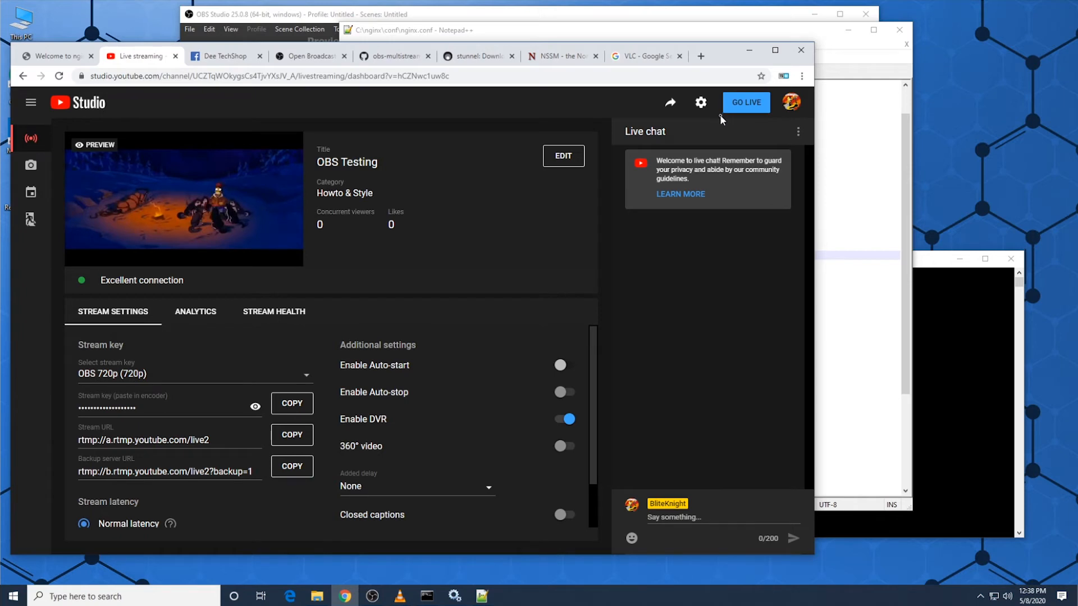
click(379, 599)
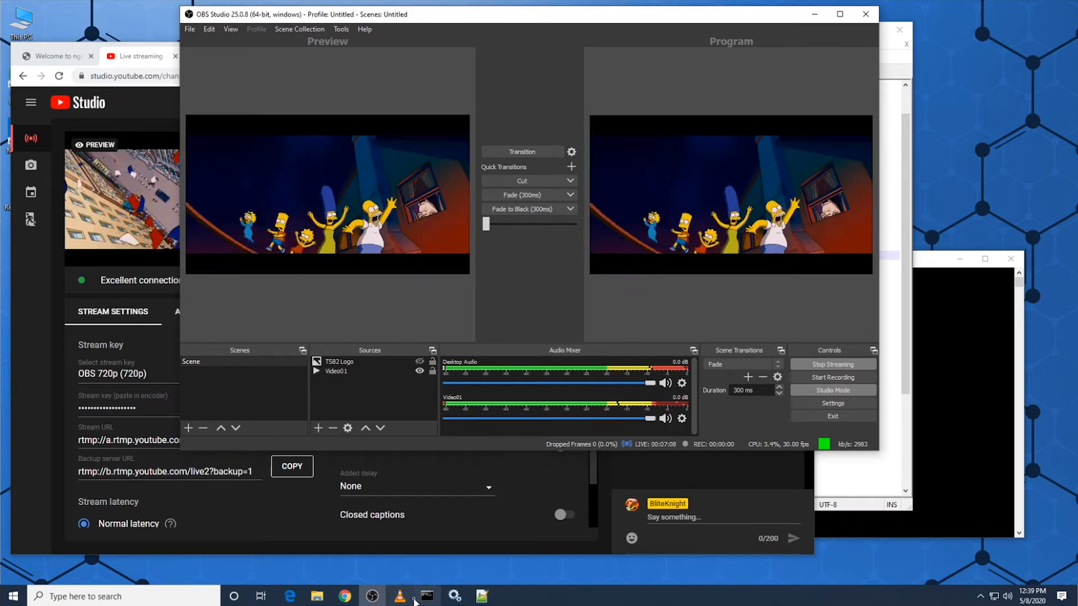
mouse_move(411, 602)
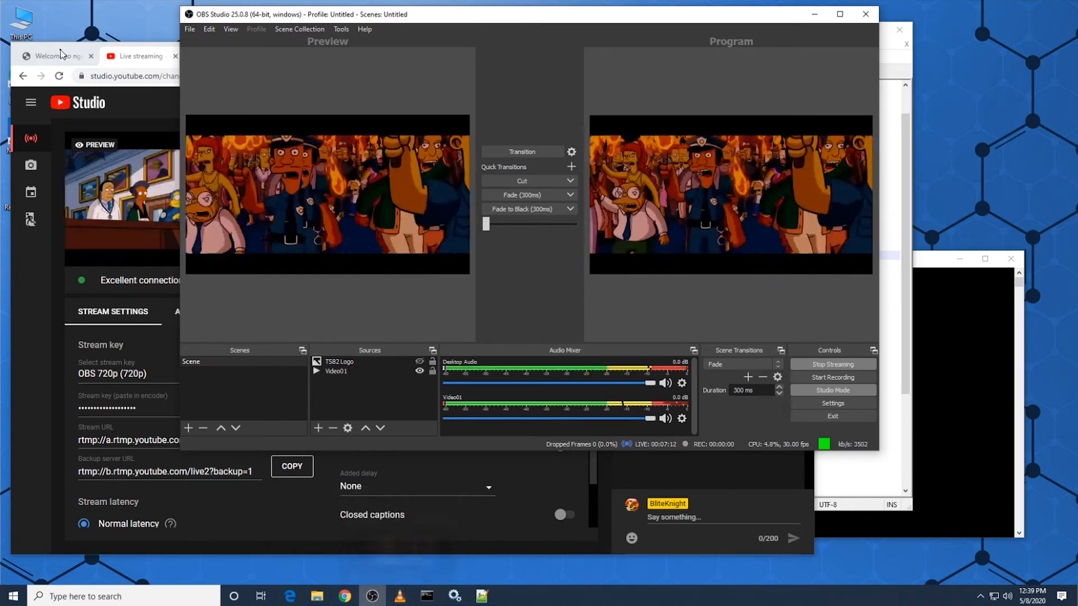
Step: Switch to the Facebook profile in the browser, start a live video, and open the form for scheduling it
click(108, 251)
click(224, 56)
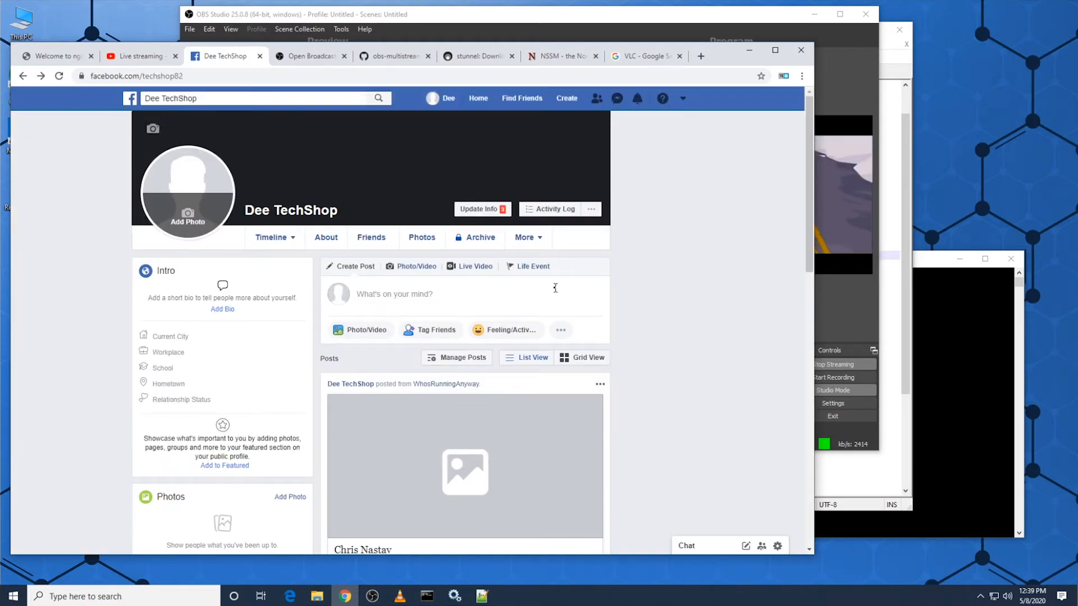
click(473, 268)
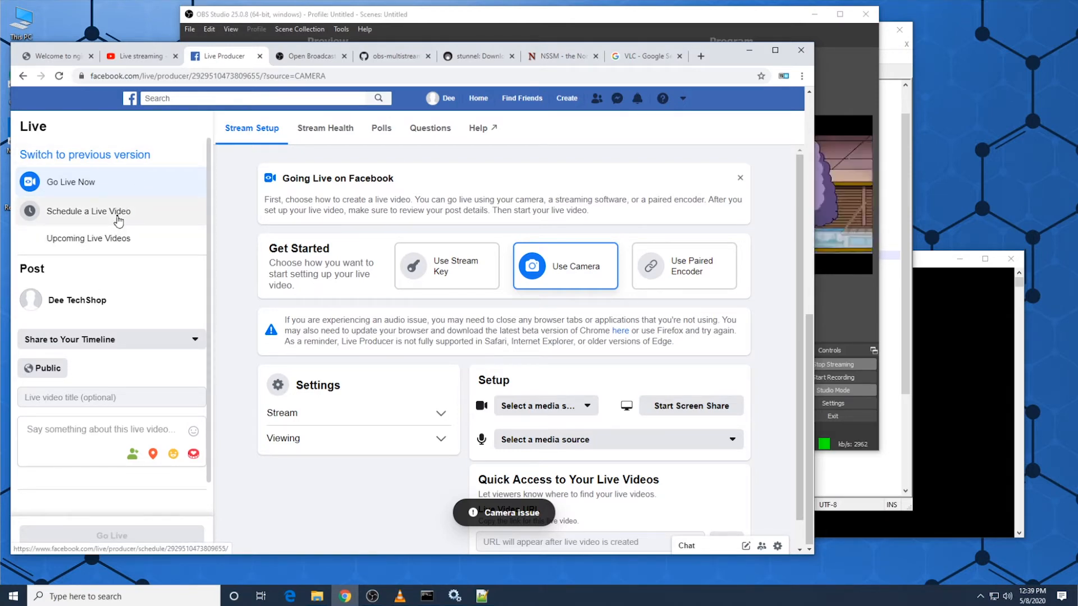
click(89, 217)
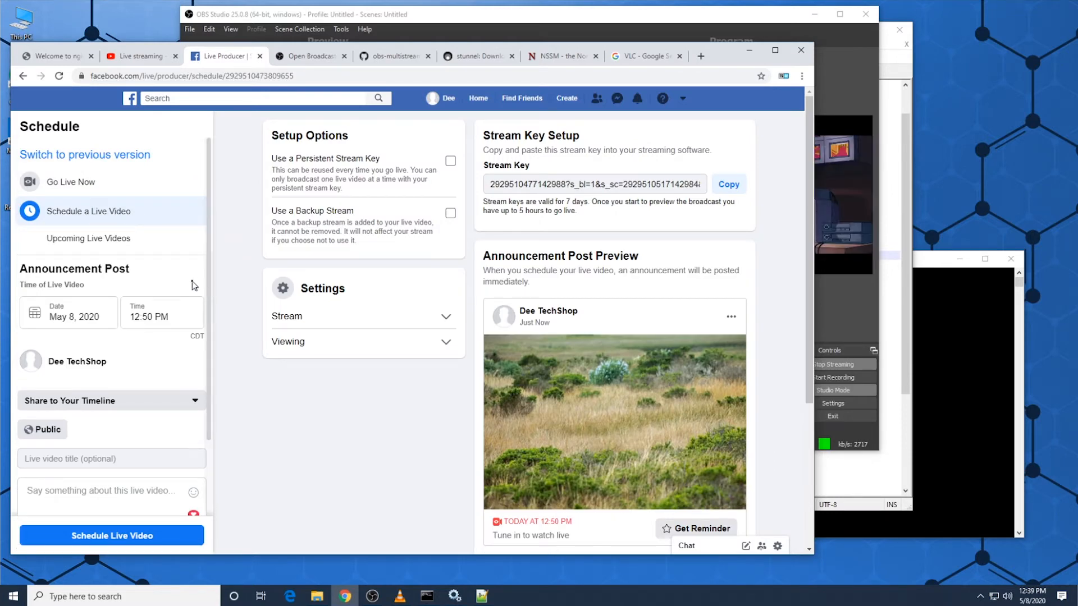
scroll(433, 442, down, 1)
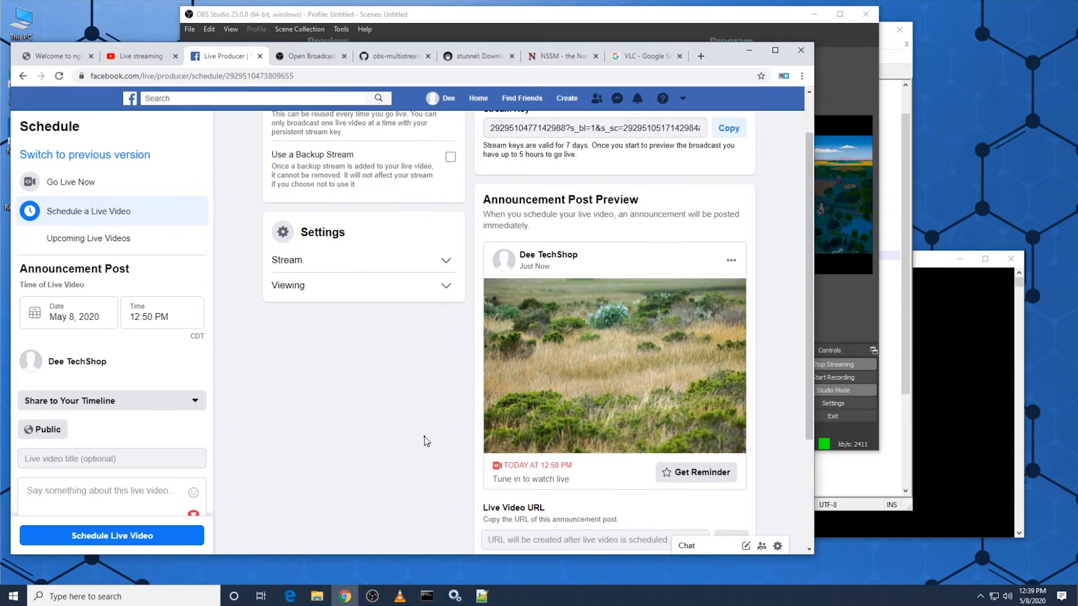
scroll(429, 441, up, 1)
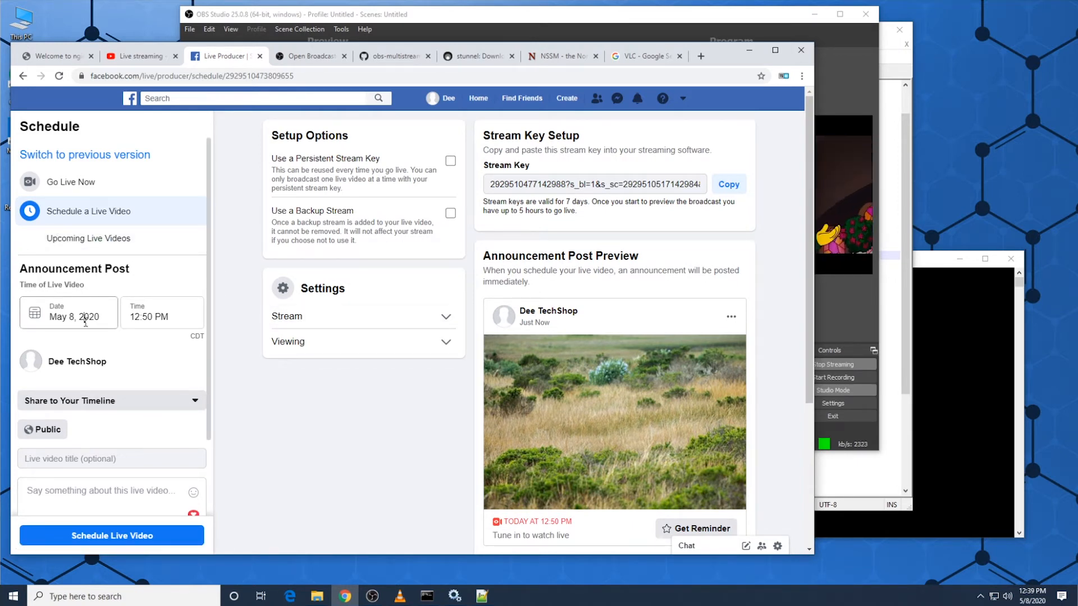
Step: Set the scheduled live video's date to May 9, 2020, expand the Stream settings, and enable the persistent stream key
click(85, 319)
click(169, 403)
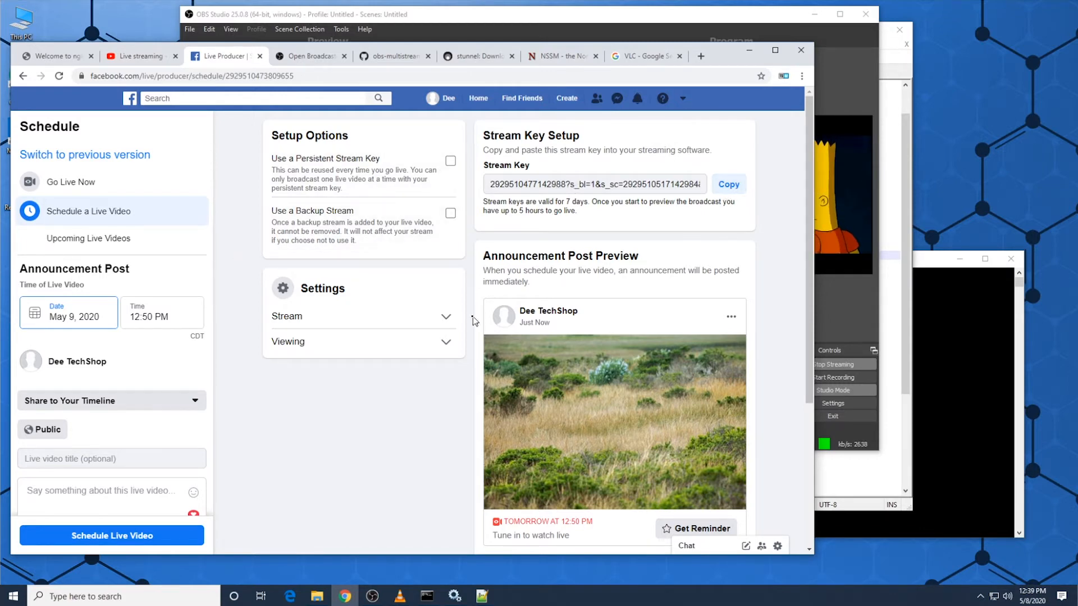
click(447, 318)
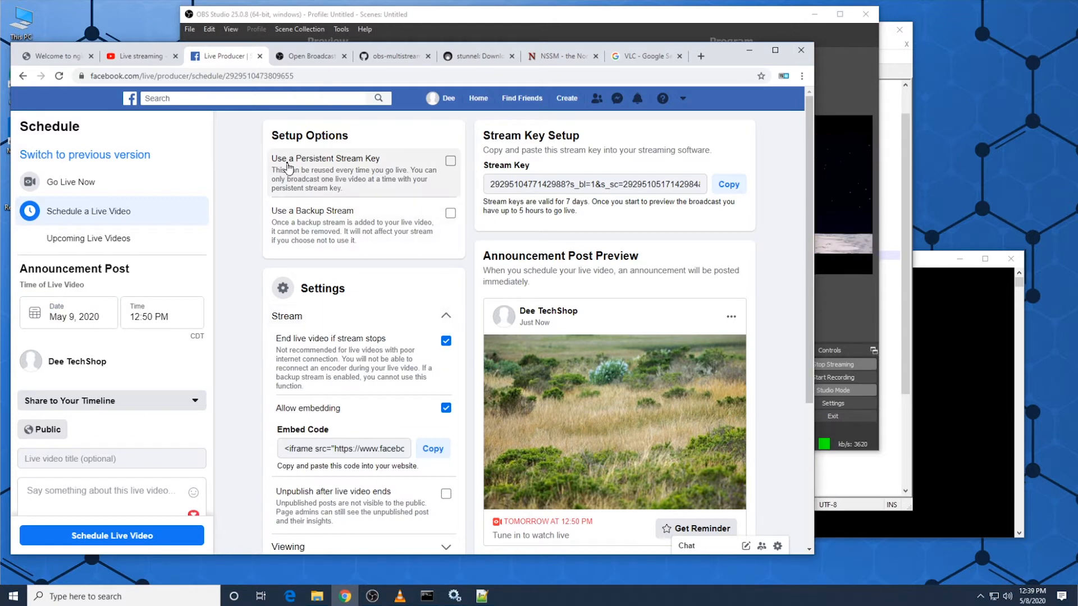
click(450, 162)
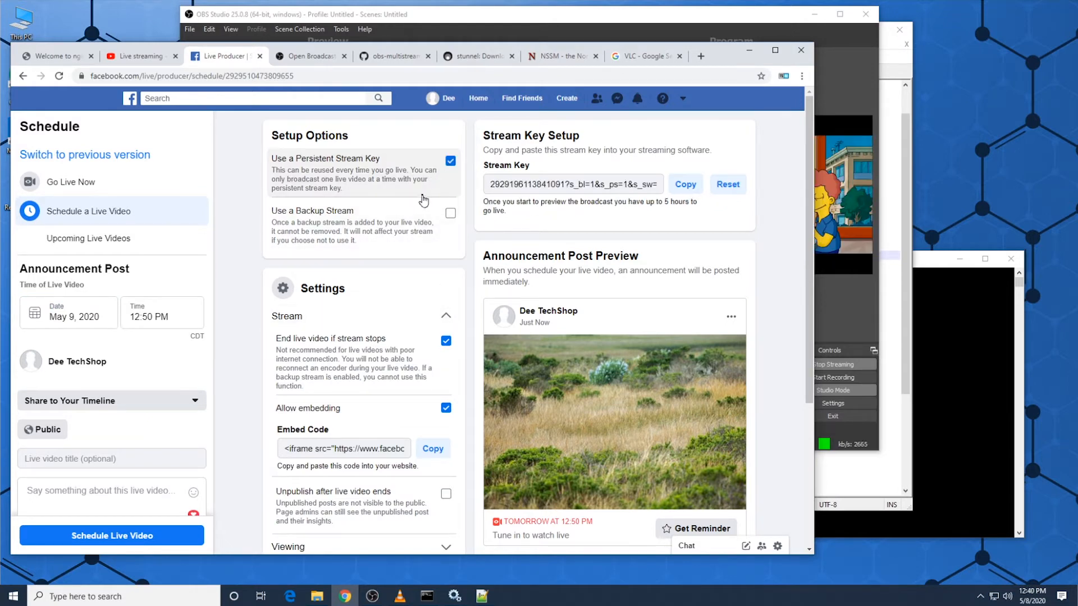
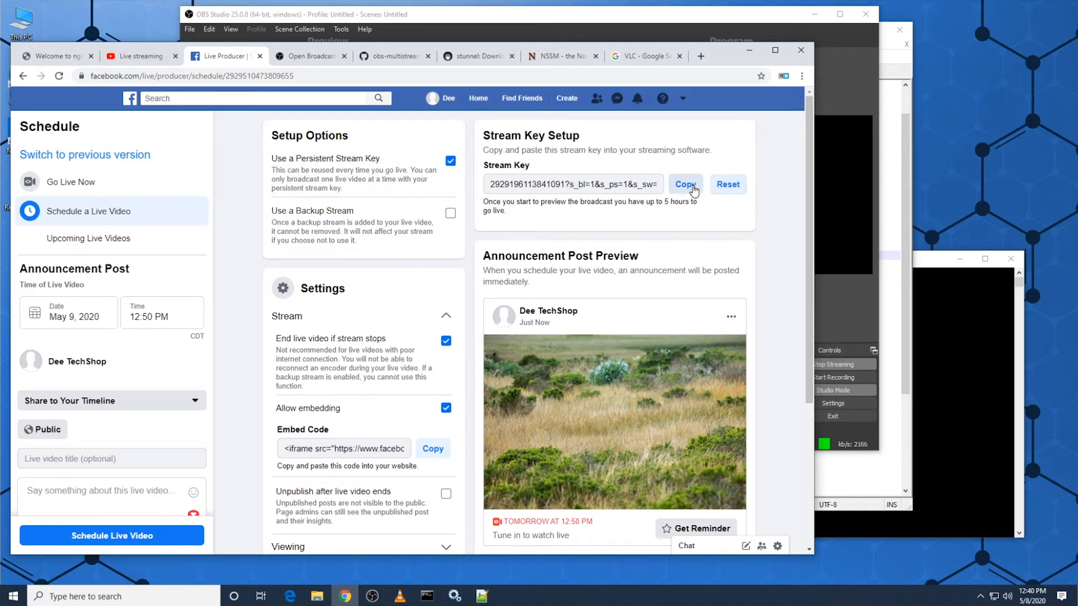
Step: Copy Facebook's persistent stream key and check the commented-out Facebook push line in nginx.conf
click(692, 188)
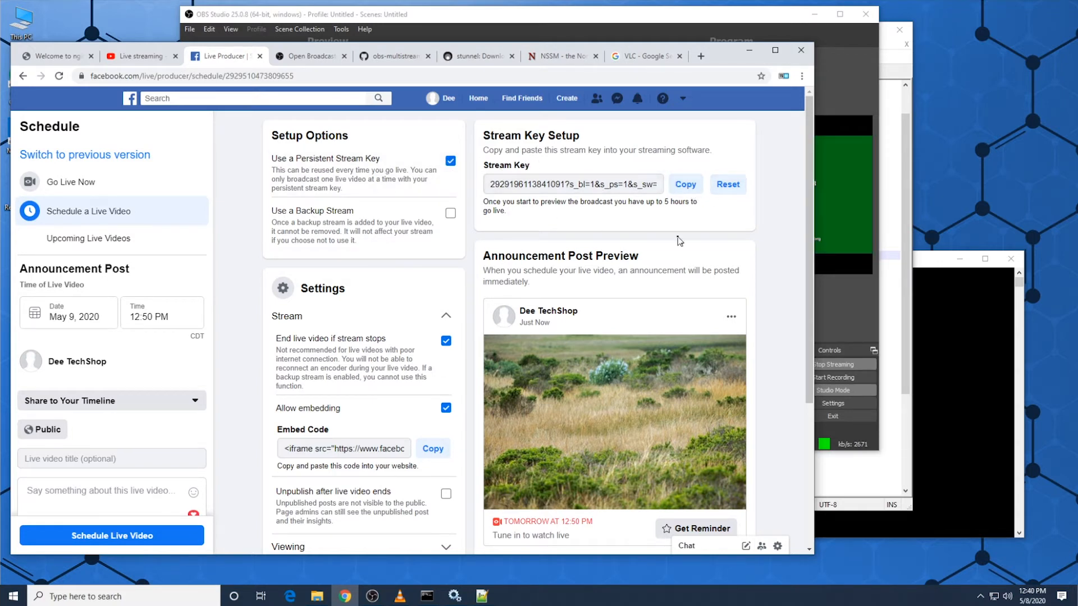
click(900, 369)
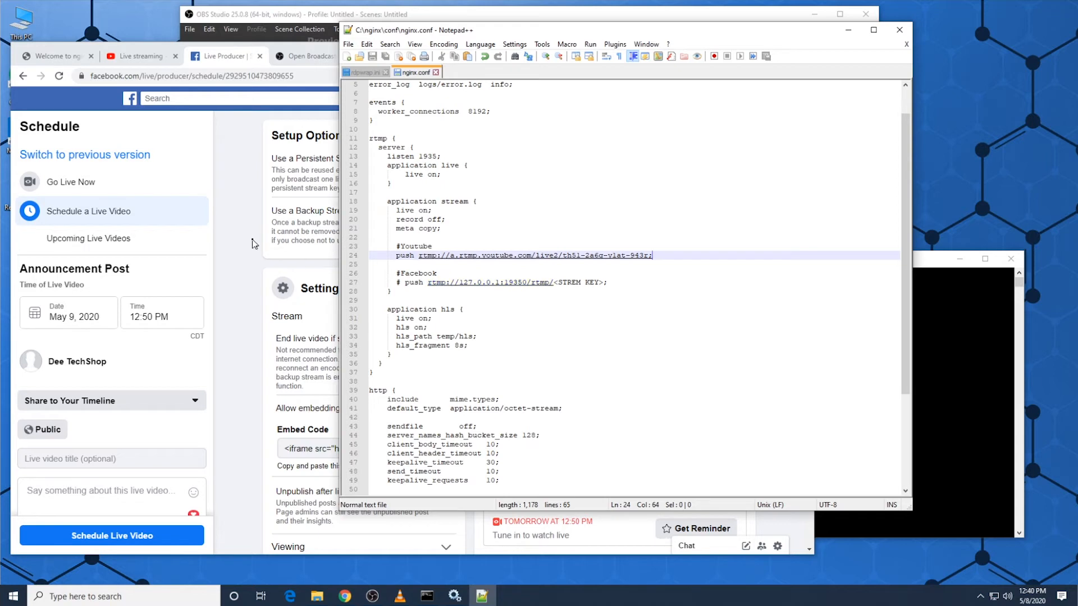
click(337, 258)
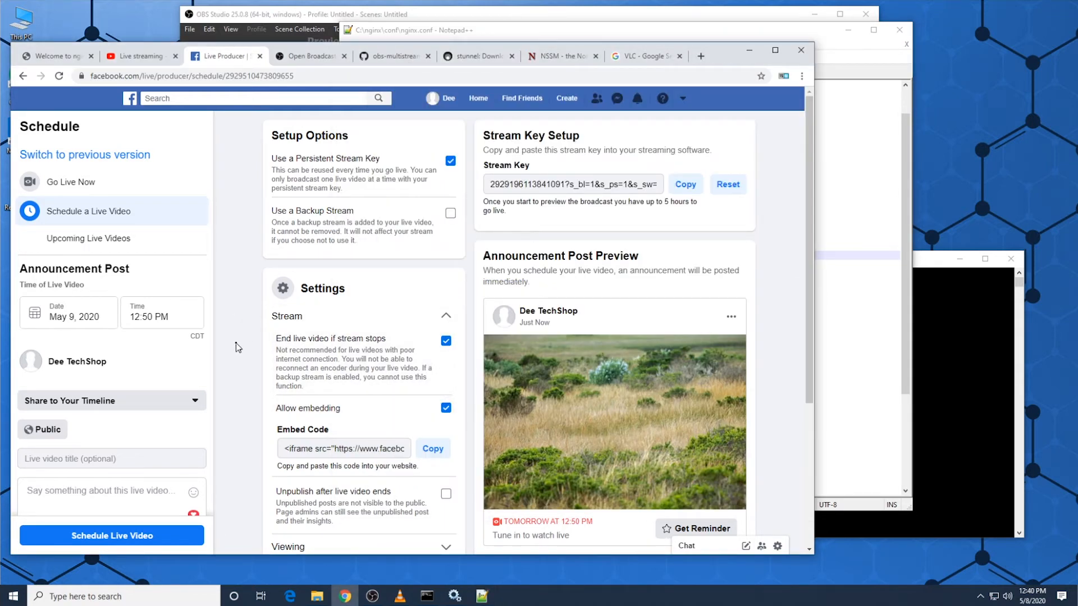
Step: Switch Facebook's Live Producer to going live now and highlight the server URL in the live stream setup
scroll(238, 360, down, 3)
scroll(282, 481, up, 3)
click(62, 186)
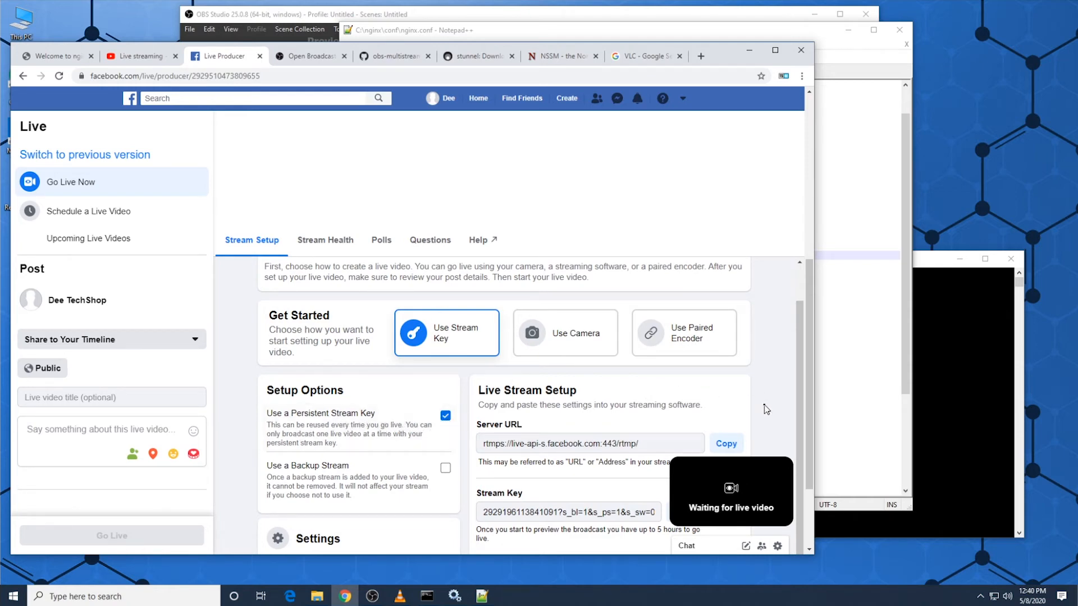
scroll(772, 409, down, 1)
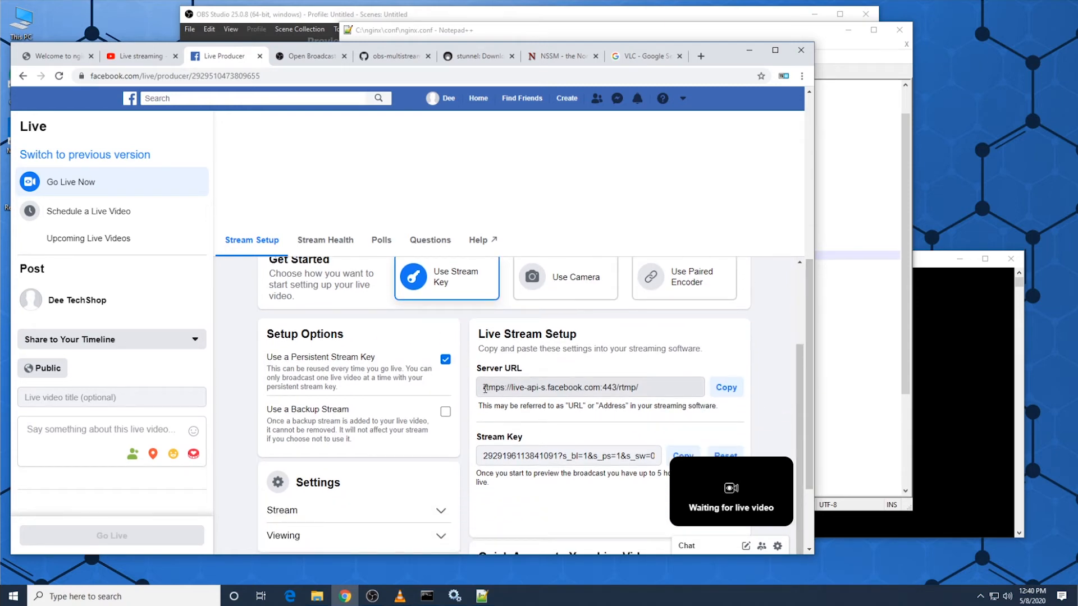
double_click(485, 388)
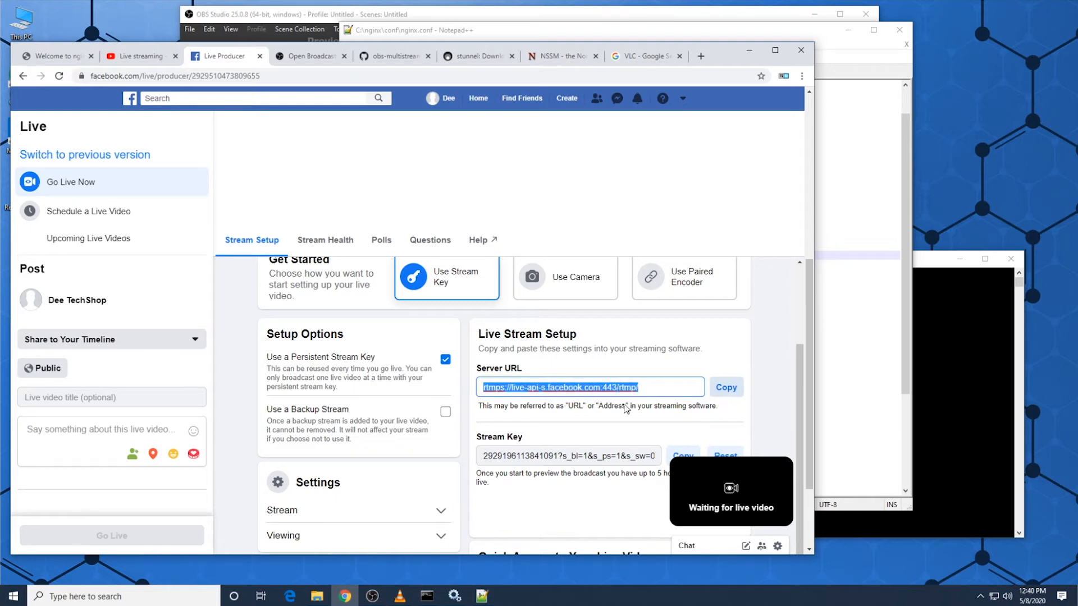
Step: Compare the Facebook push address in nginx.conf with the RTMPS server URL in Facebook's live stream setup
click(822, 343)
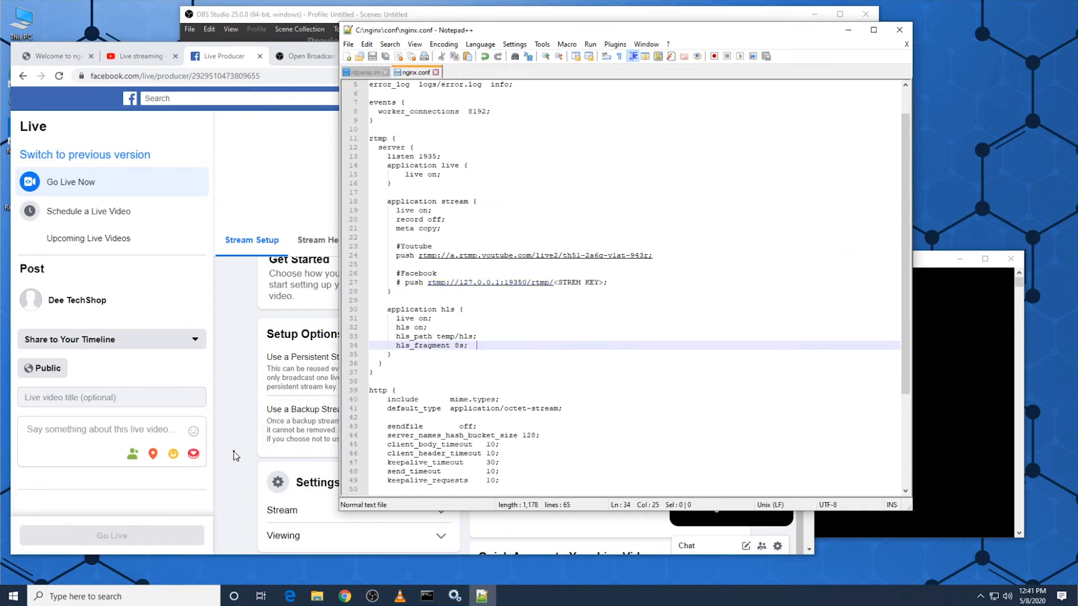
click(315, 425)
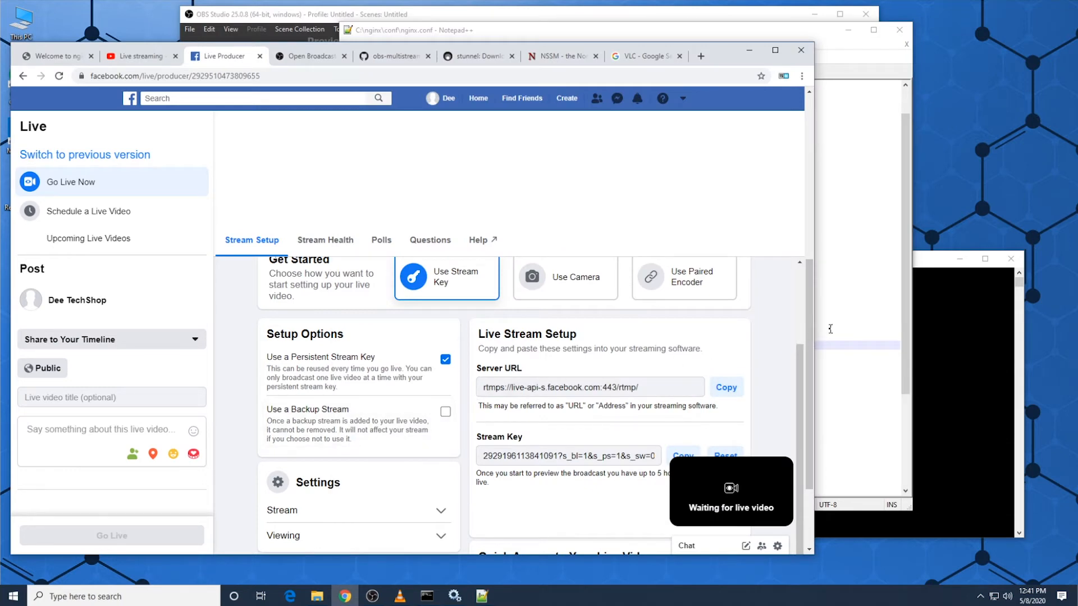
click(482, 597)
click(461, 598)
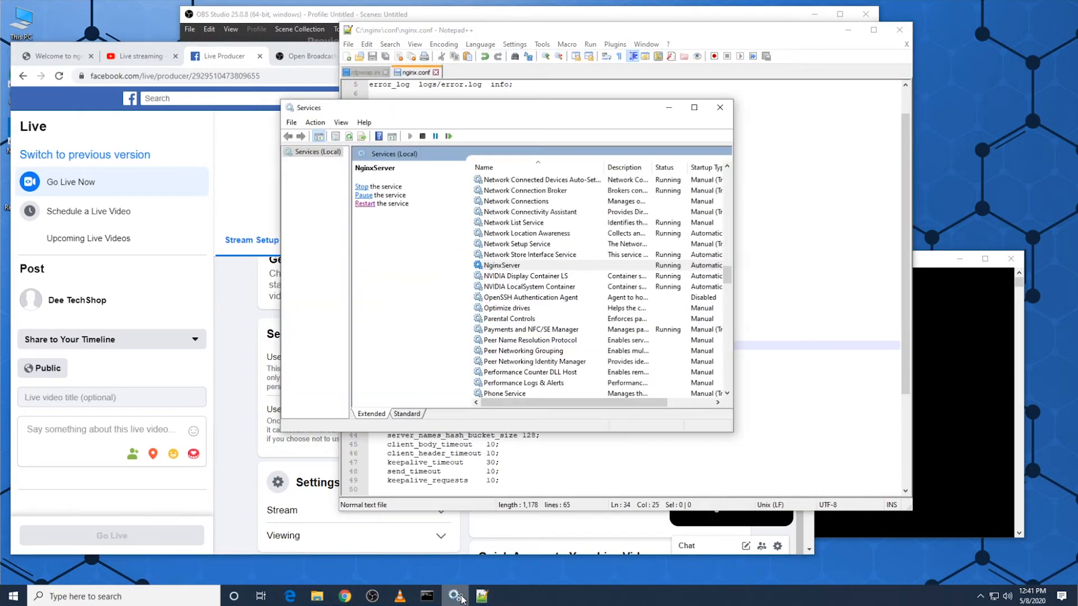
click(225, 428)
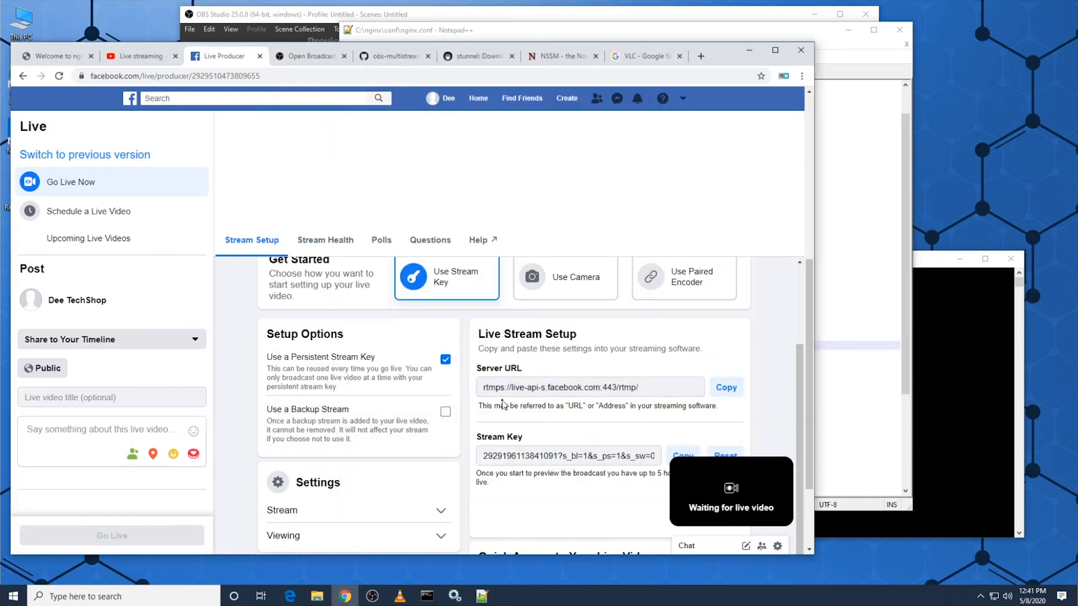
drag(483, 387, 645, 387)
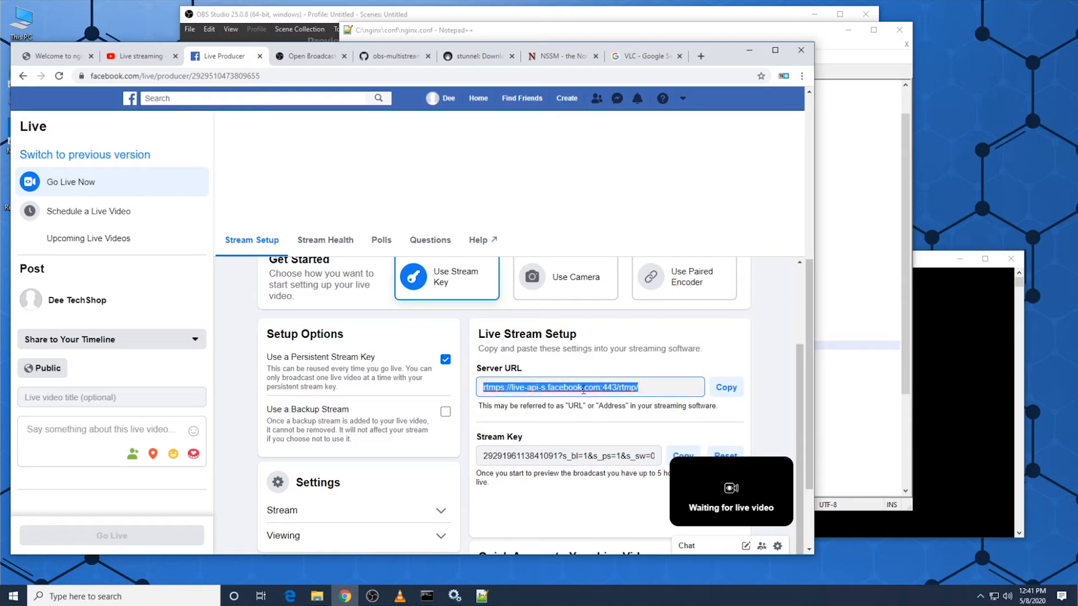
Step: Locate the stunnel-5.56-win64-installer.exe download among the latest versions on the stunnel website
click(464, 58)
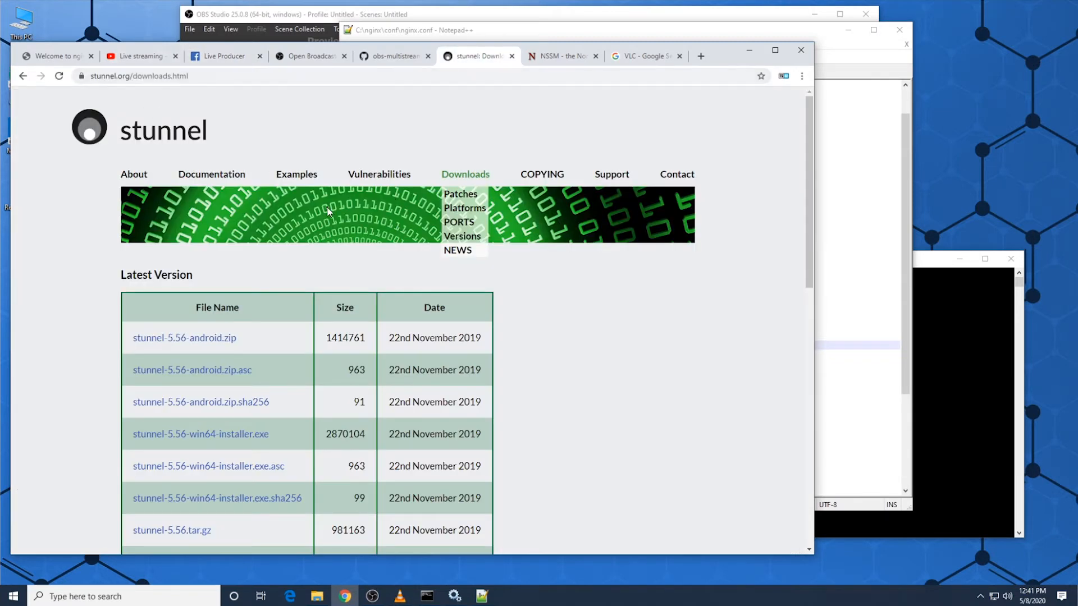
drag(805, 242, 808, 292)
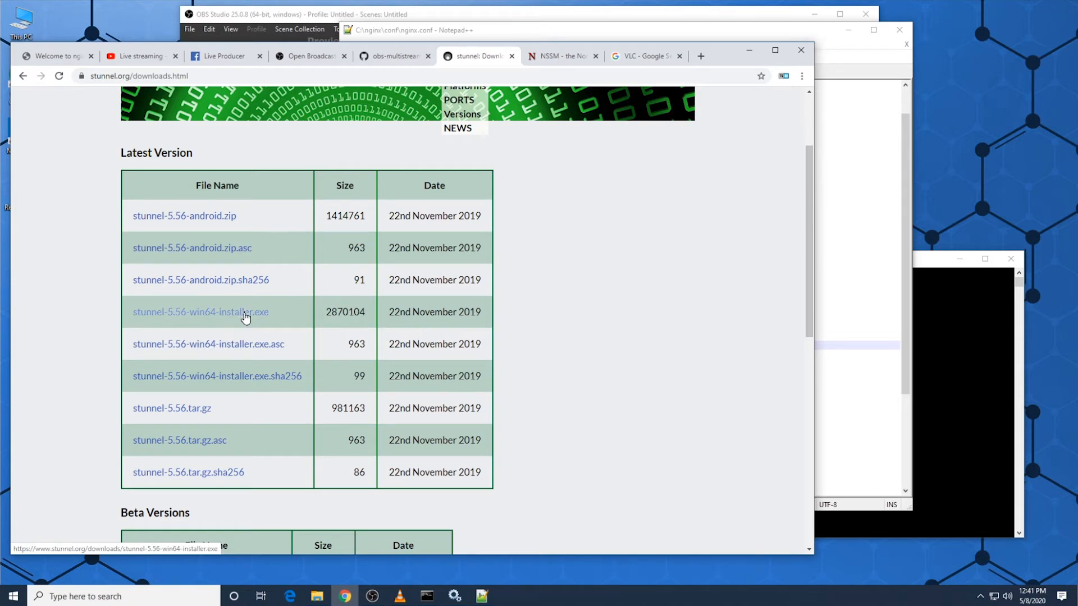
scroll(242, 322, down, 3)
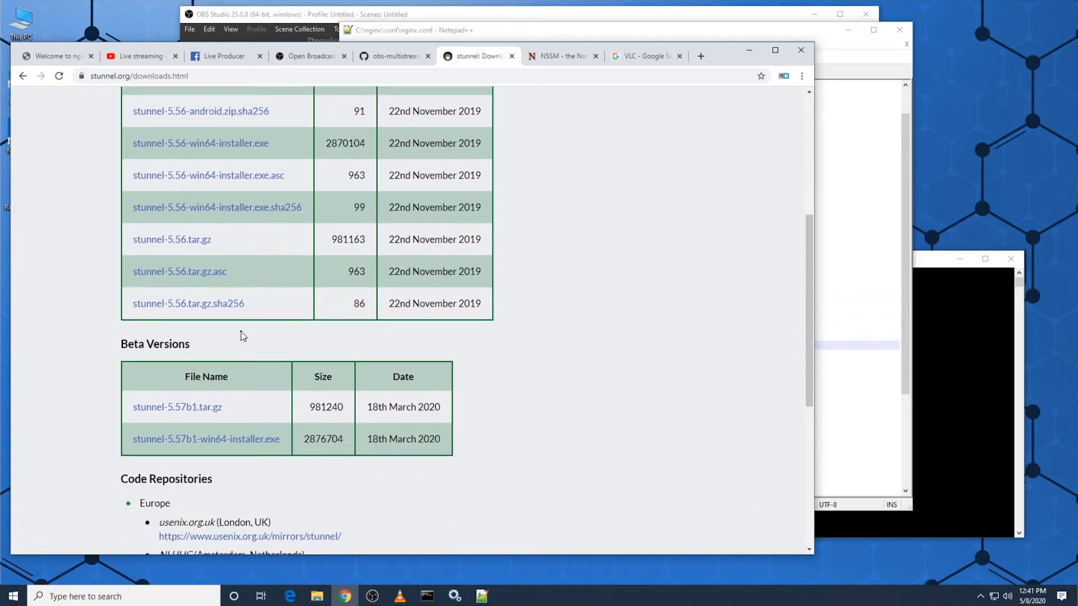
scroll(242, 336, up, 3)
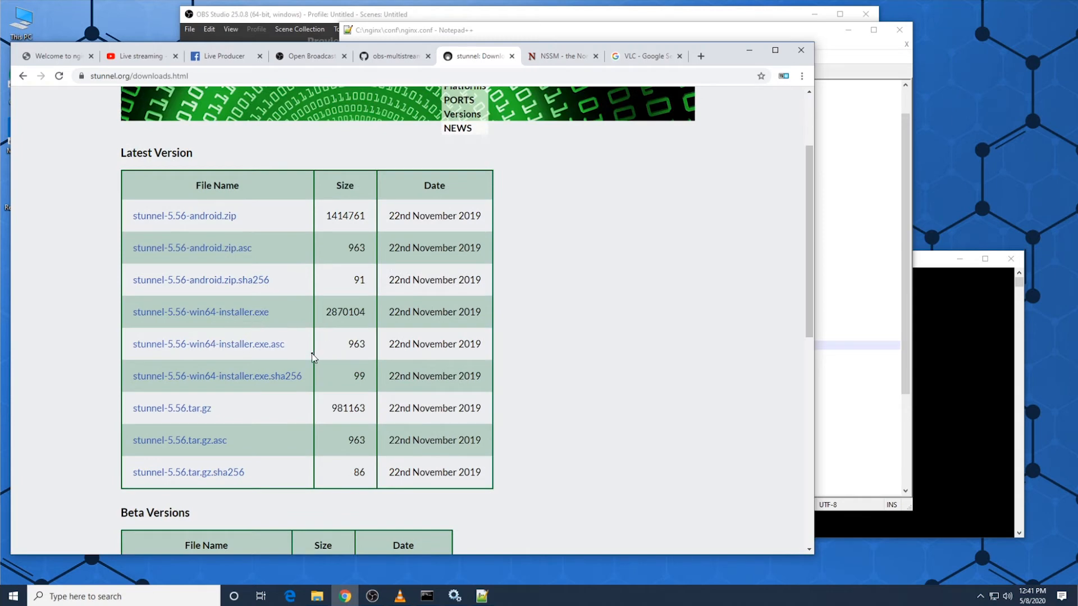
click(251, 317)
Step: Run stunnel-5.56-win64-installer from C:\delme and install it for anyone using this computer with the default components
click(317, 596)
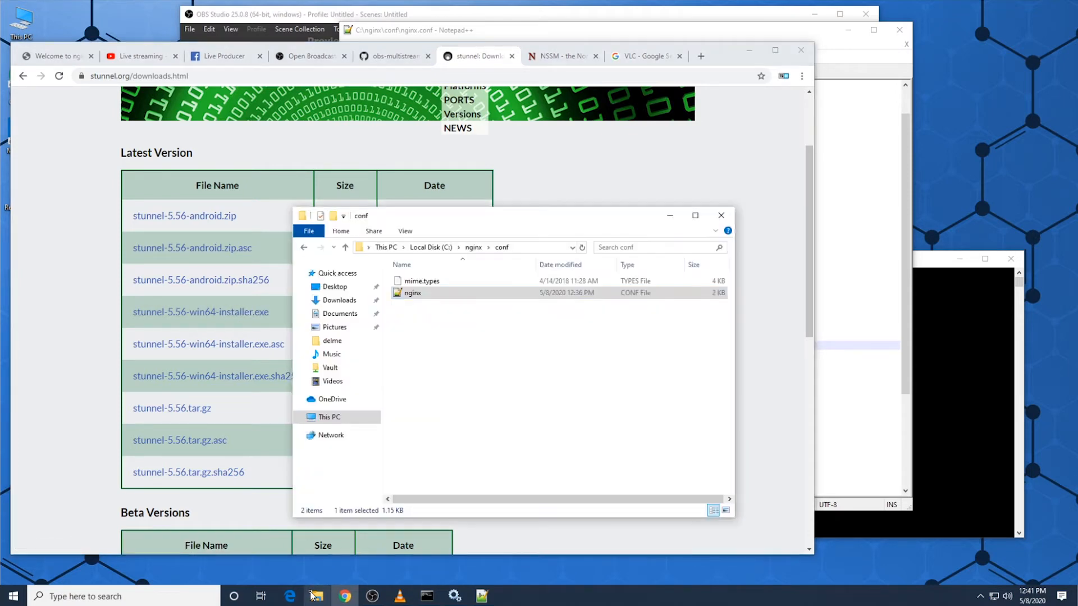
click(430, 247)
double_click(415, 282)
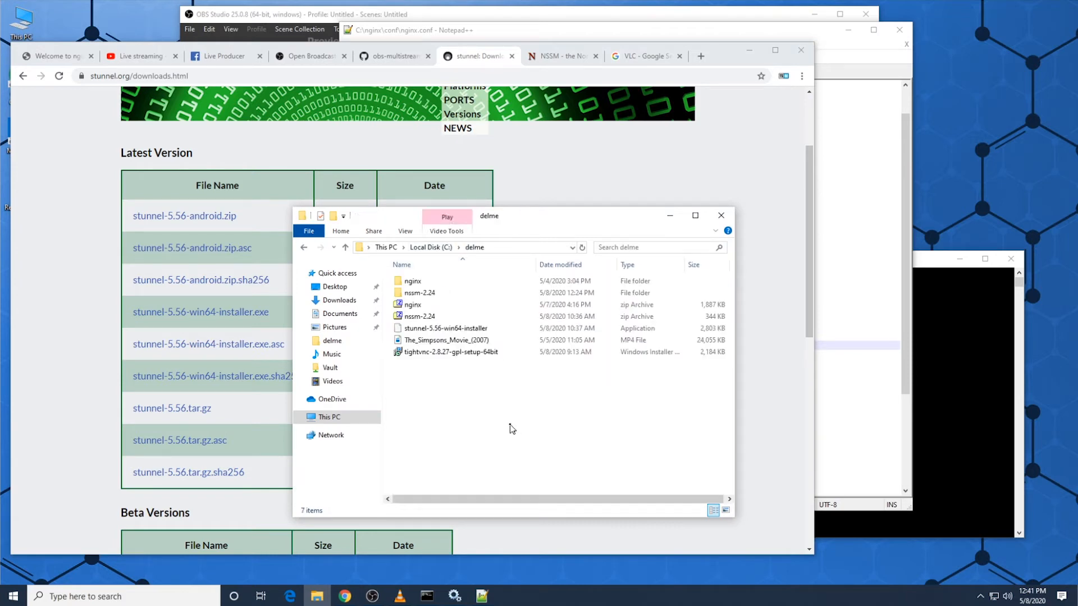
double_click(444, 329)
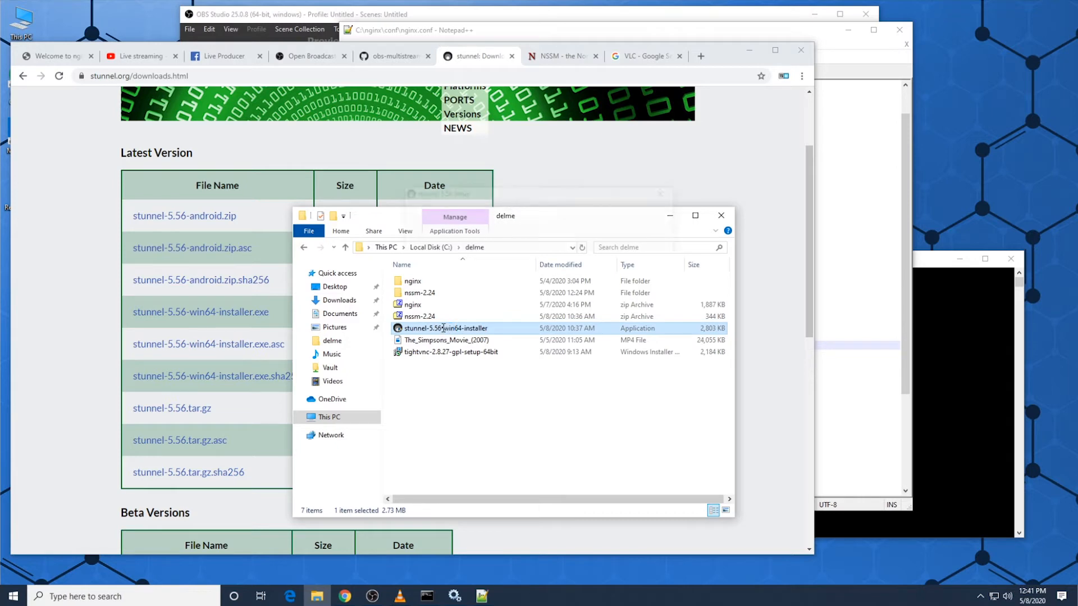
click(596, 388)
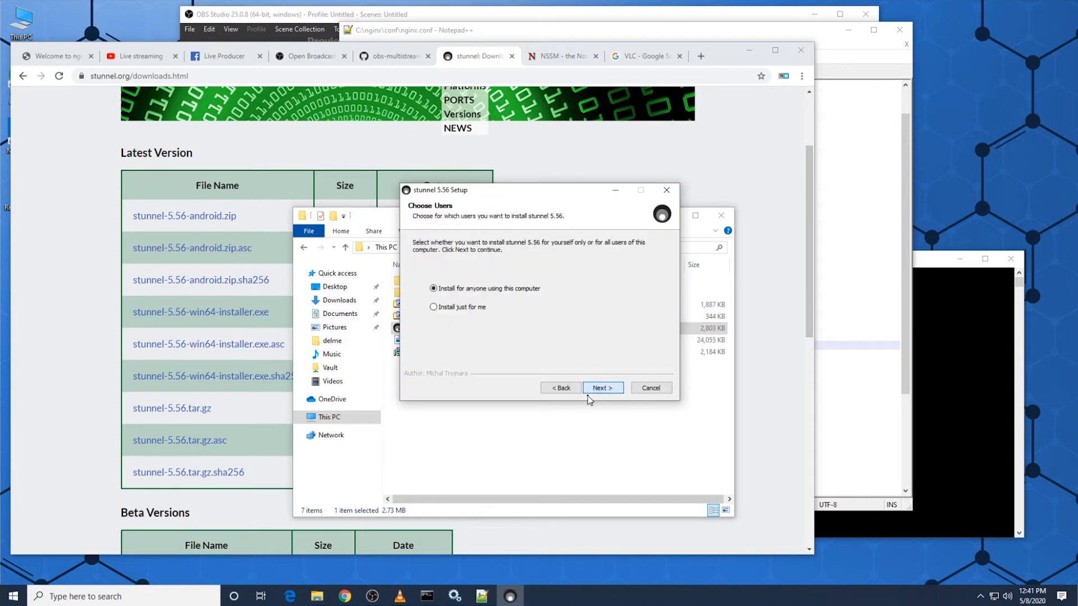
click(621, 392)
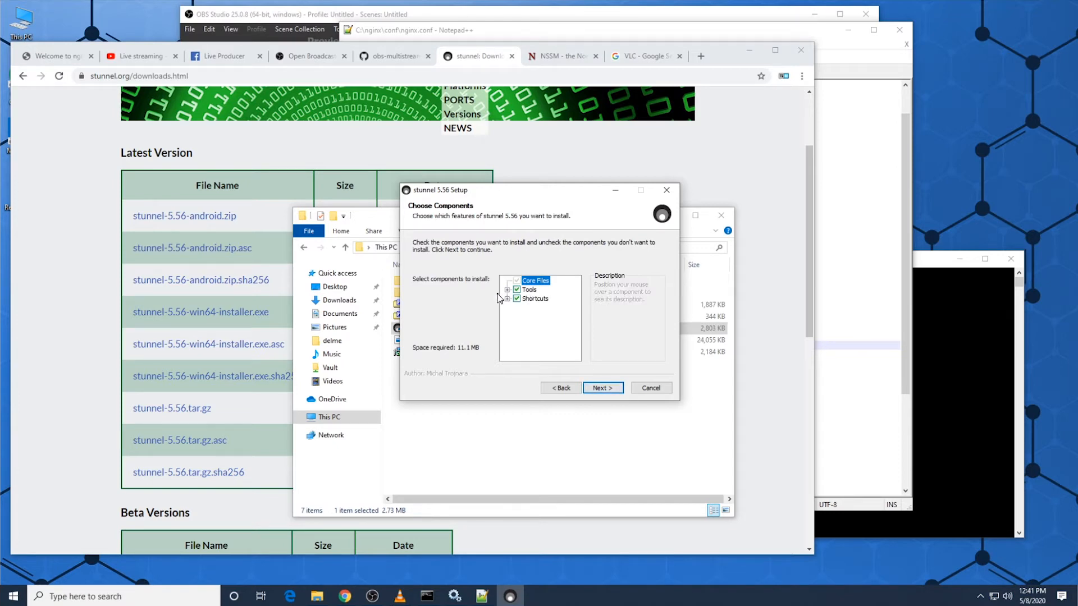
click(617, 389)
click(616, 390)
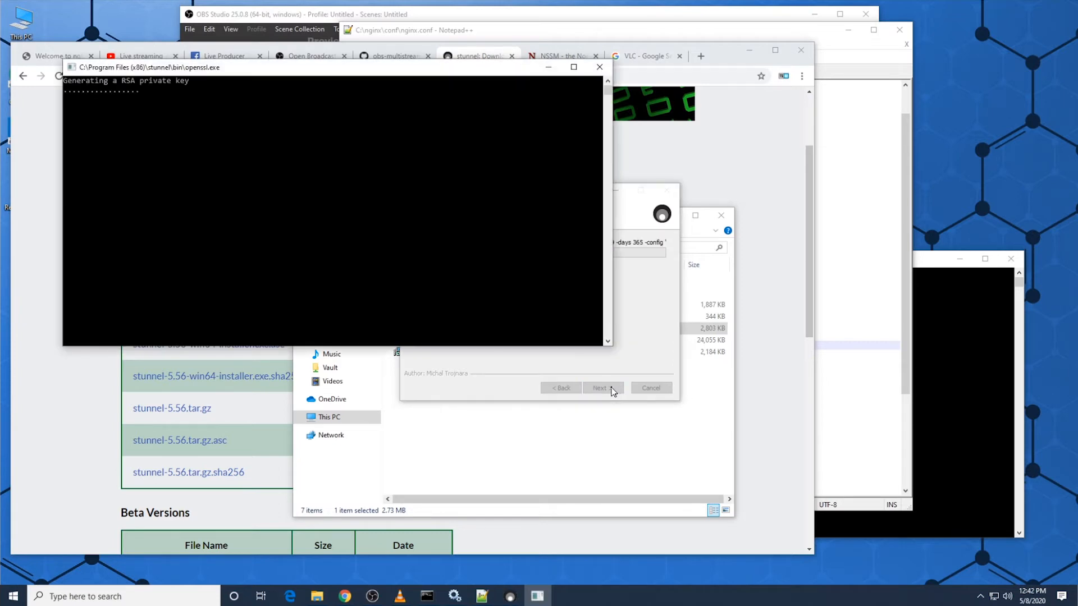
Step: Generate the stunnel certificate with country code US and default values for the other fields, and finish Setup without starting stunnel
click(421, 271)
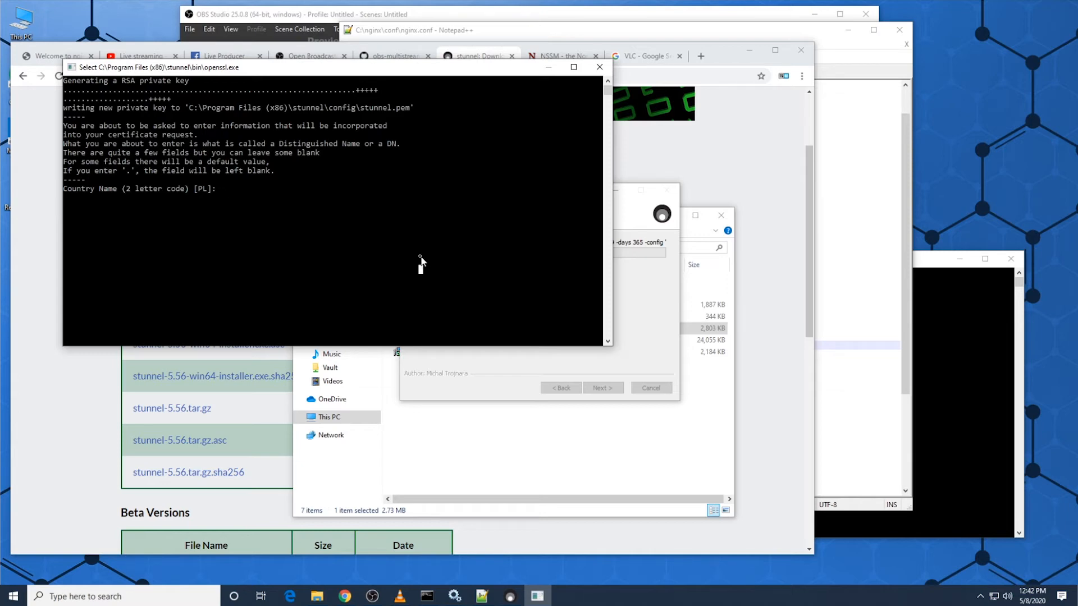
drag(312, 76, 398, 169)
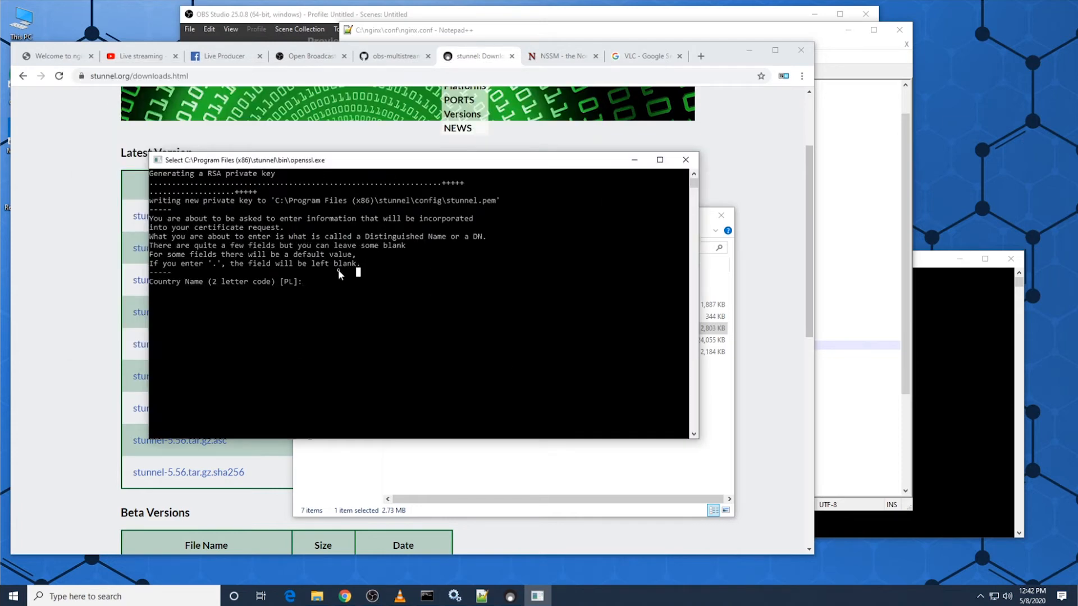
key(Escape)
text(US)
key(Return)
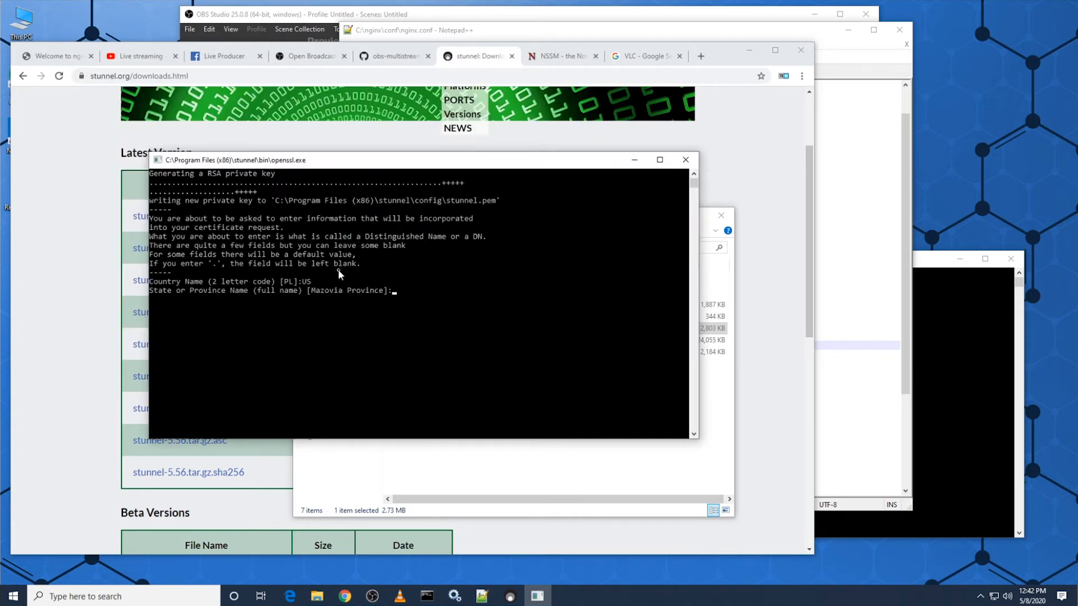
key(Return)
key(Return)
key(Return)
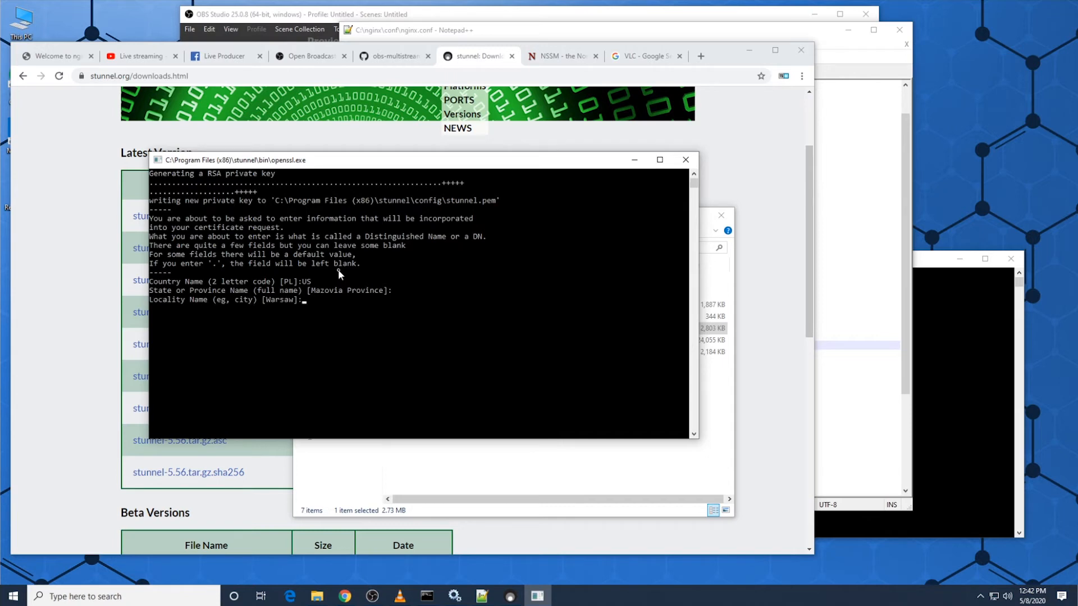
key(Return)
key(Return)
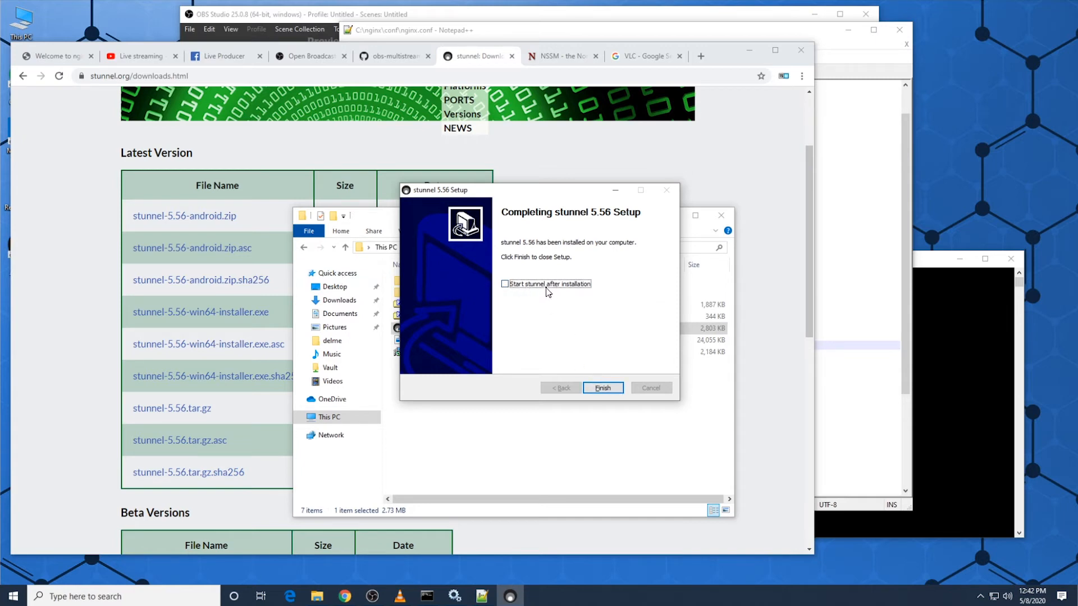
click(600, 388)
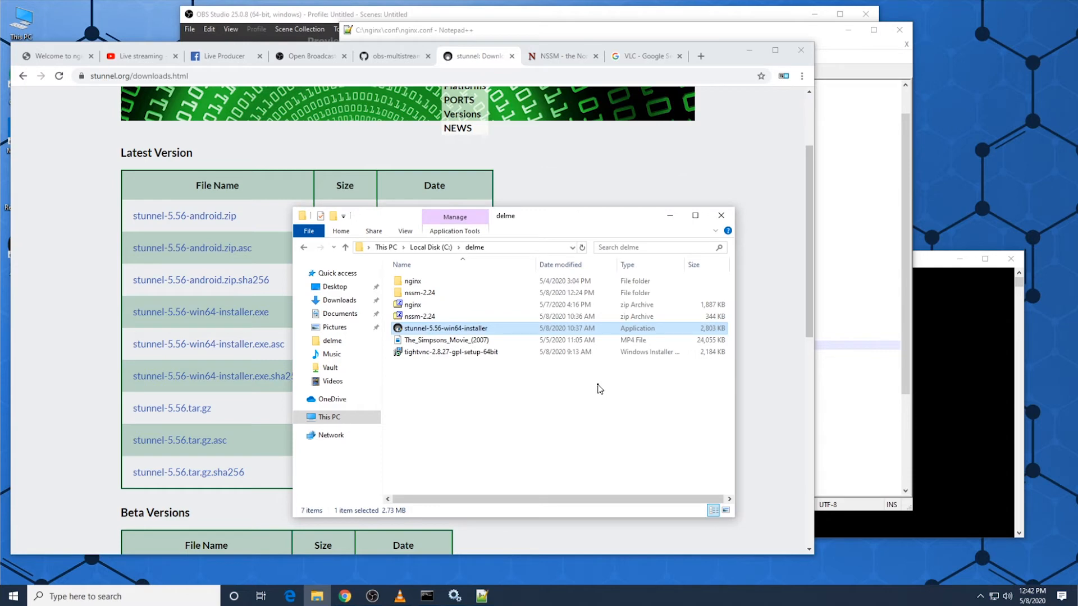
Step: Start the stunnel GUI and open its configuration file for editing
click(3, 600)
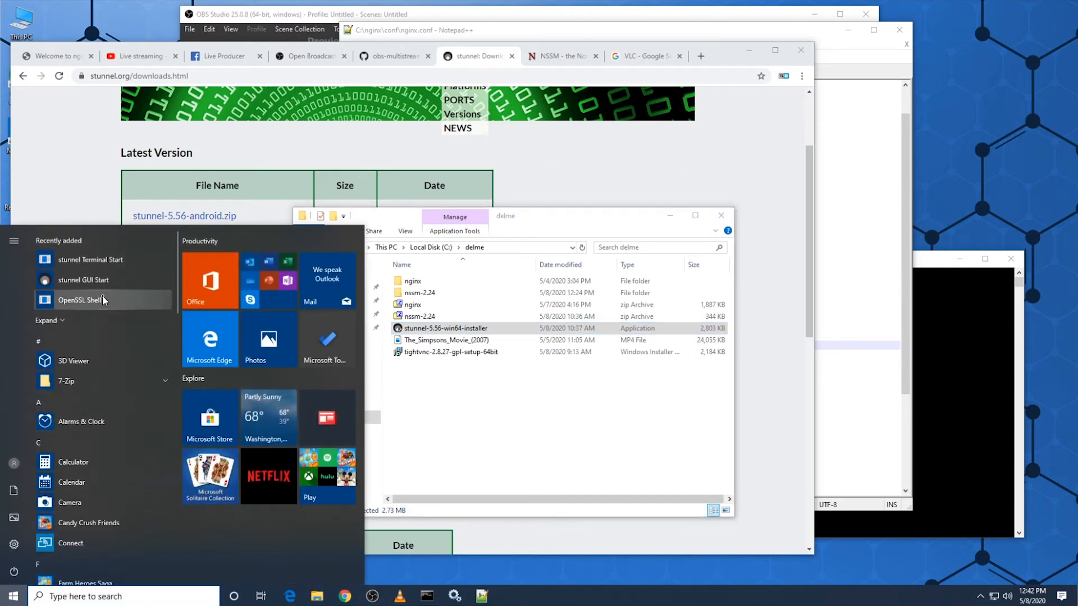
click(103, 281)
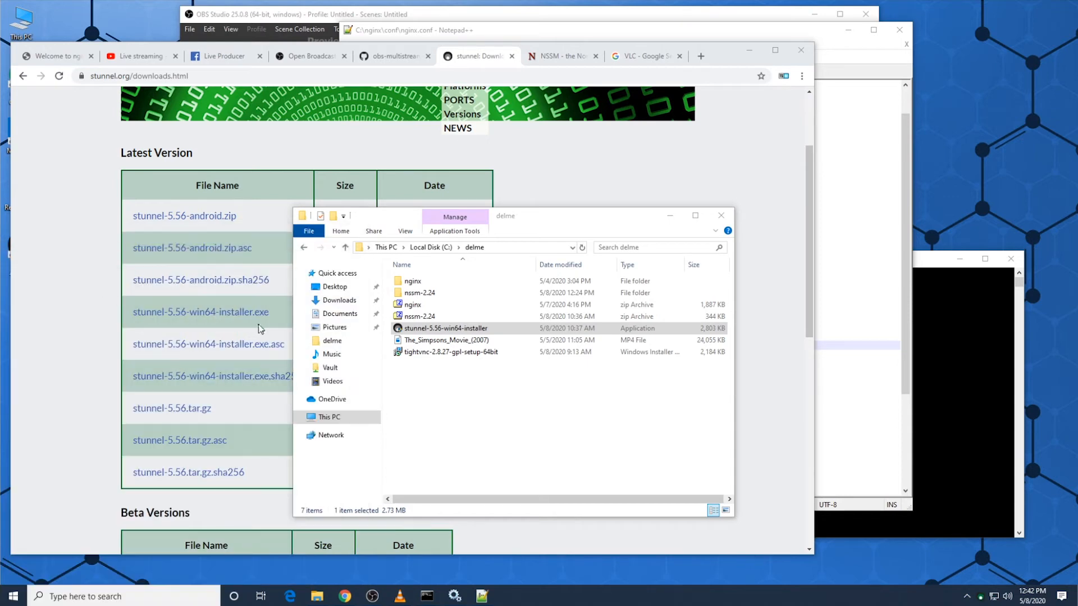
right_click(980, 600)
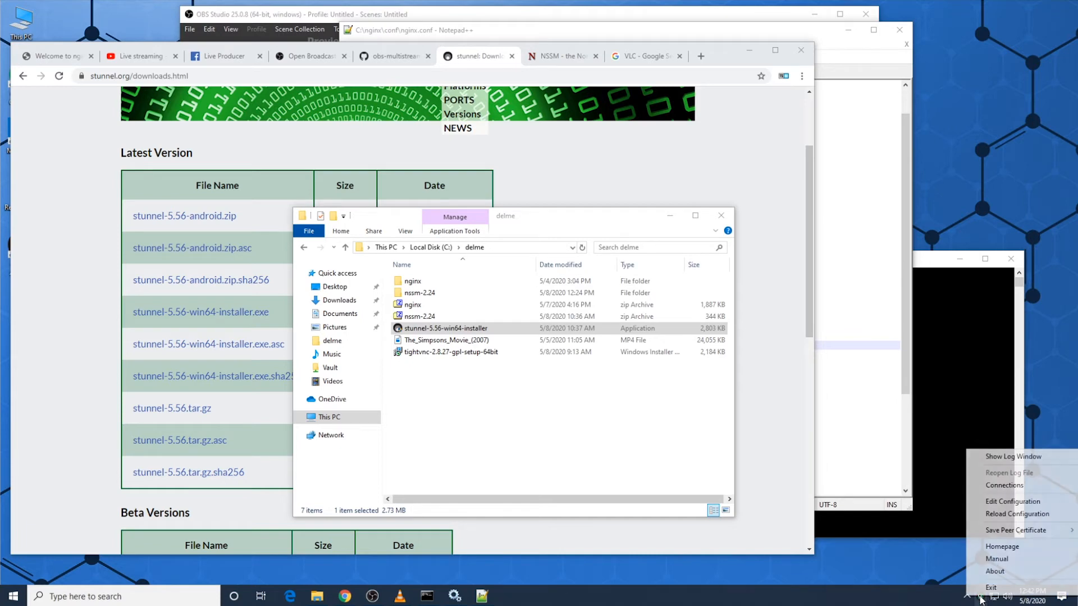
click(1010, 505)
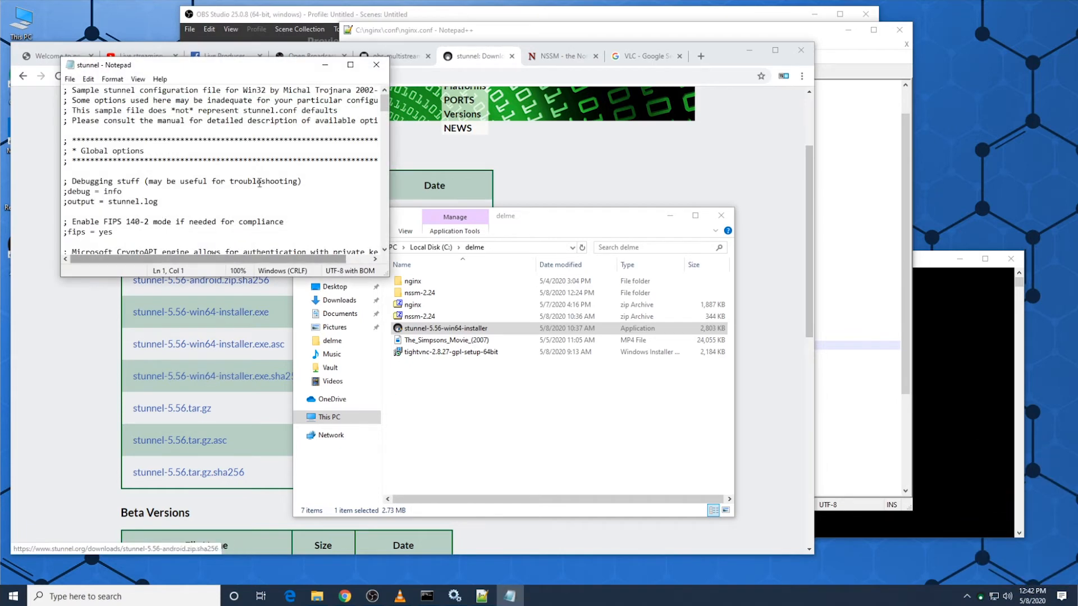
Step: Enlarge the Notepad window, delete the entire sample stunnel configuration, and save the emptied file
drag(389, 271, 850, 562)
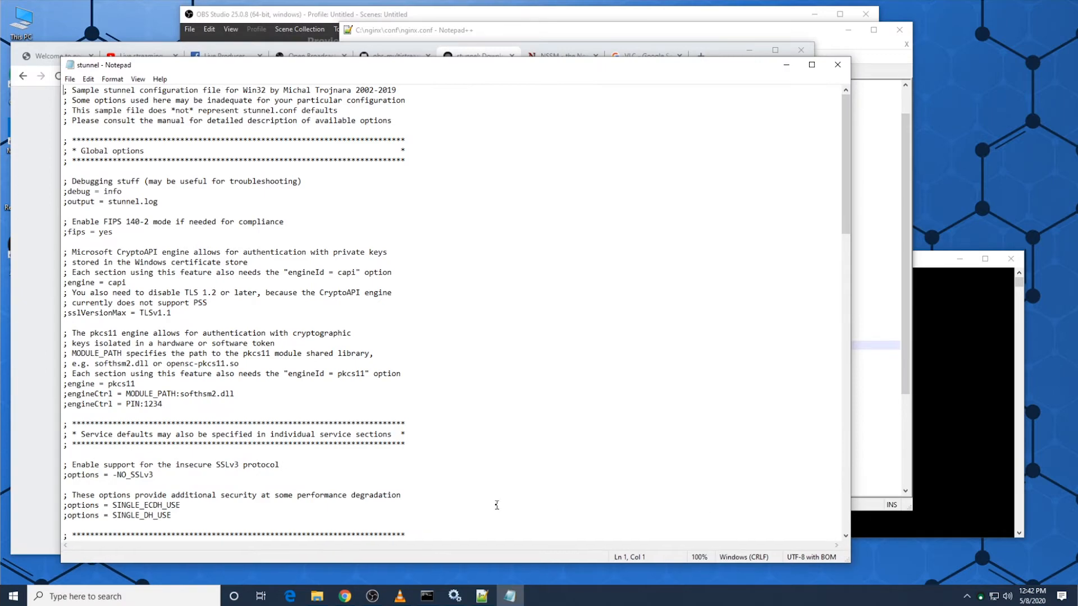
click(463, 494)
scroll(464, 494, down, 20)
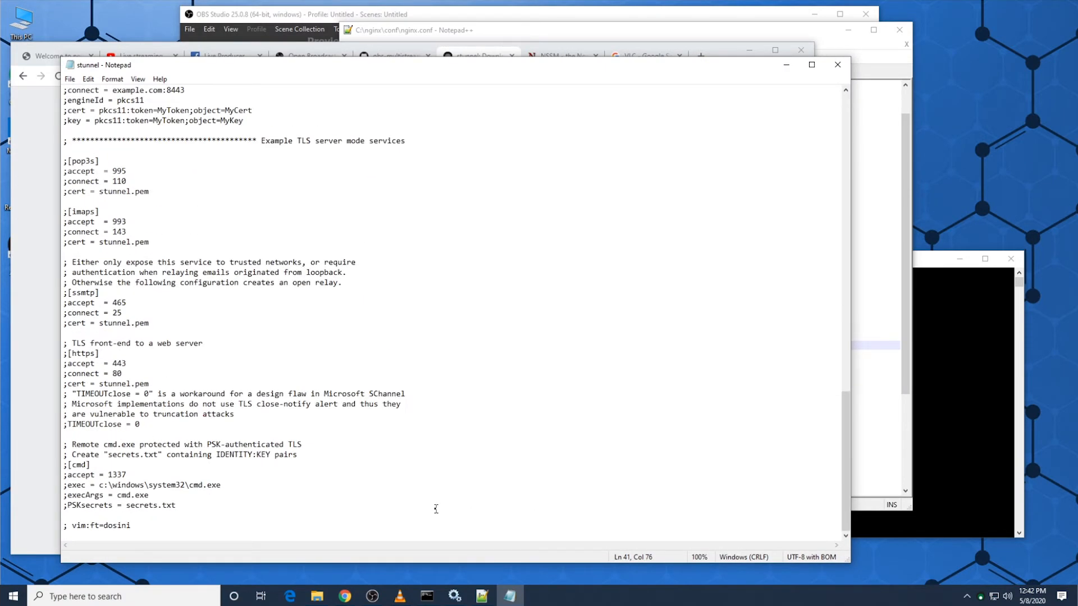
scroll(435, 509, up, 20)
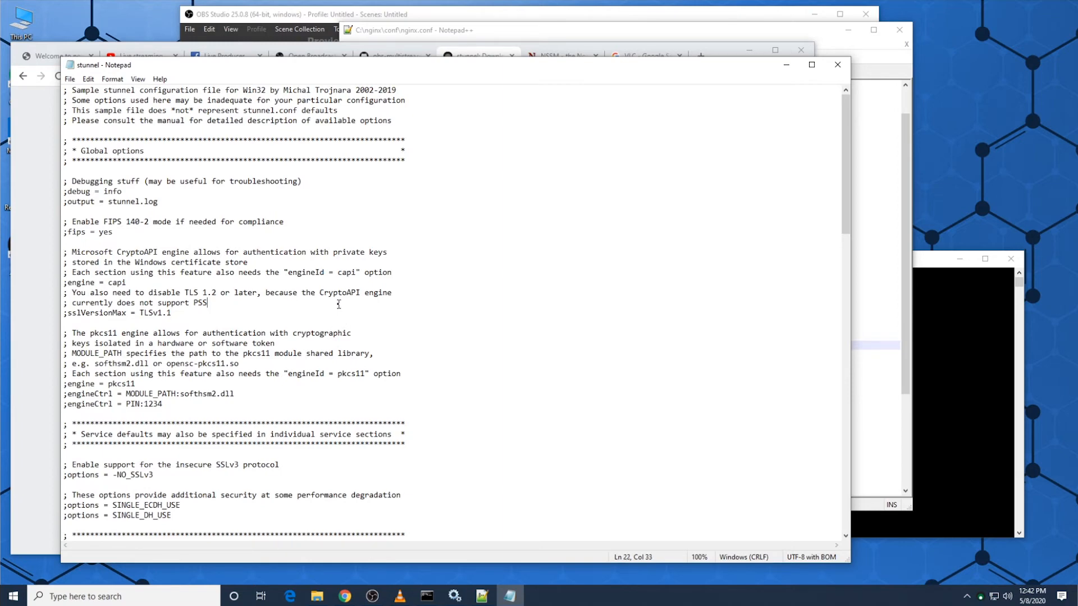
key(ctrl+a)
key(Delete)
key(ctrl+s)
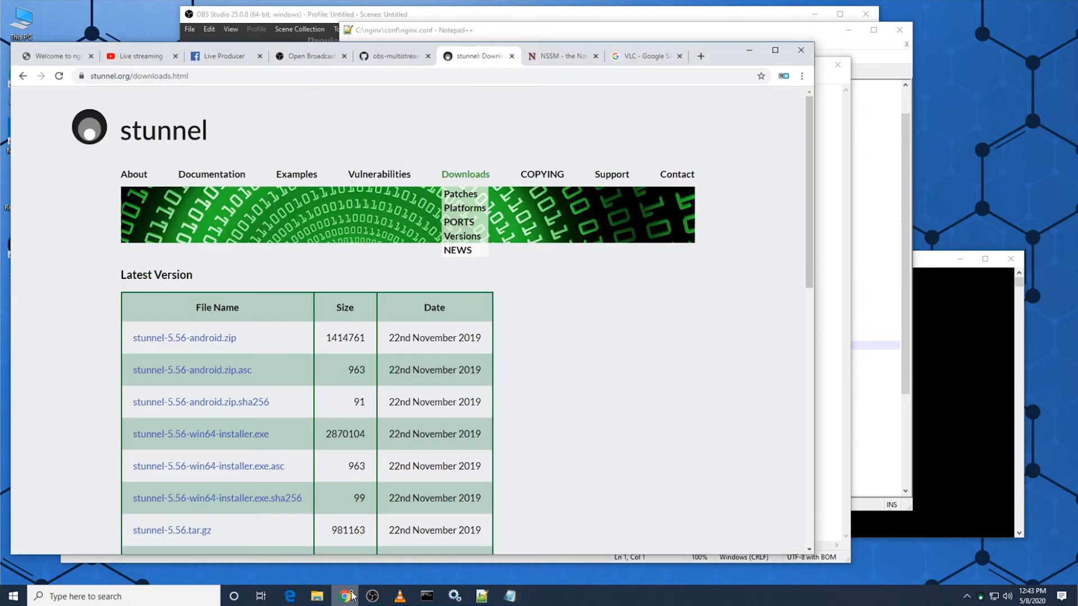
Step: Copy the full contents of stunnel.conf from the obs-multistreaming GitHub repository in Chrome
click(368, 539)
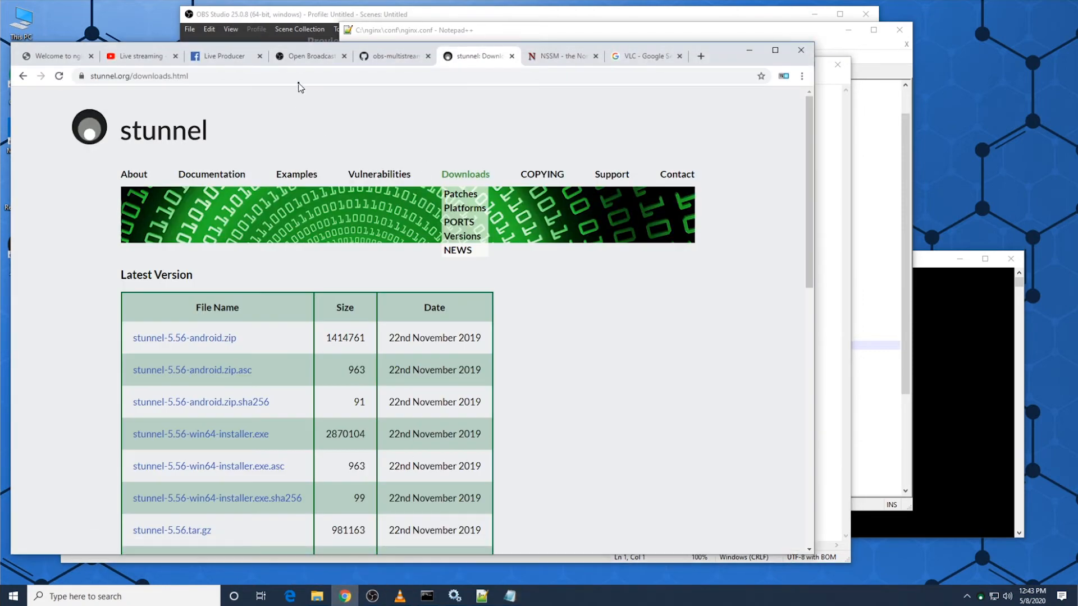
click(390, 56)
click(258, 147)
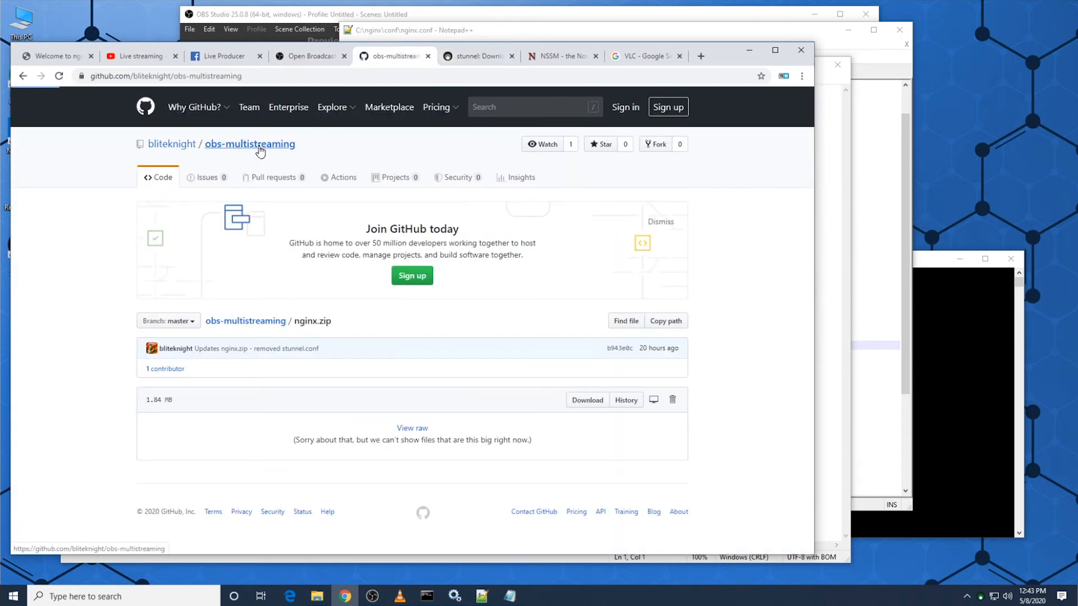
scroll(213, 404, down, 1)
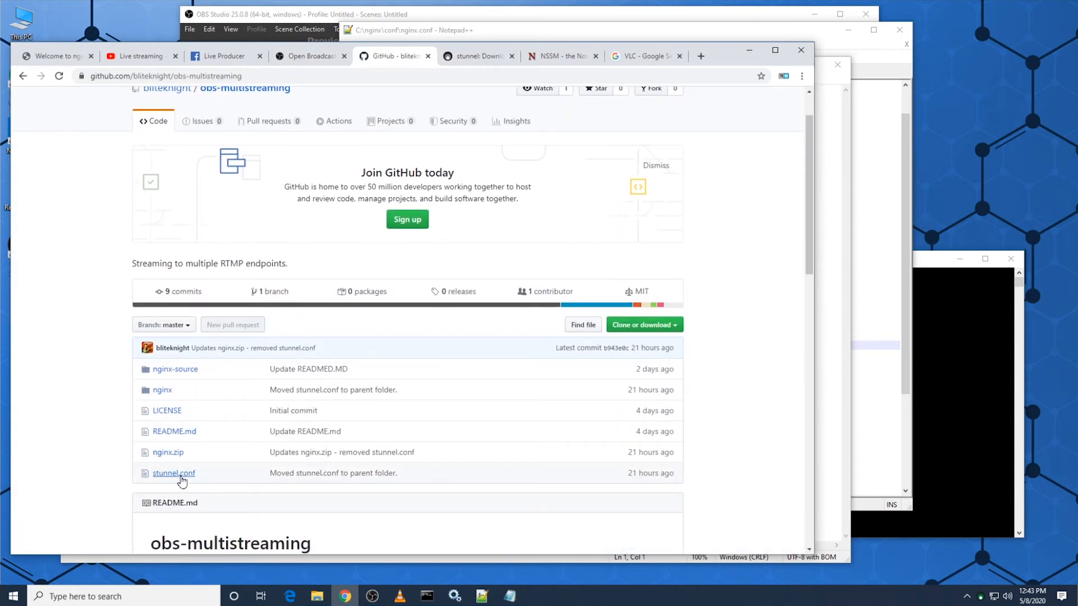
click(180, 475)
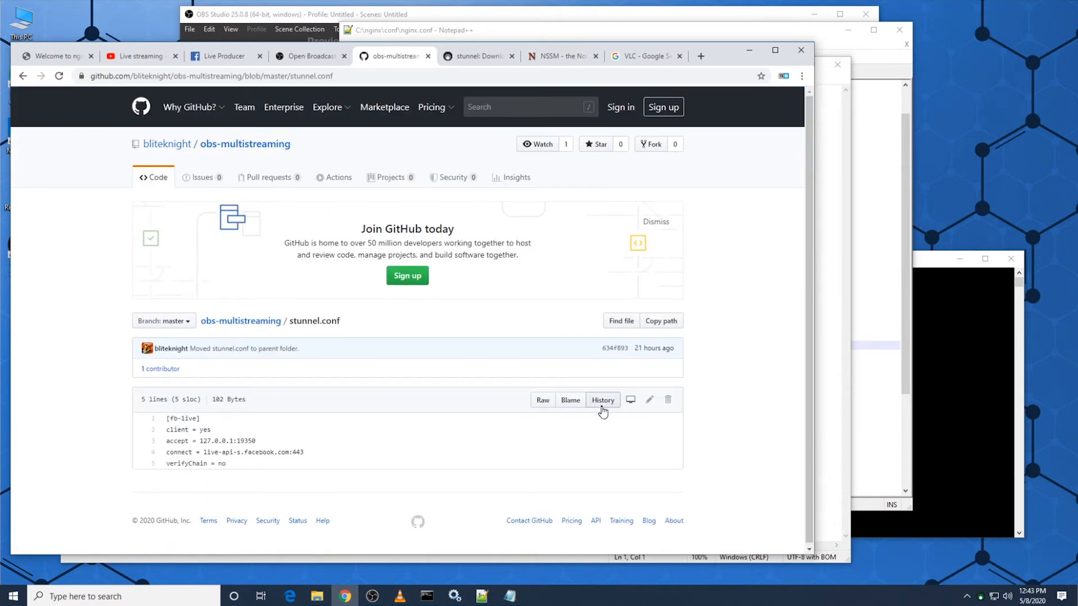
drag(239, 464, 175, 417)
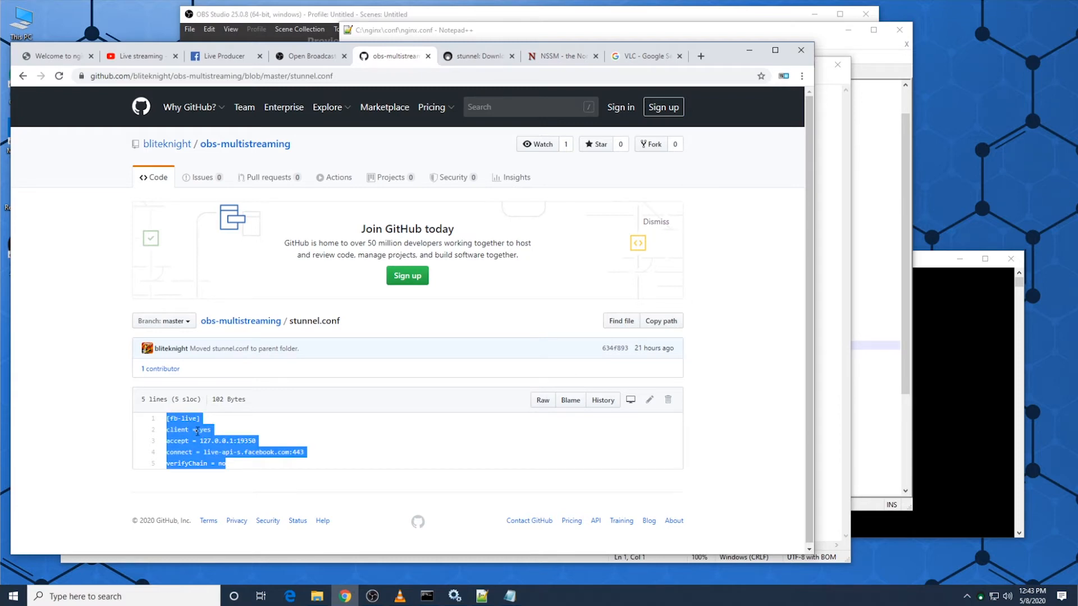
right_click(197, 431)
click(225, 441)
Step: Paste the copied fb-live configuration into the empty stunnel file in Notepad and save it
click(825, 351)
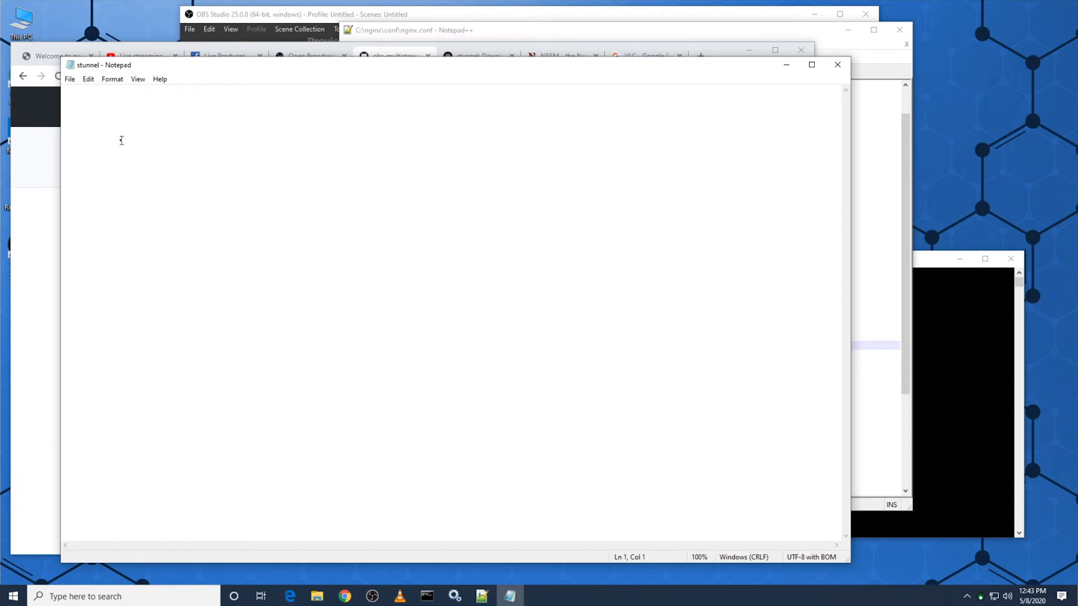
key(ctrl+v)
click(70, 79)
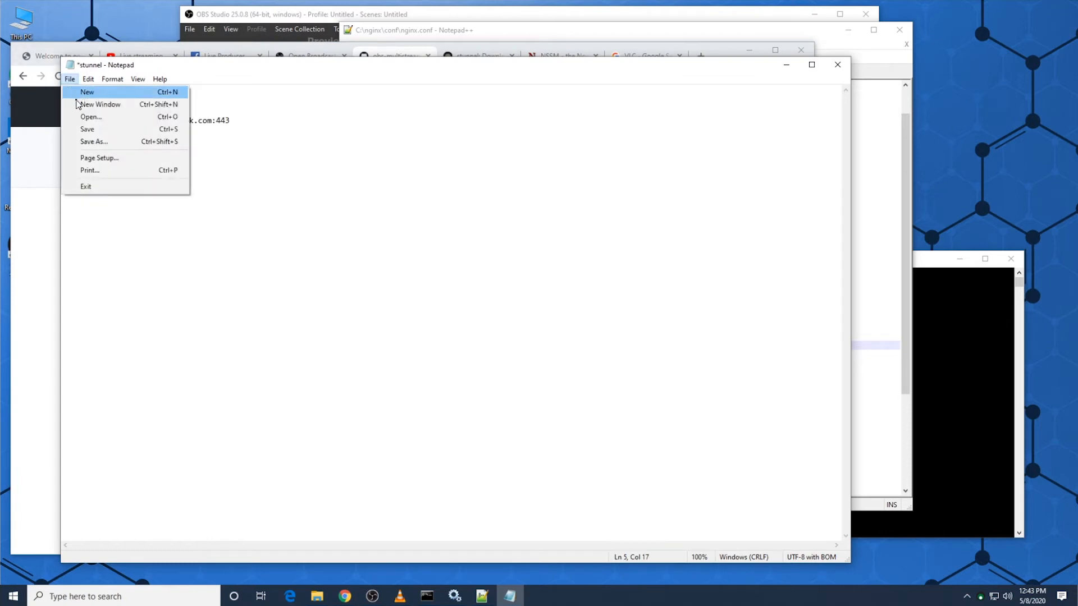
click(87, 133)
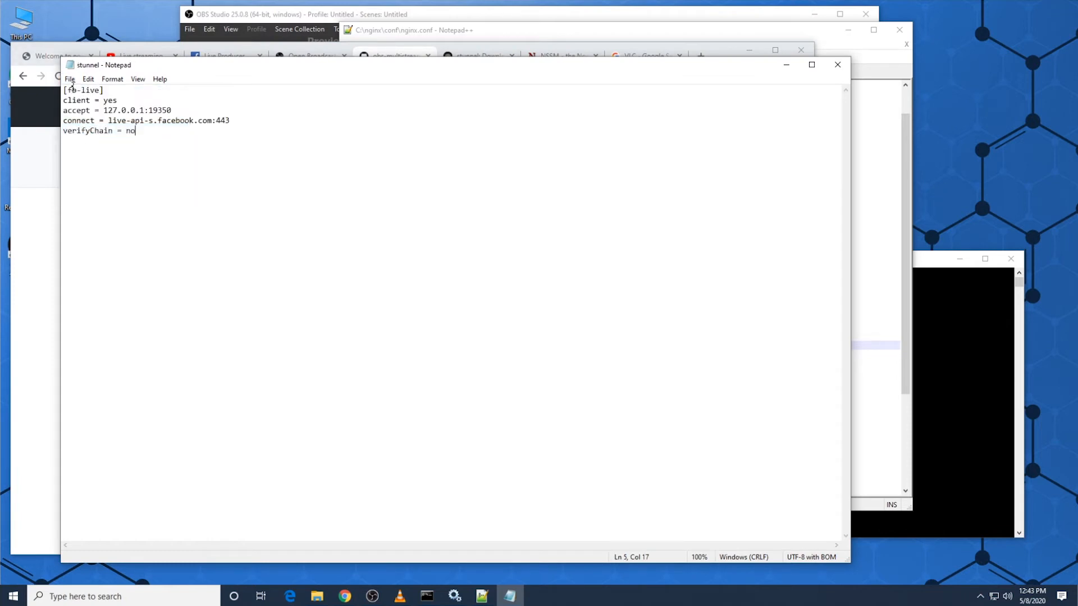
Step: Copy the stunnel config folder's path from Notepad's Save As dialog, cancel the dialog, and close Notepad
click(69, 79)
click(84, 129)
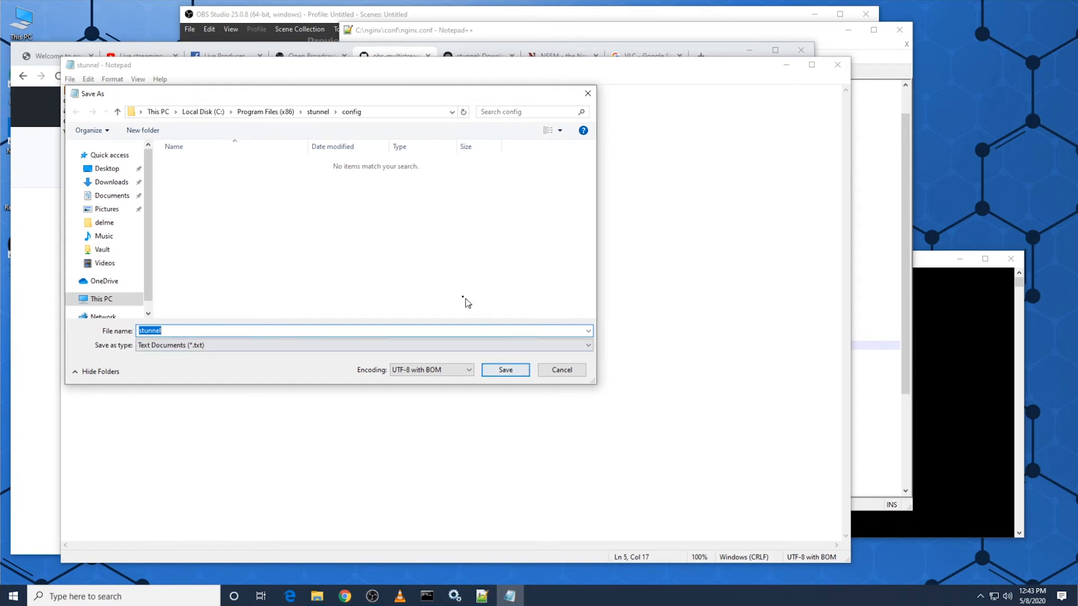
click(378, 119)
click(578, 370)
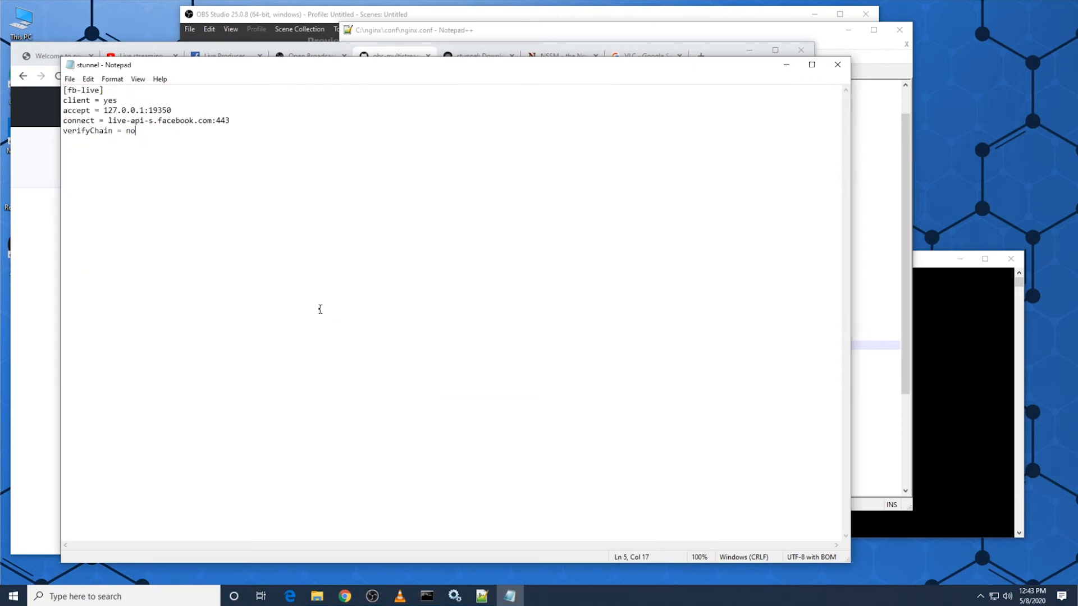
click(837, 65)
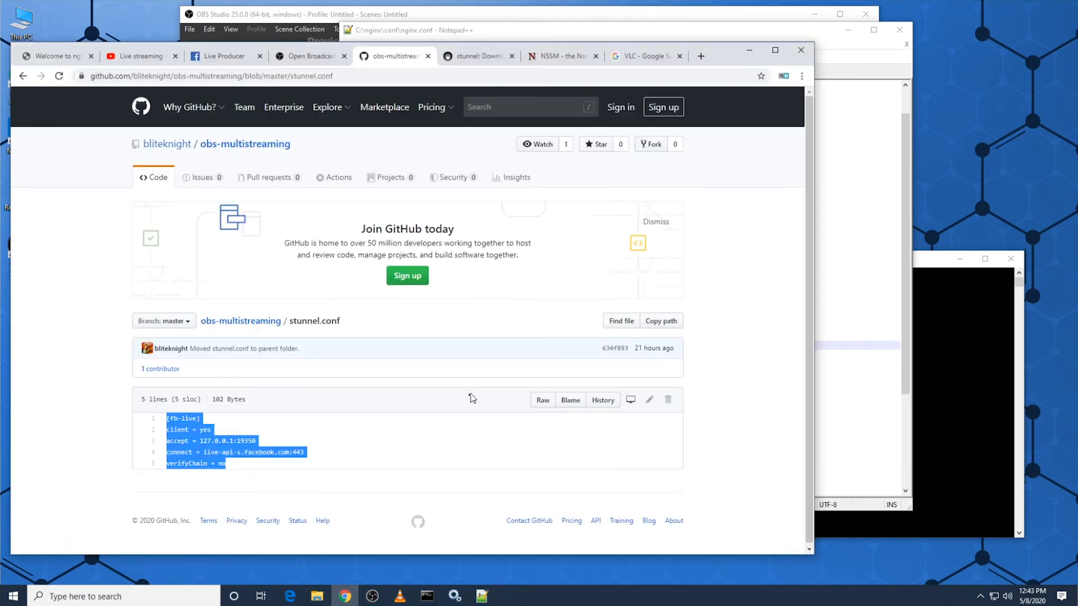
Step: Go to the copied stunnel config folder path in File Explorer and select the stunnel CONF file
click(318, 597)
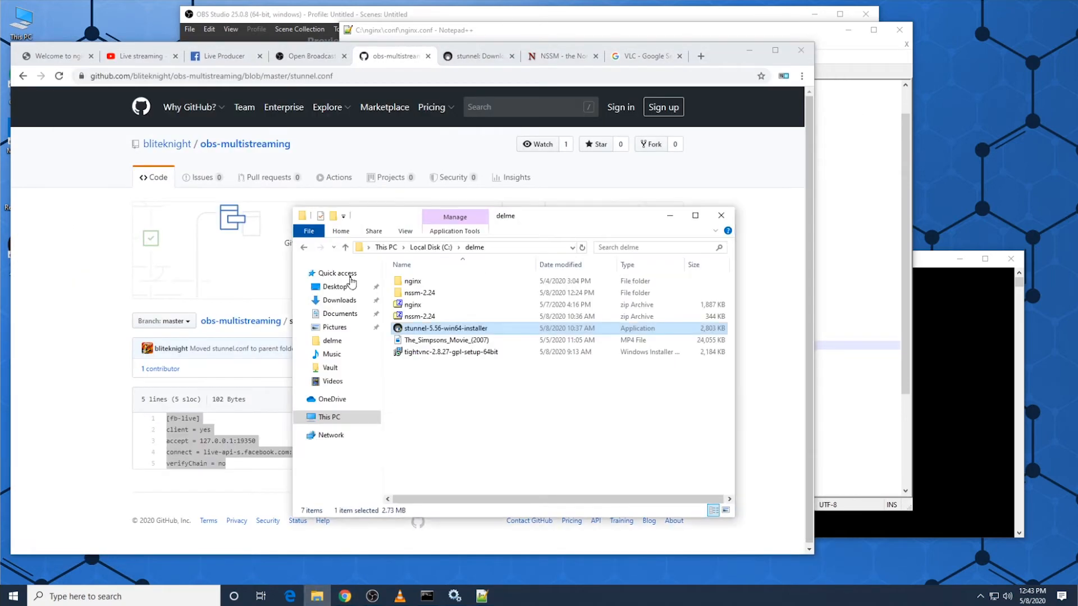
click(527, 250)
key(ctrl+v)
key(Return)
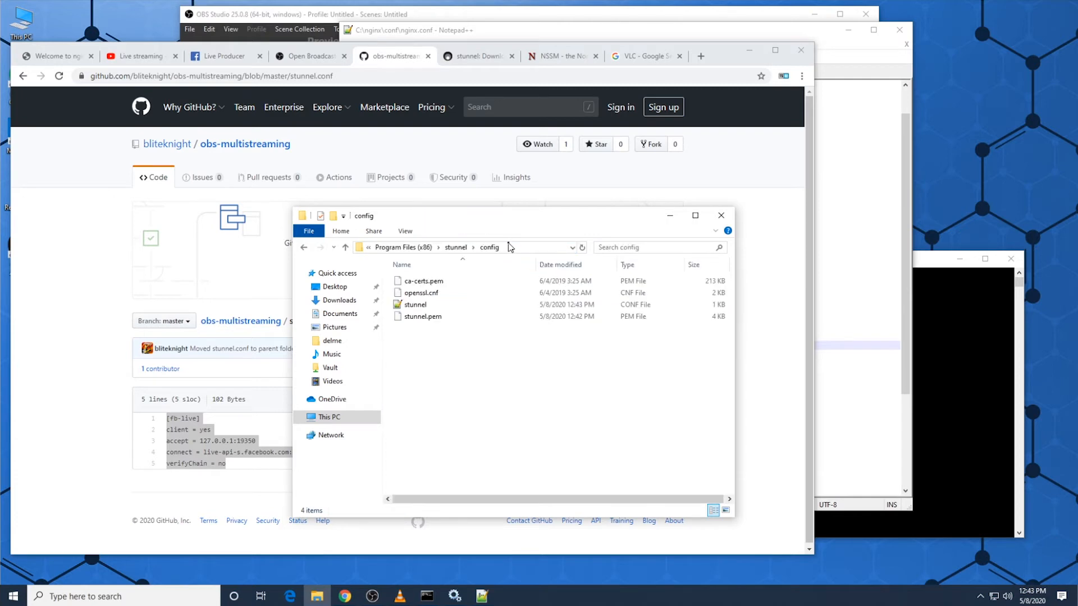
click(422, 305)
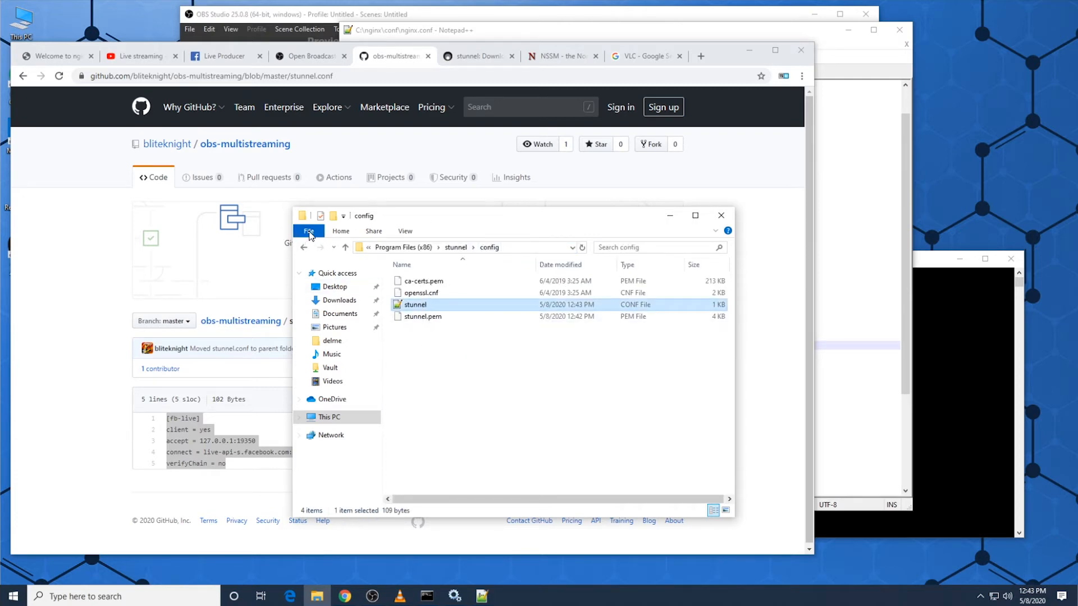
Step: Disable "Hide extensions for known file types" in Folder Options and apply the change
click(309, 230)
click(349, 302)
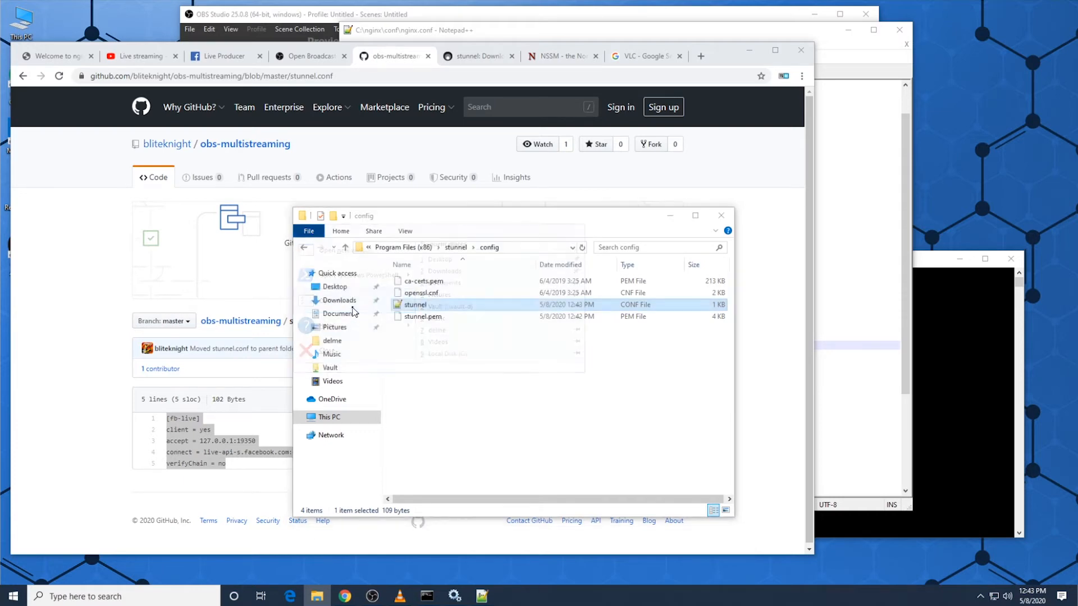
click(352, 295)
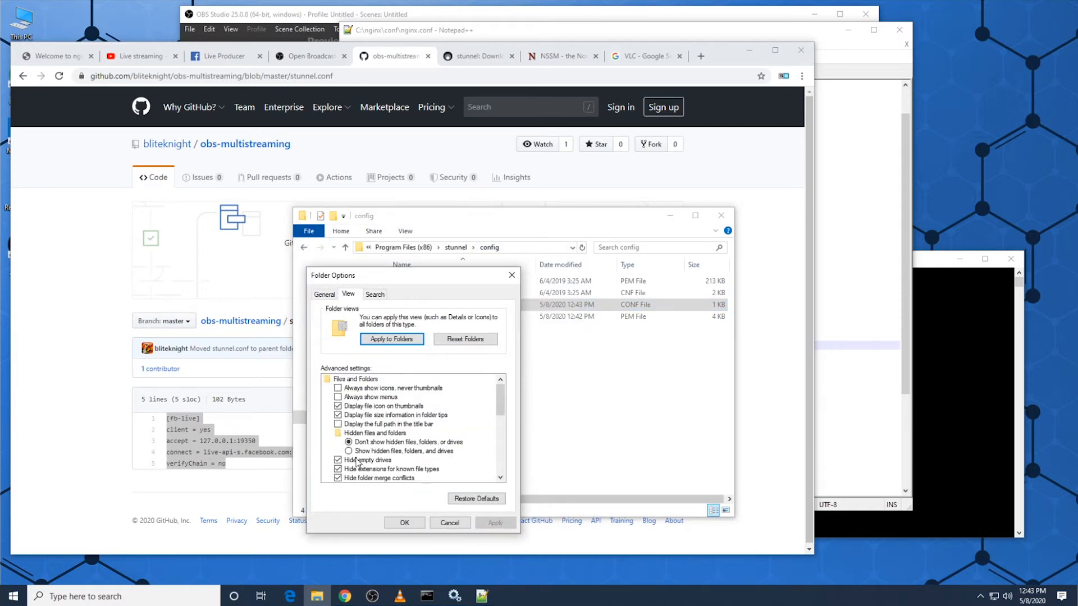
click(364, 470)
click(494, 522)
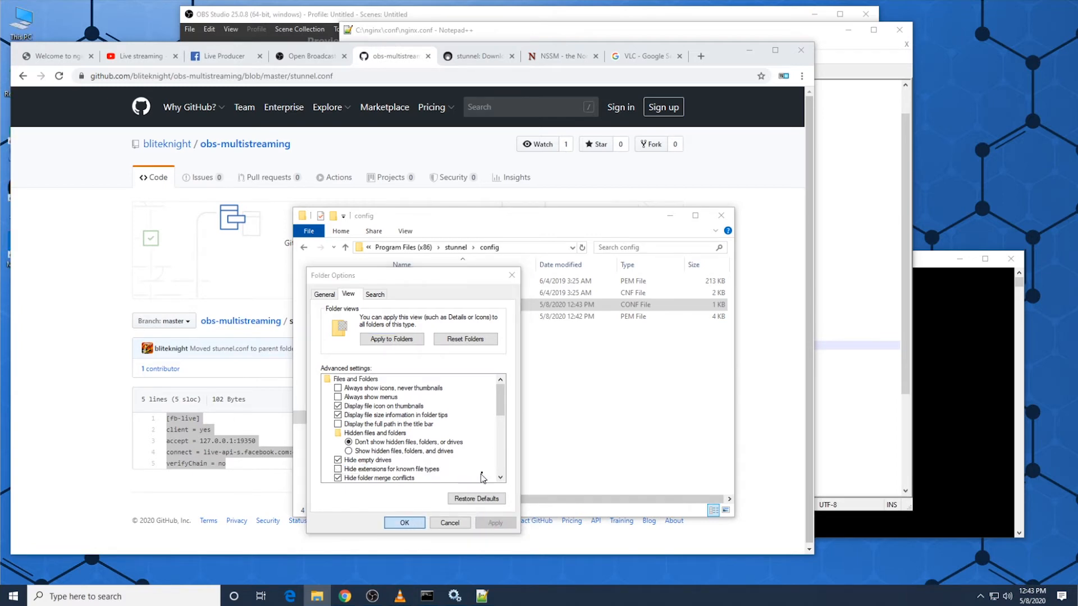
click(405, 522)
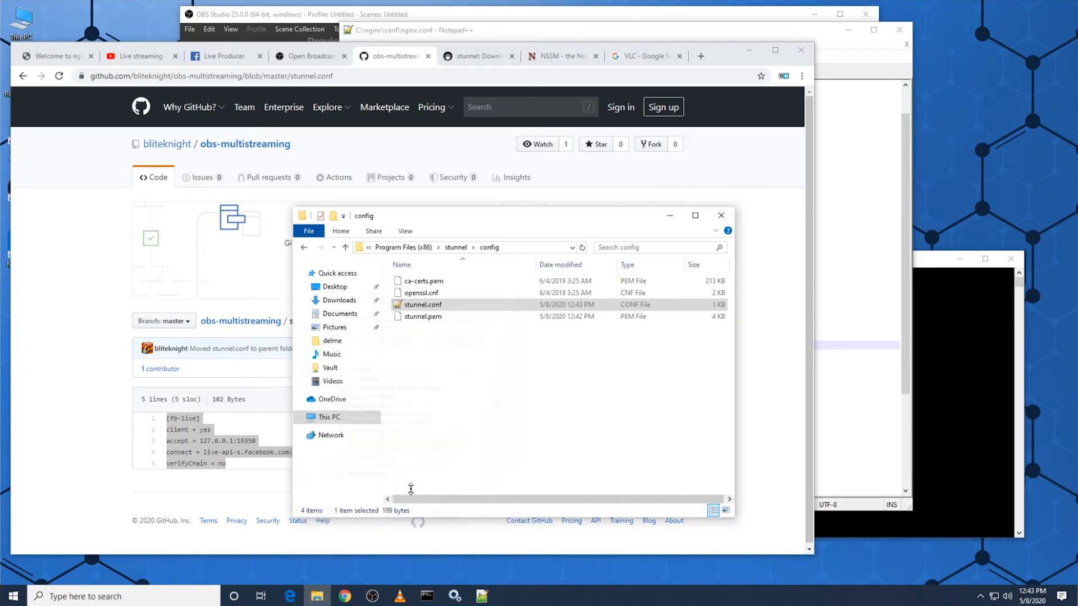
Step: Open stunnel.conf from the config folder in Notepad++ and review its fb-live settings
right_click(427, 306)
click(490, 352)
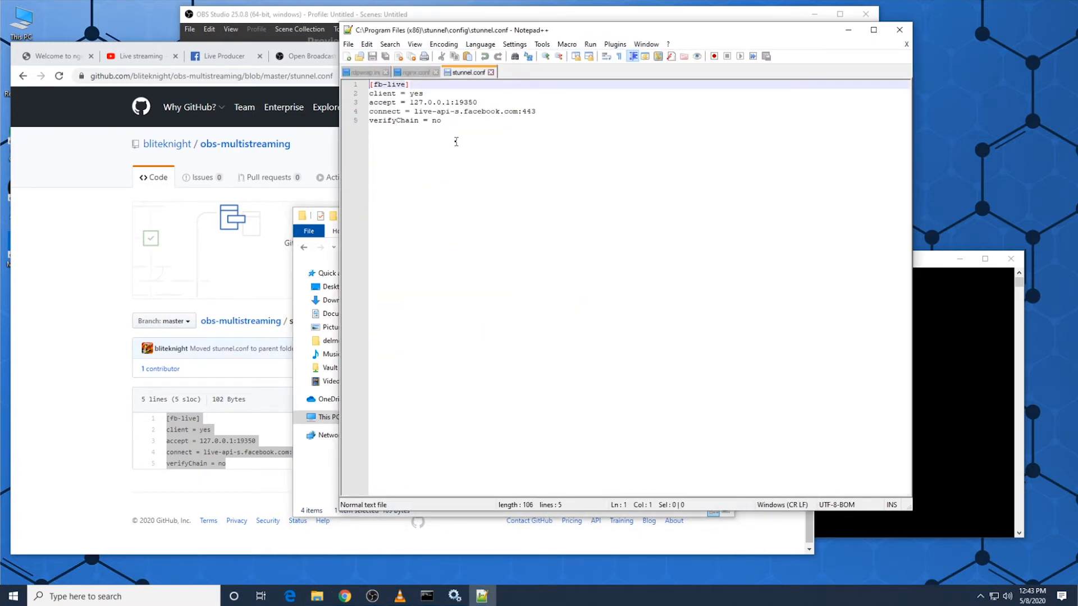
drag(456, 142, 331, 85)
click(820, 122)
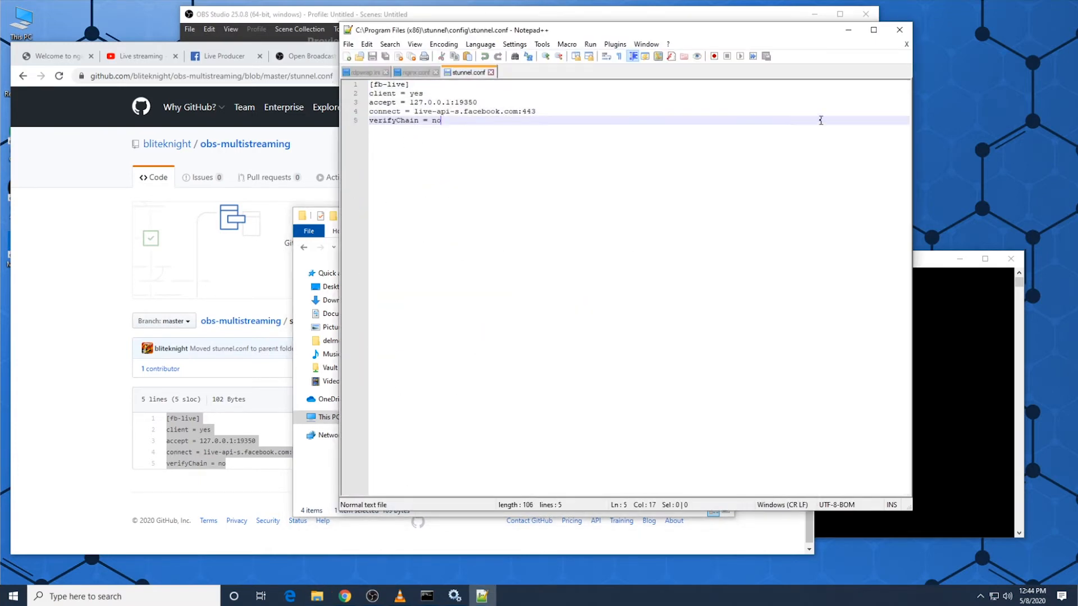
click(847, 29)
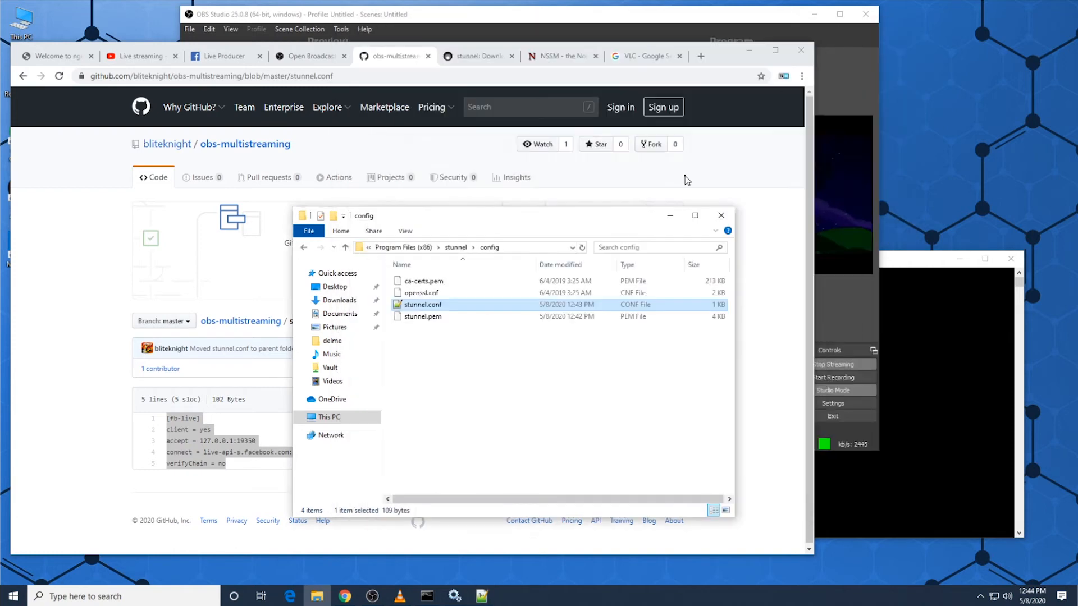
right_click(431, 305)
click(469, 355)
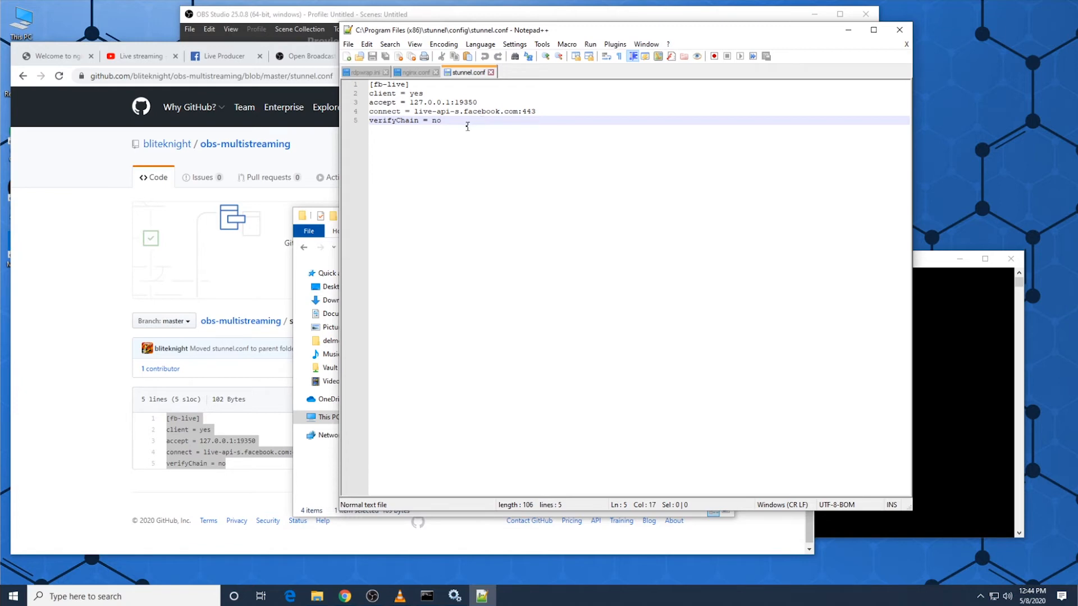
Step: Compare the connect address in stunnel.conf with Facebook Live Producer's Server URL, and examine the local accept address and port
drag(414, 111, 569, 116)
drag(722, 33, 793, 79)
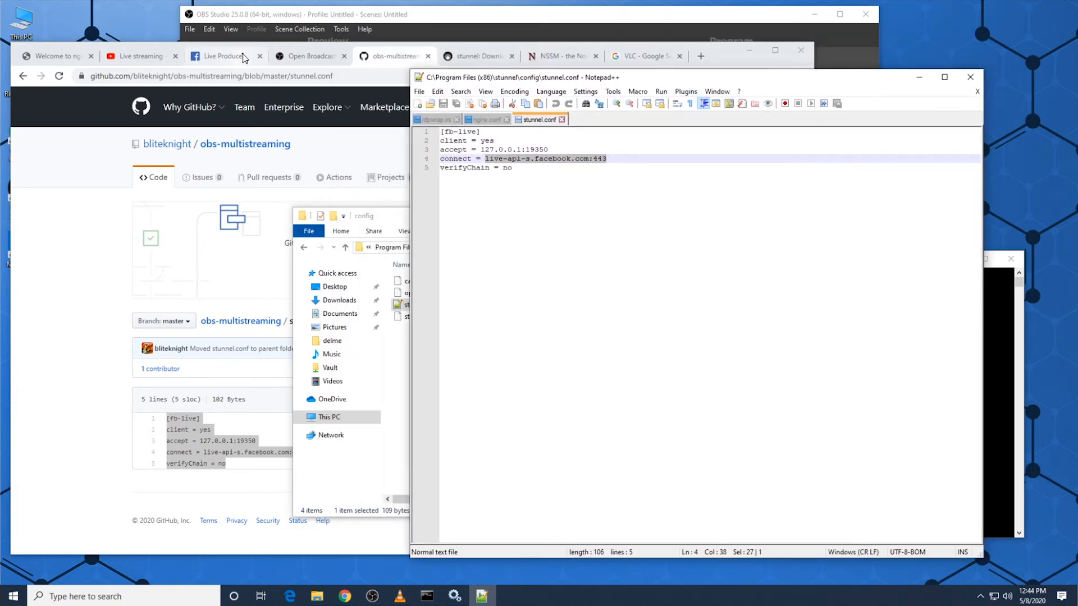
click(215, 54)
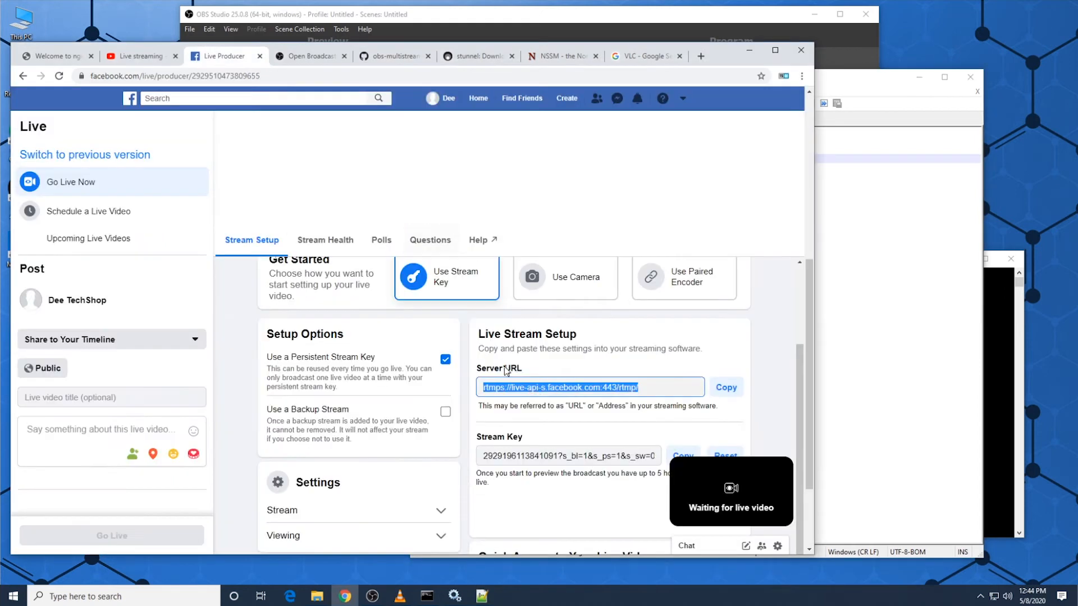
click(846, 332)
click(575, 191)
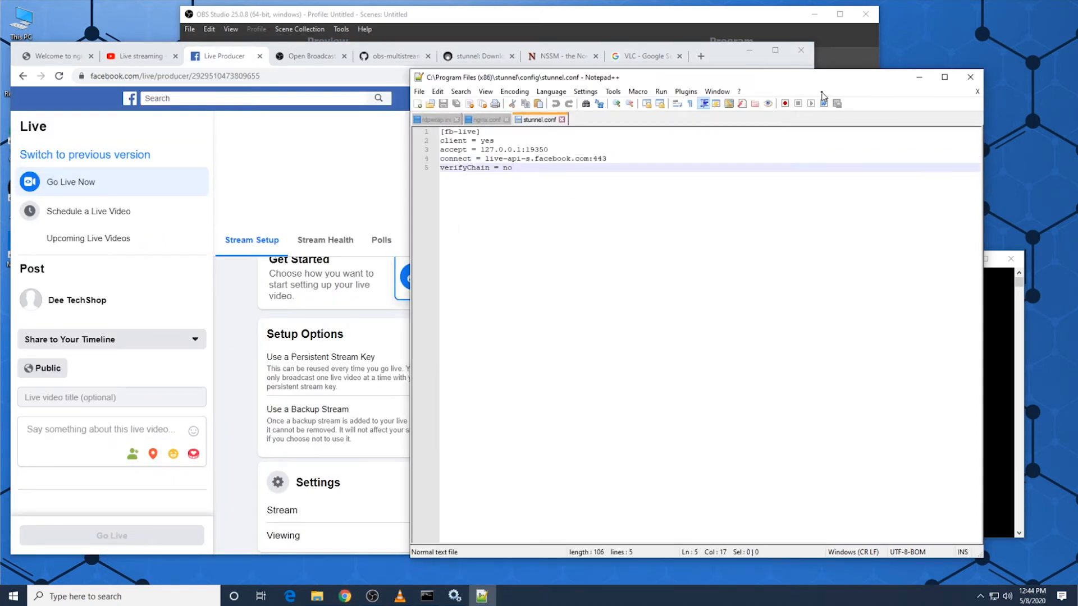
drag(822, 85, 726, 430)
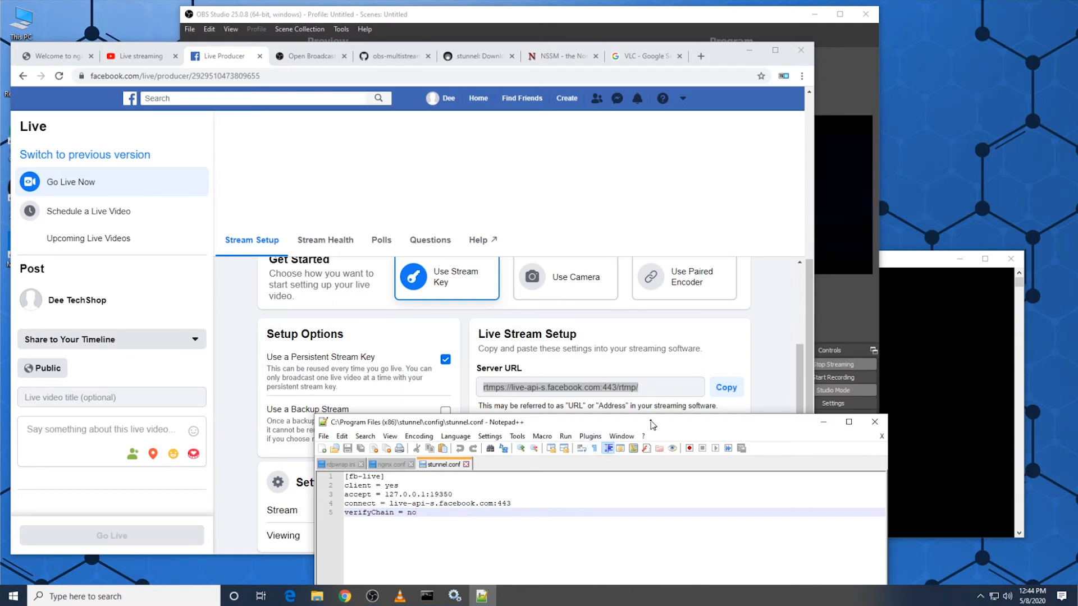
drag(653, 424, 704, 319)
drag(504, 390, 439, 392)
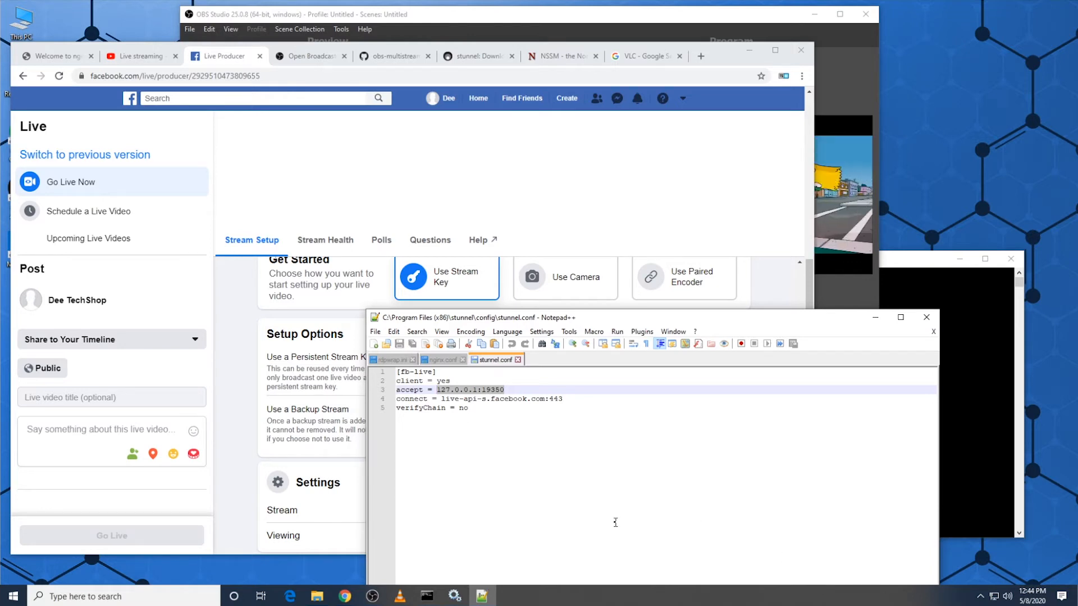
drag(505, 390, 482, 389)
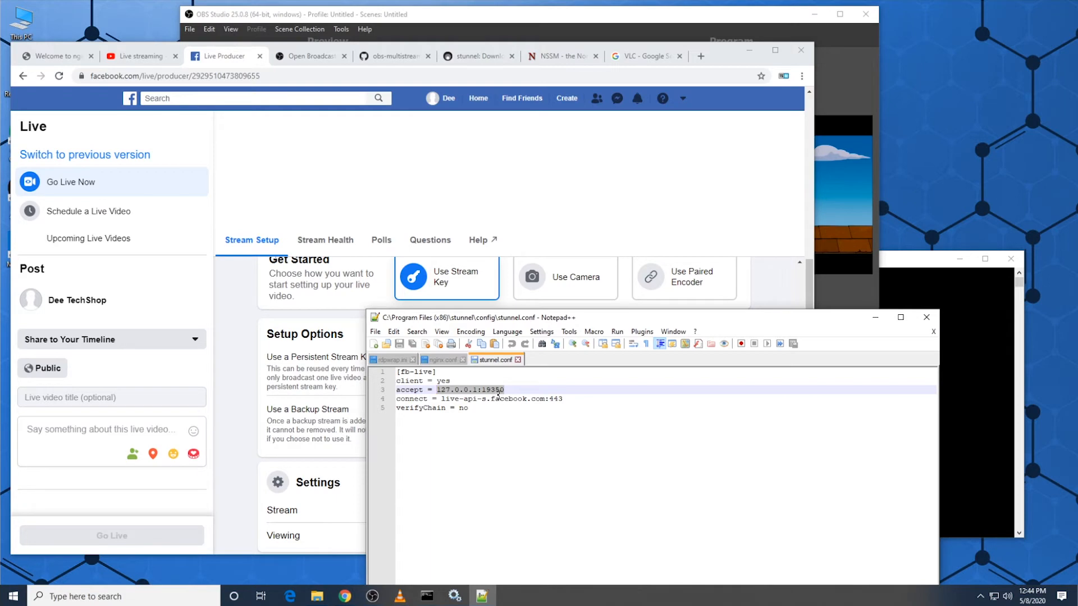
Step: Uncomment the Facebook push line in nginx.conf, check its local address, and select the stream key placeholder
drag(578, 323, 505, 67)
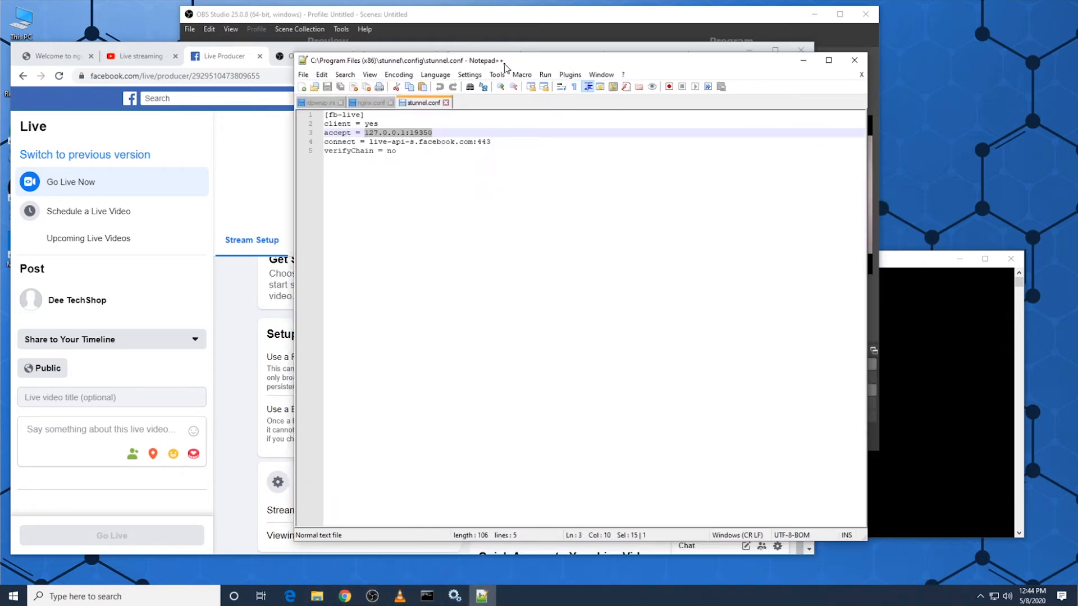
click(369, 103)
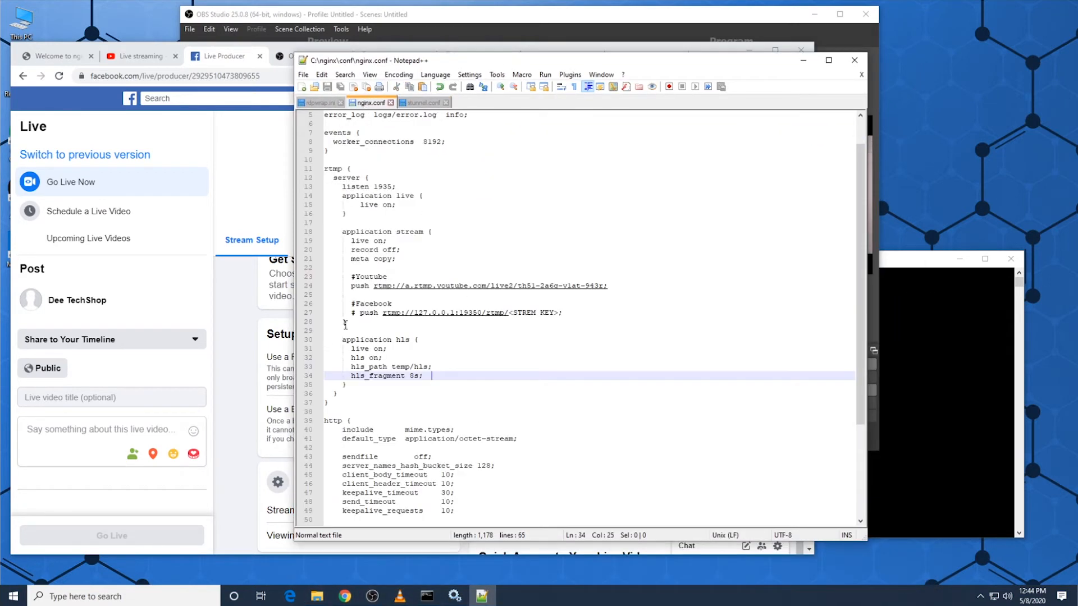
click(360, 313)
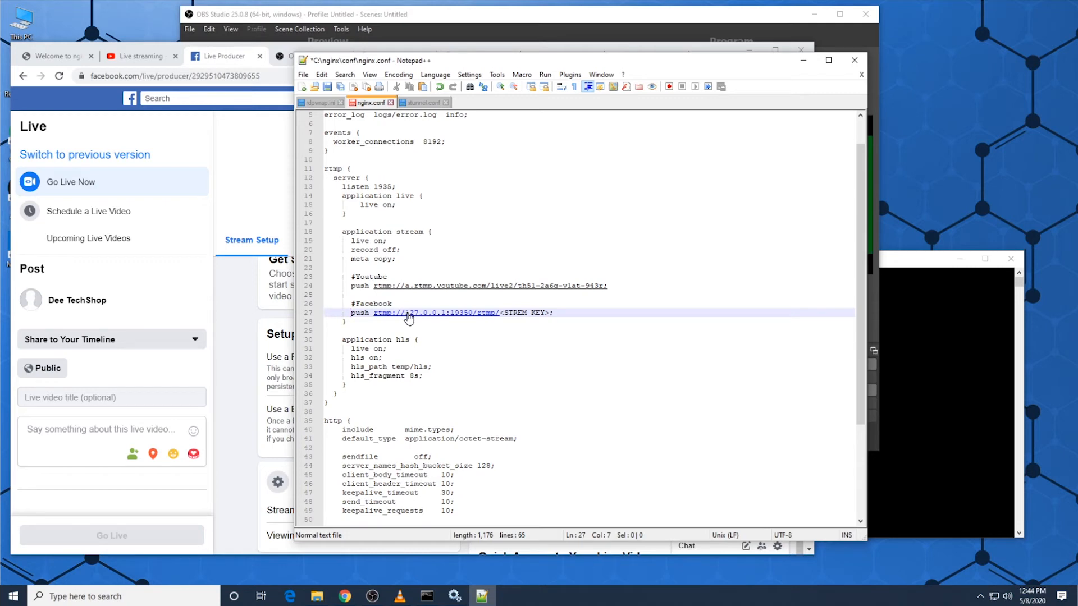
click(469, 323)
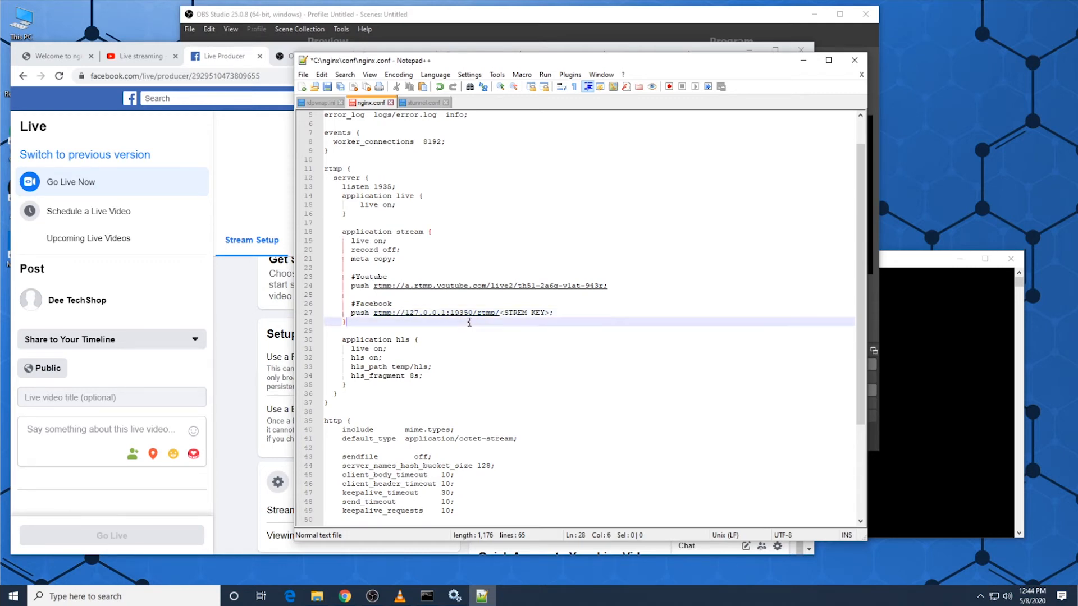
drag(473, 314, 406, 317)
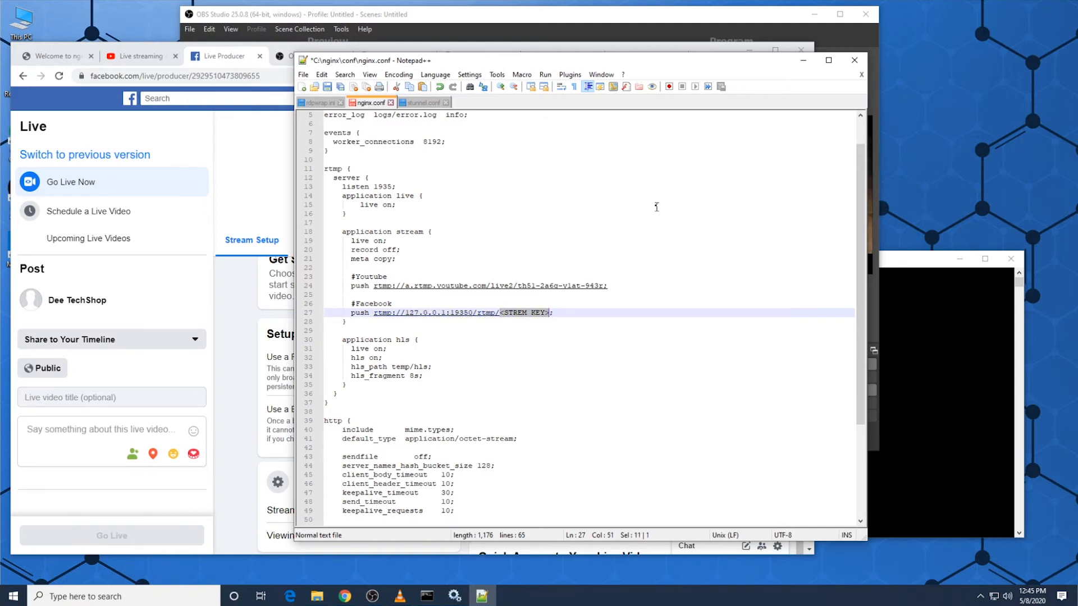
Step: Return to stunnel.conf and move the Notepad++ window aside to uncover Facebook's Live Stream Setup section
click(425, 102)
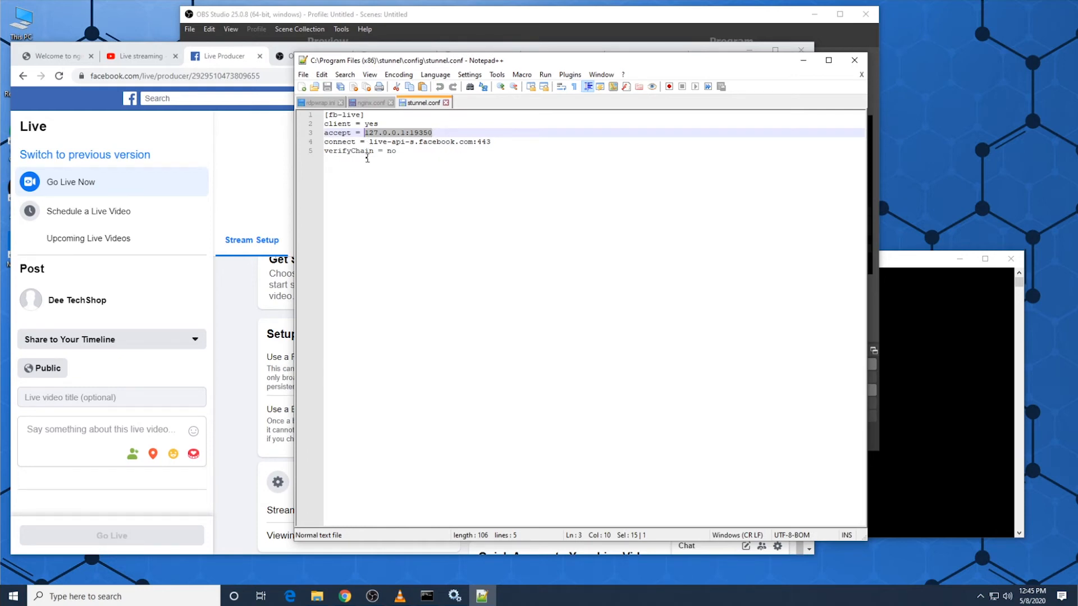
drag(650, 61, 359, 93)
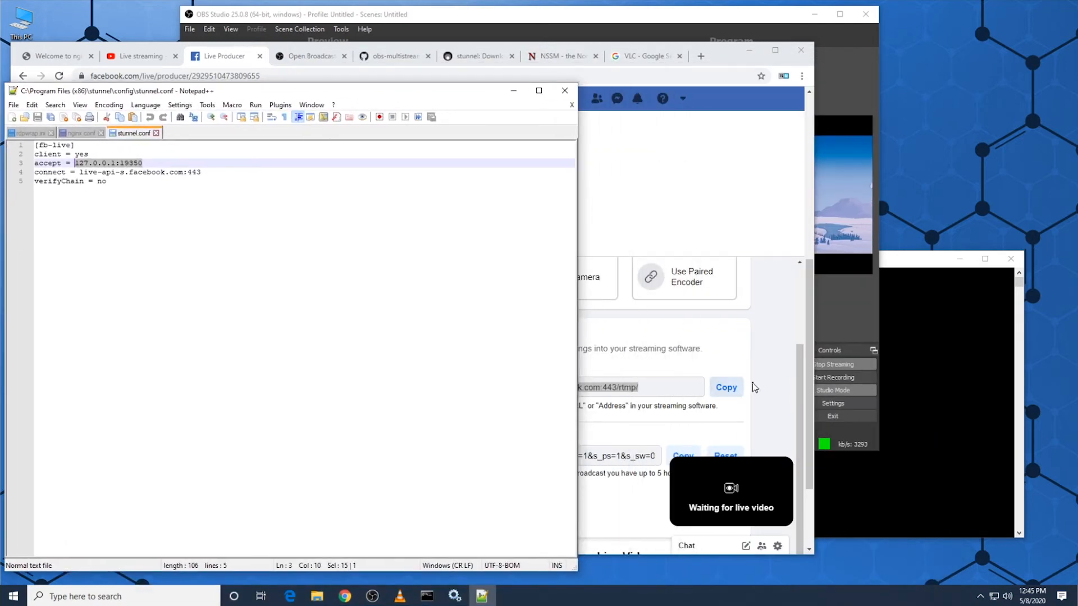
Step: Copy Facebook Live Producer's persistent stream key, paste it over the placeholder in nginx.conf's Facebook push line, and save the file
click(724, 388)
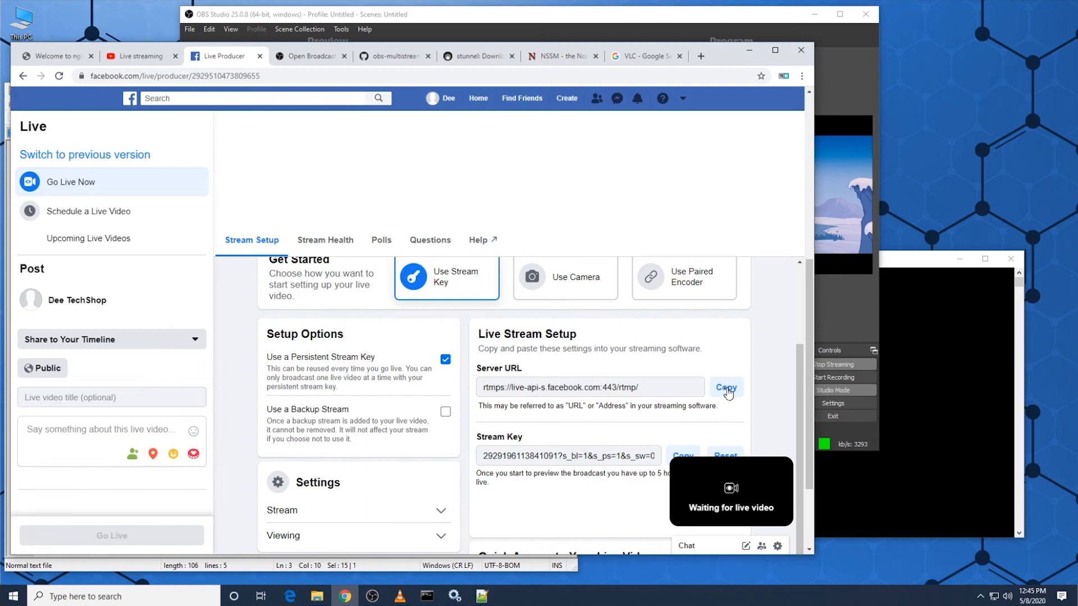
click(689, 456)
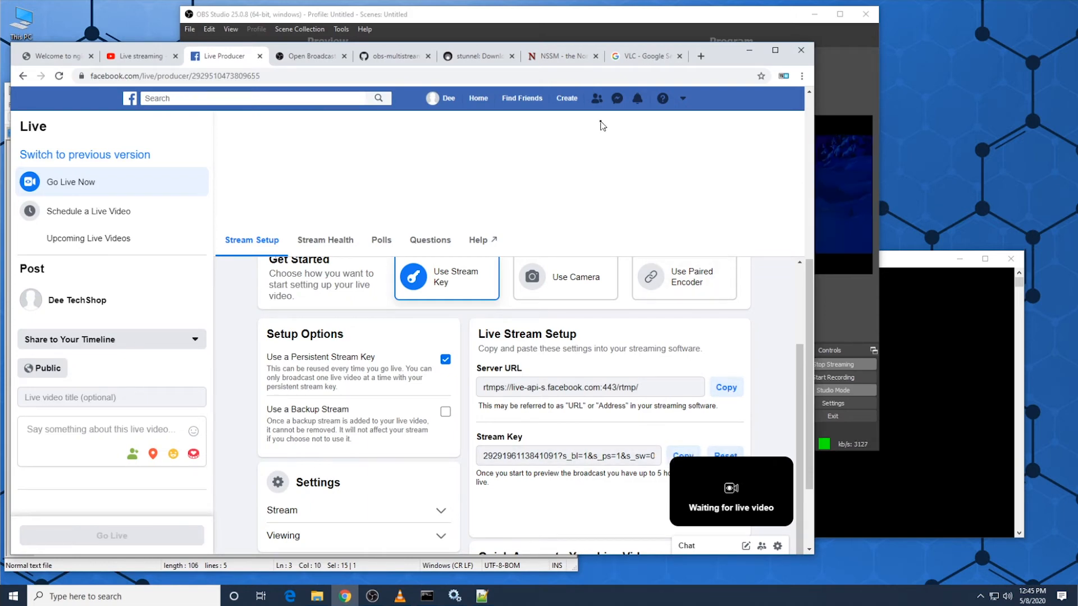
click(488, 594)
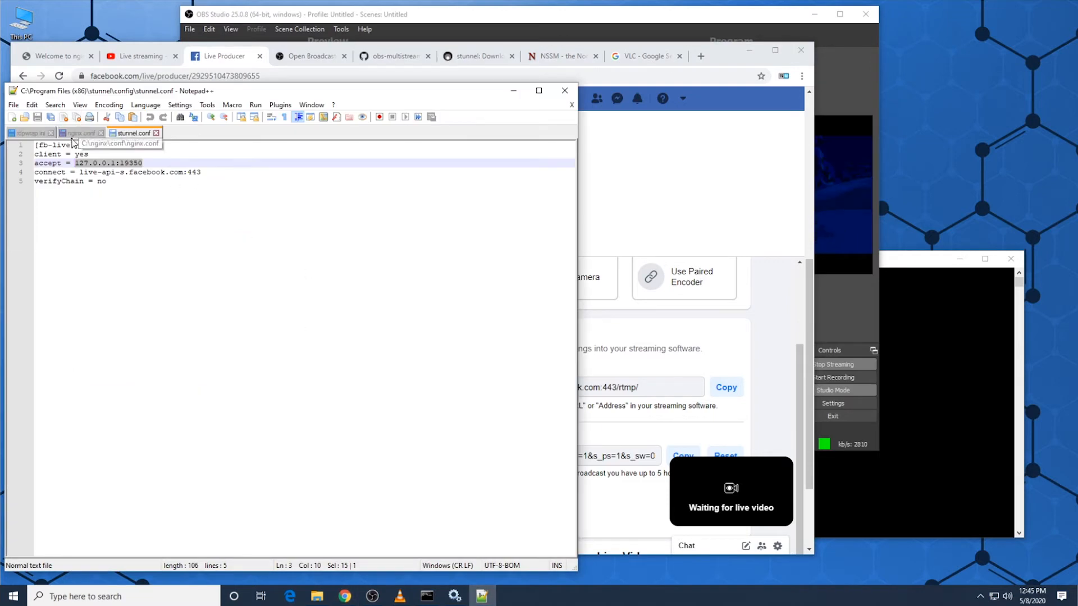
click(78, 135)
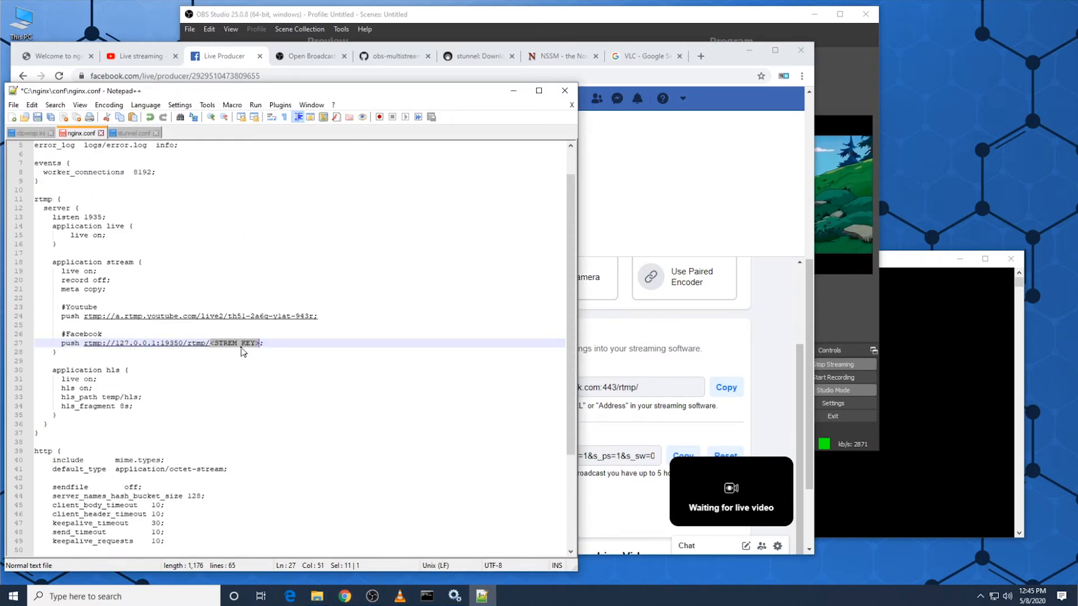
click(210, 344)
drag(211, 344, 263, 347)
key(ctrl+v)
key(ctrl+s)
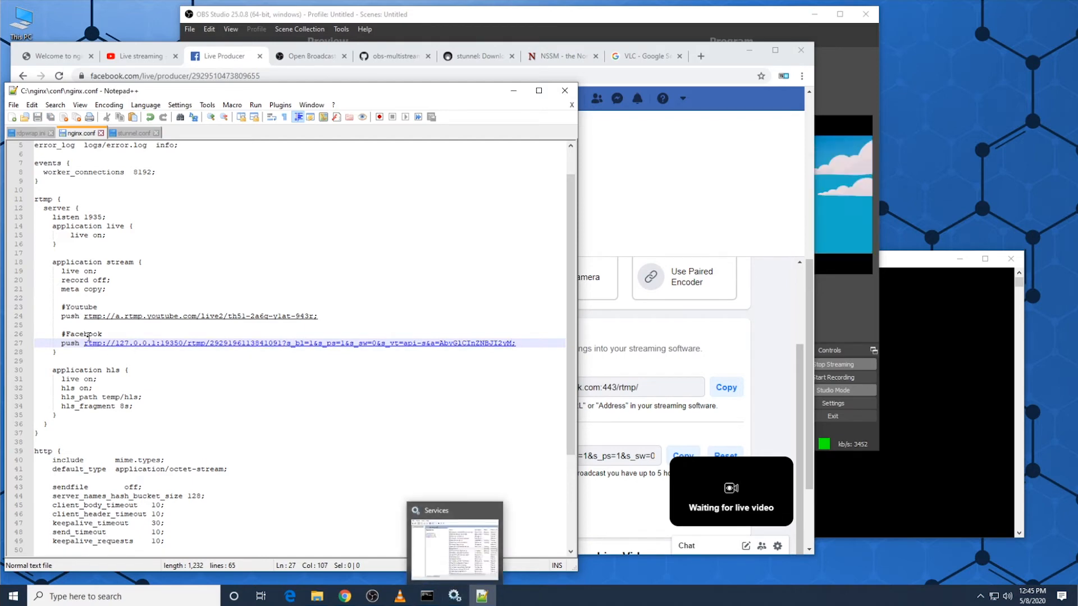
Step: Restart the NginxServer service in Windows Services, and check in OBS Studio that the stream reconnects
click(452, 598)
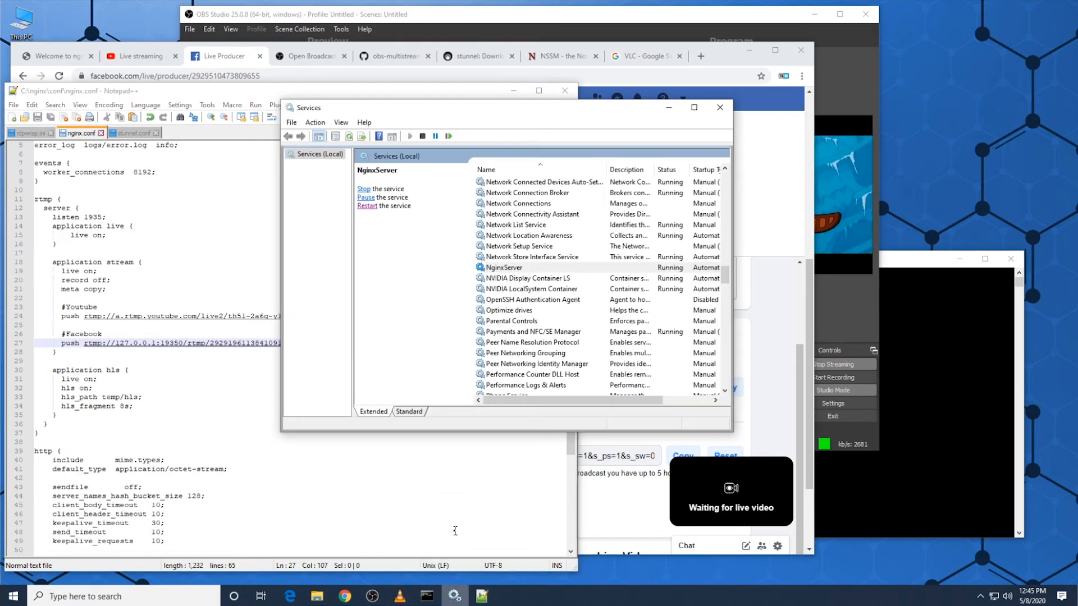
click(366, 206)
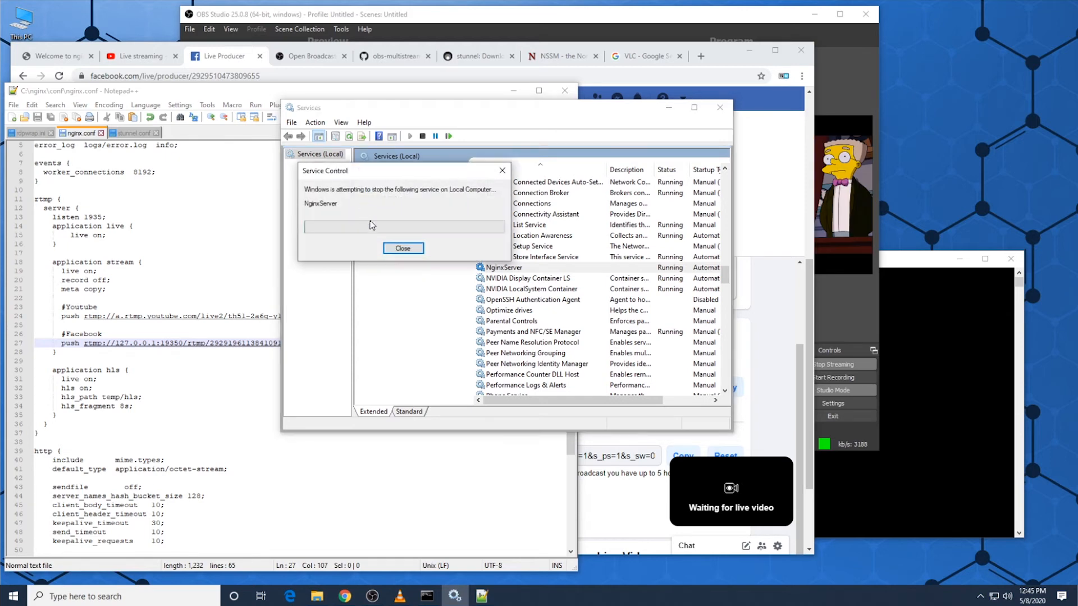
click(599, 23)
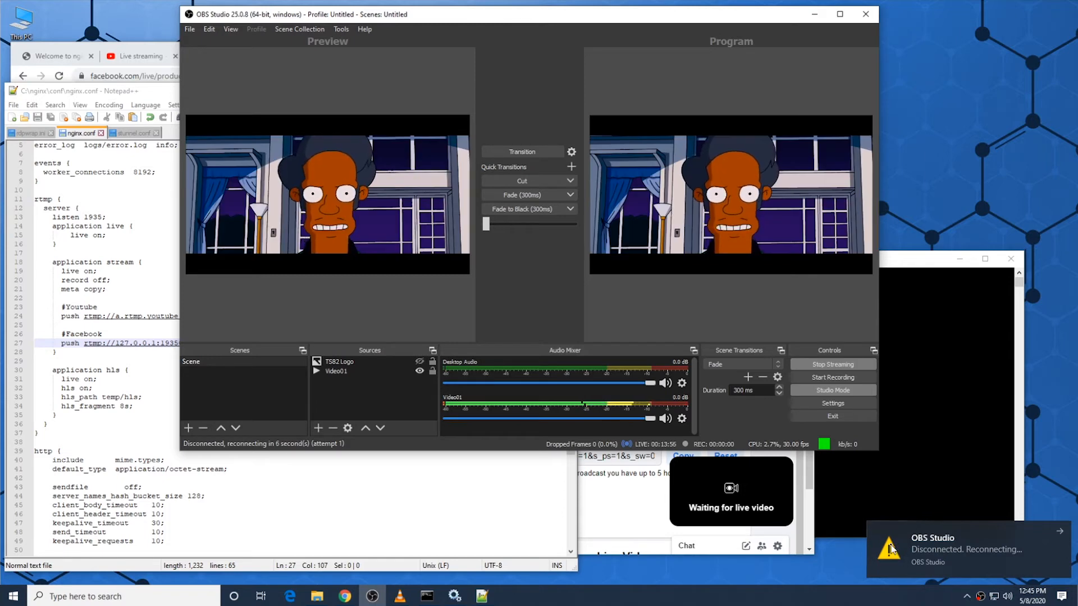
mouse_move(793, 473)
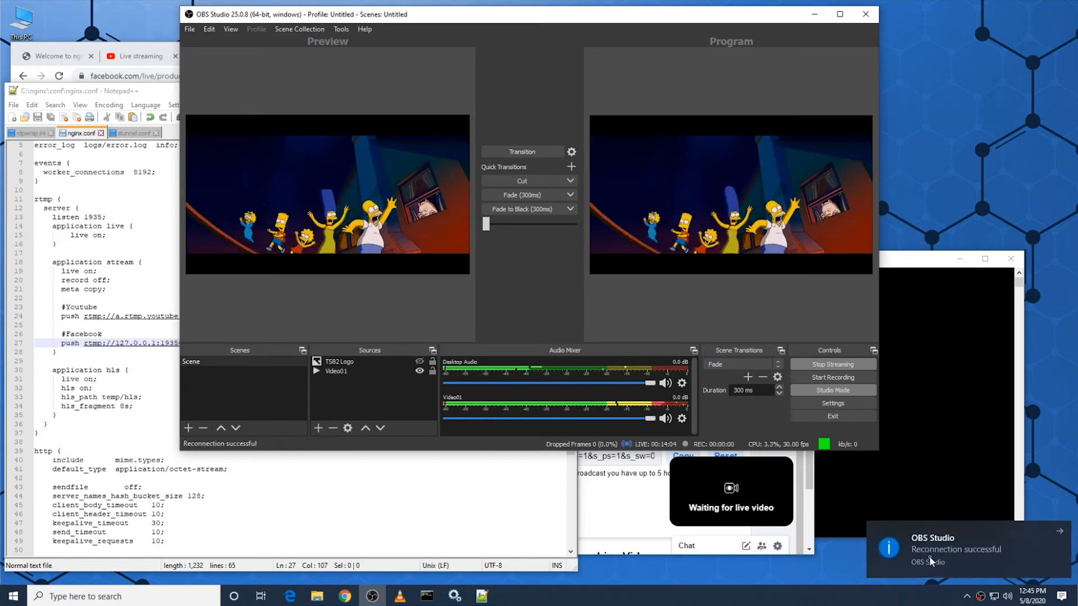
Step: Check the YouTube Studio and Facebook Live Producer previews for incoming video, and recheck the Facebook push line in nginx.conf
click(345, 596)
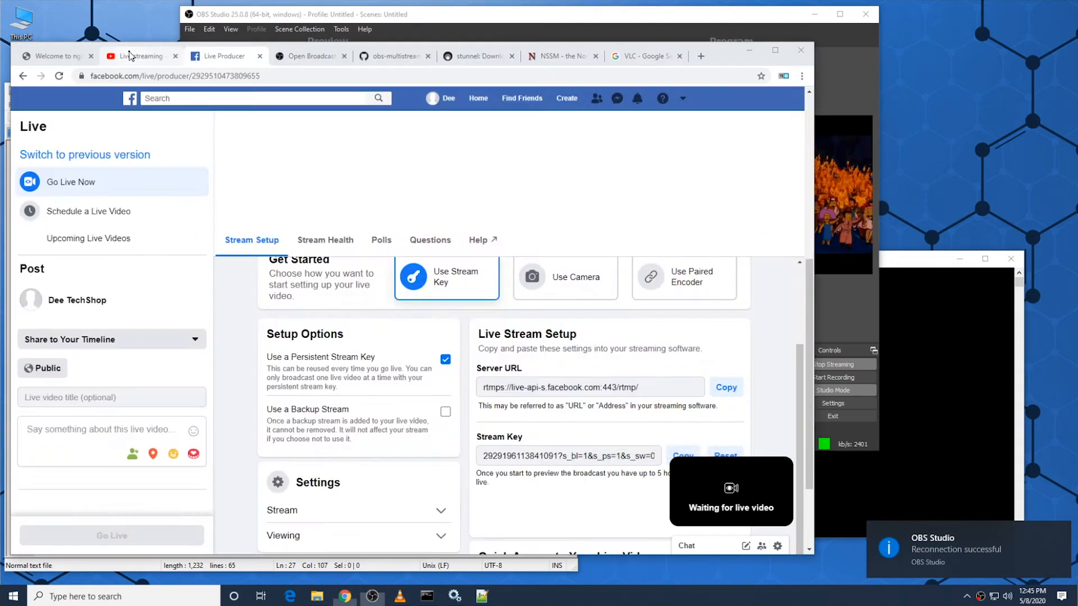
click(140, 56)
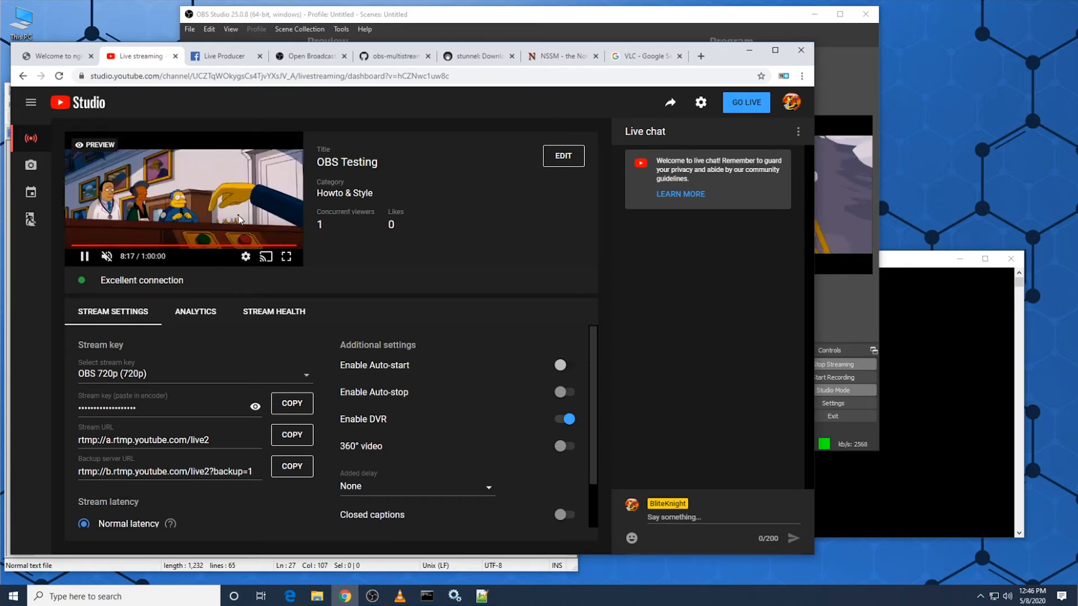
click(223, 55)
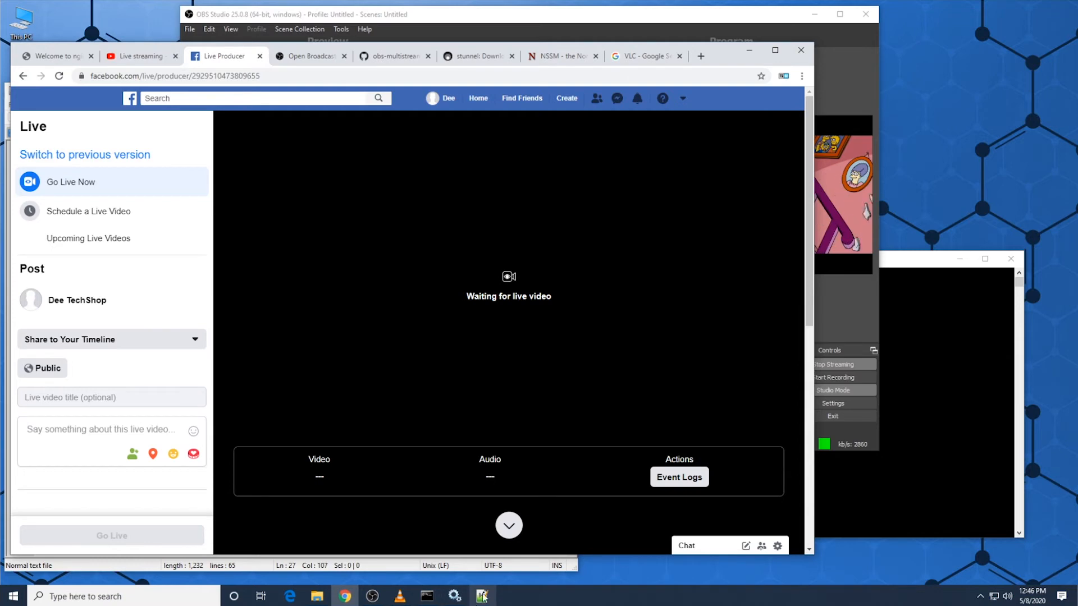
click(653, 34)
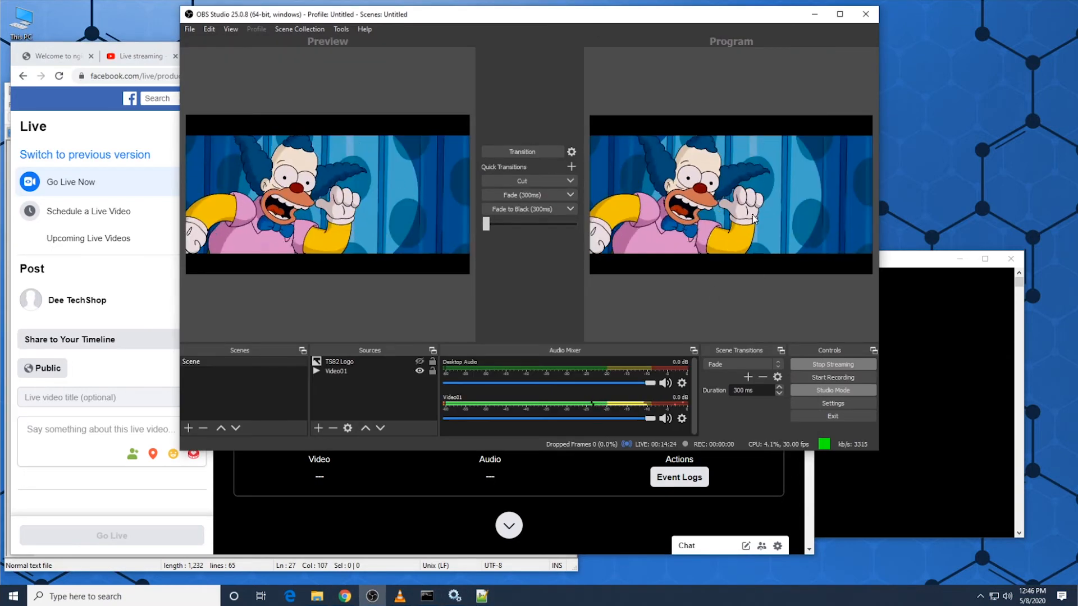
click(482, 596)
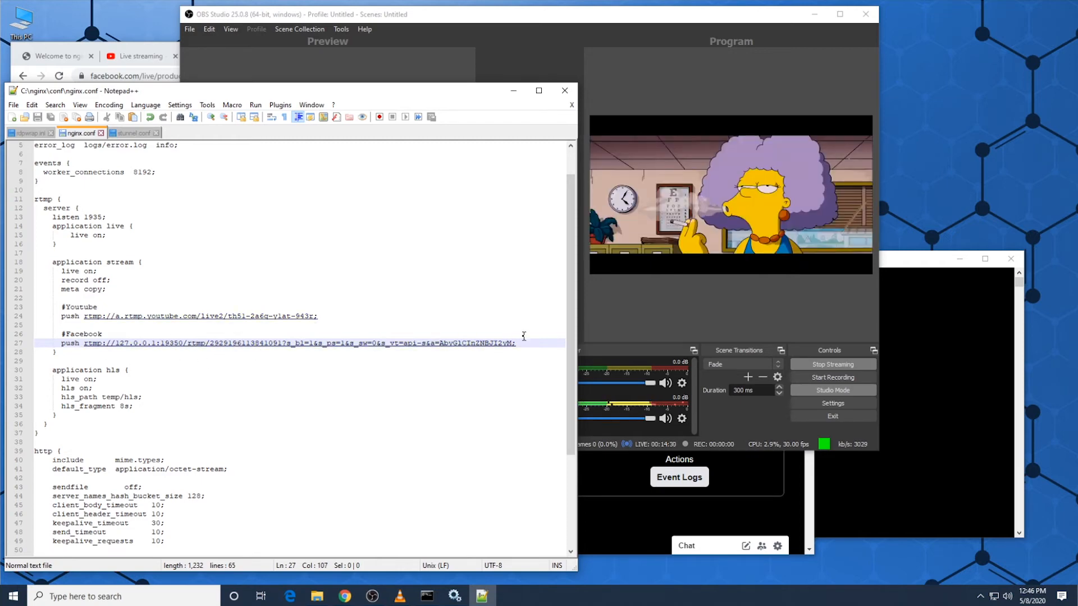
Step: Reload stunnel's configuration and look at its status again in the system tray
click(980, 596)
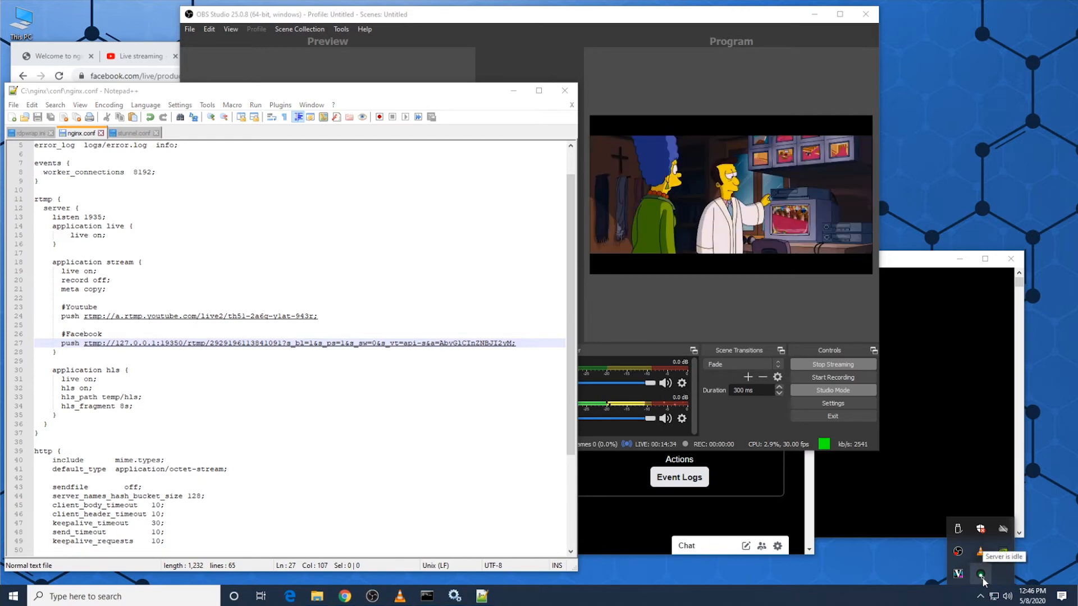
right_click(981, 577)
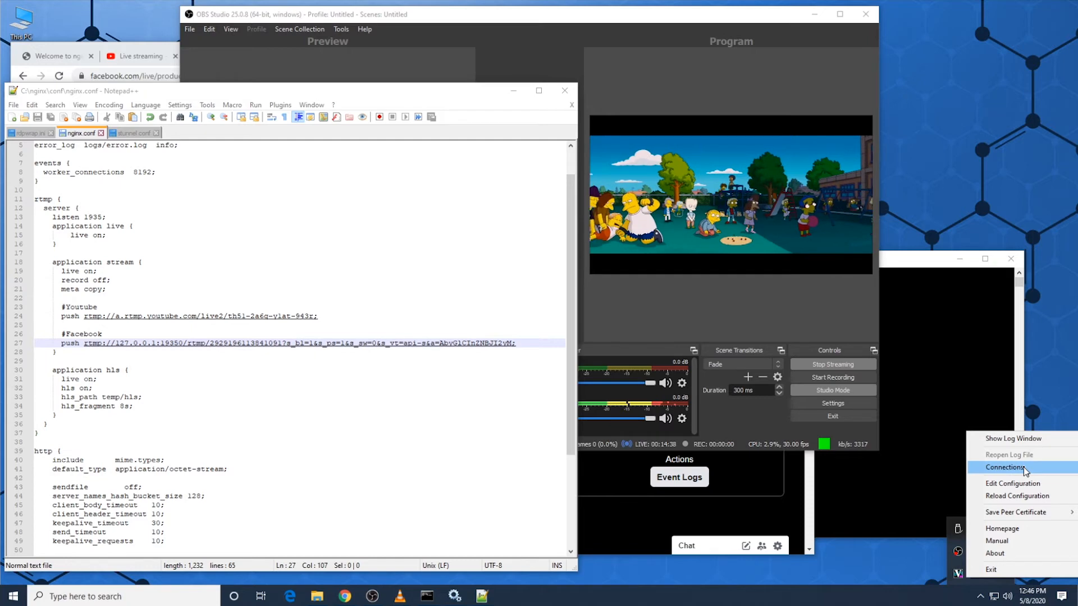
click(1017, 496)
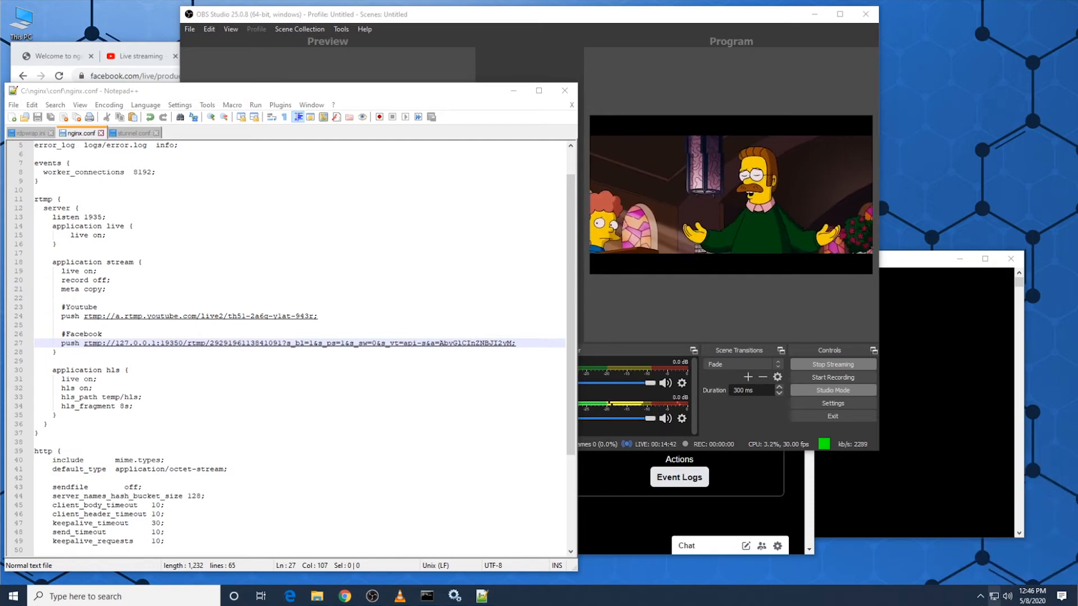
click(981, 597)
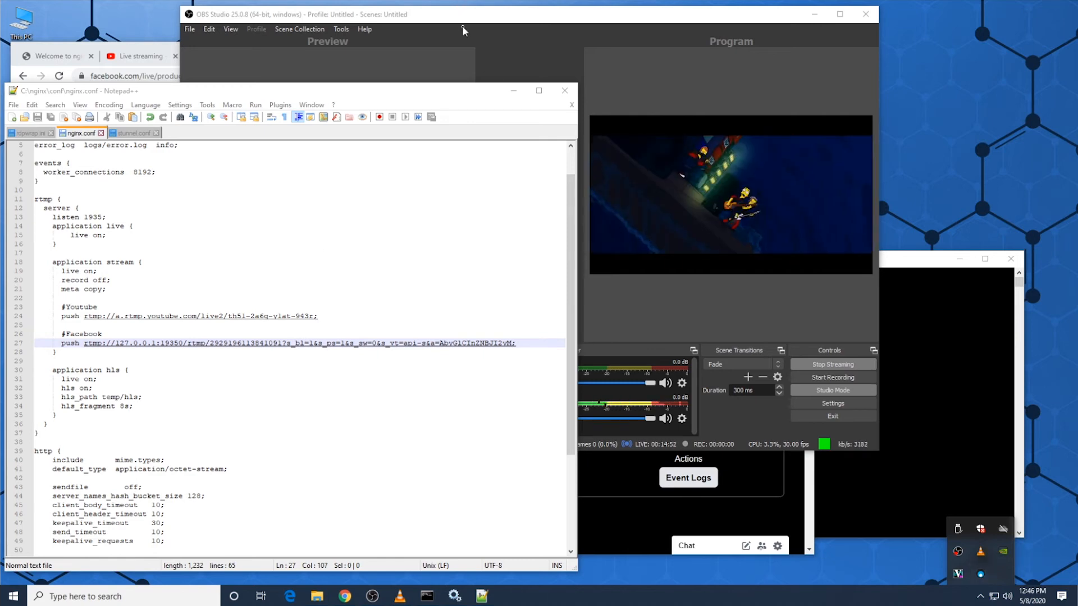
Step: Review stunnel.conf, and check the incoming video in the Facebook Live Producer and YouTube Studio previews
click(124, 133)
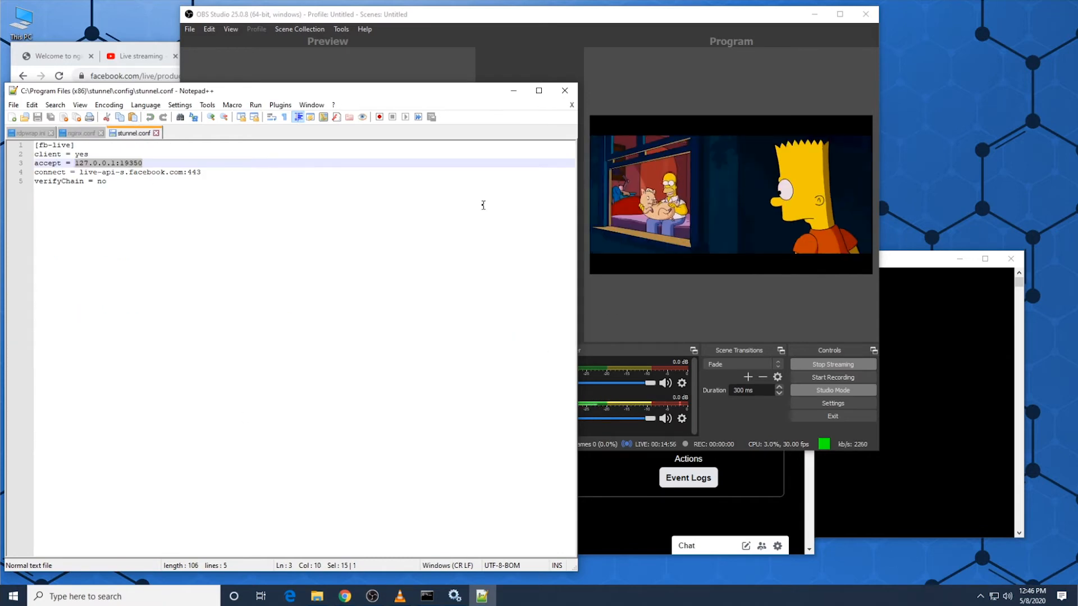
click(638, 503)
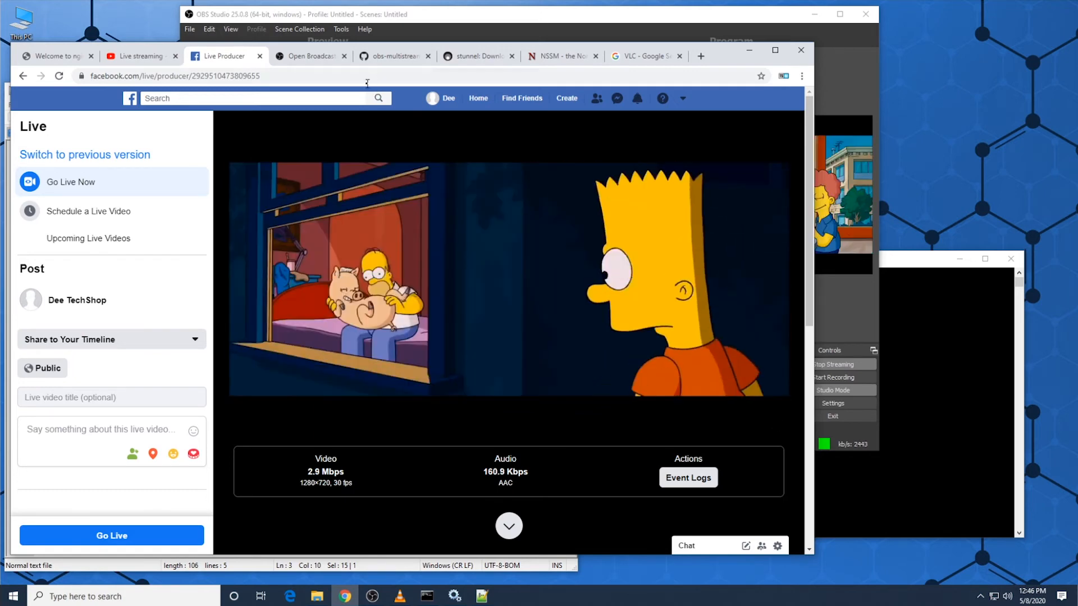
click(125, 62)
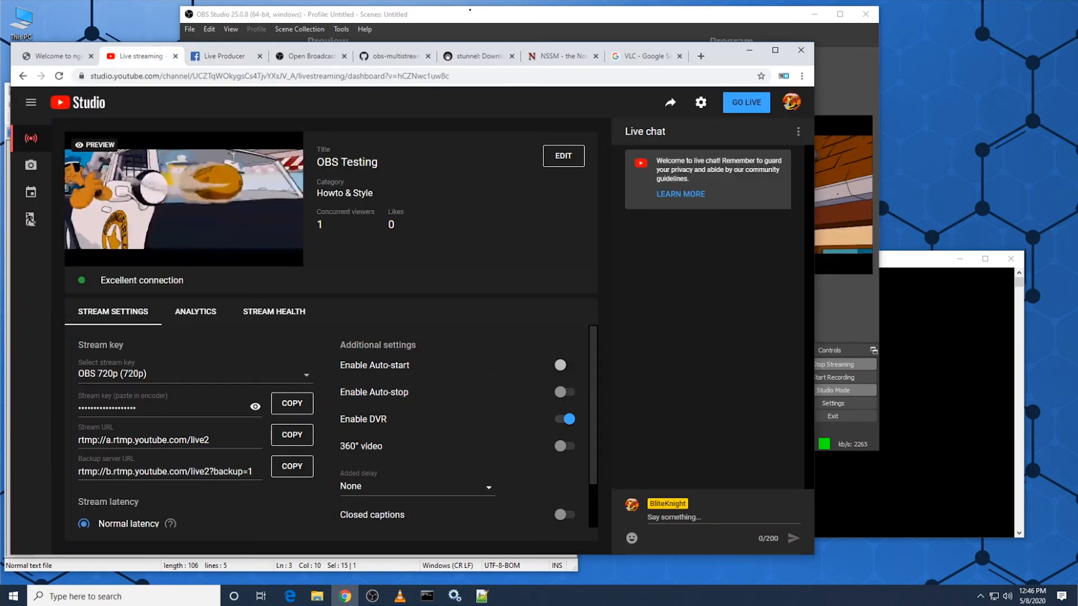
Step: Show the TS82 Logo source in OBS Studio and transition it to the live program output
click(471, 12)
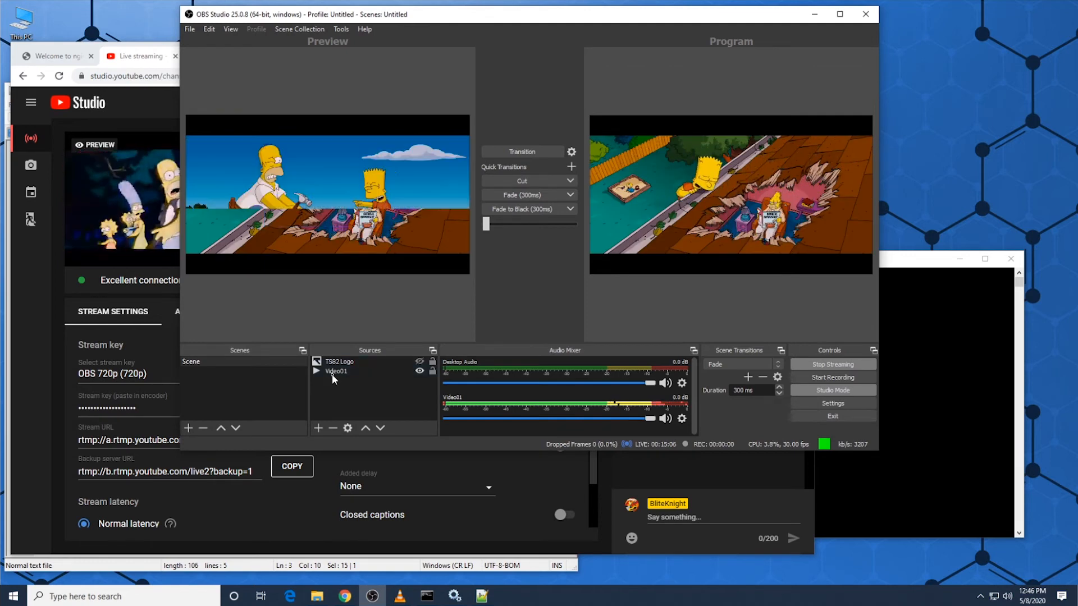
click(419, 361)
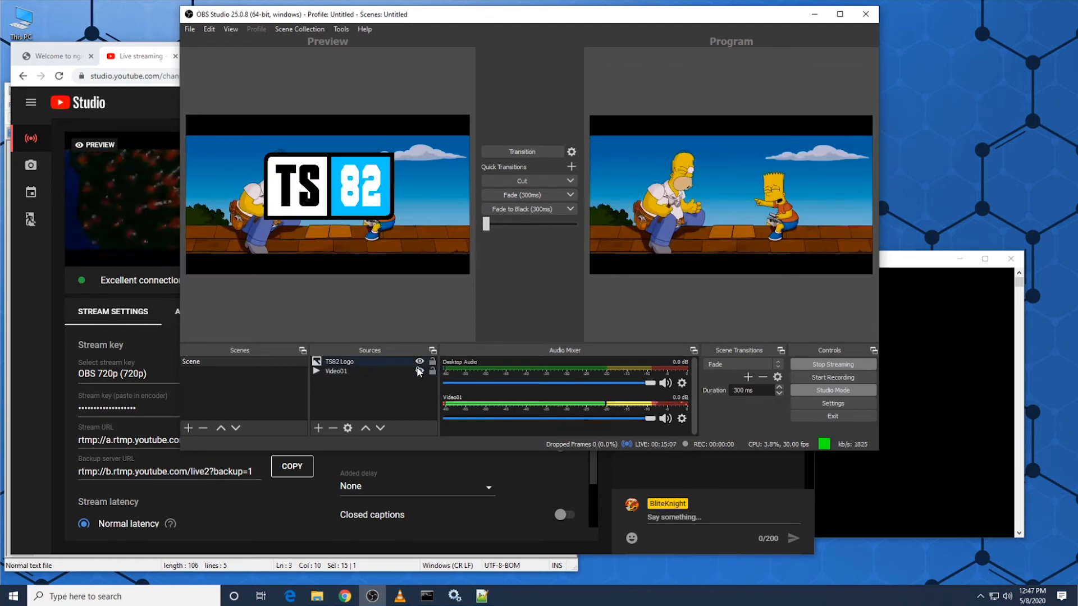
click(524, 153)
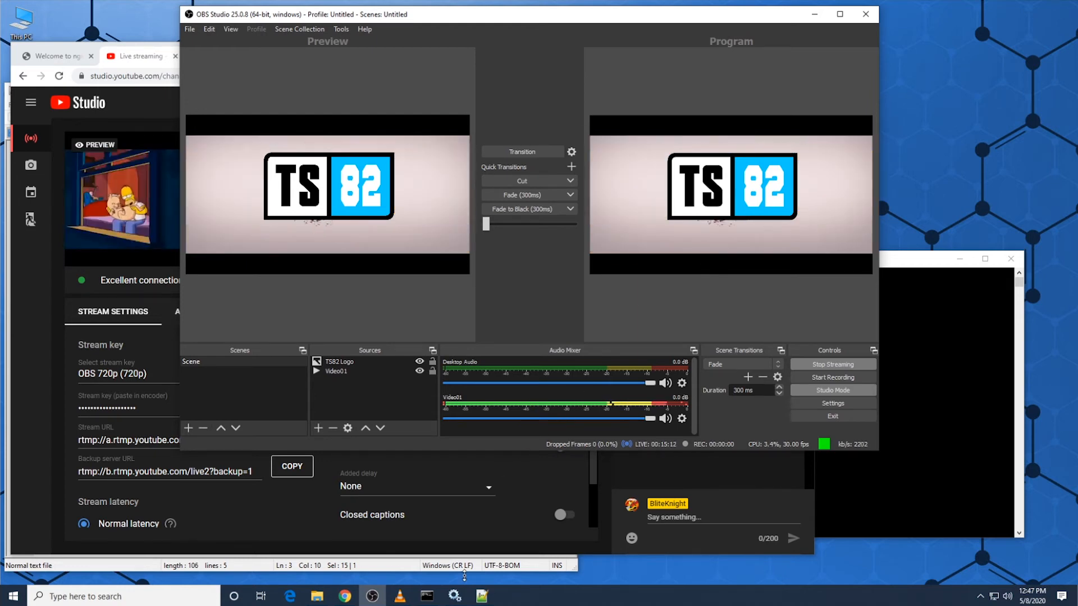
Step: Review the Facebook push line in nginx.conf and look at stunnel in the system tray
click(482, 597)
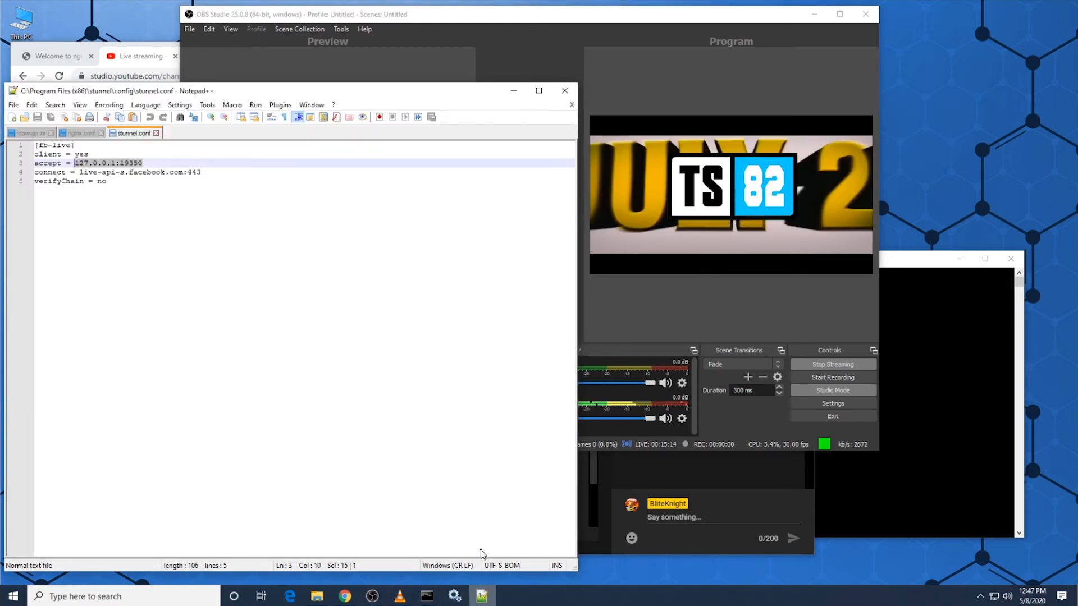
click(88, 133)
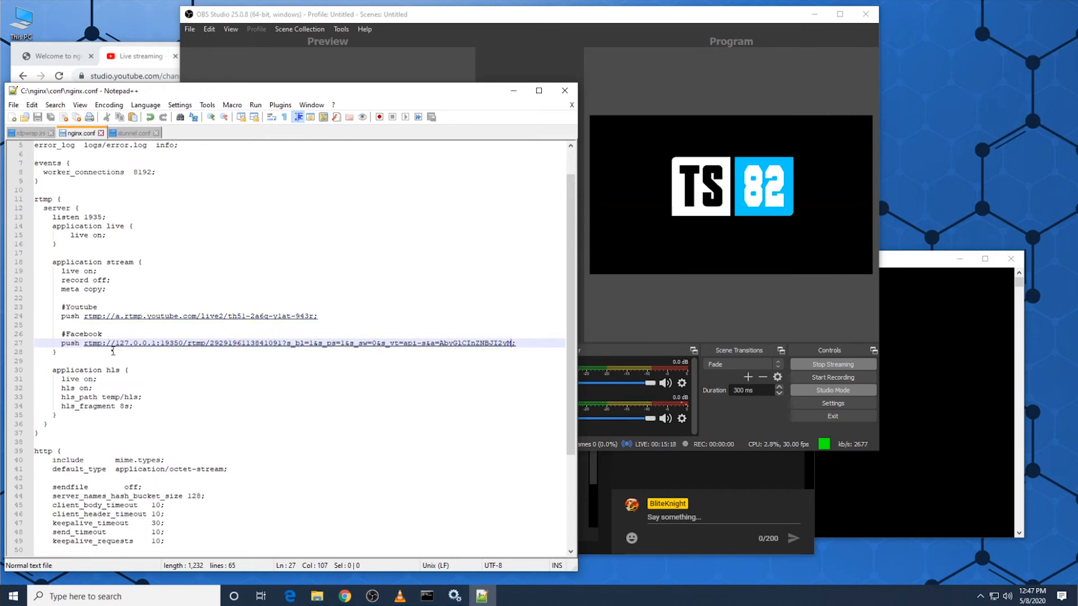
click(980, 597)
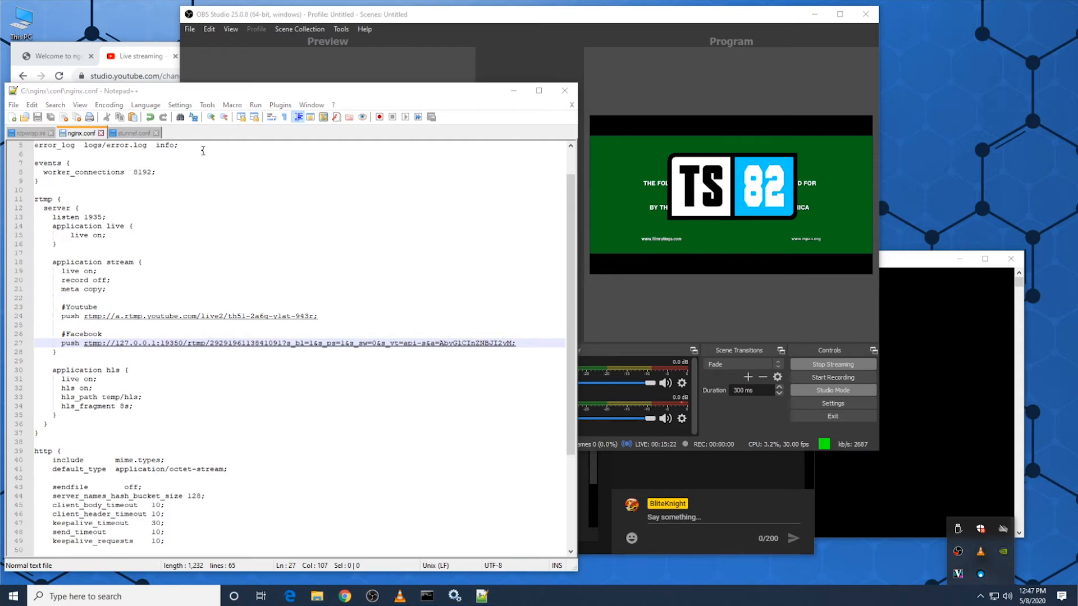
Step: Compare the YouTube Studio and Facebook Live Producer previews for the TS82 logo overlay
click(141, 57)
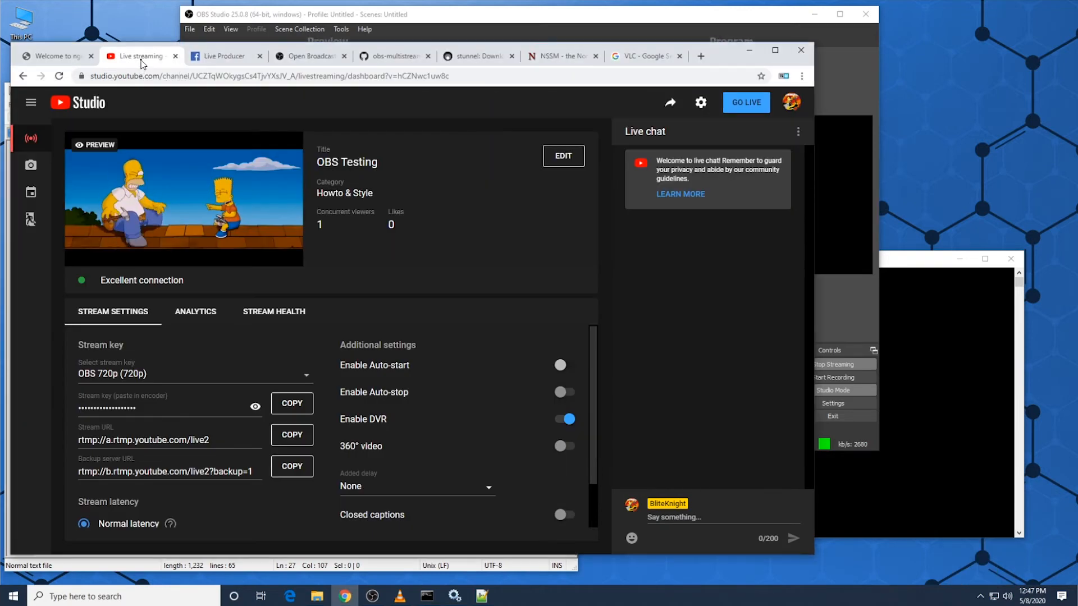
click(213, 56)
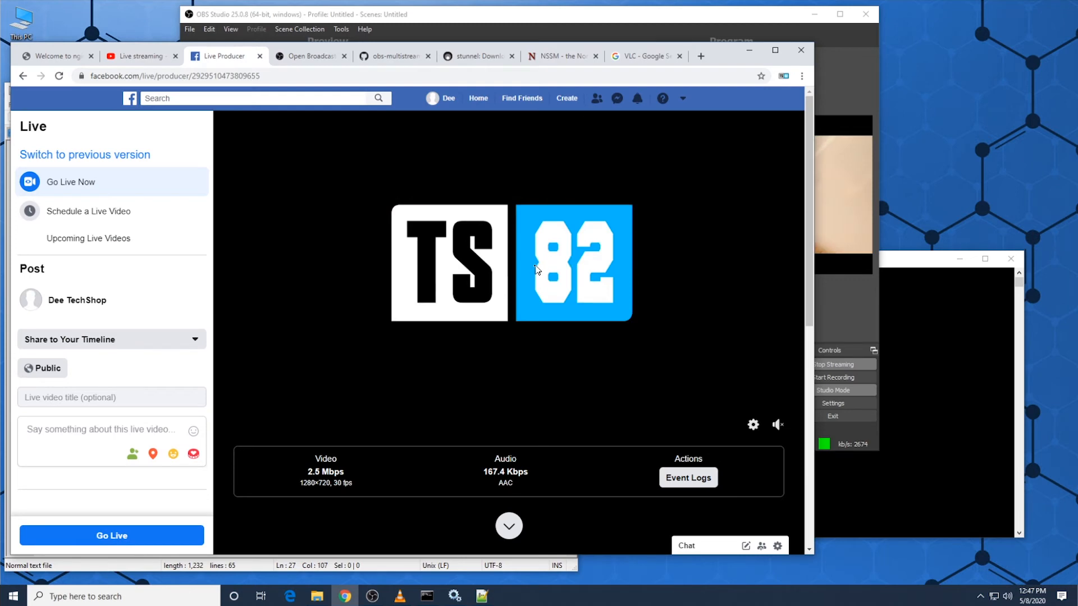
click(138, 56)
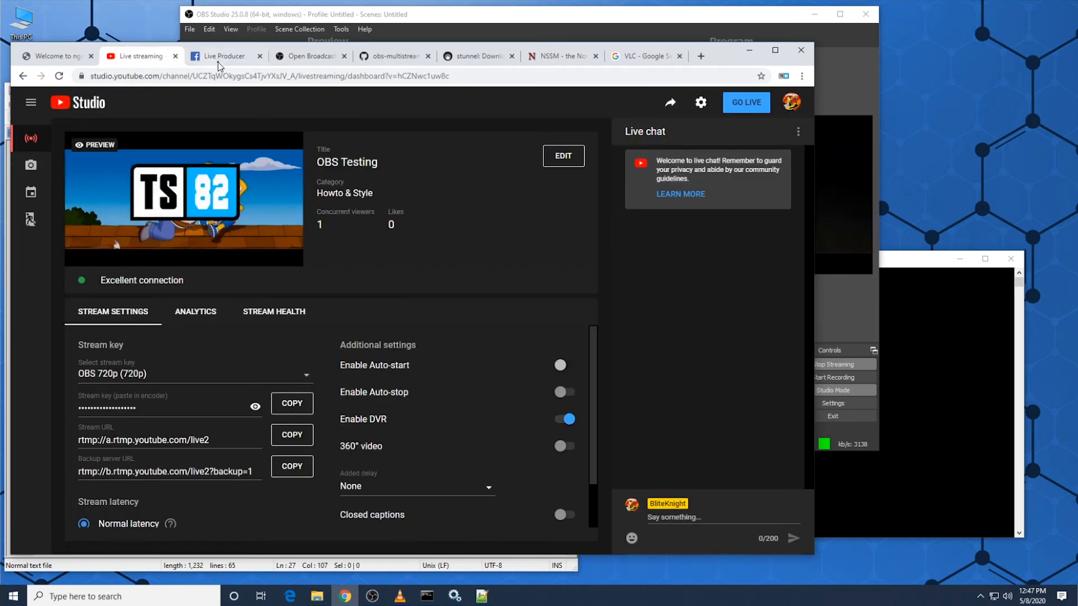
Step: Hide the TS82 Logo source in OBS Studio, transition the change to program, and check both the YouTube and Facebook previews
click(589, 9)
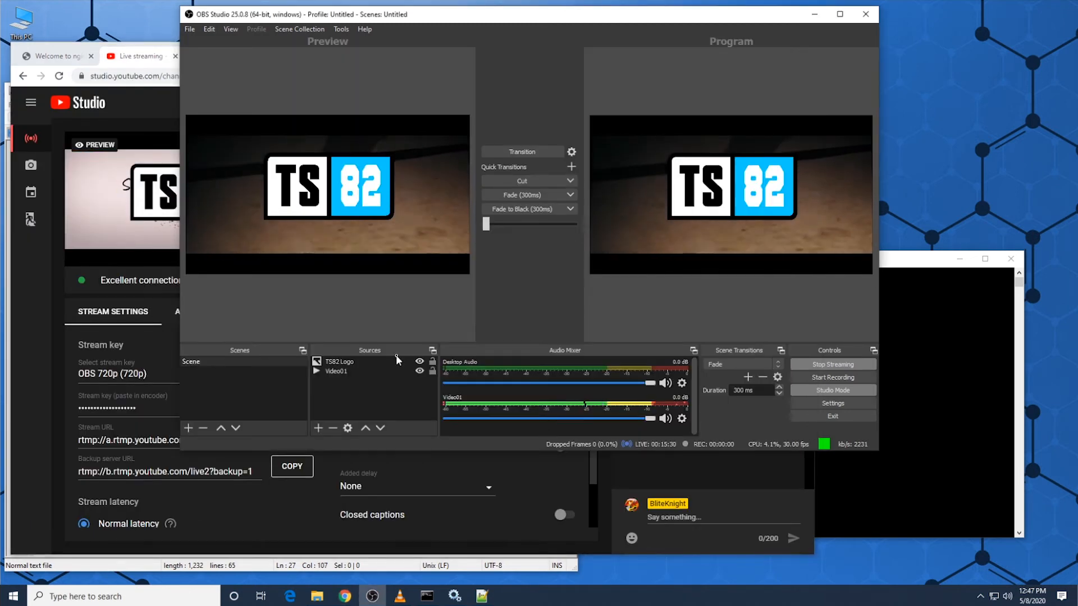
click(420, 362)
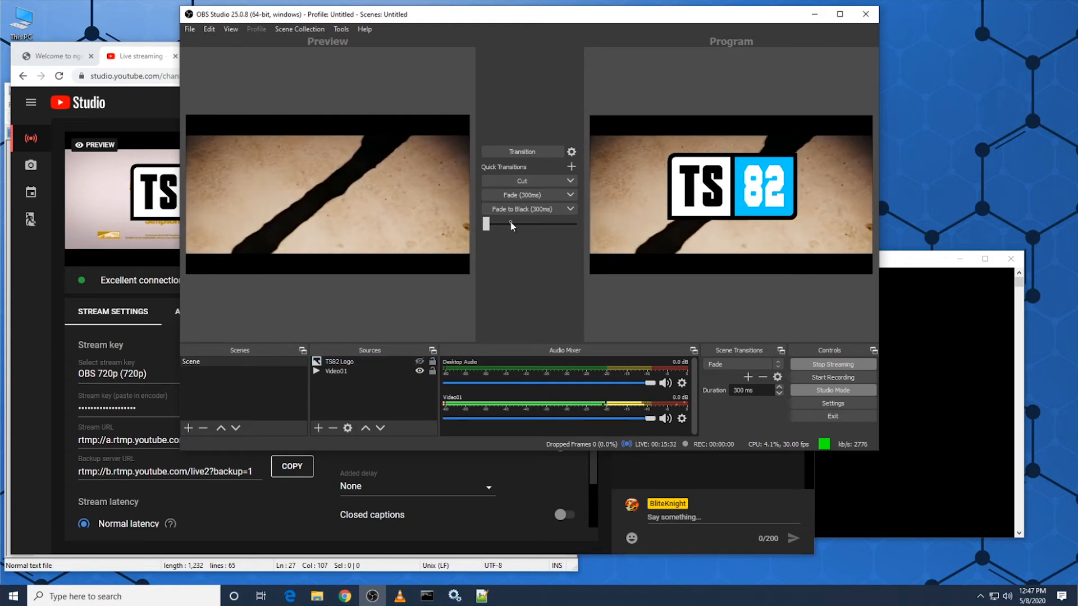
click(530, 155)
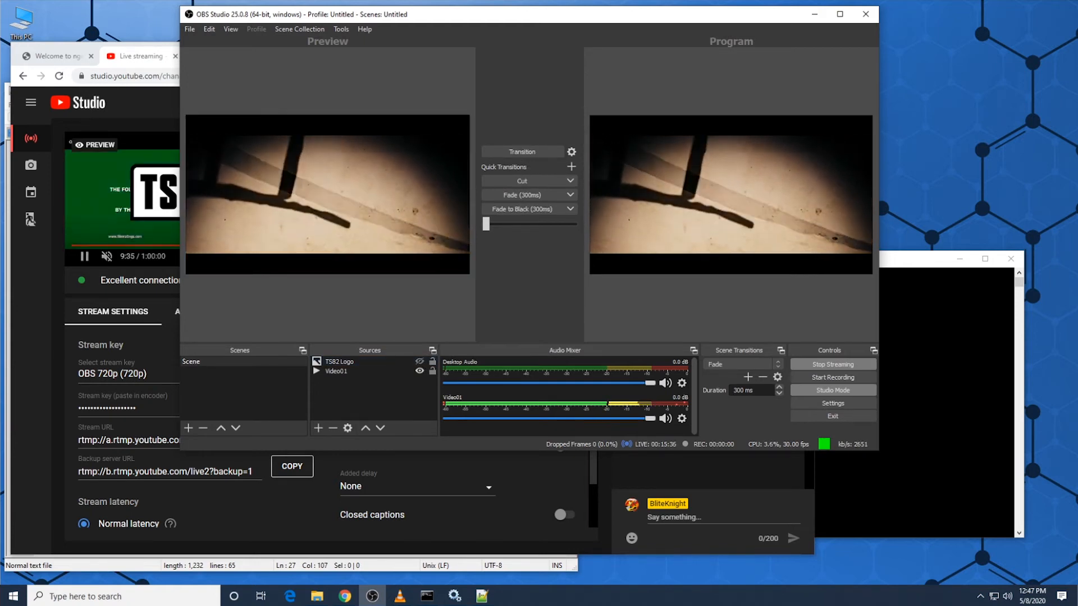
click(130, 106)
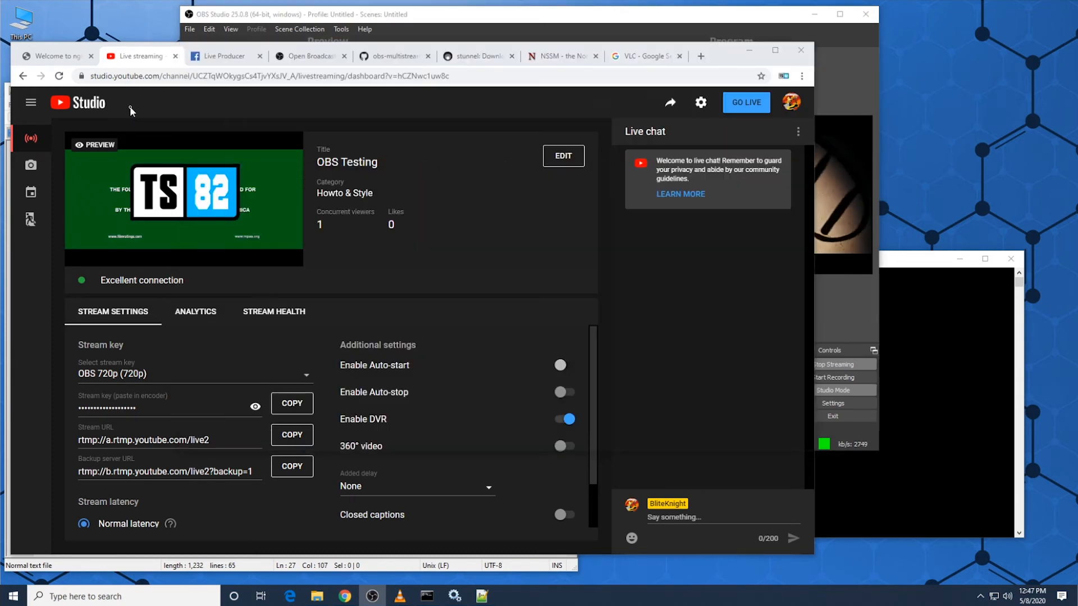
click(224, 56)
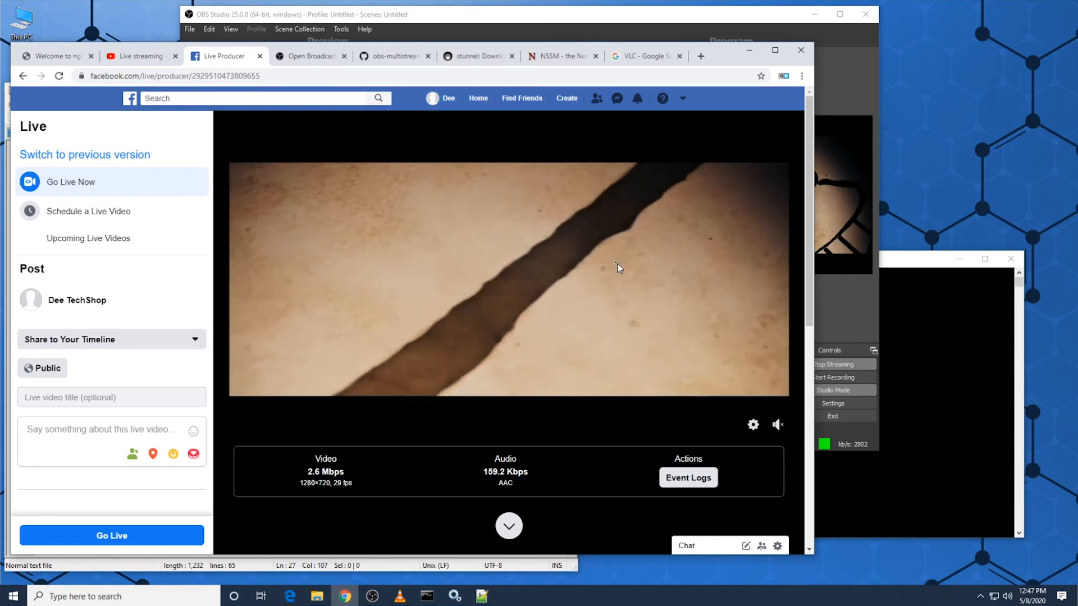
Step: Compare the live video previews in YouTube Studio and Facebook Live Producer again
click(144, 59)
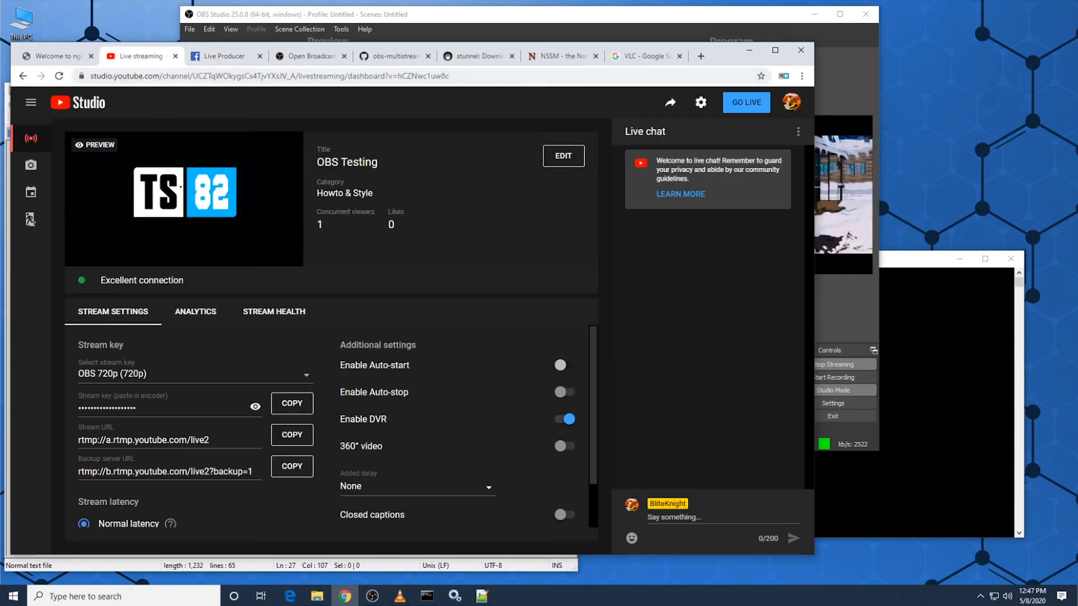
click(228, 59)
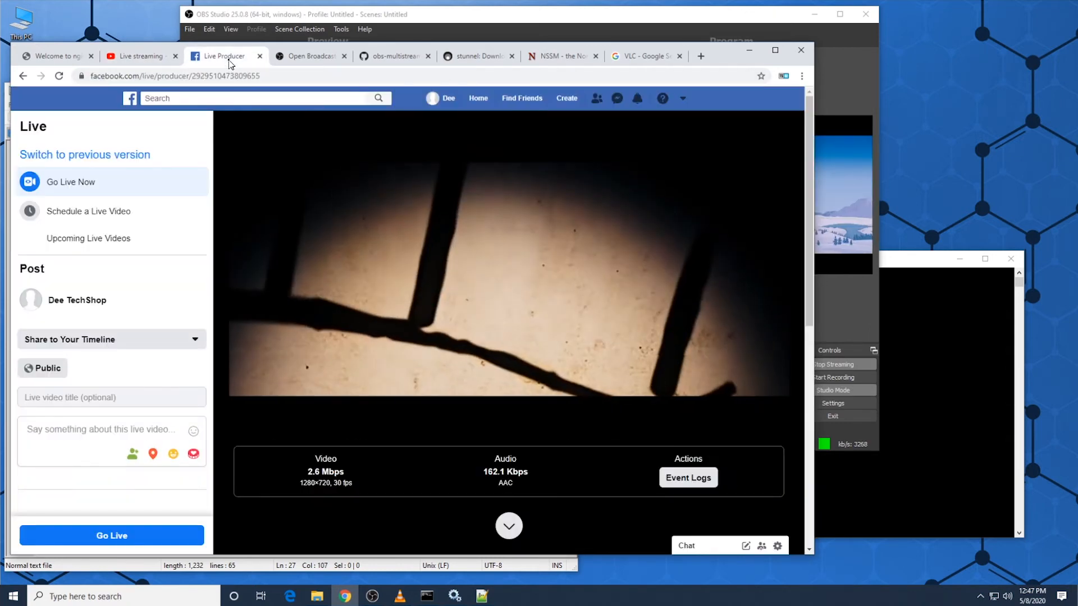
click(139, 58)
mouse_move(169, 199)
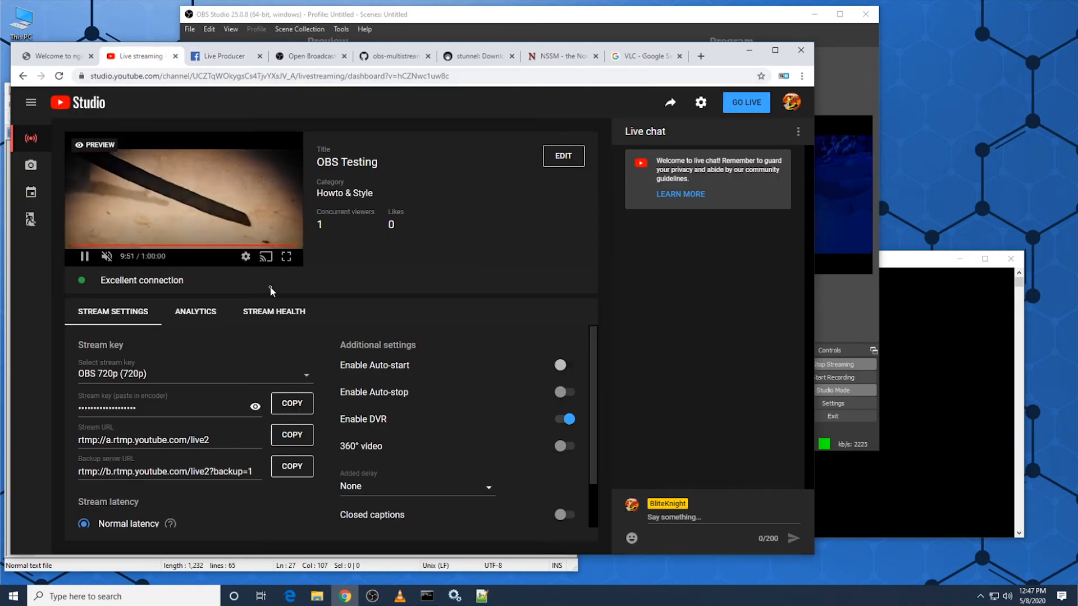
Step: Review the rtmp block in nginx.conf and show the options of the running stunnel in the system tray
click(481, 597)
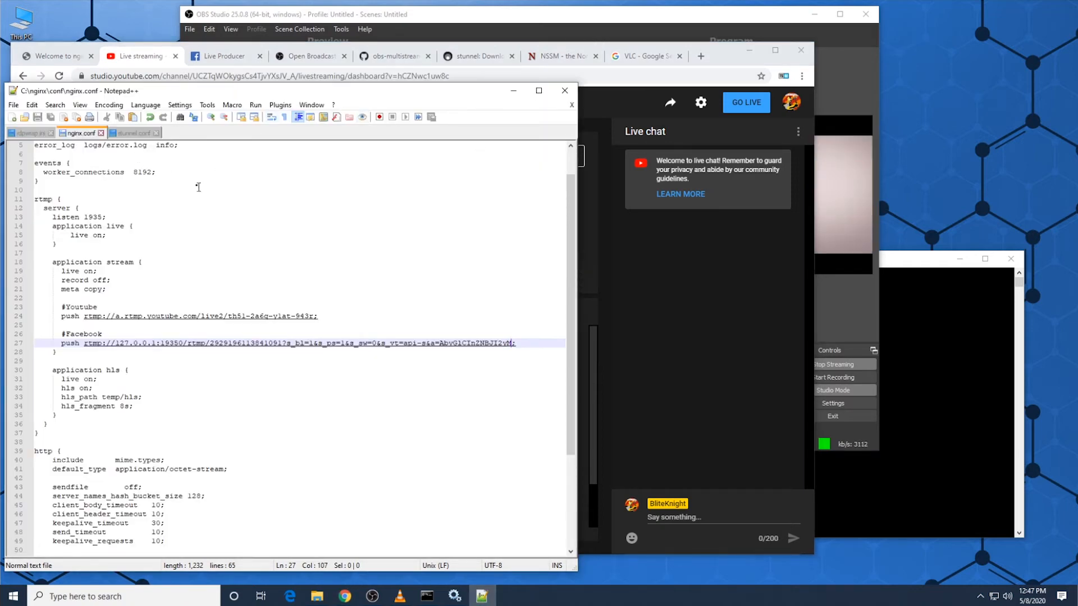
click(78, 200)
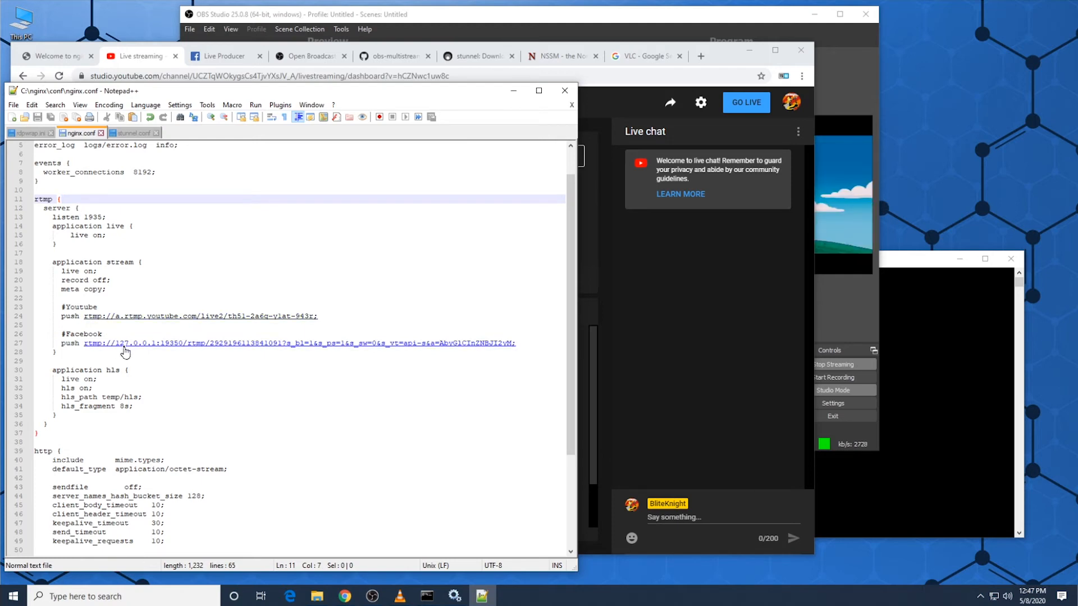
click(980, 599)
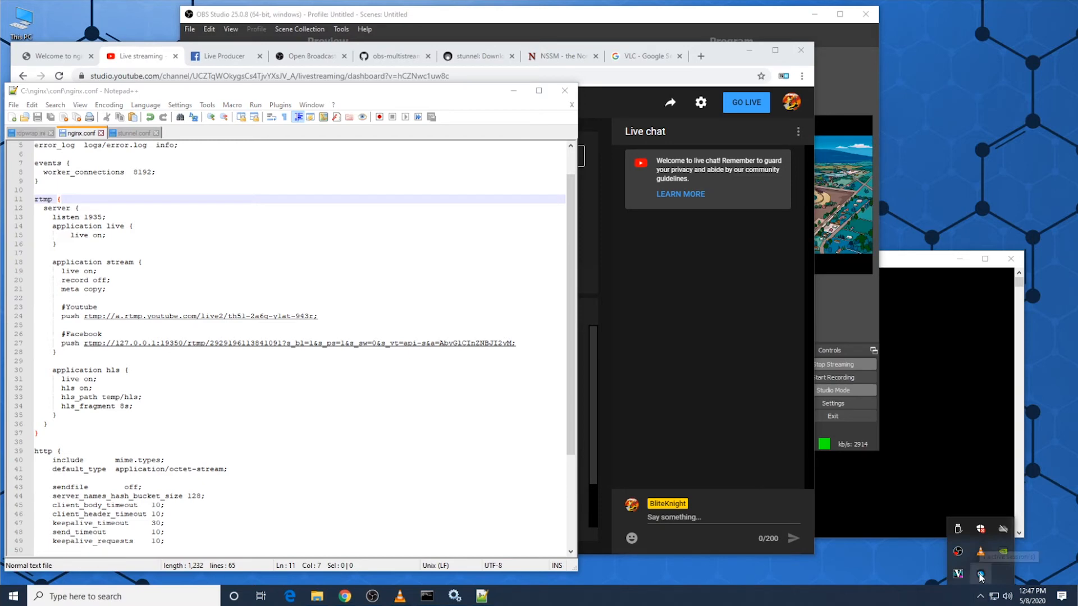
right_click(980, 574)
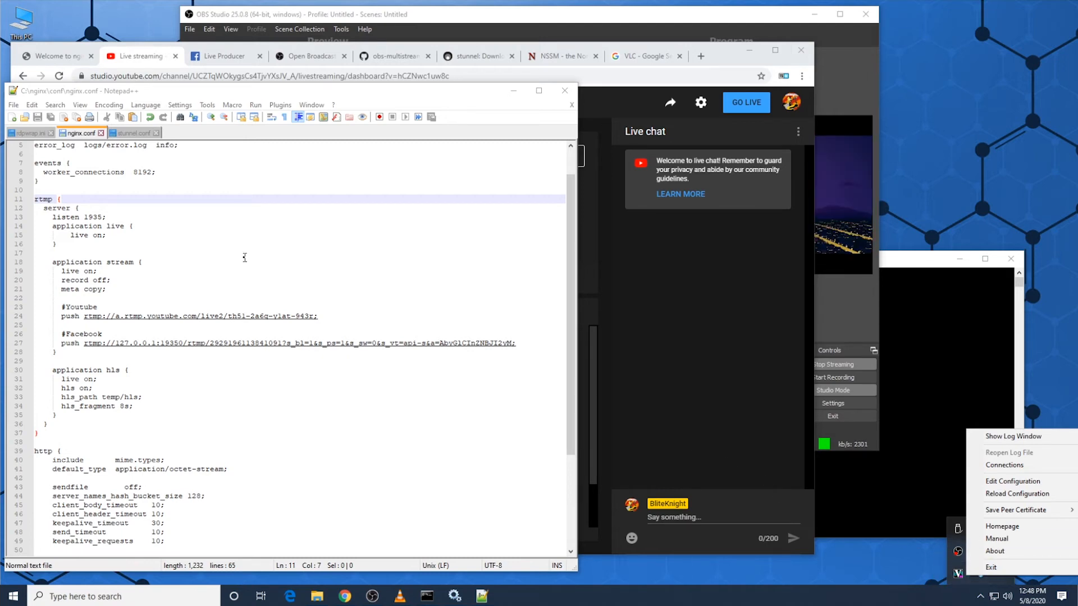
Step: Look at the NginxServer entry in Windows Services, the OBS Studio output and the YouTube Studio dashboard
click(465, 596)
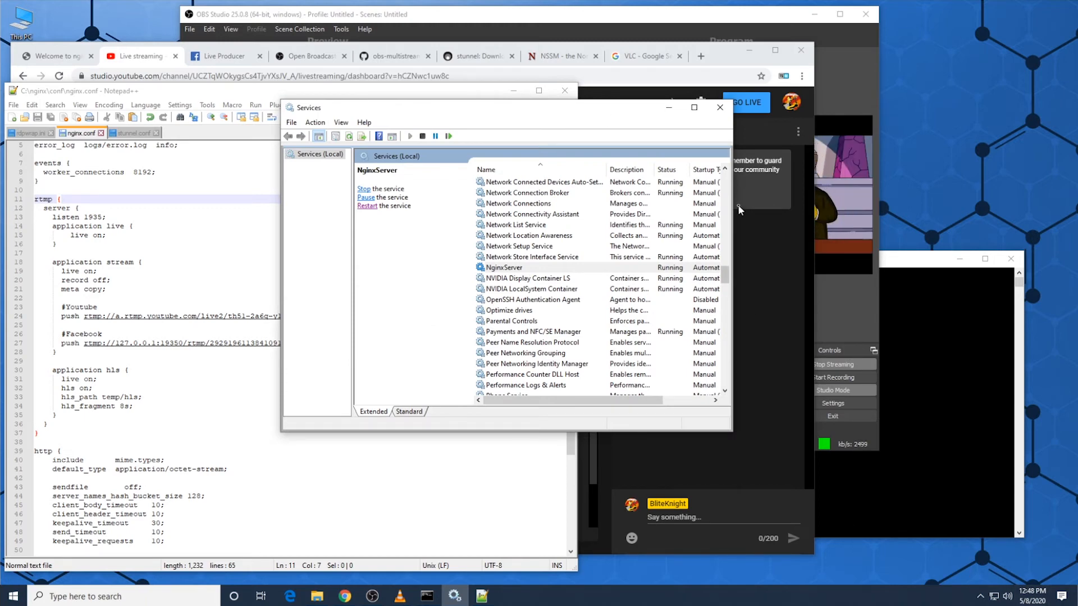
click(629, 19)
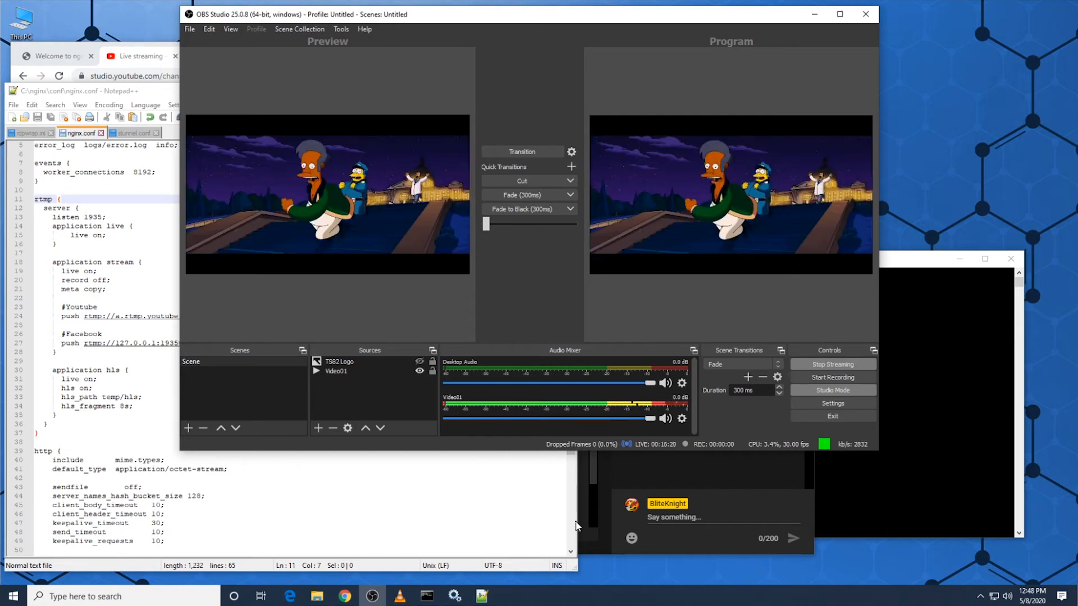
click(595, 487)
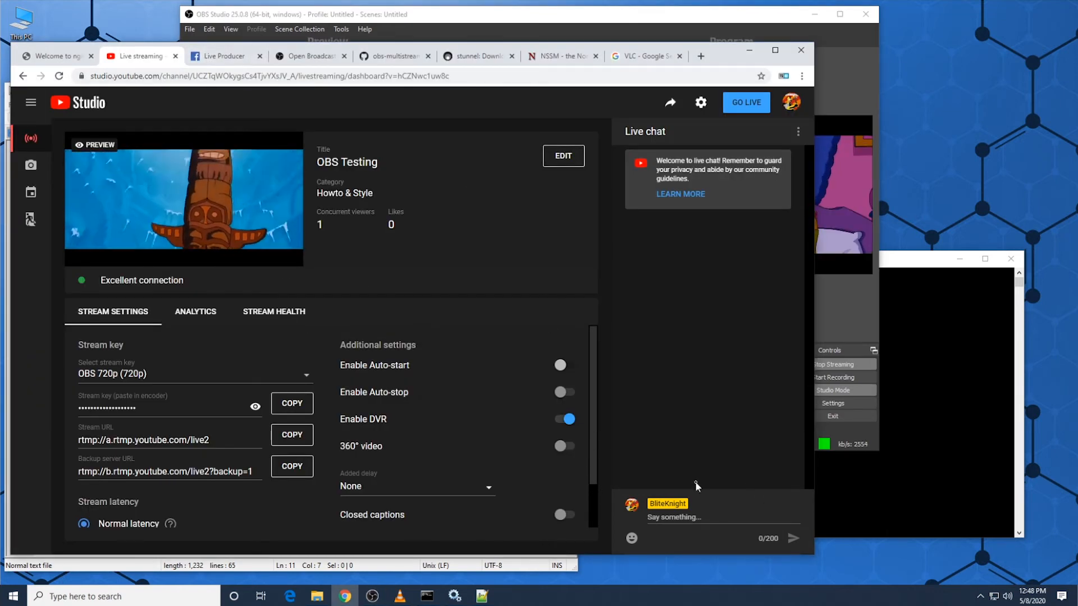
Step: Look through the stunnel AllUsers program group in Windows for the stunnel Service Install entry
click(22, 600)
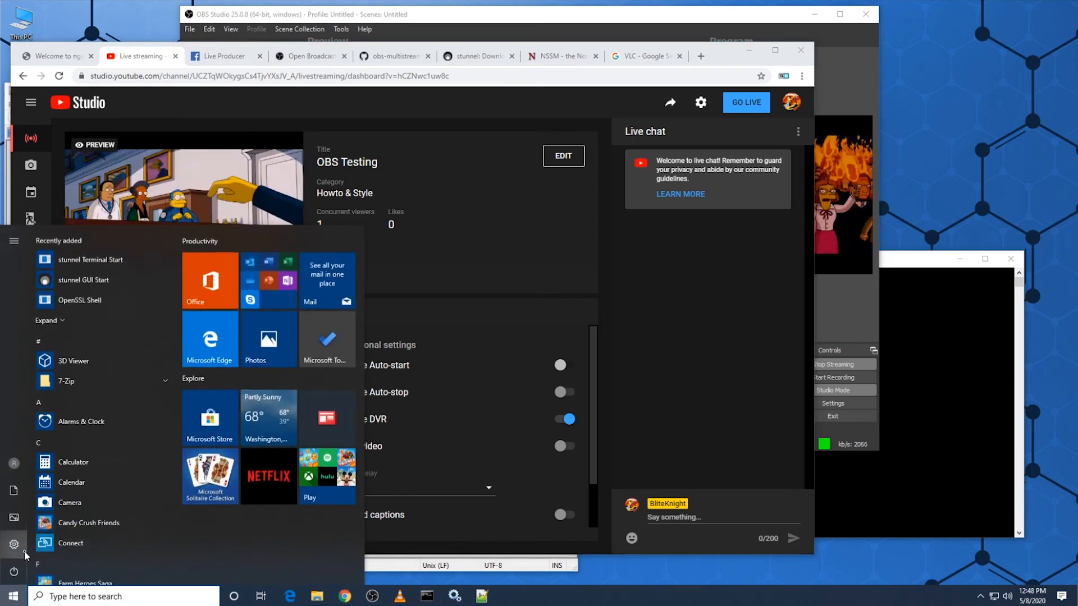
scroll(94, 442, down, 15)
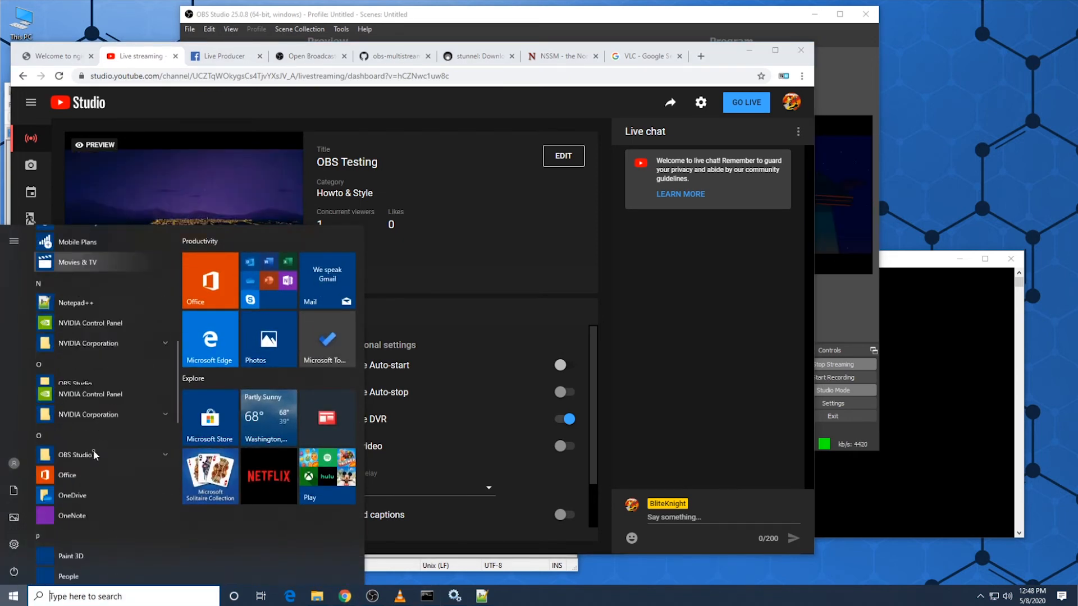
scroll(102, 409, up, 1)
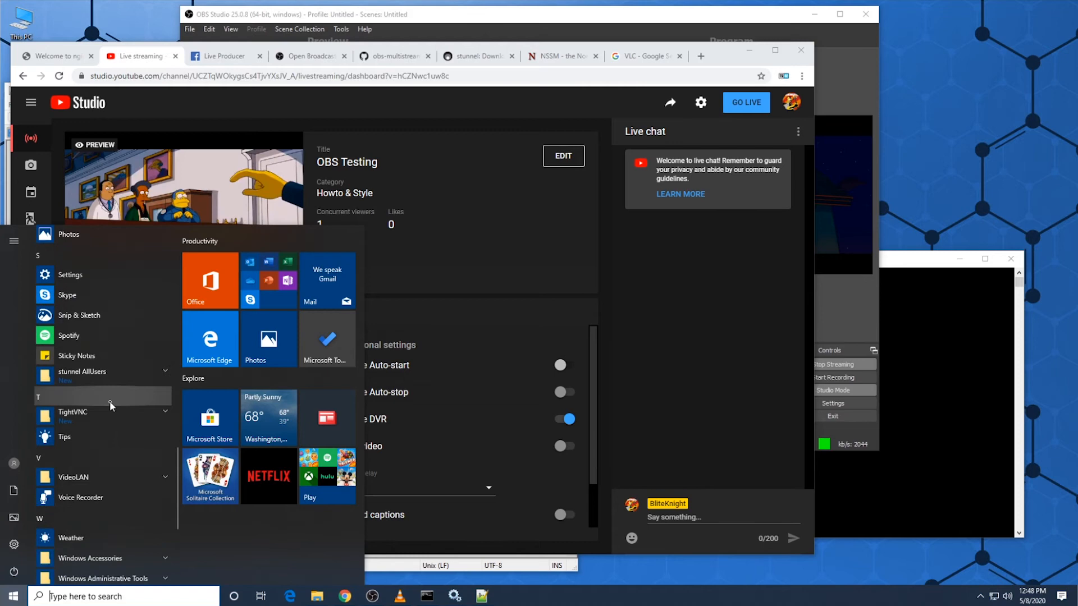
click(106, 374)
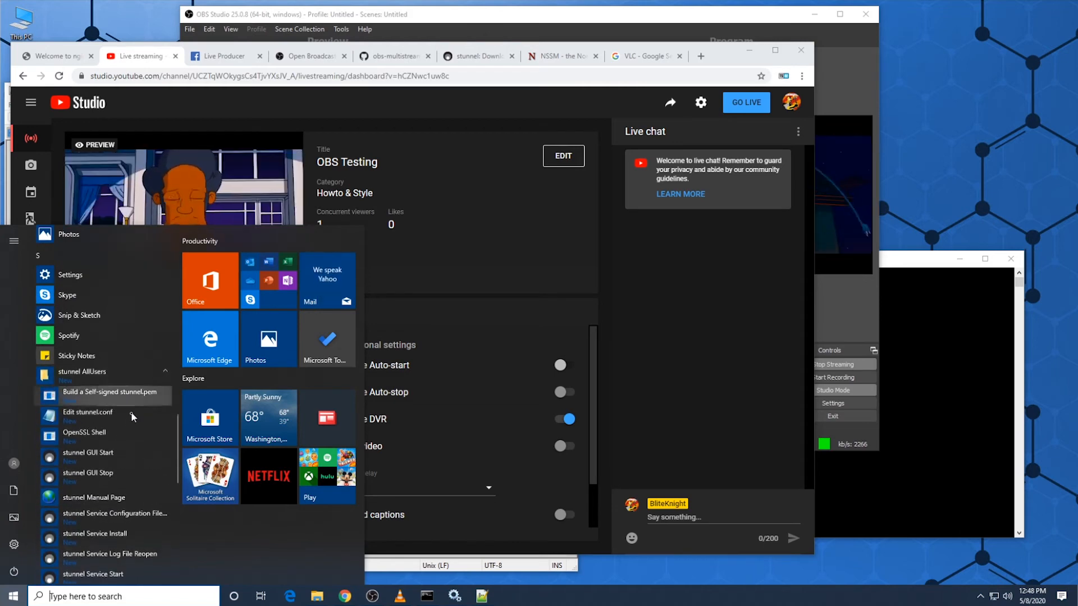
scroll(133, 436, down, 1)
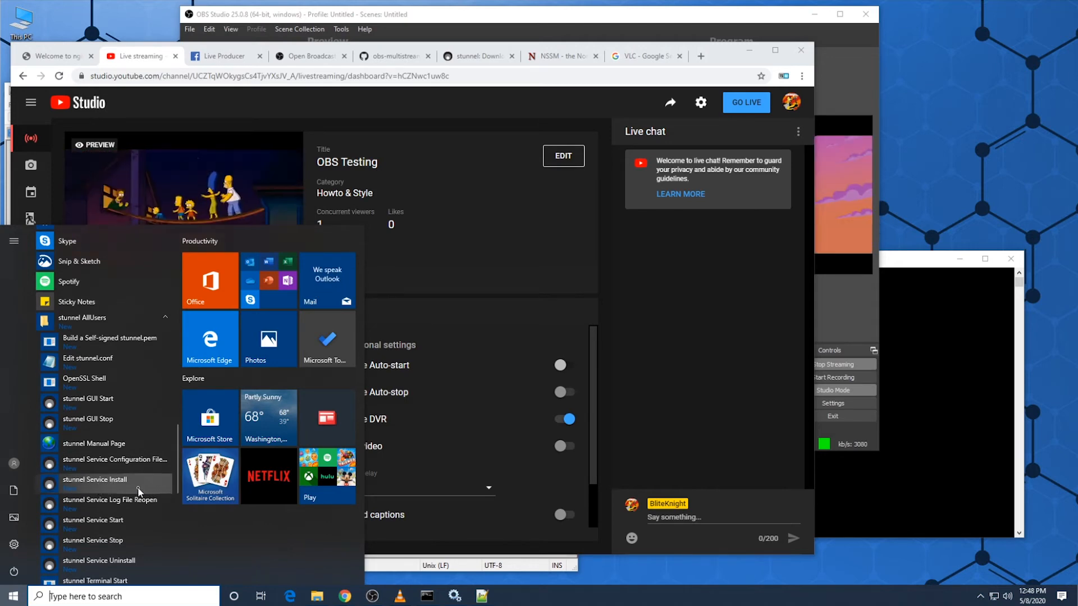
Step: Exit the running stunnel program from the system tray and check the Facebook Live Producer preview
click(980, 596)
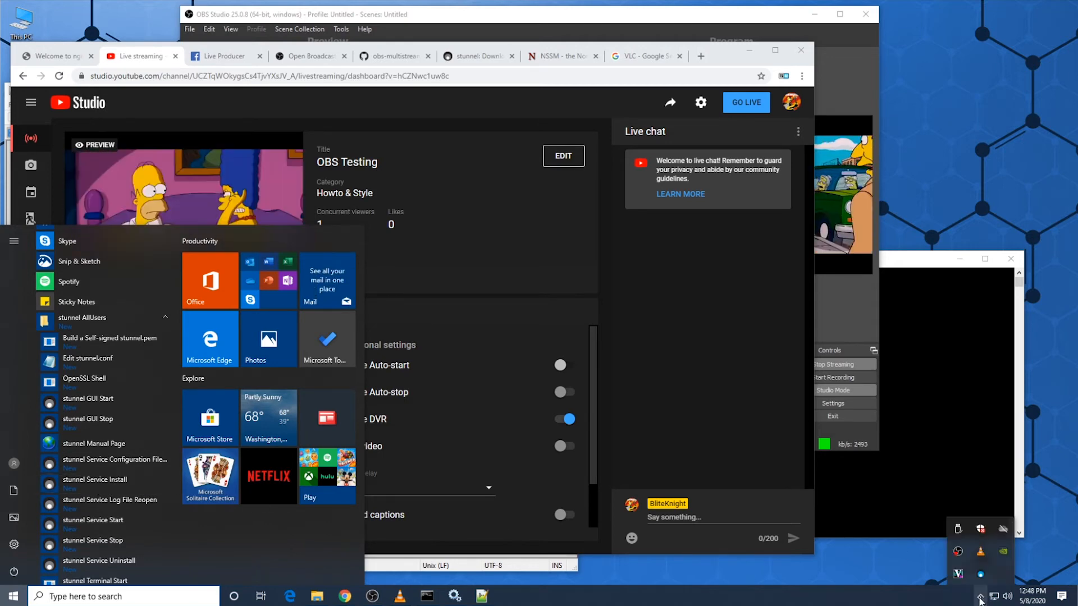
right_click(982, 577)
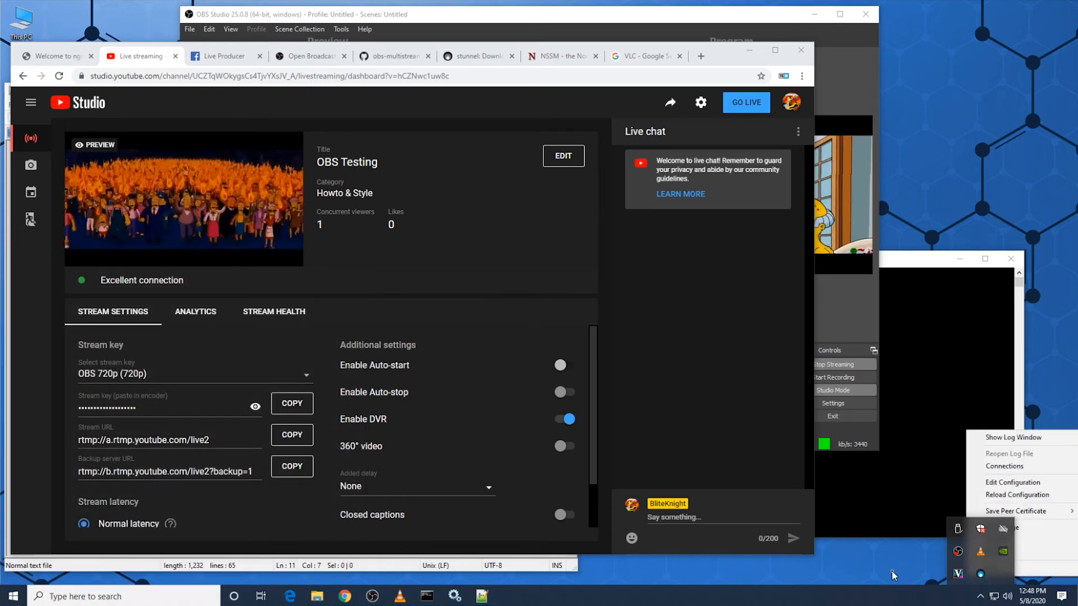
click(893, 576)
click(980, 596)
right_click(958, 573)
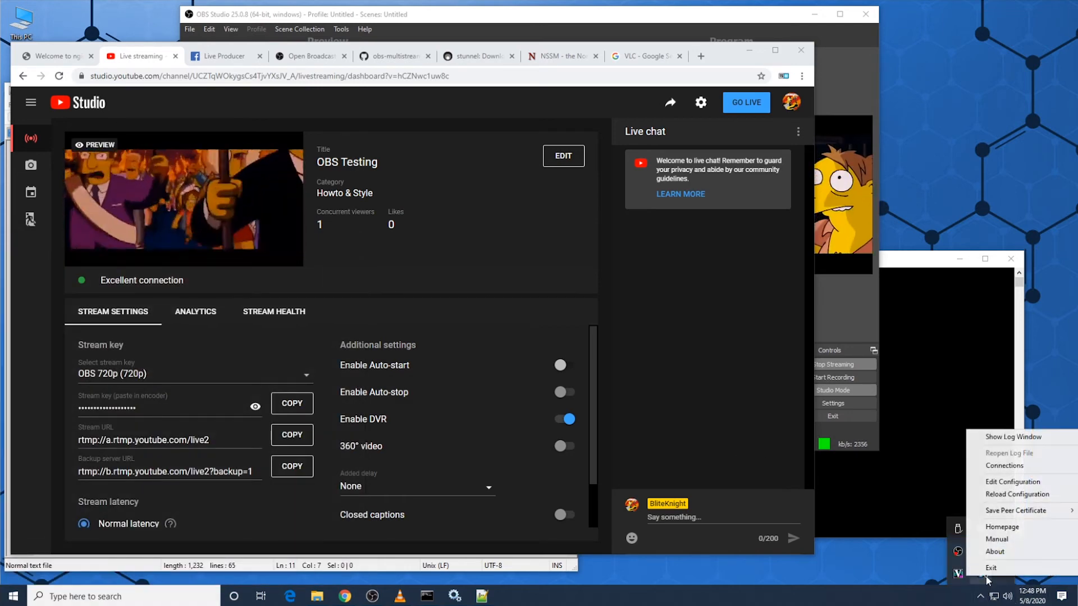
click(991, 568)
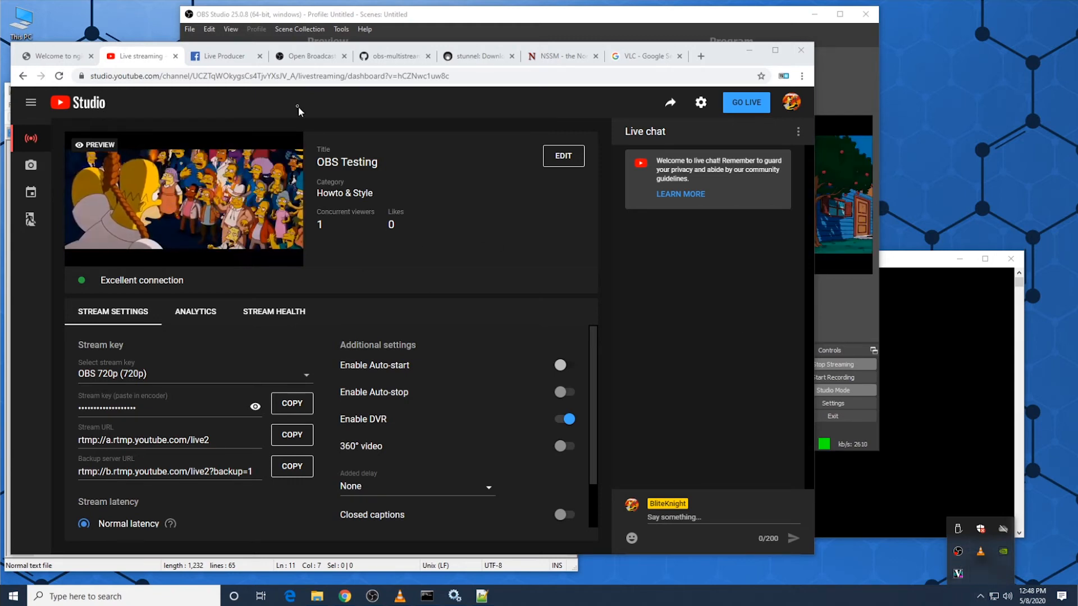
click(225, 56)
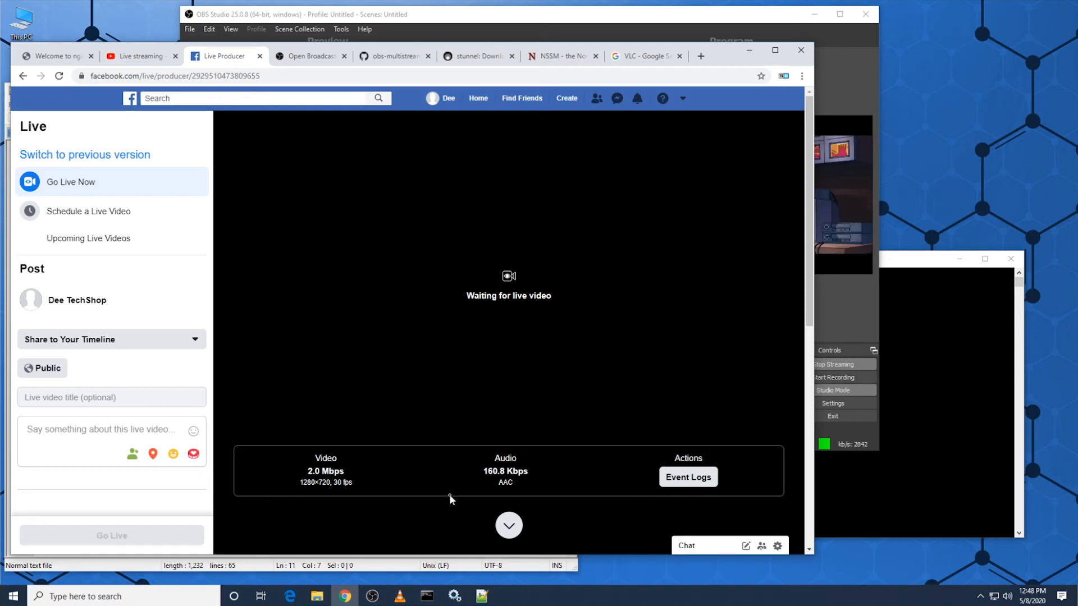
Step: Install stunnel as a Windows service with stunnel Service Install from the stunnel AllUsers group and acknowledge the message
click(459, 603)
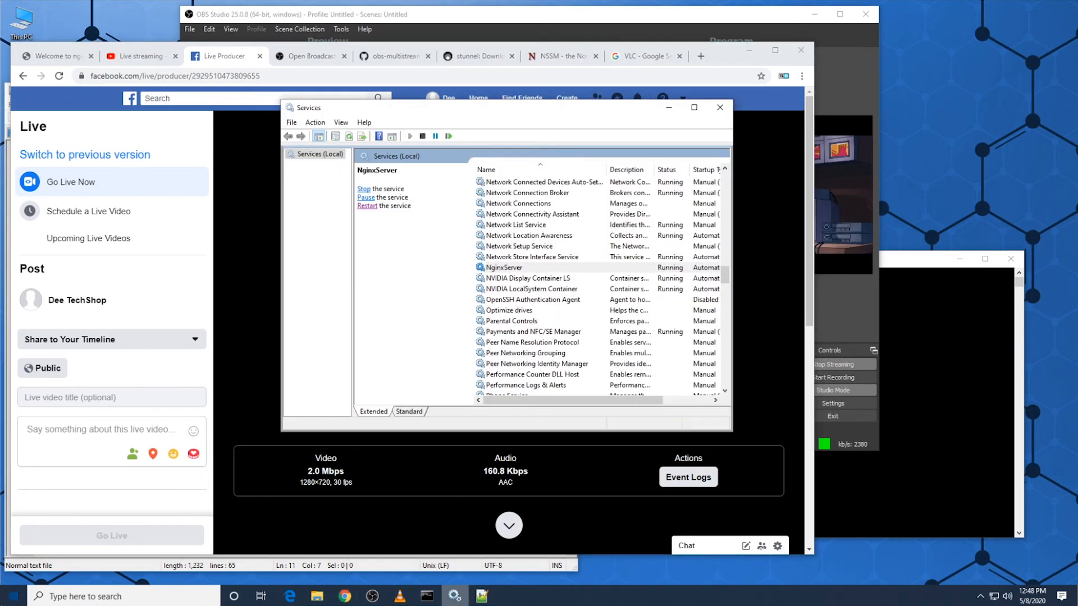
click(13, 597)
scroll(98, 462, down, 10)
scroll(99, 462, down, 10)
scroll(100, 461, up, 5)
scroll(105, 385, up, 2)
click(120, 478)
scroll(117, 477, down, 3)
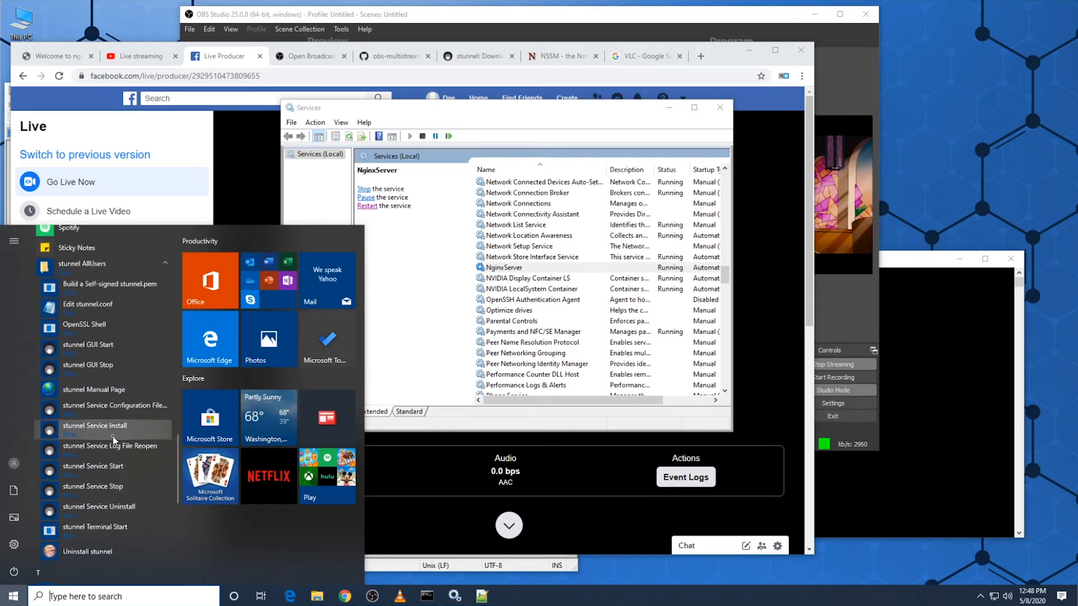
right_click(121, 430)
click(83, 429)
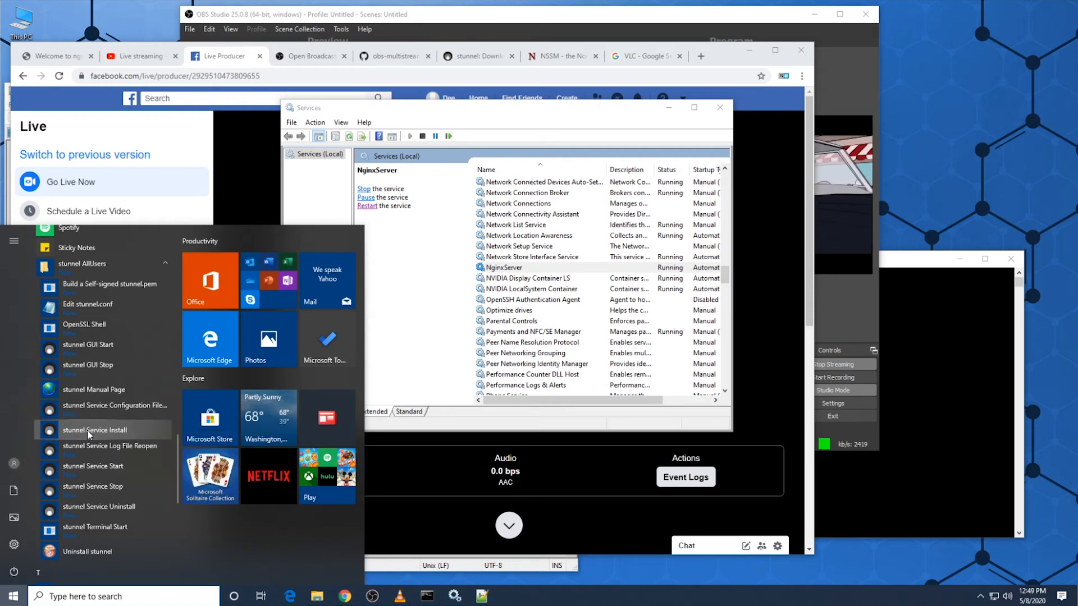
click(102, 431)
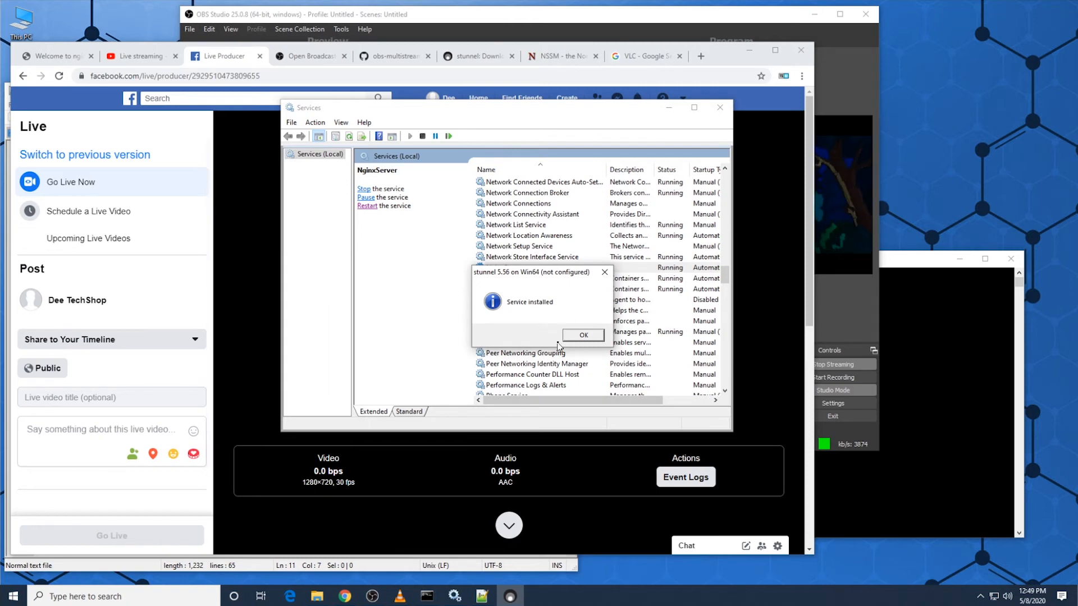
click(583, 336)
Step: Find the Stunnel TLS wrapper in the Services list and review its properties without changing them
click(534, 334)
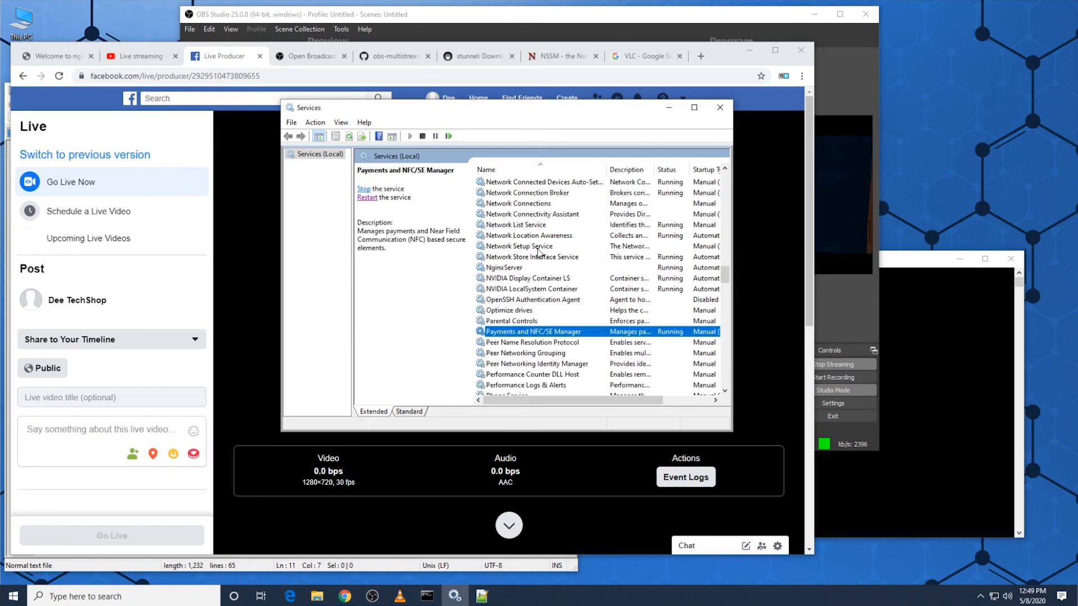
scroll(538, 252, down, 13)
scroll(551, 308, down, 4)
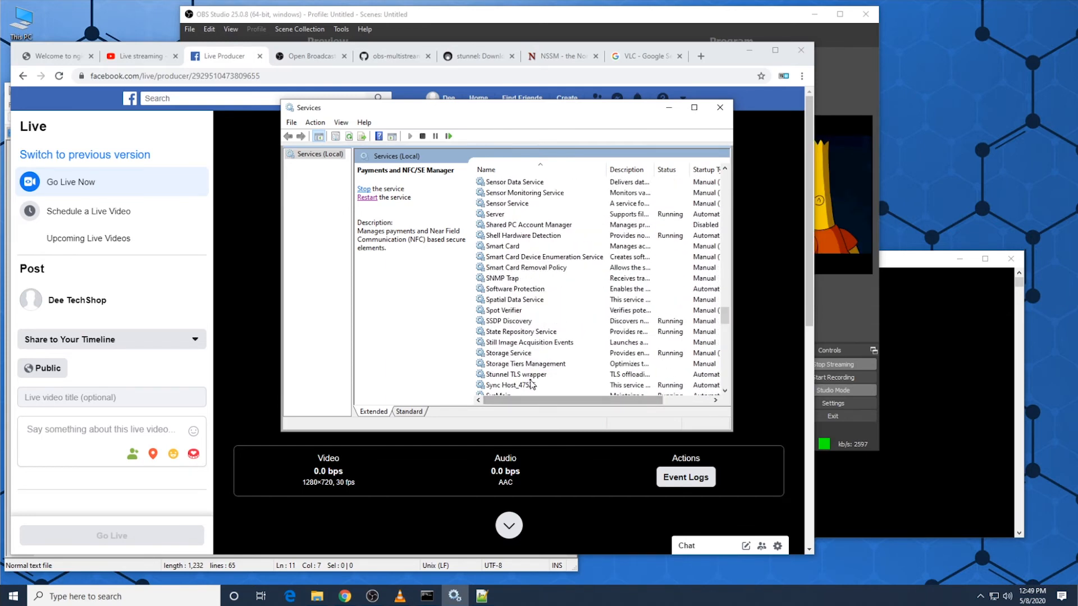
click(532, 375)
scroll(528, 362, down, 1)
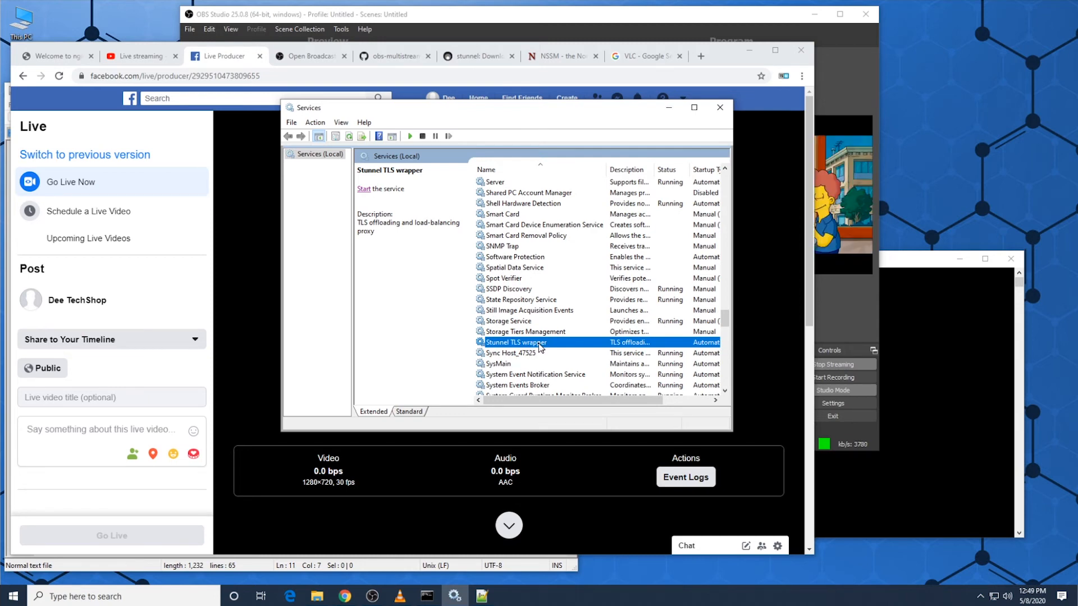
double_click(540, 344)
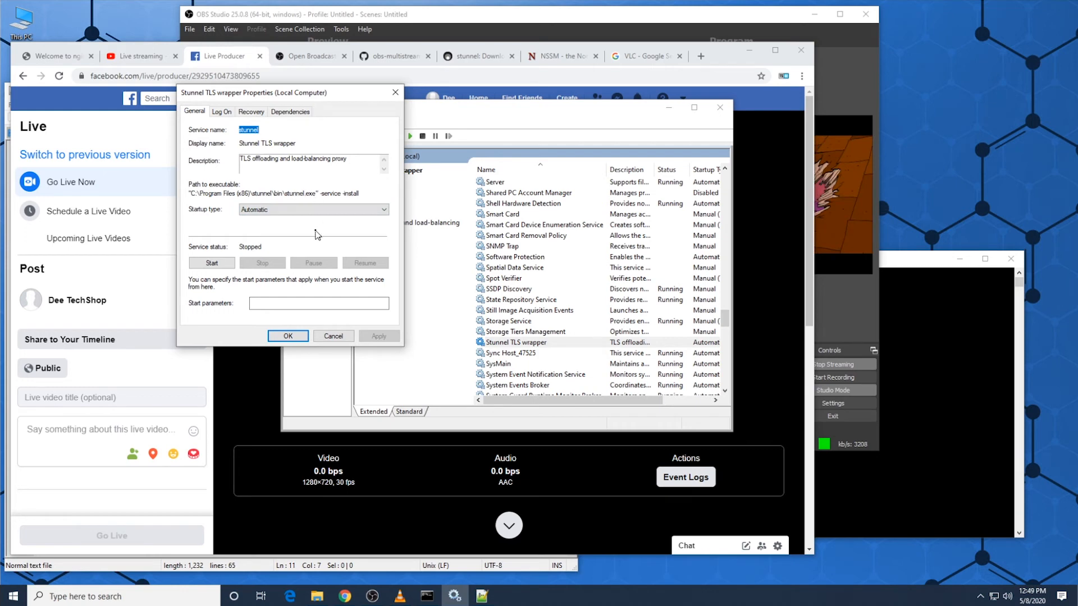
click(334, 337)
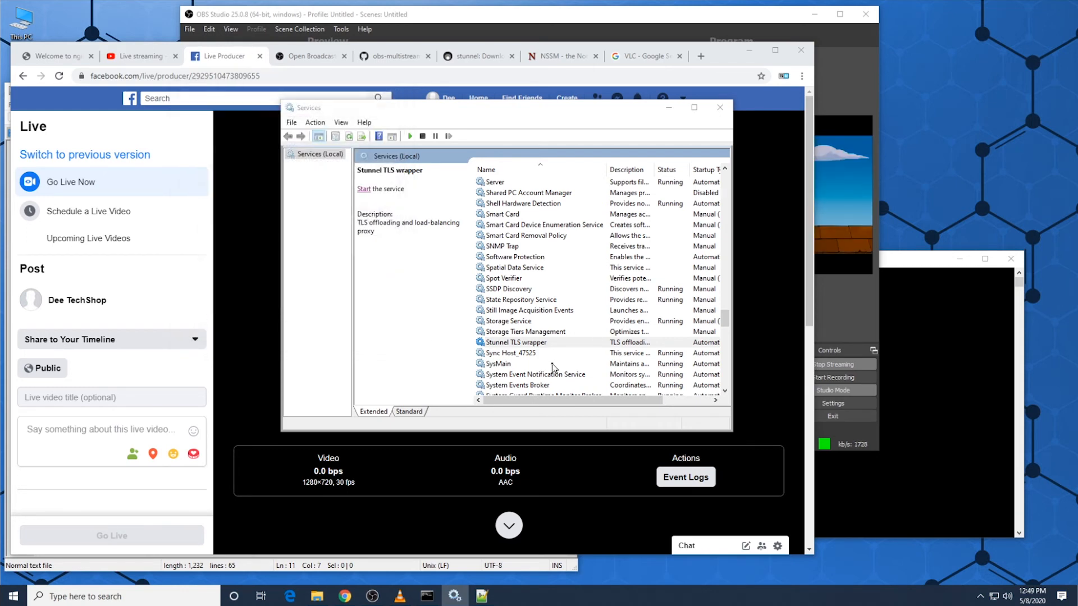
Step: Start the Stunnel TLS wrapper service from its properties, confirm the dialog and return to Facebook Live Producer
scroll(550, 361, down, 1)
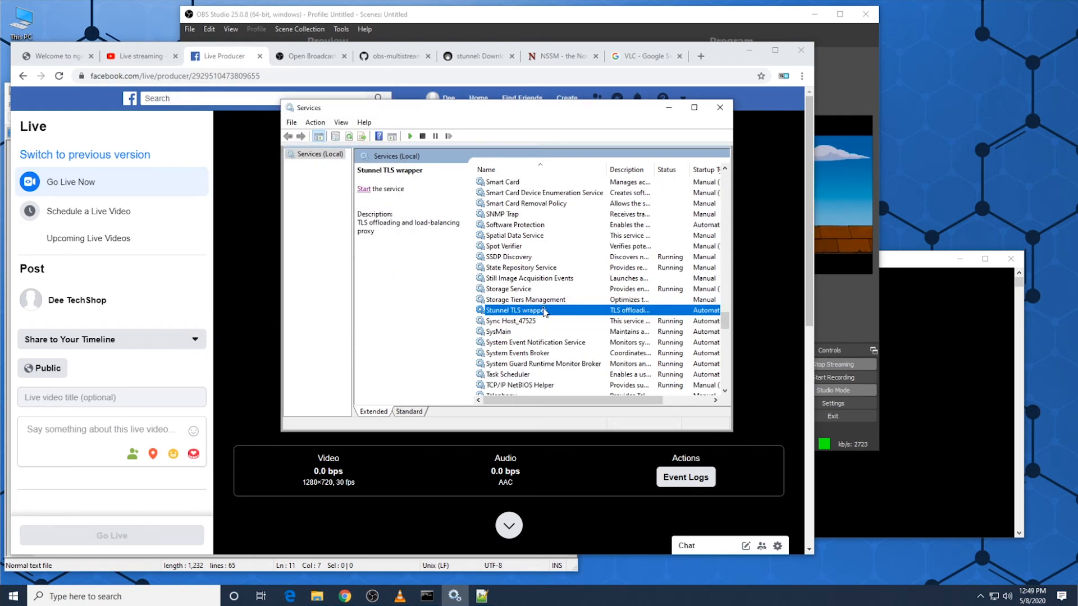
double_click(544, 312)
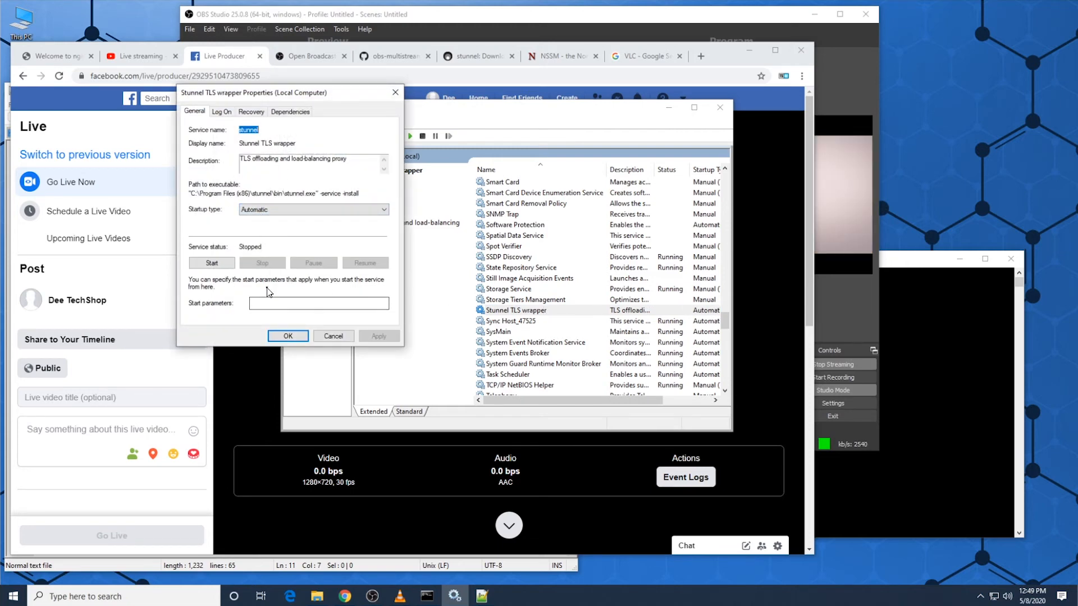
click(212, 266)
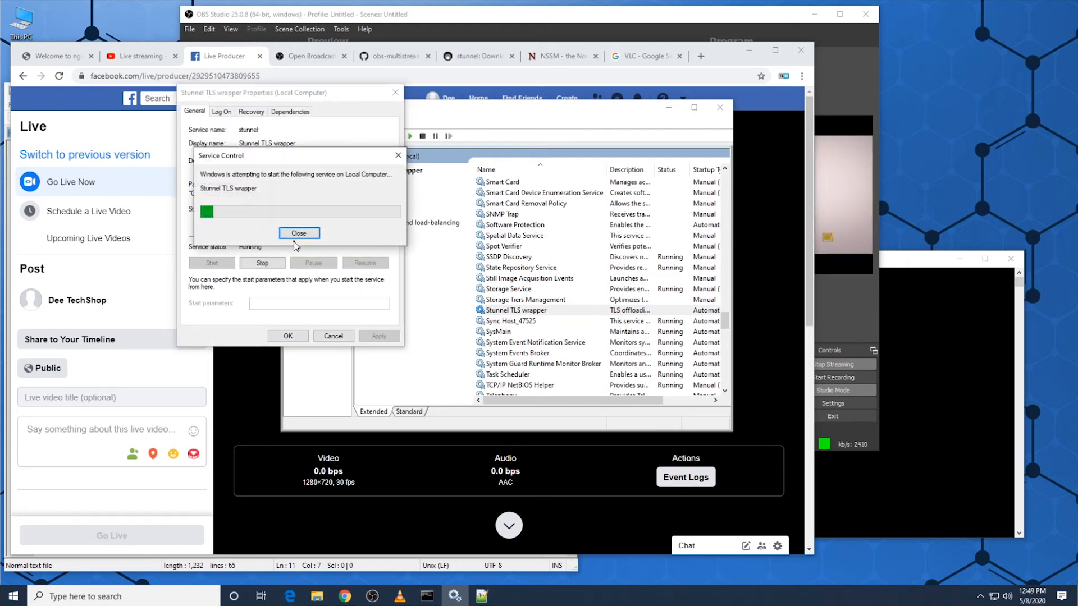
click(301, 339)
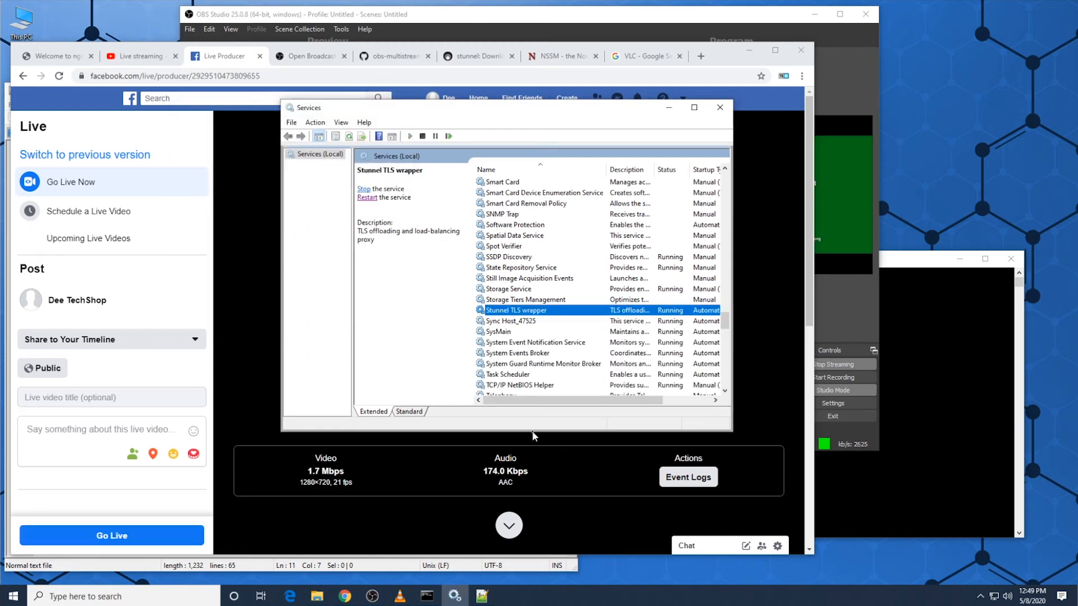
click(236, 357)
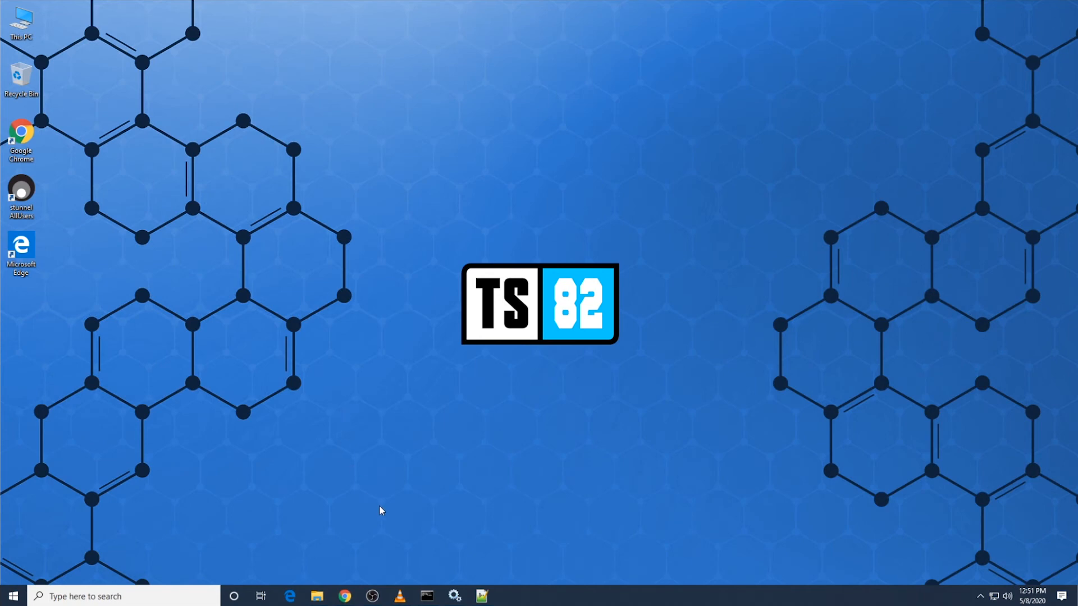
Step: Switch to OBS Studio, move its window clear and stop the running stream
click(372, 596)
drag(563, 25, 390, 21)
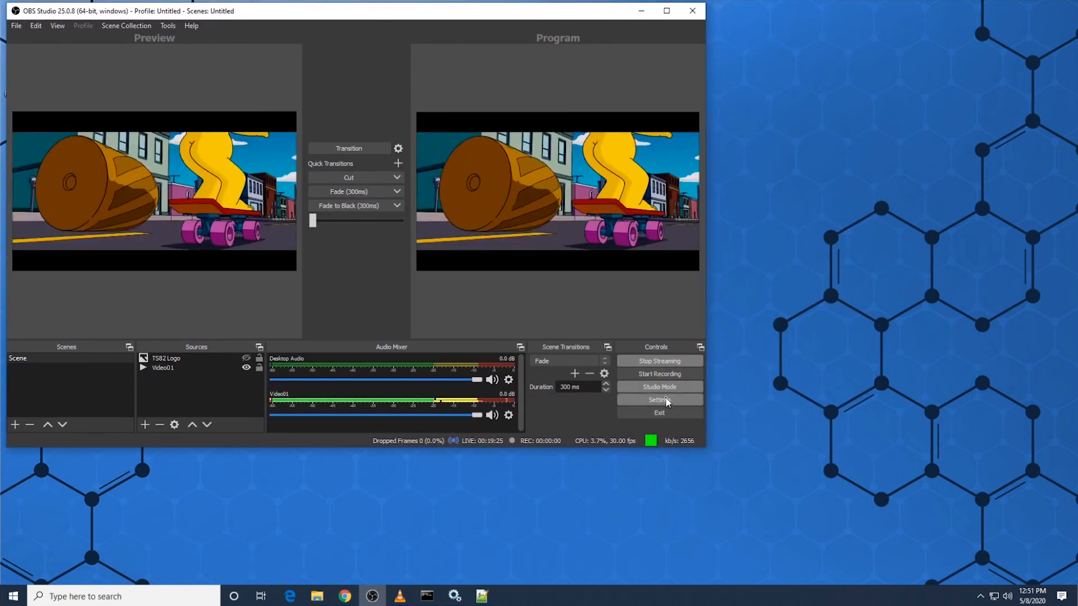
click(673, 362)
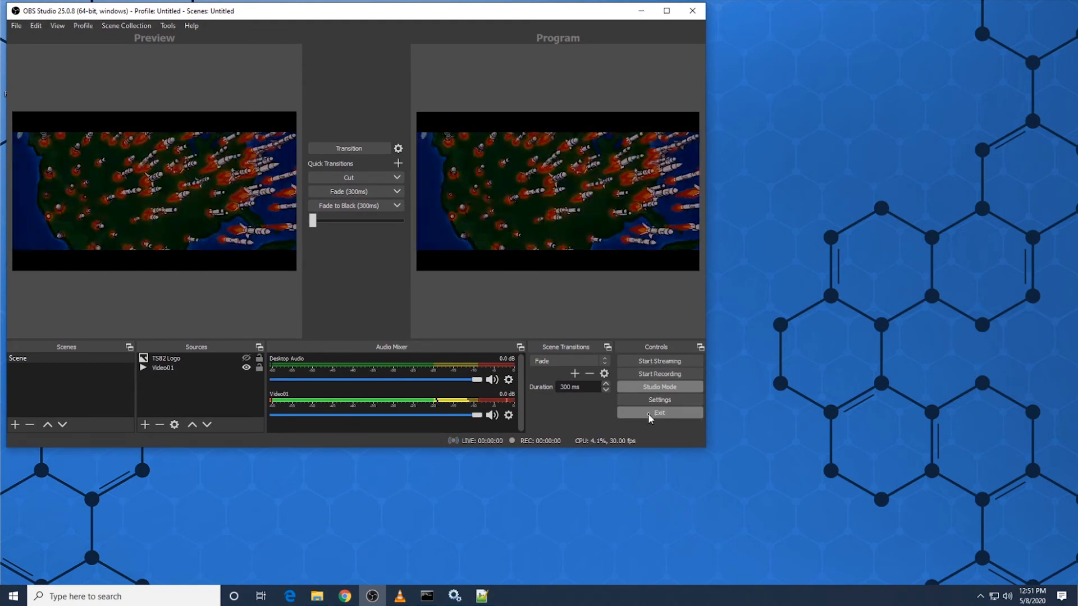
Step: Review the custom server address in the OBS stream settings, including its application name, and reveal the stream key
click(660, 401)
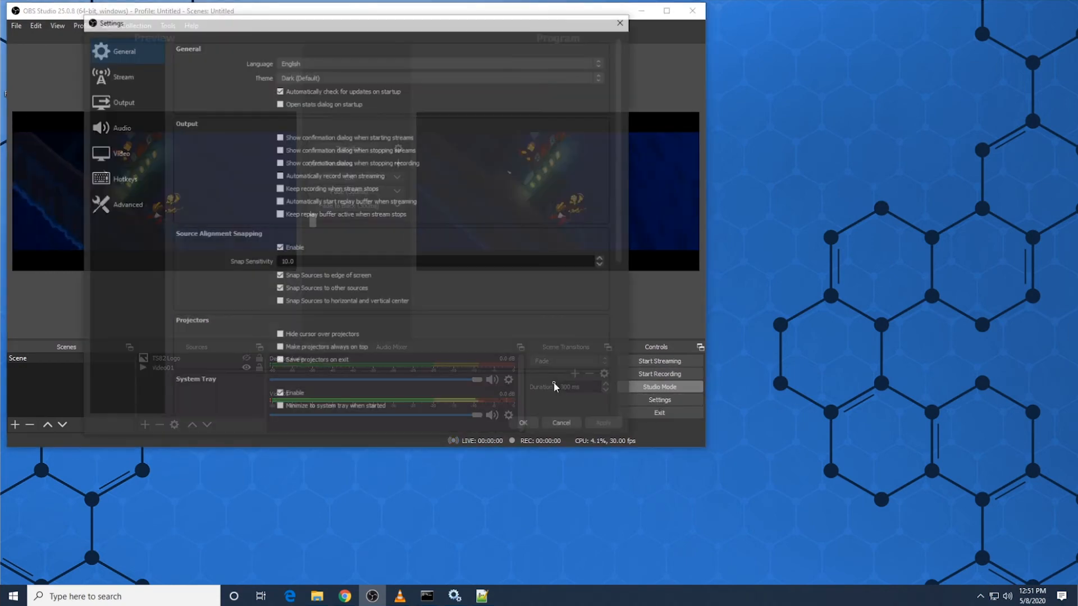
click(129, 75)
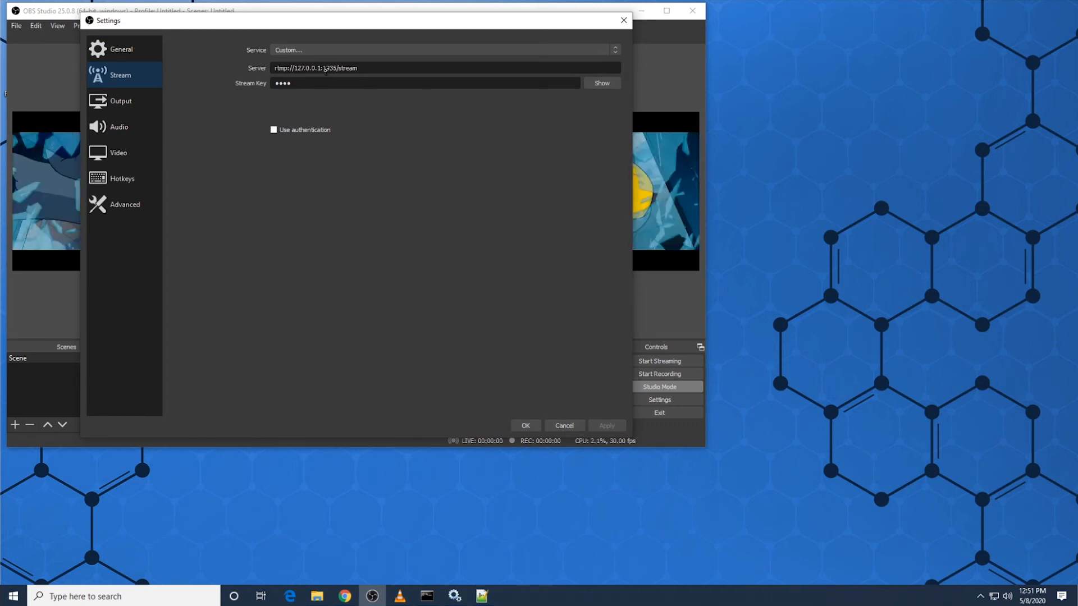
double_click(348, 68)
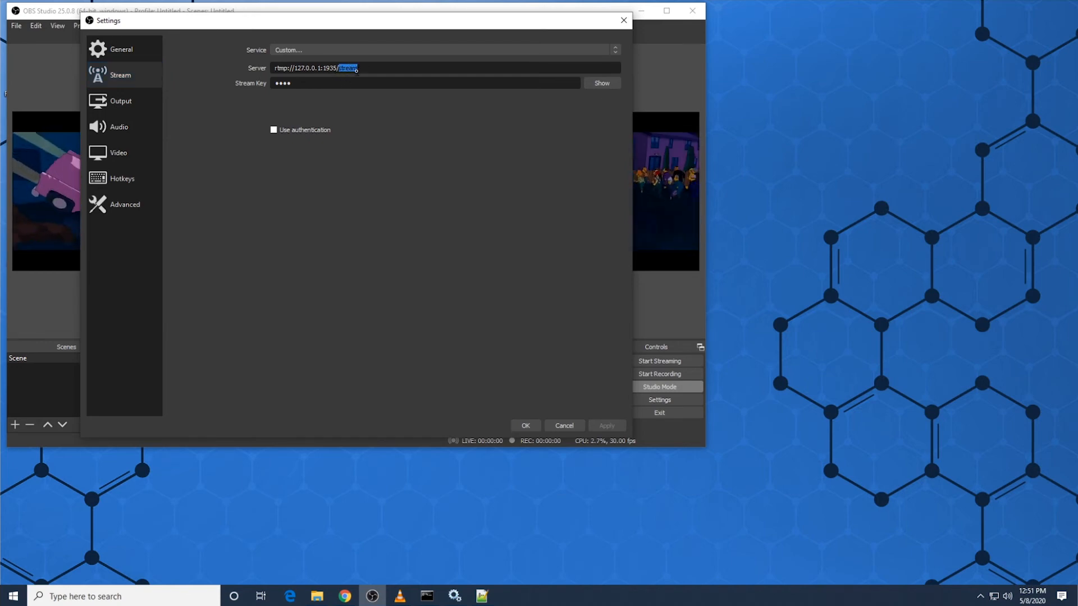
click(602, 83)
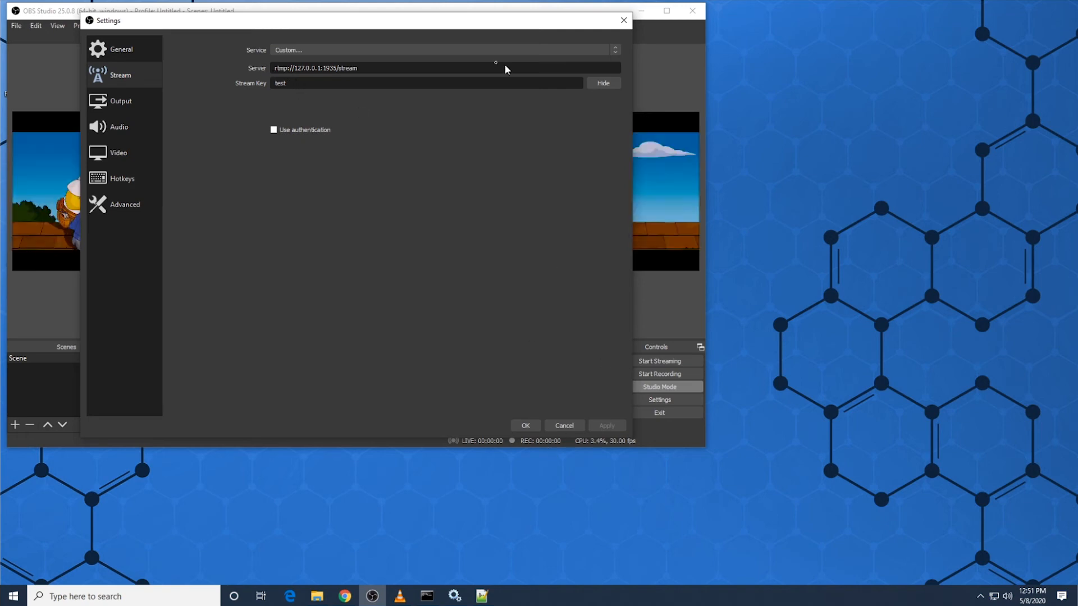
double_click(354, 68)
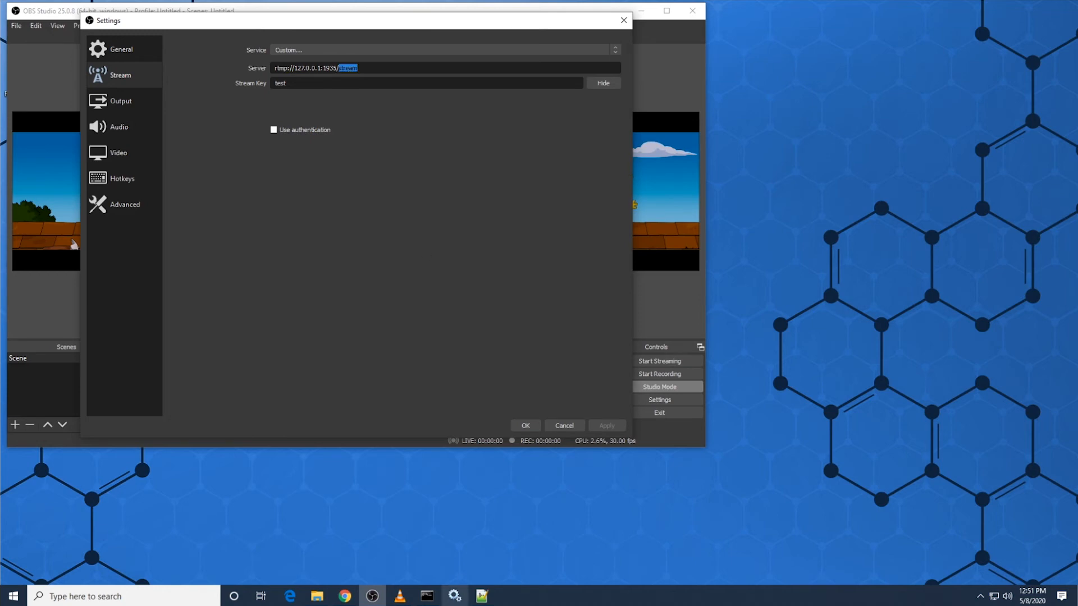
Step: Compare the OBS server path with the stream application name in nginx.conf in Notepad++, keeping both windows visible
click(482, 596)
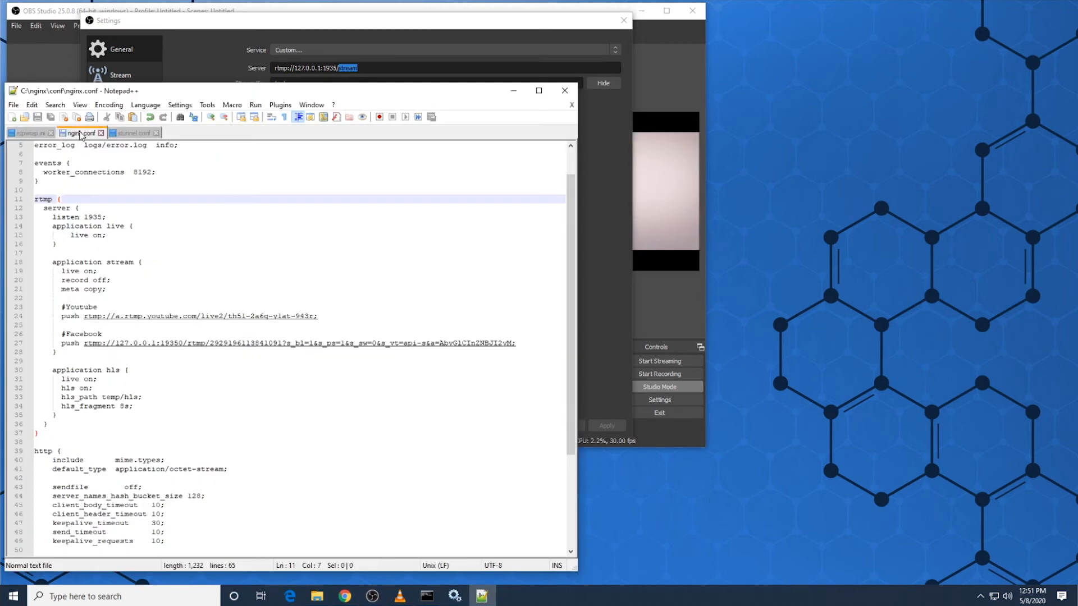
double_click(120, 262)
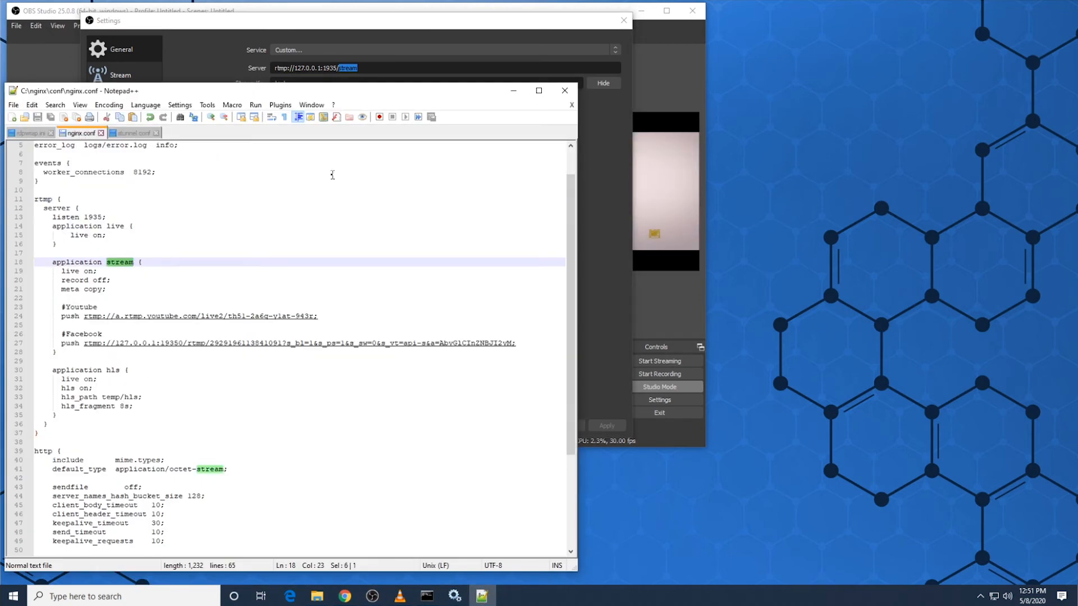
drag(415, 84, 747, 83)
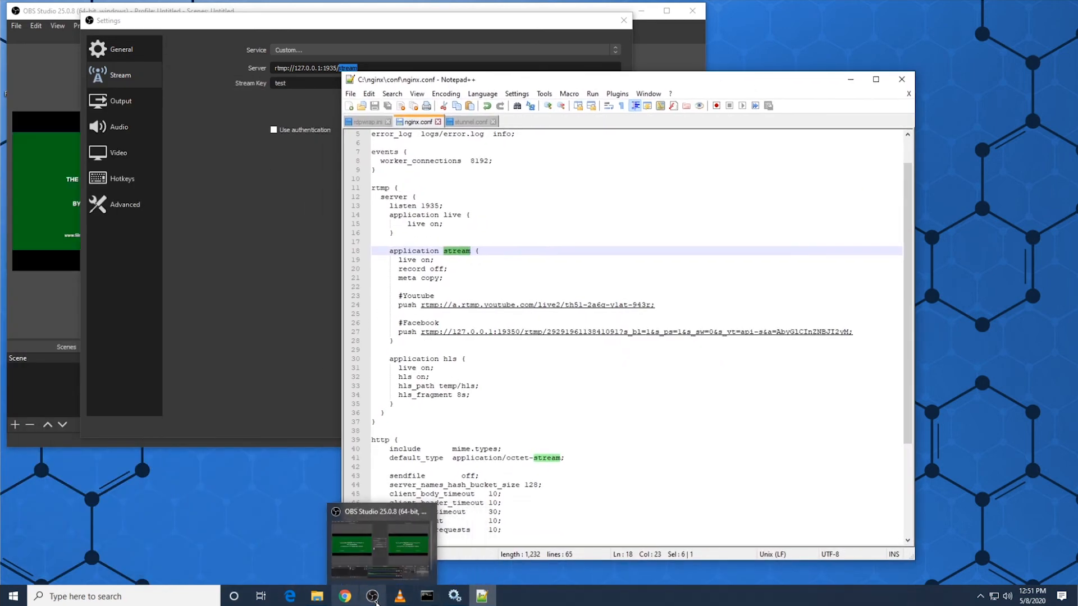
Step: Find NginxServer in the Windows Services list and check its status
click(428, 596)
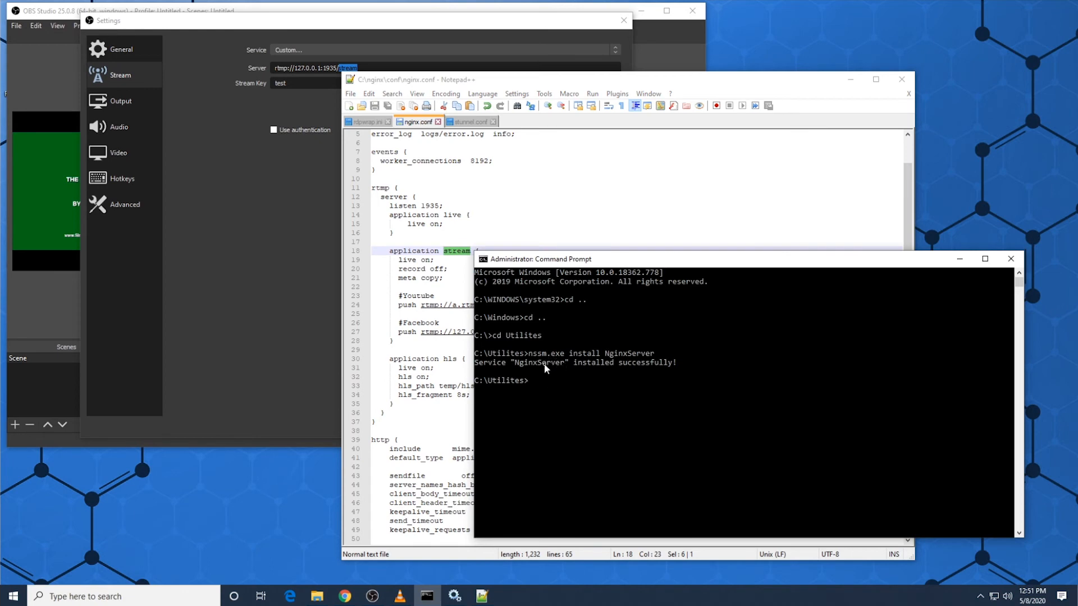
click(452, 596)
click(517, 278)
scroll(517, 269, up, 3)
scroll(517, 252, down, 10)
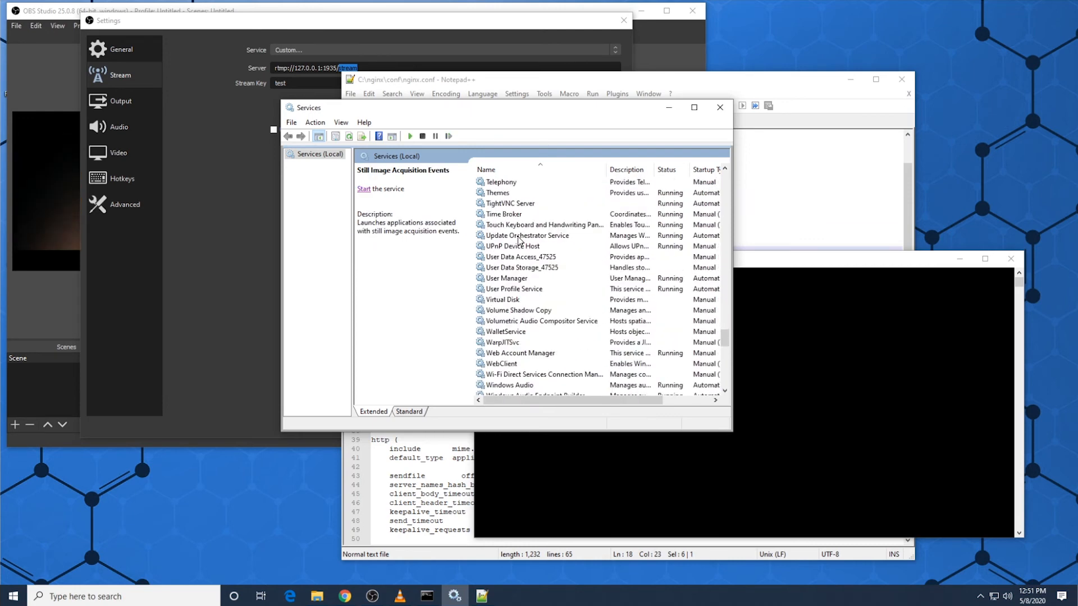
key(n)
scroll(519, 260, down, 1)
scroll(519, 260, up, 3)
scroll(519, 260, down, 1)
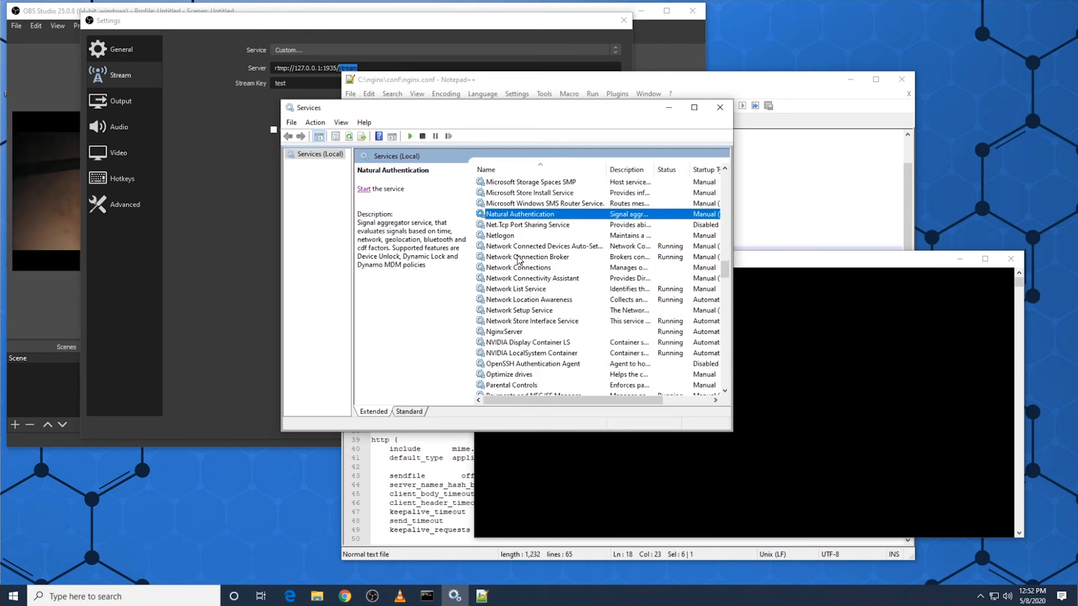
click(515, 332)
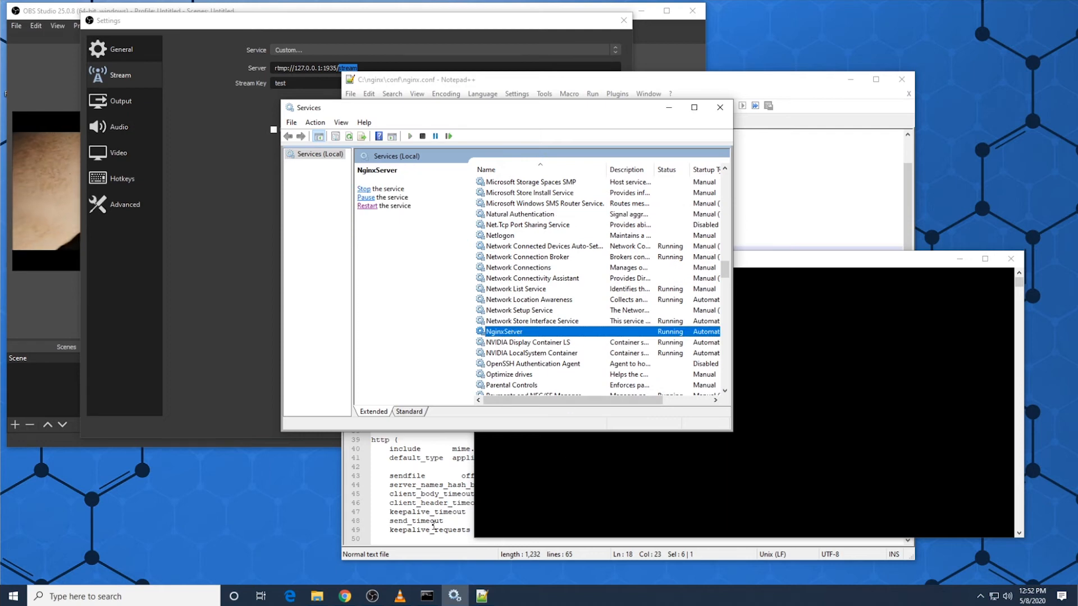
Step: Return to nginx.conf and examine the Facebook push entry inside the stream application block
click(439, 503)
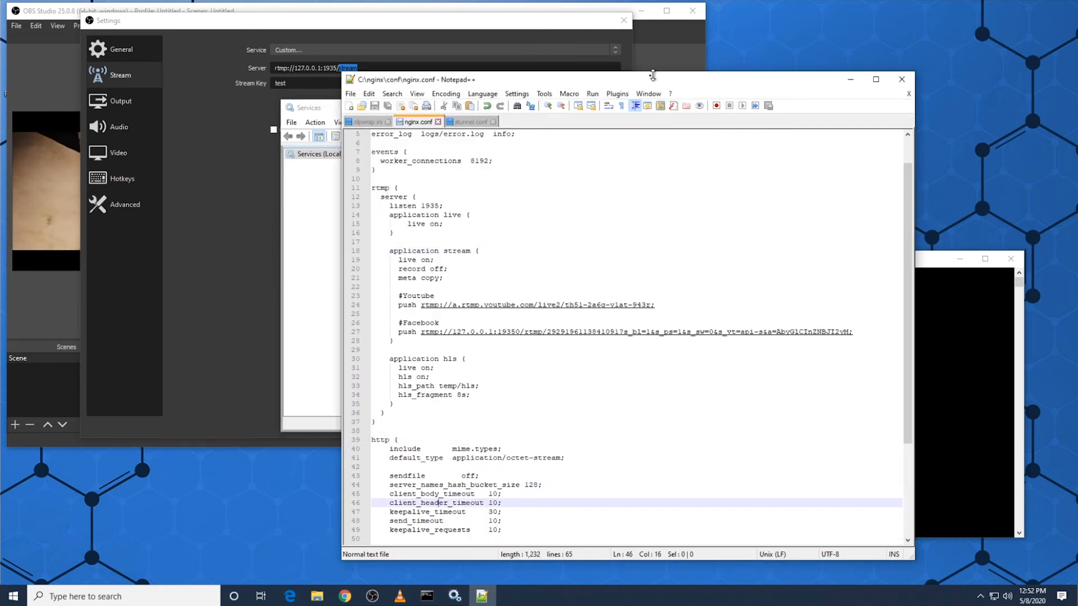
drag(652, 74, 643, 90)
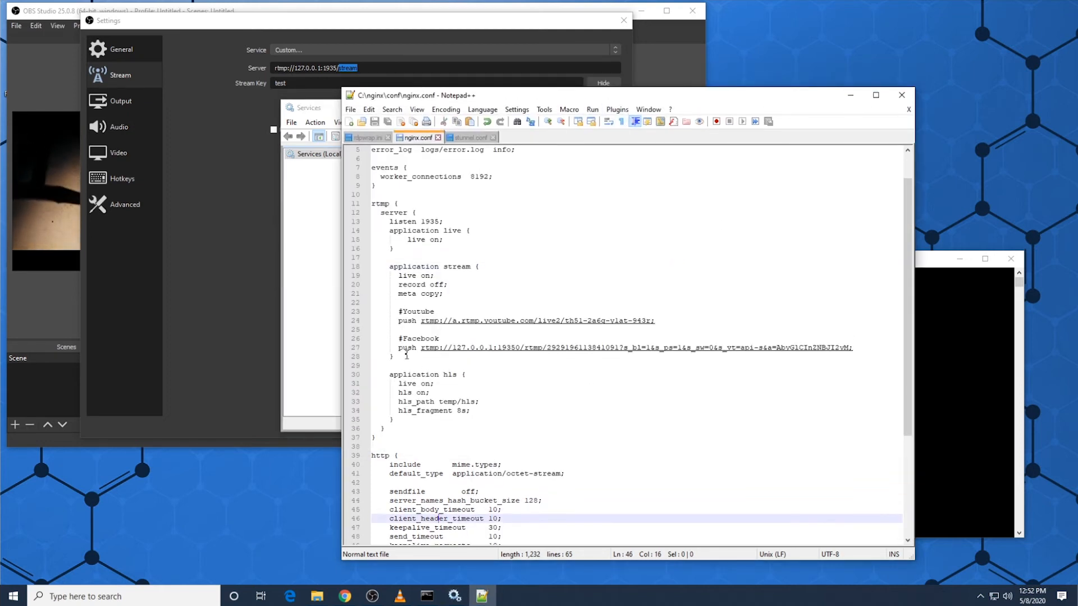
drag(400, 341, 860, 347)
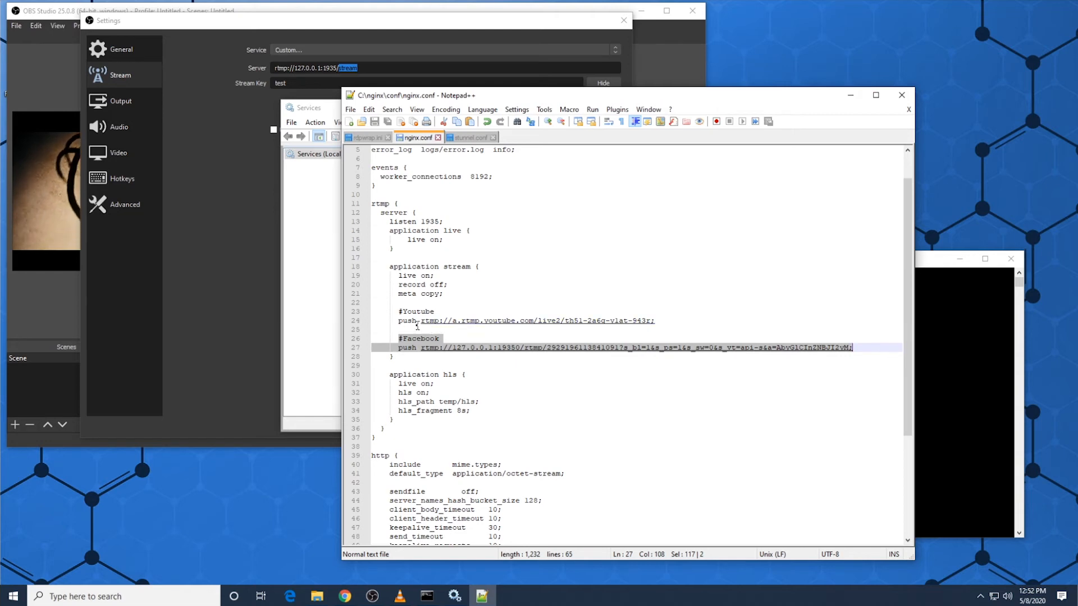
click(479, 258)
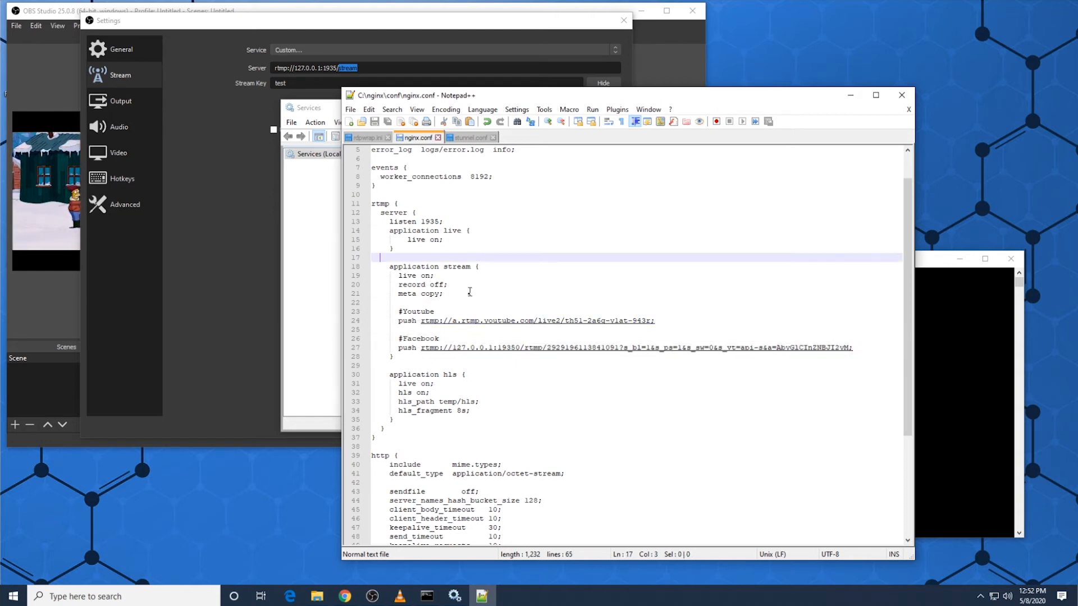
Step: Restart the NginxServer service, minimize Services and check the listen port in nginx.conf
click(455, 597)
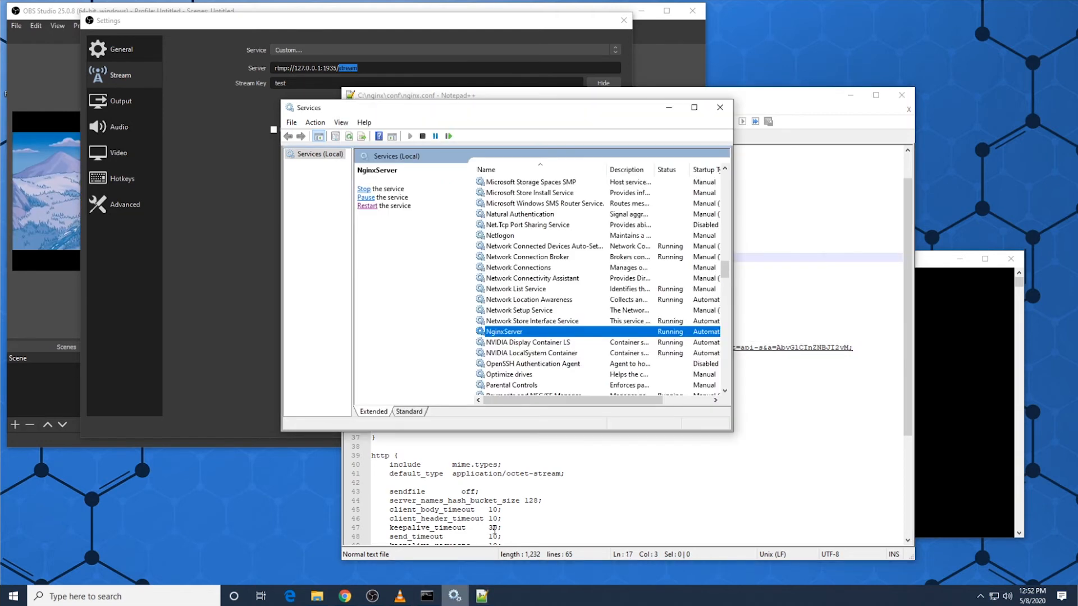
click(366, 206)
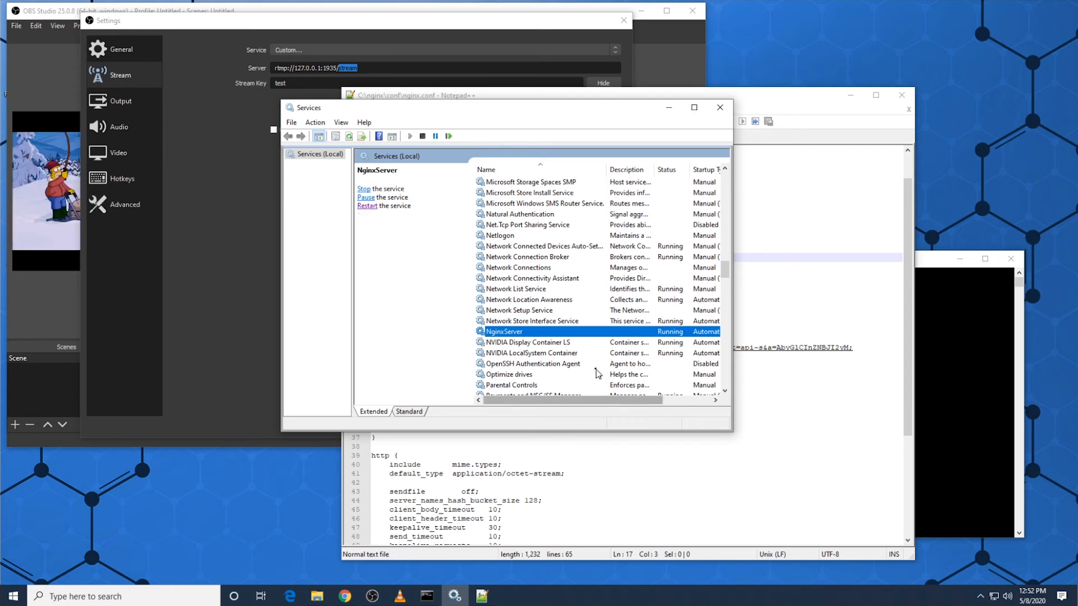
click(670, 112)
click(433, 222)
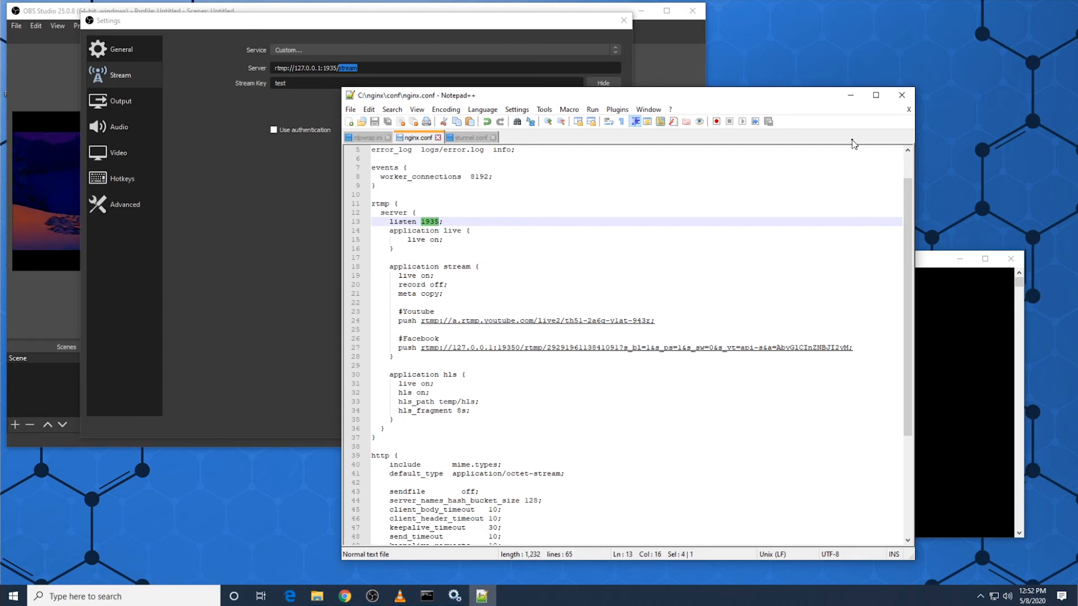
Step: Find the Stunnel TLS wrapper in Services, check its startup type and status, and cancel its properties
click(455, 597)
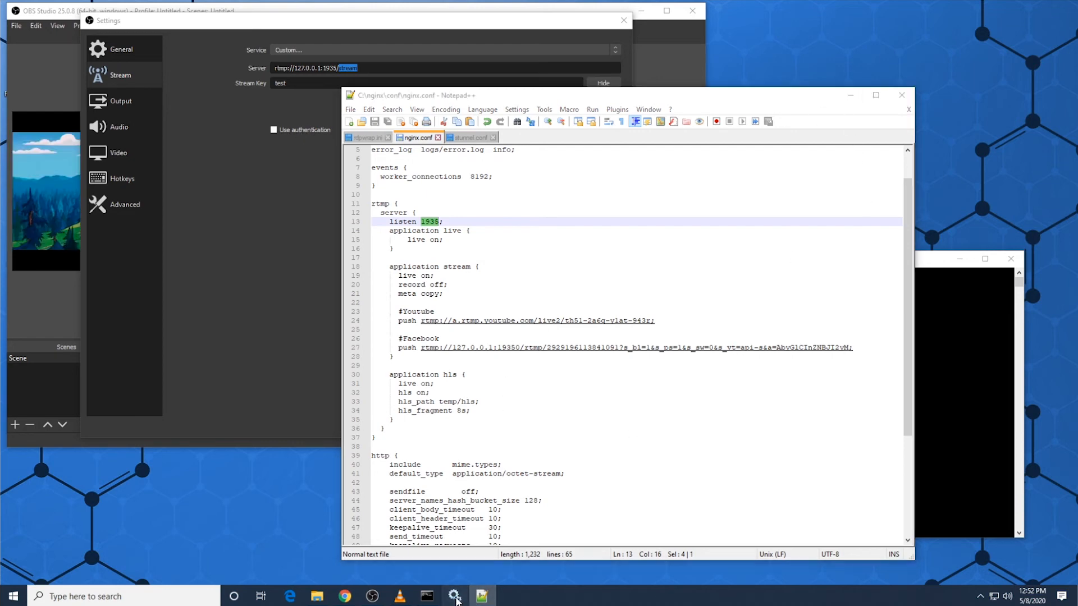
scroll(499, 304, down, 17)
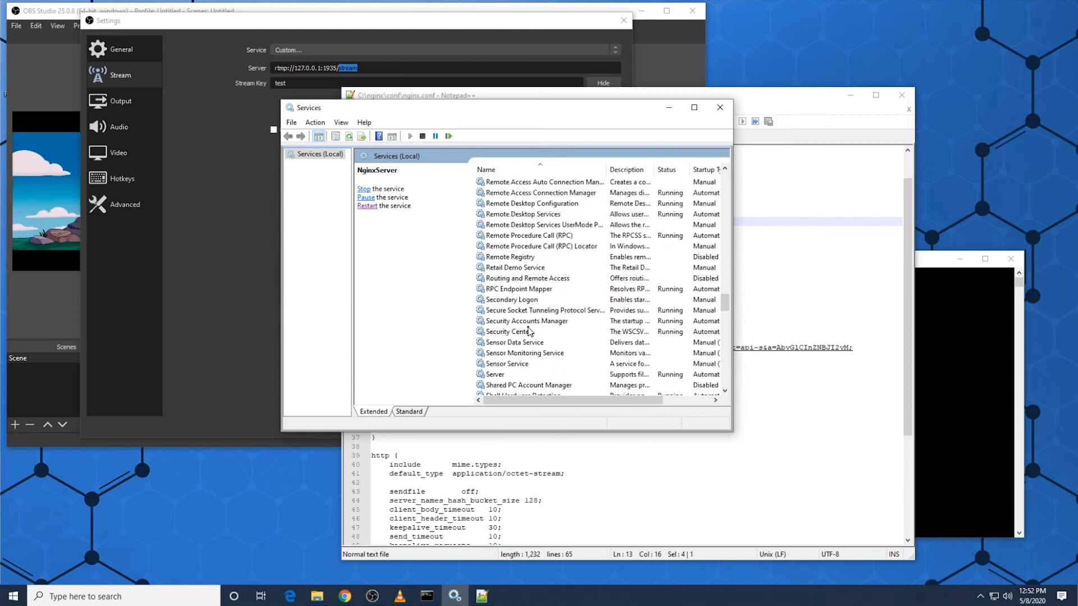
scroll(511, 362, down, 3)
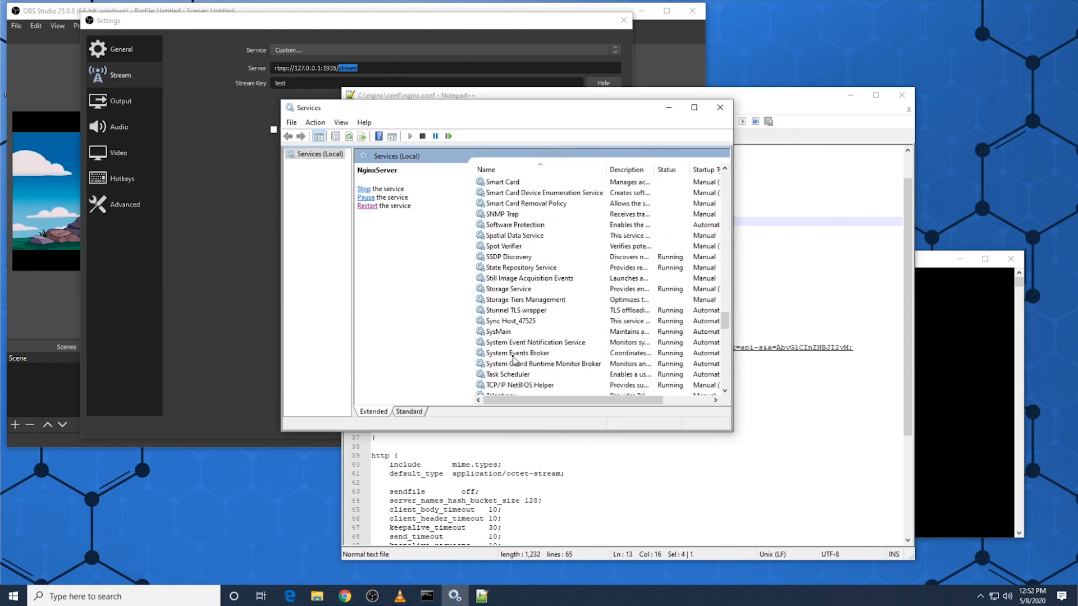
click(525, 314)
double_click(526, 313)
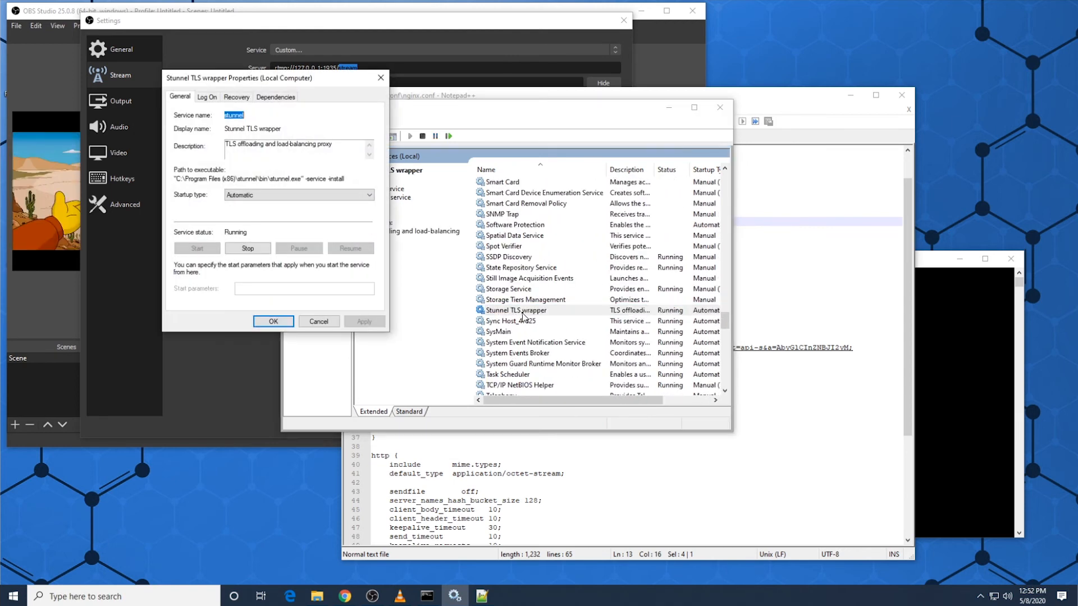
click(319, 322)
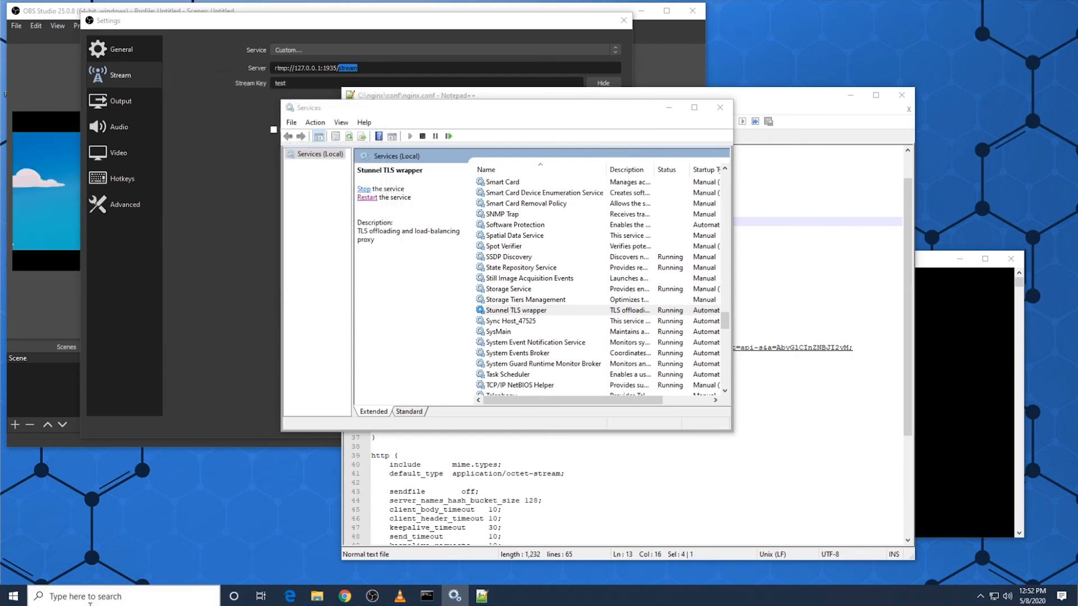
Step: Open stunnel.conf for editing with the Edit stunnel.conf shortcut in the stunnel AllUsers group
click(25, 598)
scroll(76, 514, down, 15)
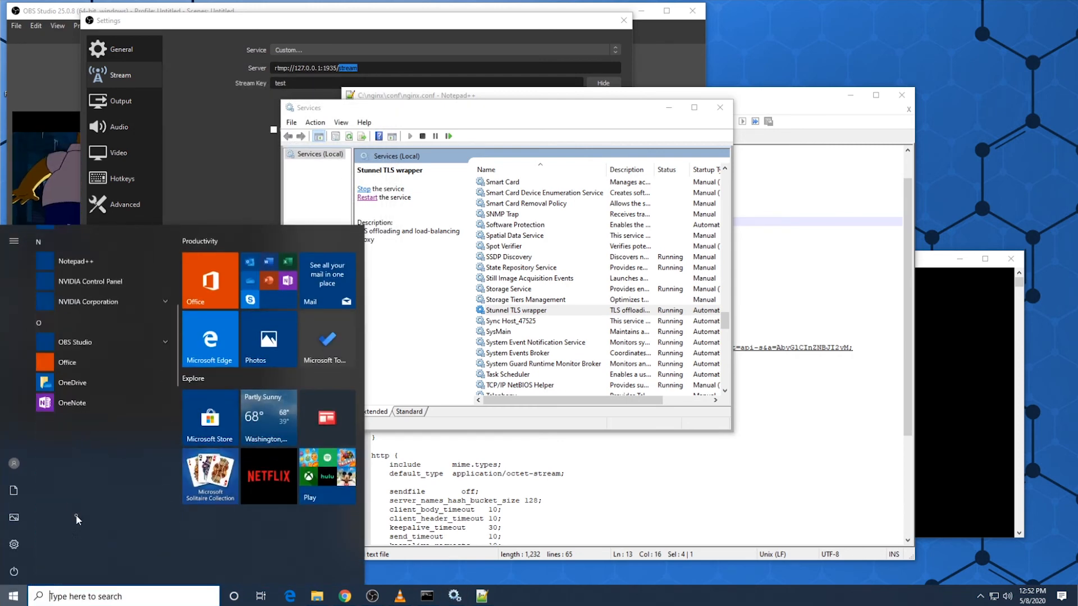
scroll(76, 514, up, 5)
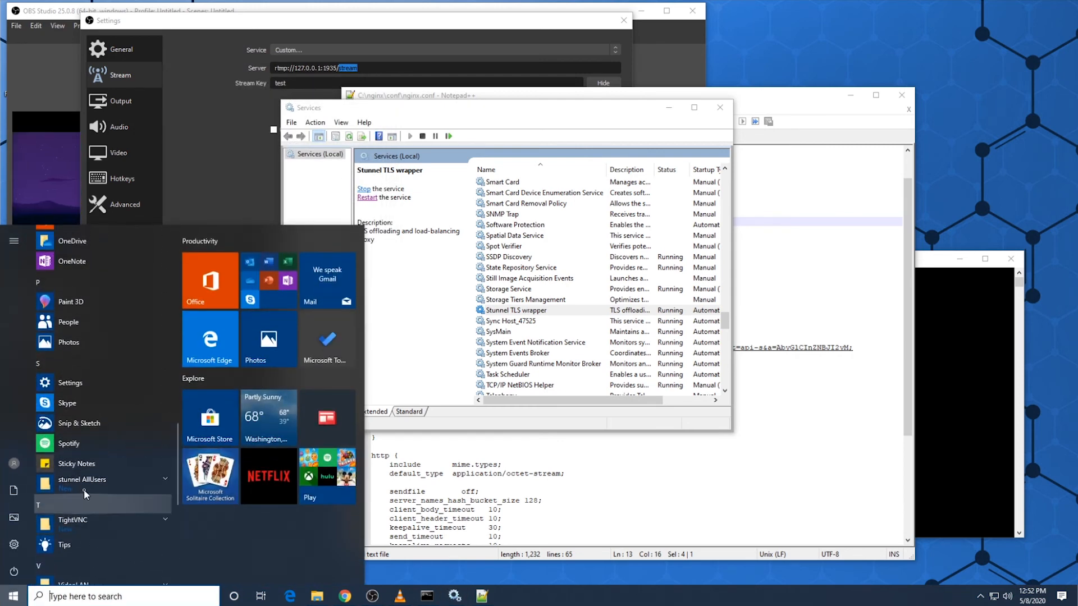
click(84, 484)
scroll(181, 501, down, 1)
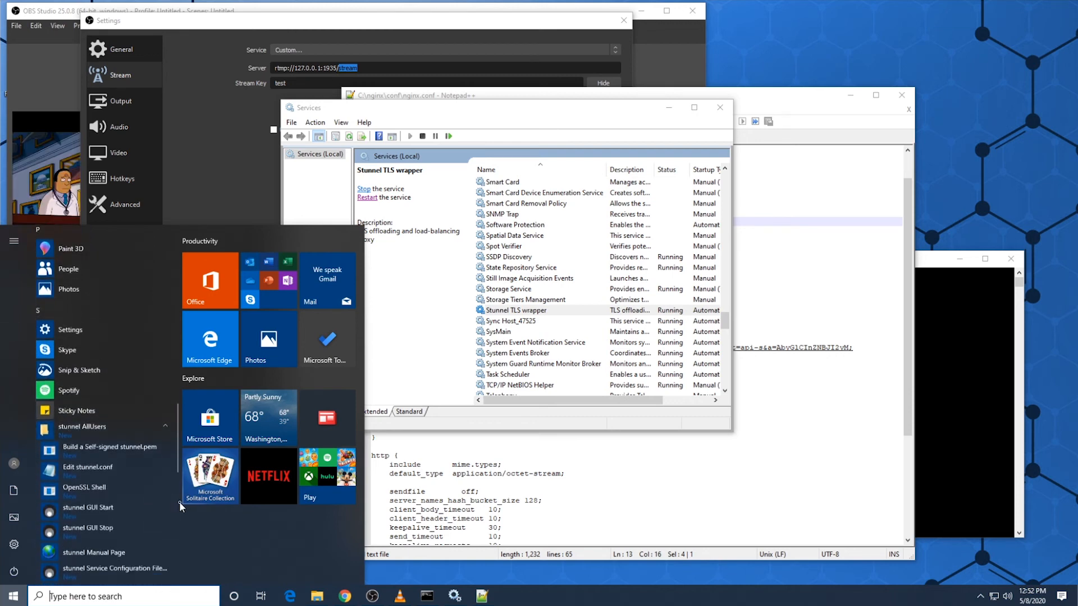
right_click(103, 470)
key(Escape)
click(95, 472)
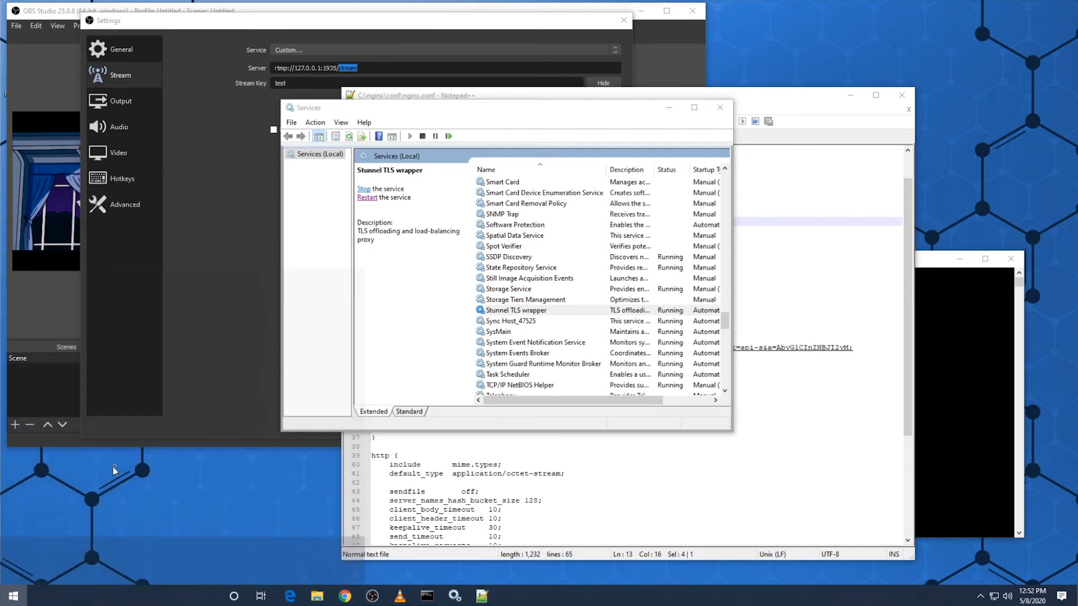
Step: Examine the [fb-live] section of stunnel.conf, including the address and port on its accept line
drag(171, 158, 99, 106)
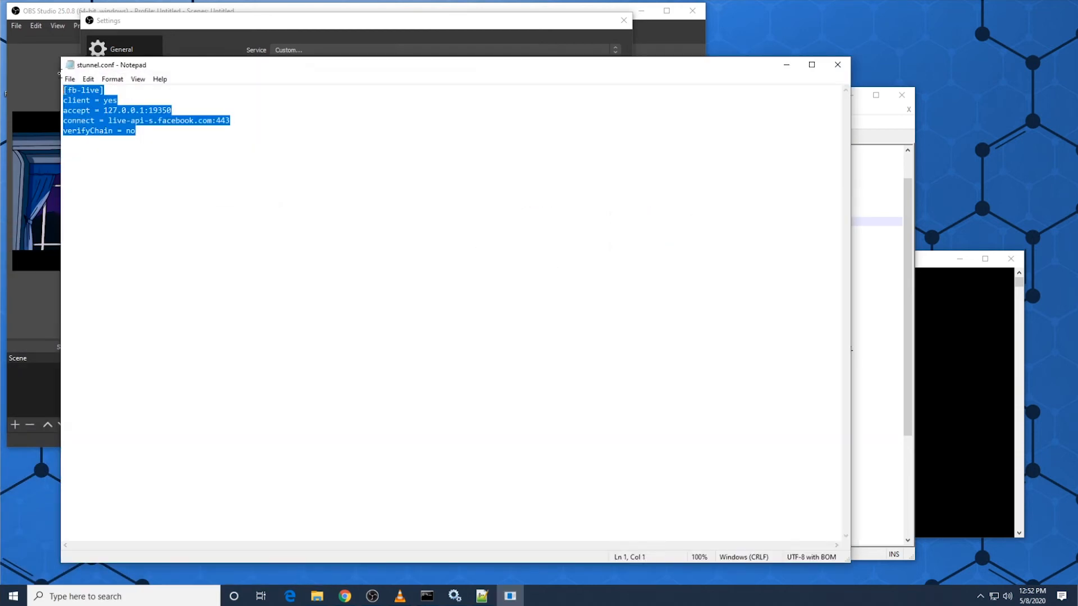
click(103, 110)
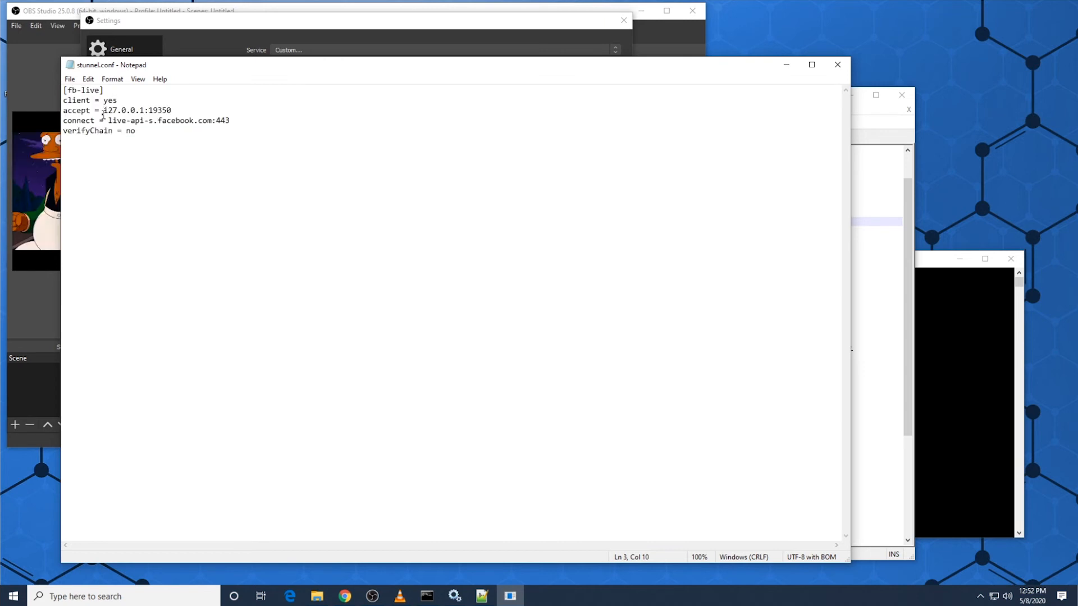
drag(103, 110, 182, 115)
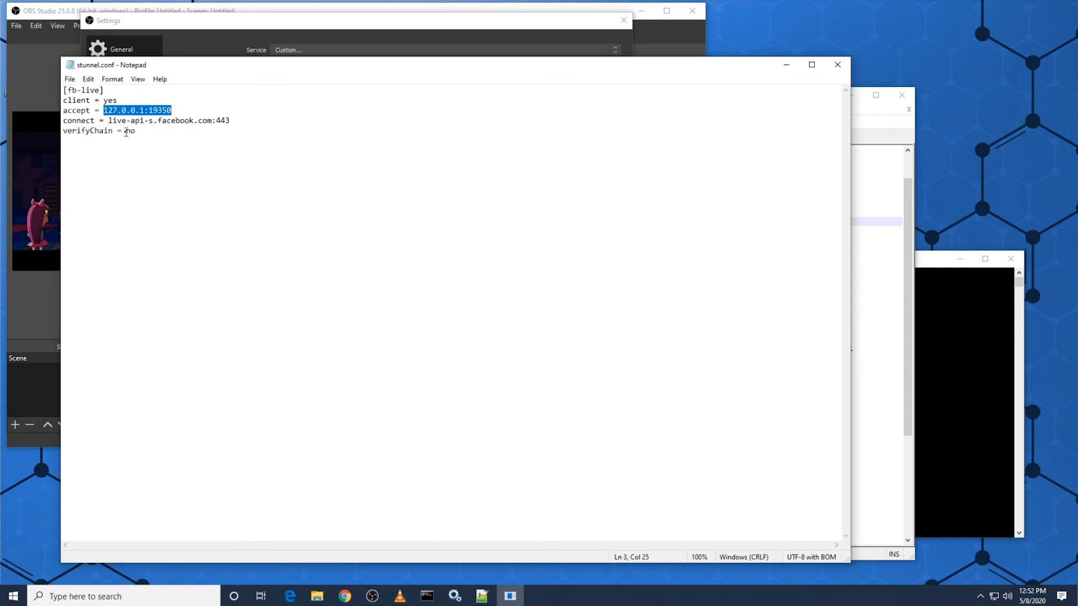
Step: Add a copy of the [fb-live] section to stunnel.conf, named [fb-live2] and accepting on 127.0.0.1:19351
drag(570, 66, 522, 88)
drag(100, 148, 34, 98)
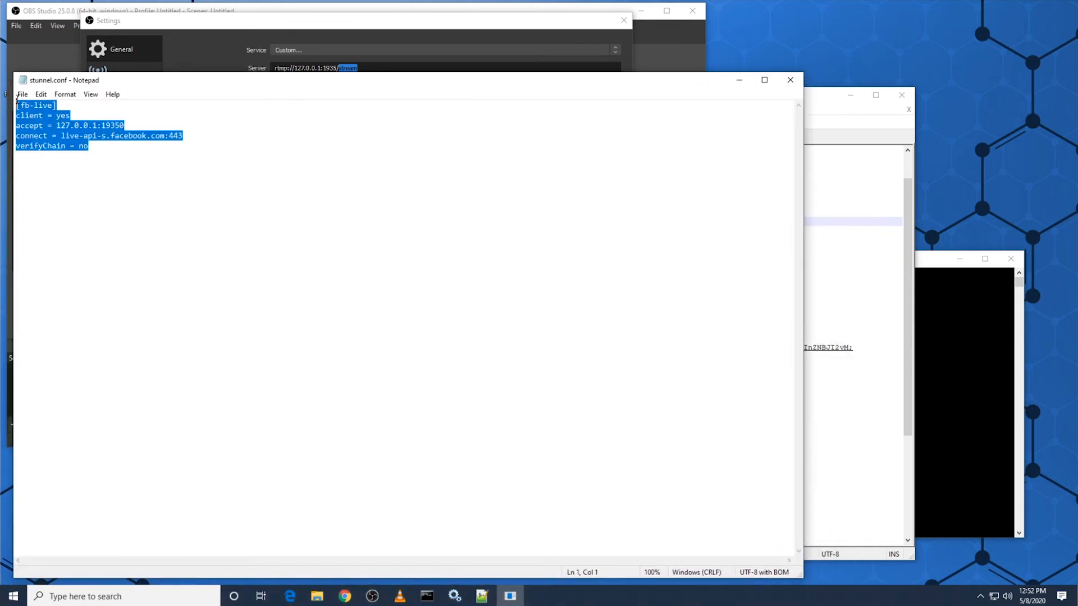
click(137, 161)
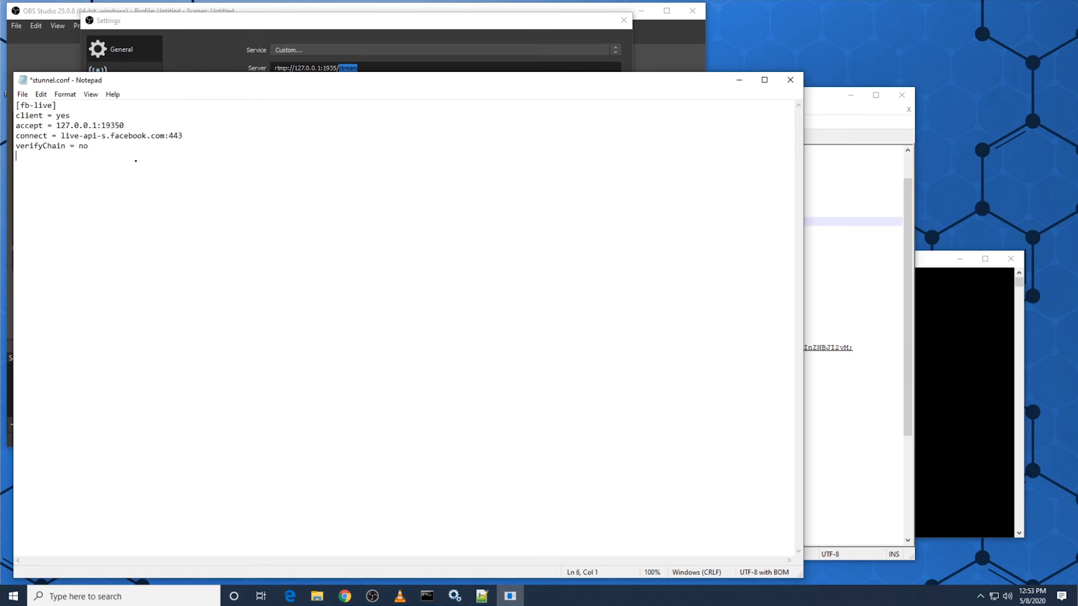
key(Return)
text([fb-live] client = yes accept = 127.0.0.1:19350 connect = live-api-s.facebook.com:443 verifyChain = no)
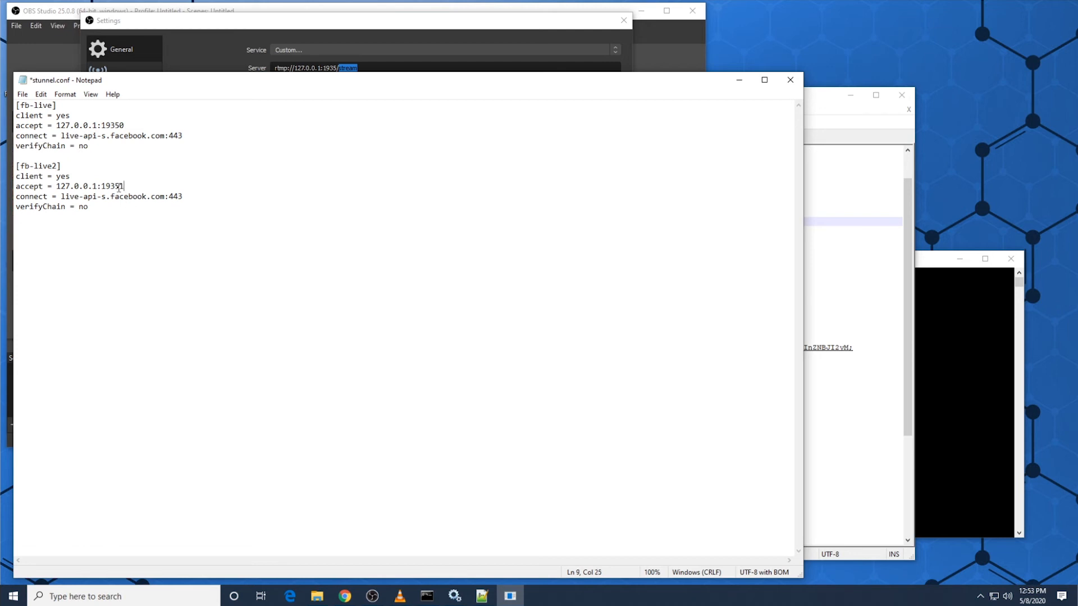
Step: Duplicate the Facebook comment and push entry below the original in nginx.conf, setting the copy's local port to 19351
click(822, 483)
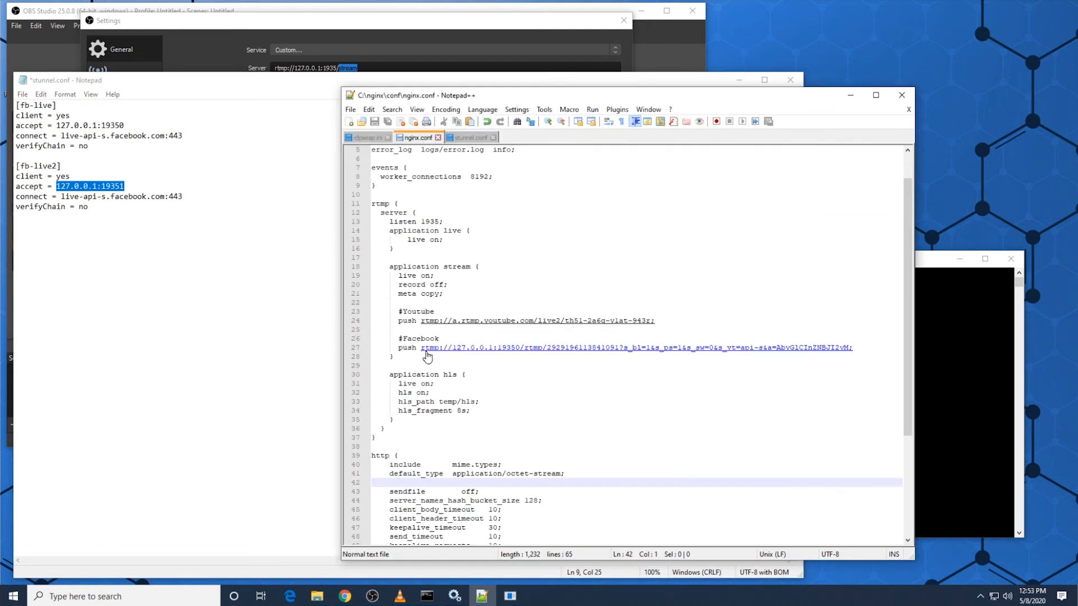
drag(866, 350, 353, 342)
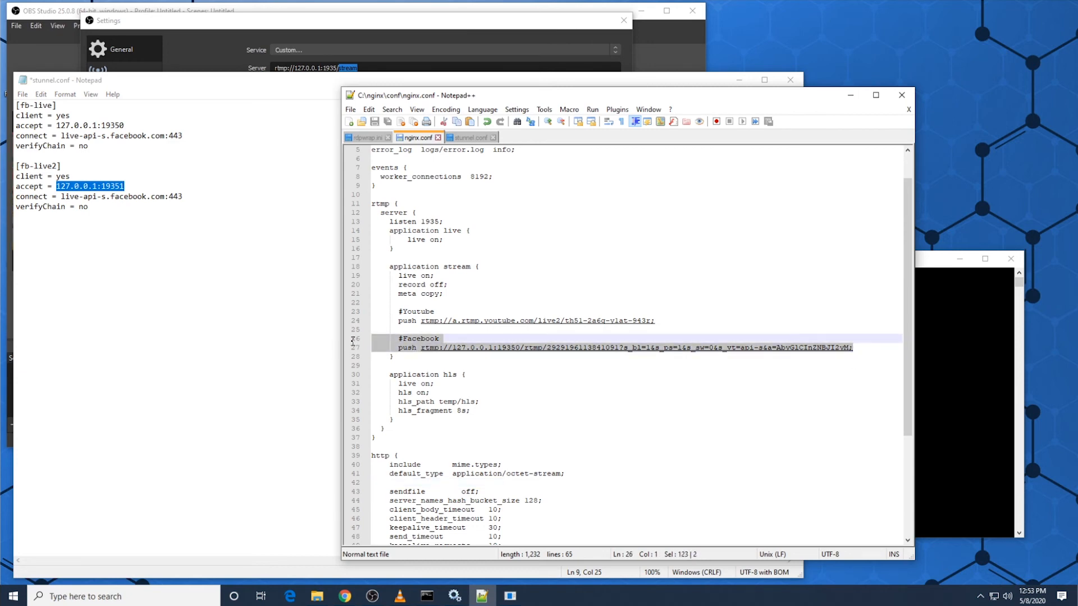
click(866, 347)
key(Return)
key(Return)
key(ctrl+v)
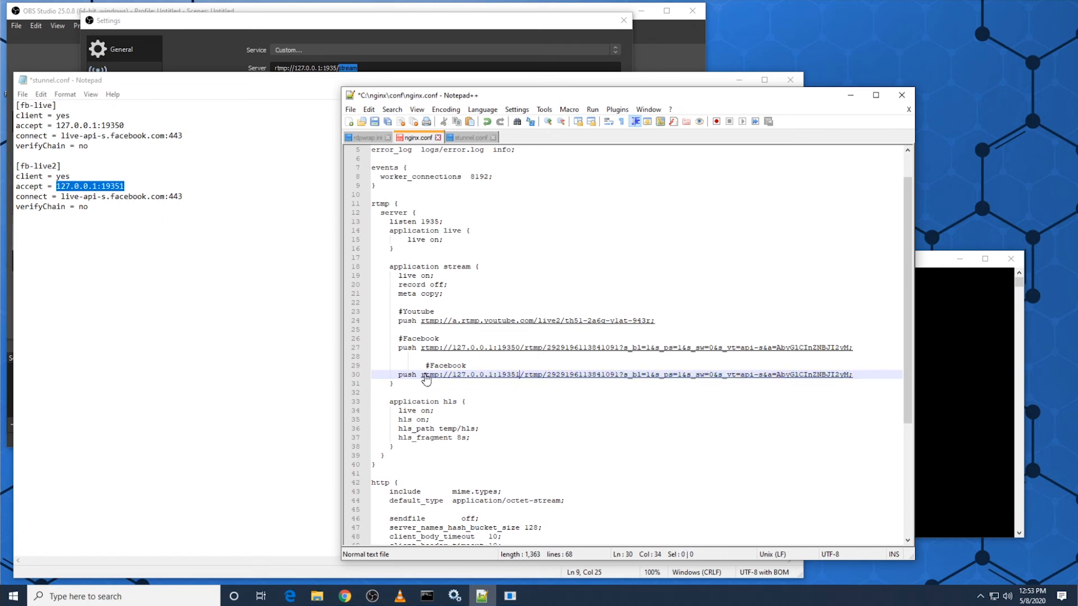
Step: Delete the duplicated Facebook comment and push entry from the stream application block in nginx.conf
click(425, 366)
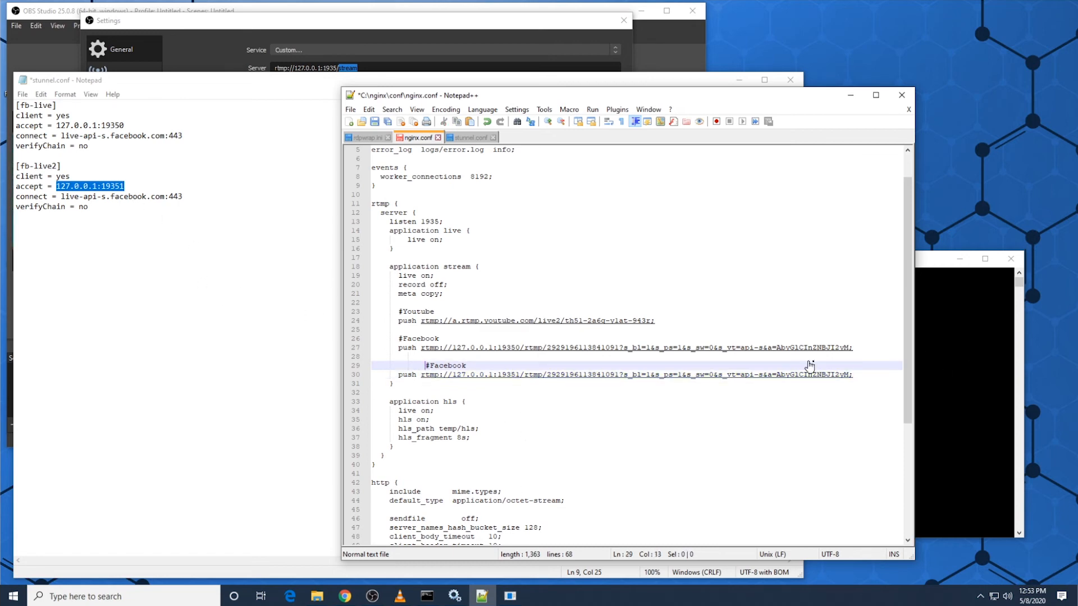
drag(853, 349, 859, 375)
key(Delete)
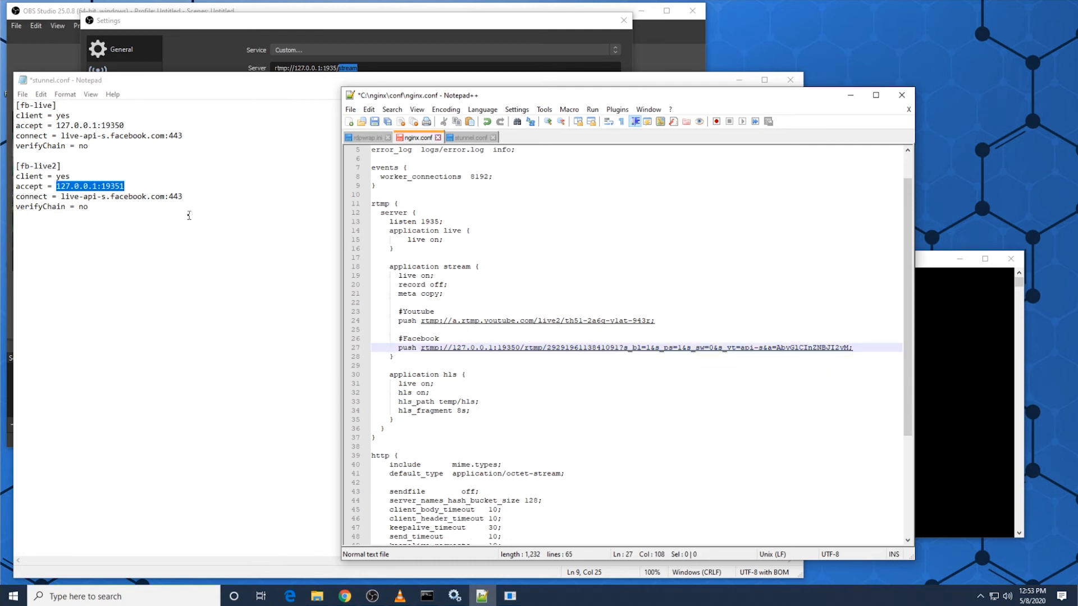
Step: Delete the [fb-live2] section from stunnel.conf, save the file and close Notepad
drag(192, 139, 203, 204)
click(149, 166)
drag(126, 153, 125, 270)
key(ctrl+z)
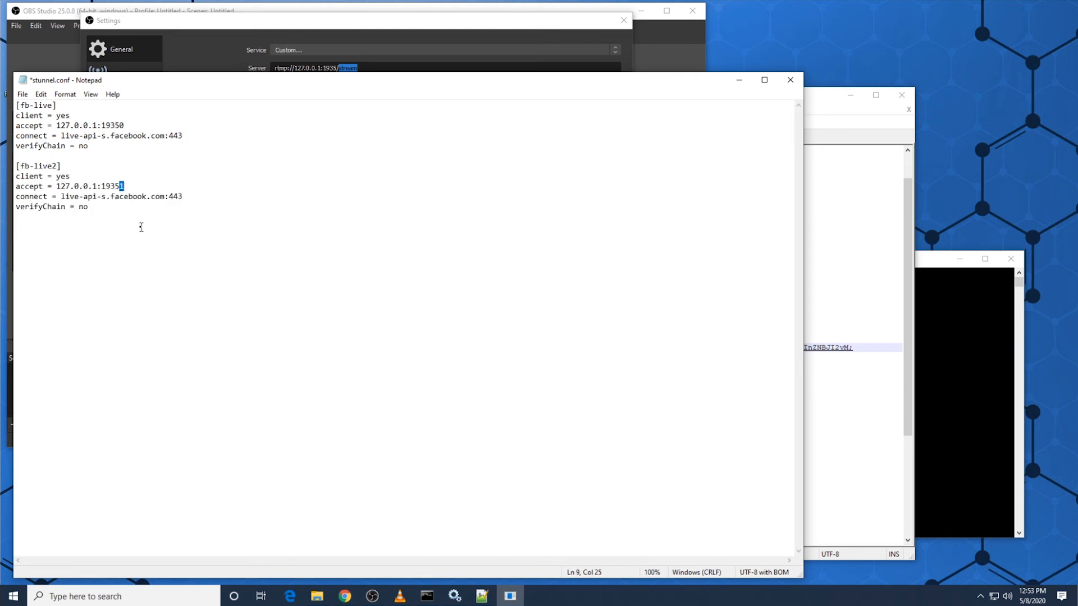
drag(141, 227, 118, 170)
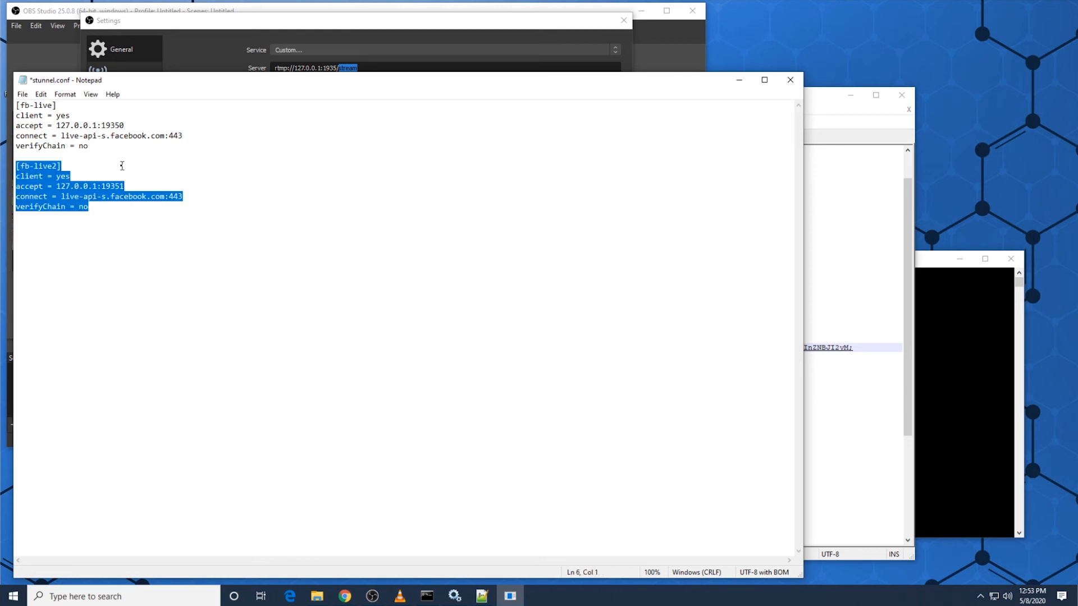
key(Delete)
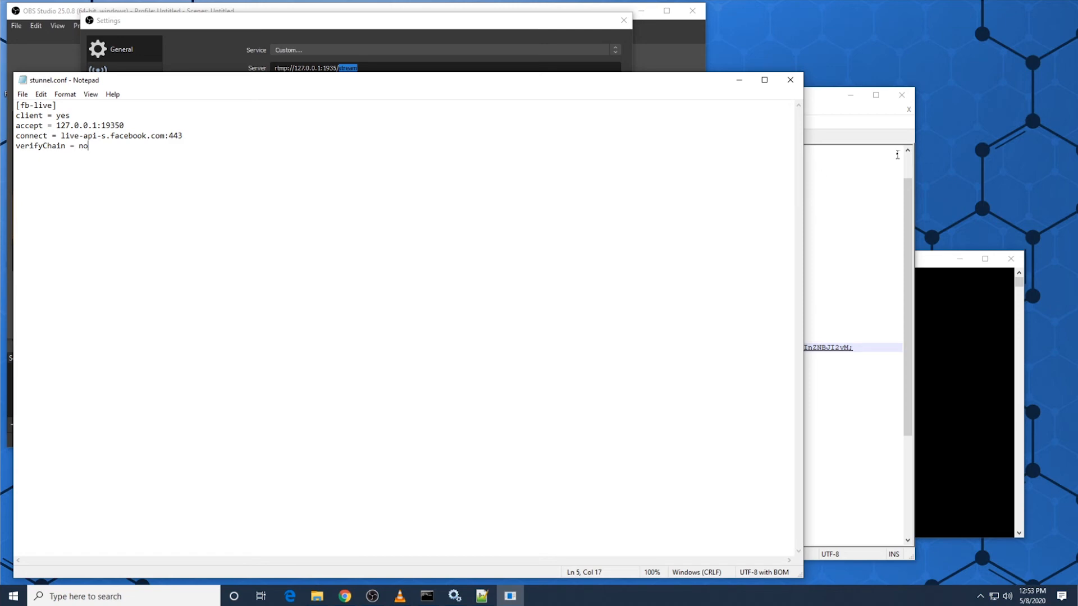
click(793, 78)
Step: Reload the externally modified stunnel.conf in Notepad++ and return to nginx.conf
click(549, 212)
click(479, 138)
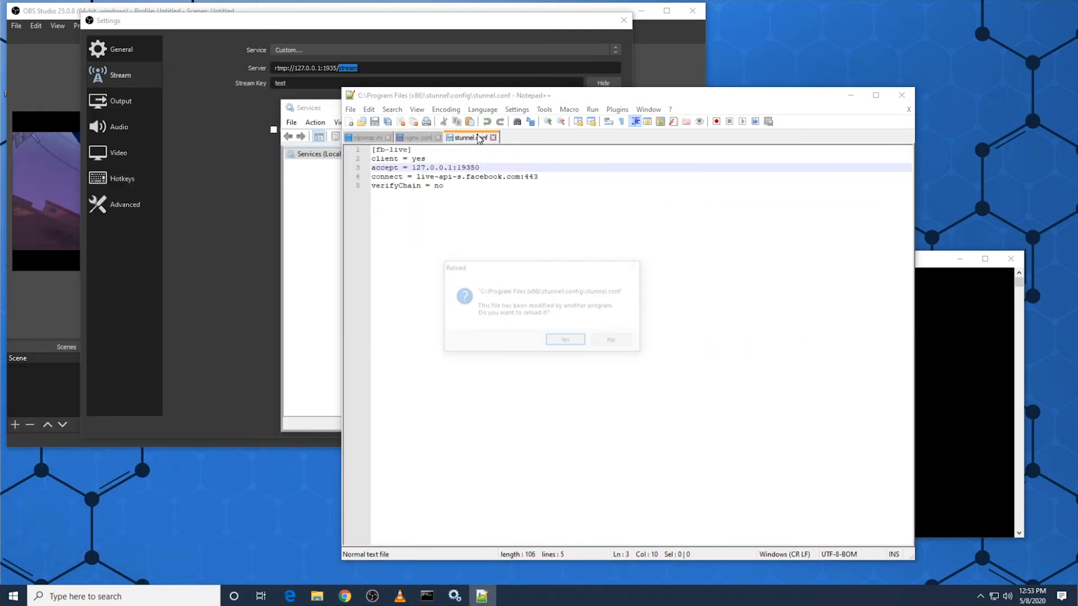
click(566, 339)
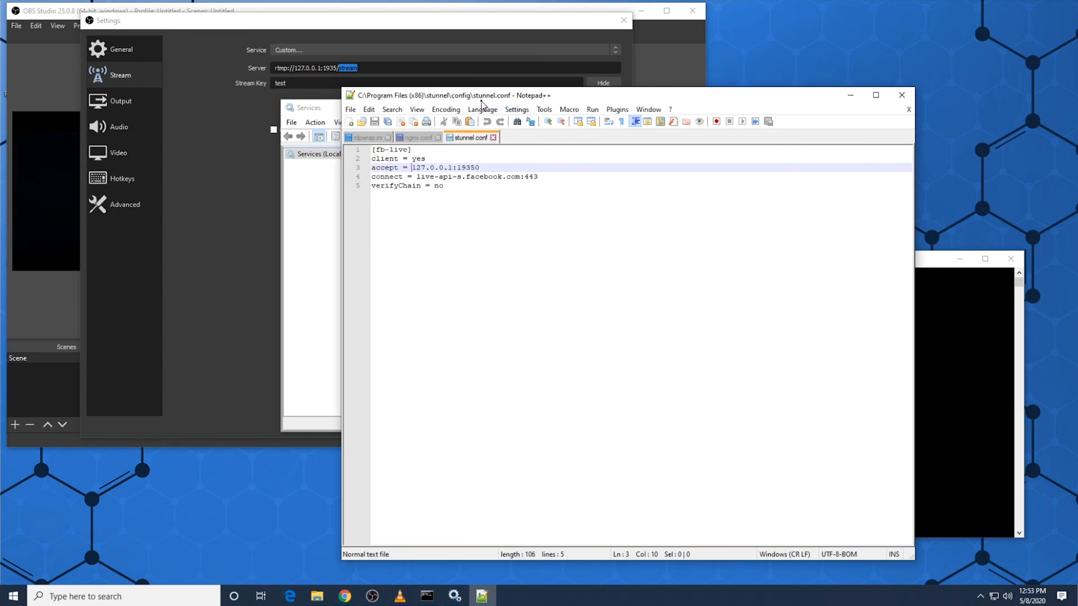
click(539, 183)
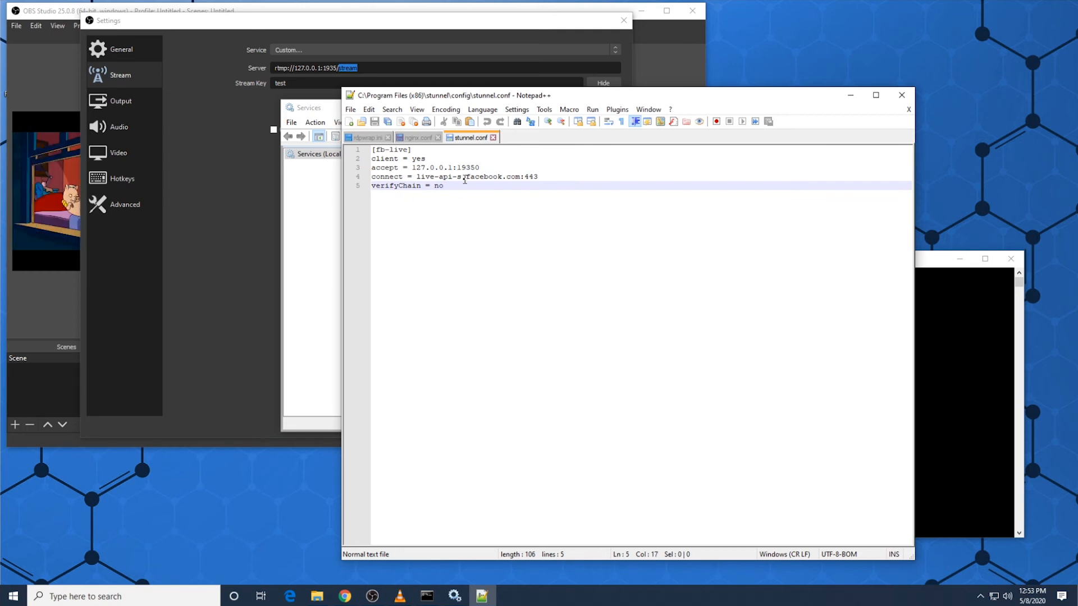
click(416, 137)
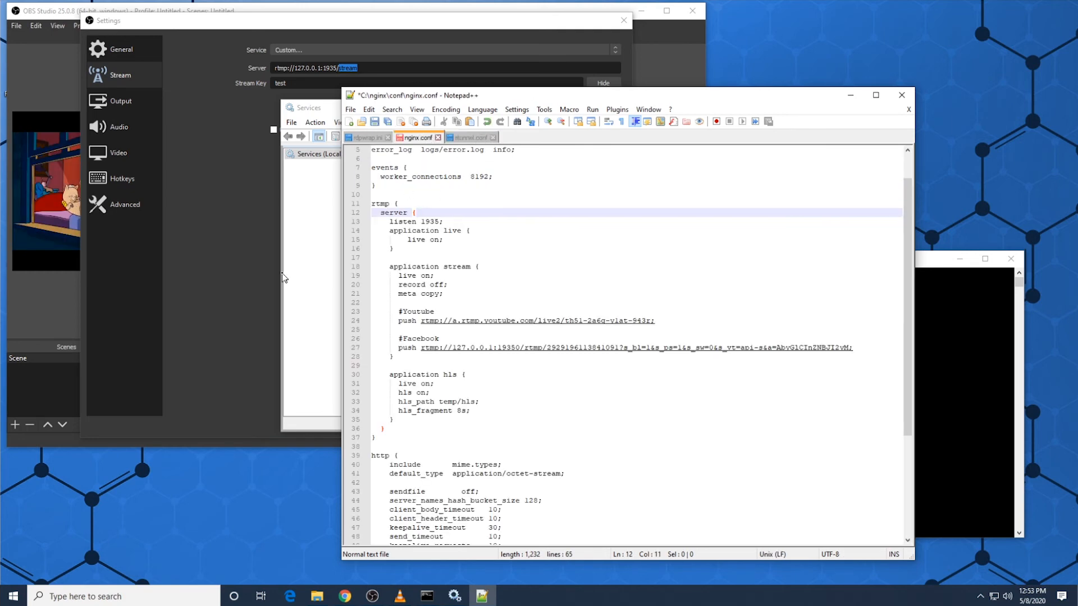
Step: Return to OBS Studio, close its settings and start streaming
click(257, 303)
click(563, 424)
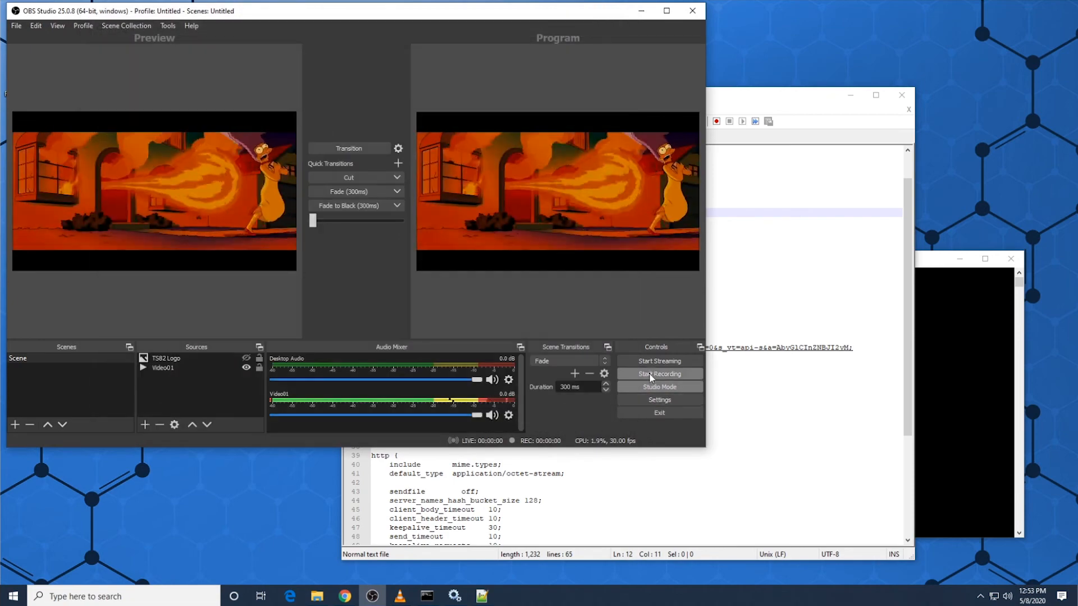
click(652, 361)
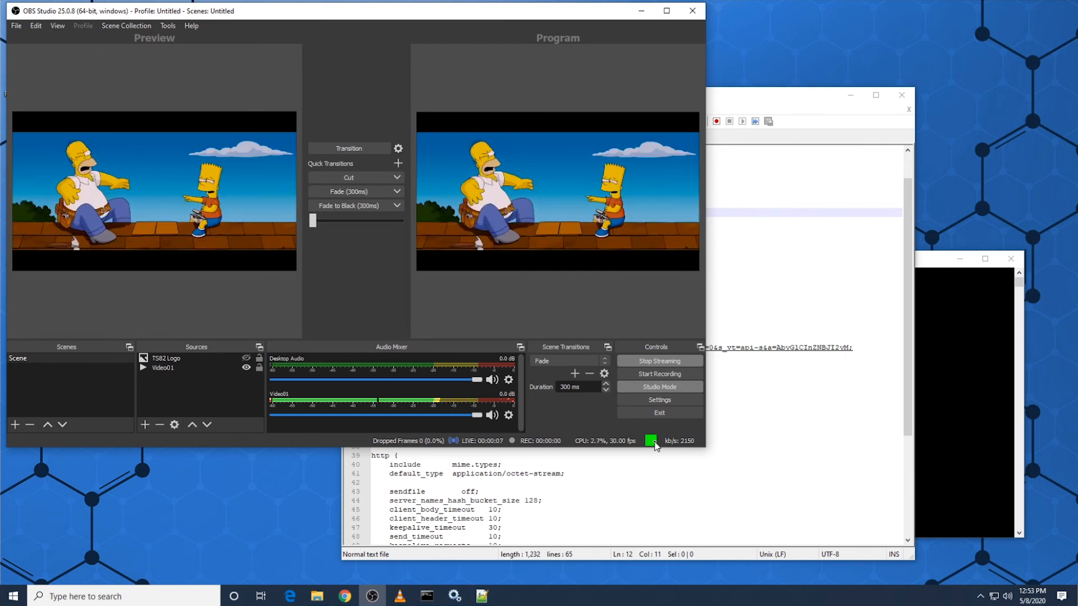
Step: Play the network stream rtmp://127.0.0.1:1935/stream/test in VLC to check the local feed, and close the player
click(400, 596)
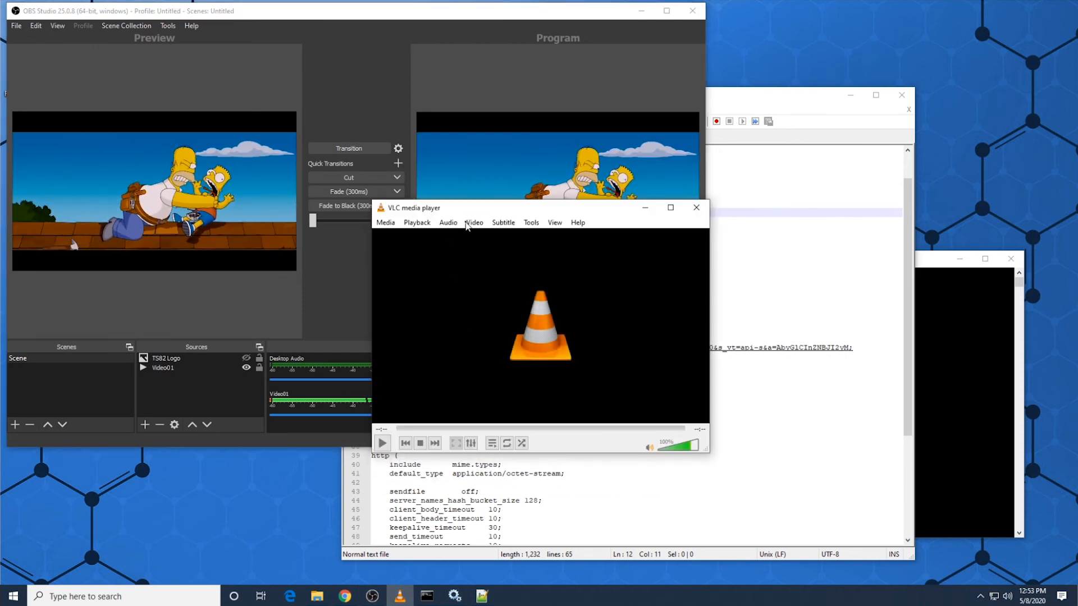
drag(474, 213, 689, 86)
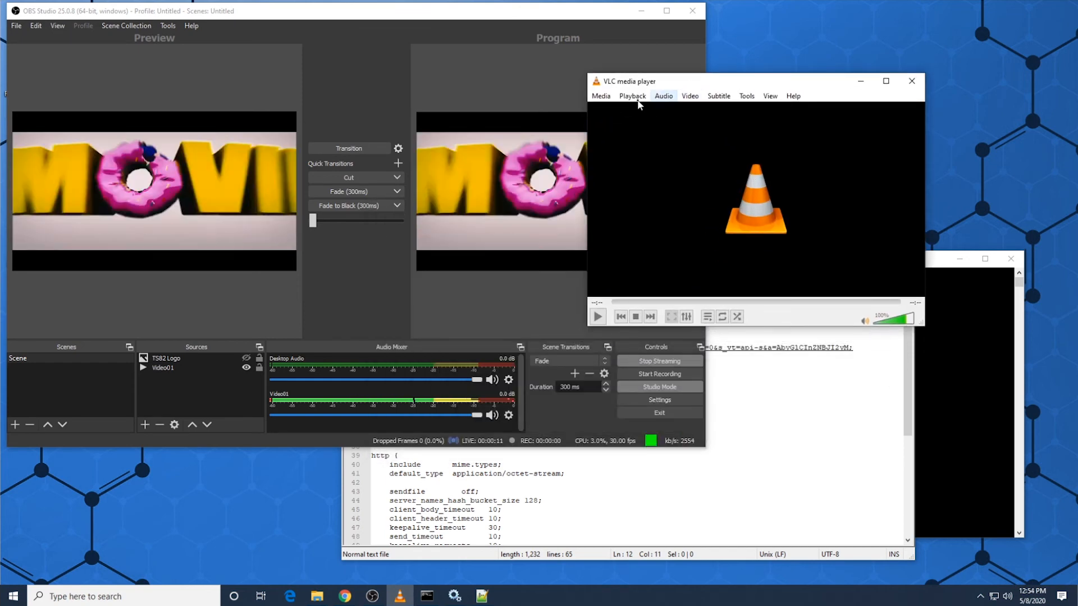
click(601, 96)
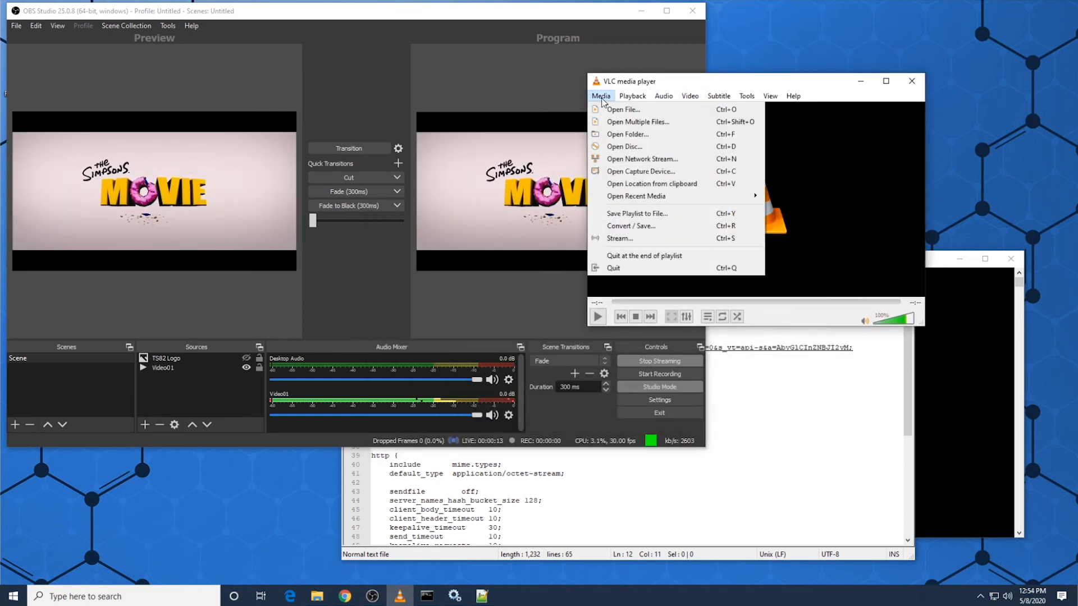
click(641, 159)
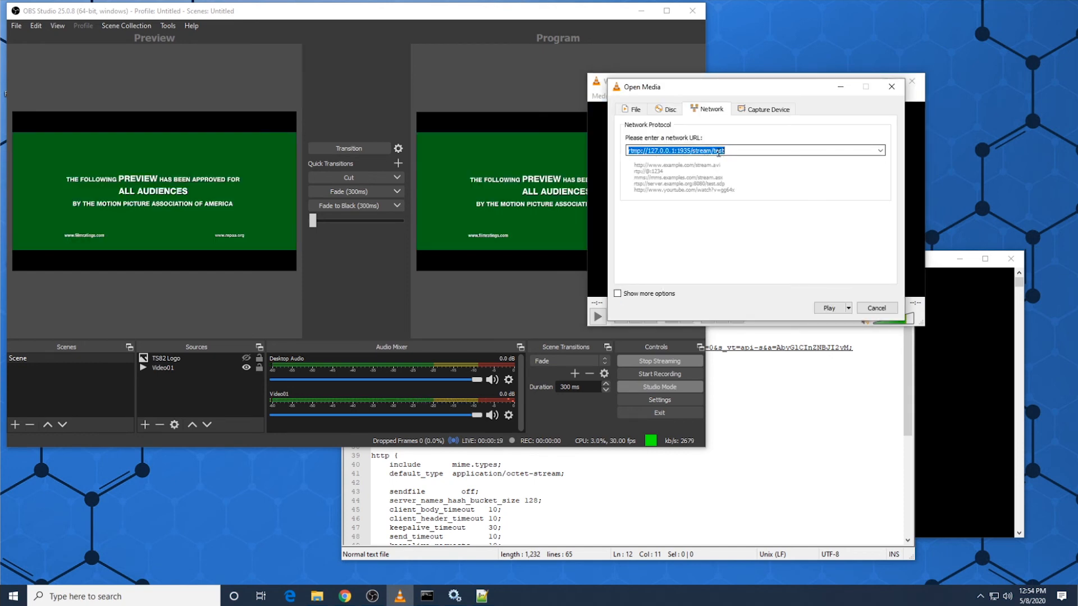
click(829, 309)
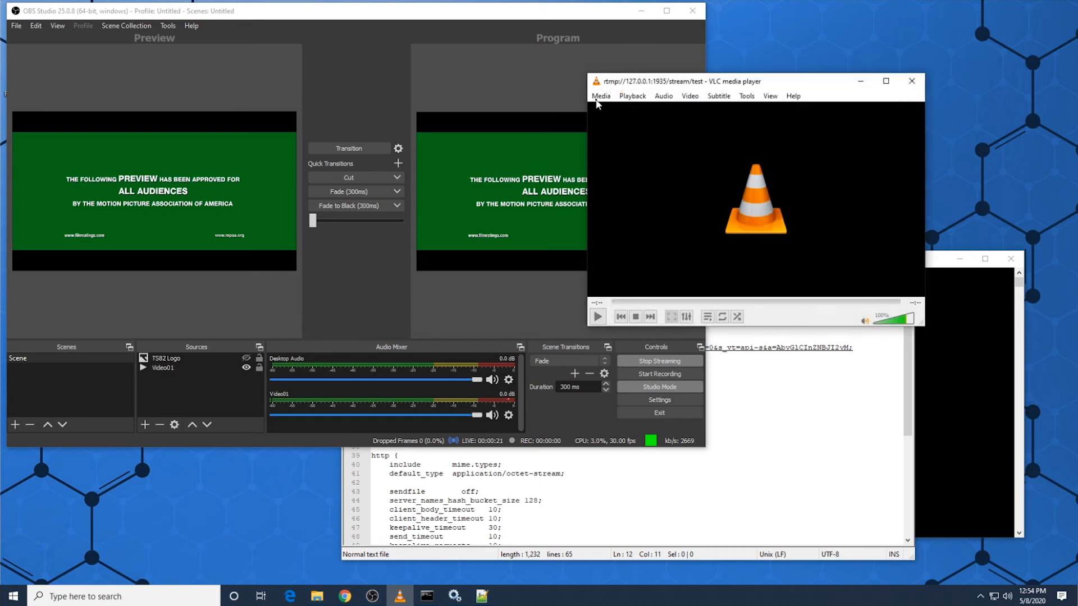
drag(640, 83, 377, 48)
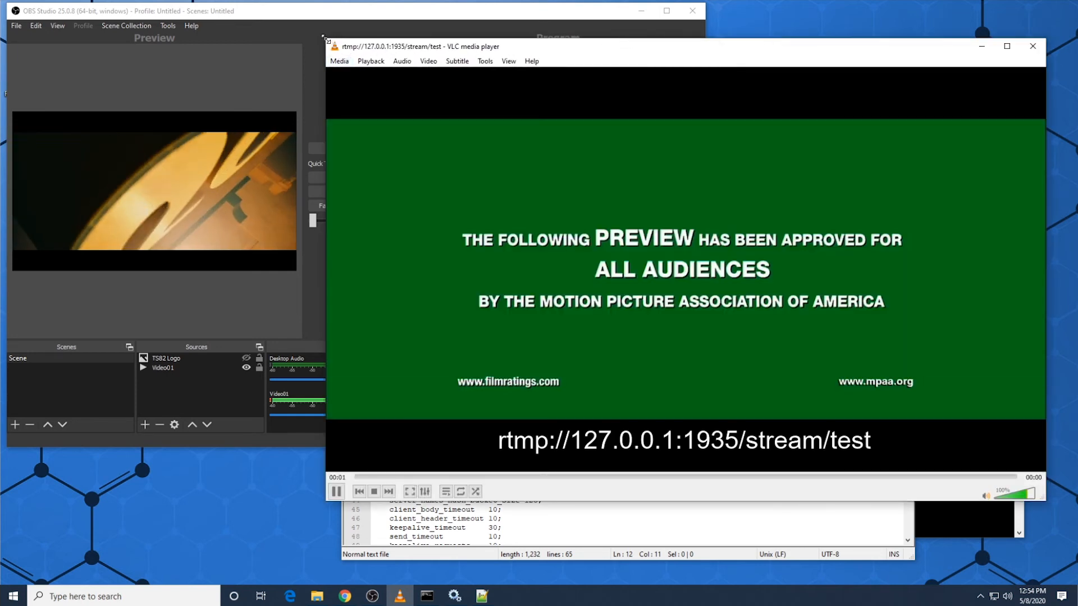
drag(511, 56, 638, 115)
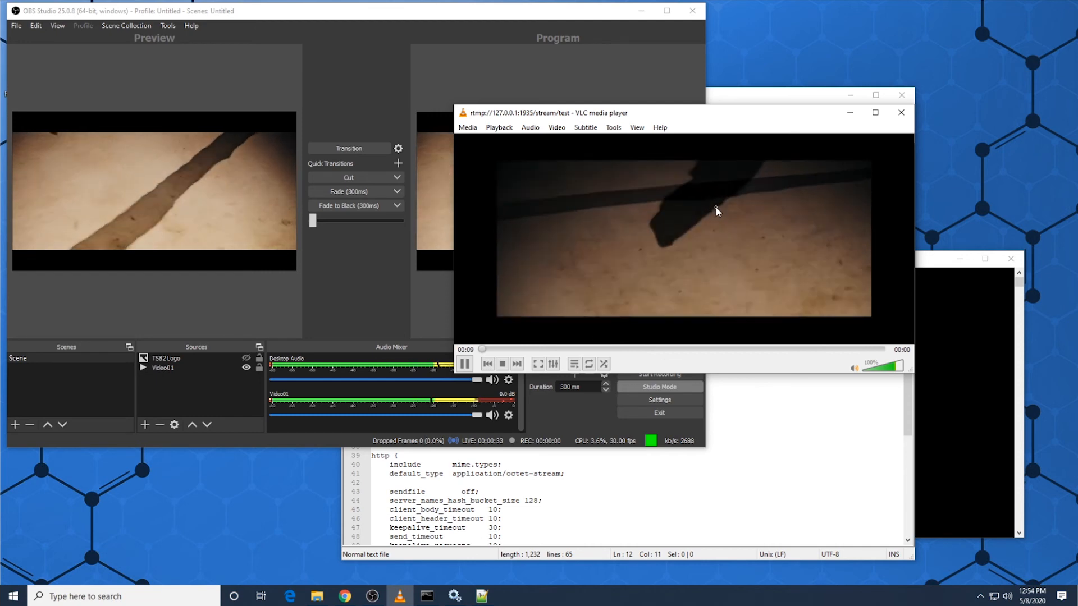
click(901, 112)
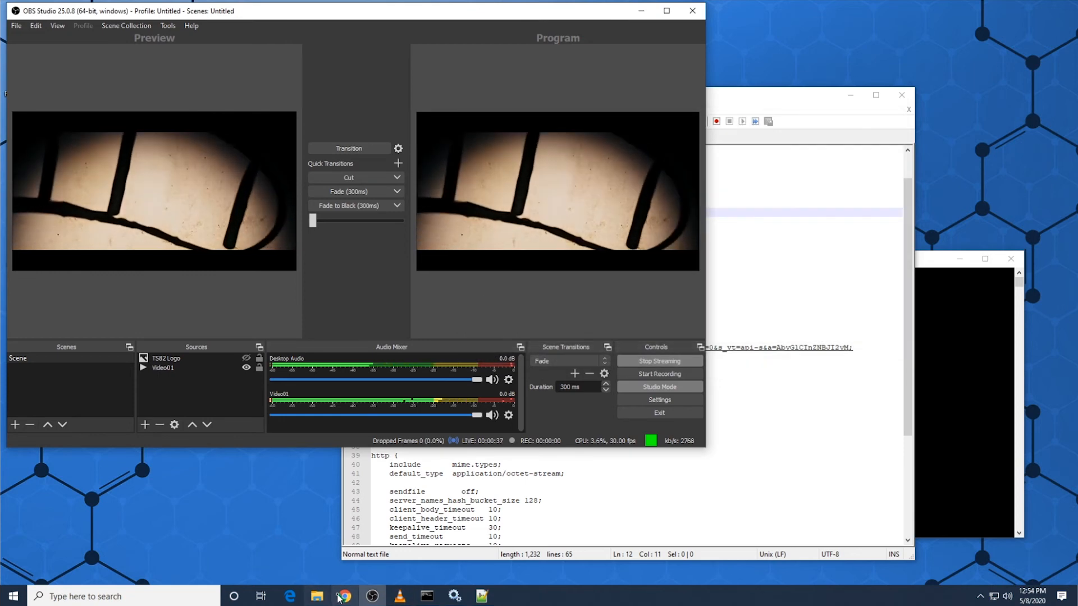
Step: Switch to Chrome, compare the YouTube Studio and Facebook Live Producer stream previews, and minimize the browser
click(344, 597)
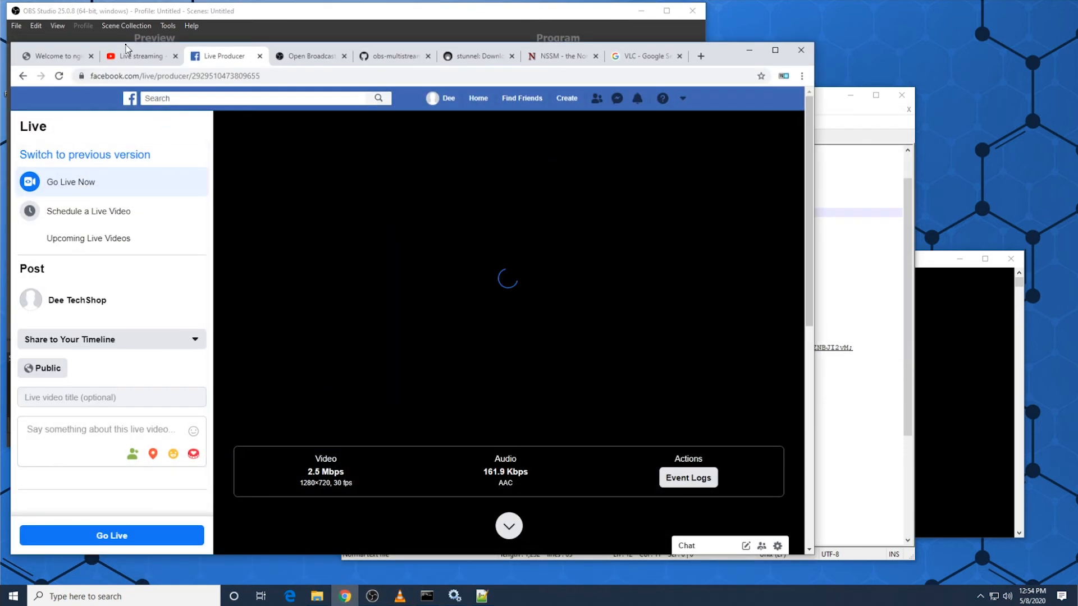
click(127, 59)
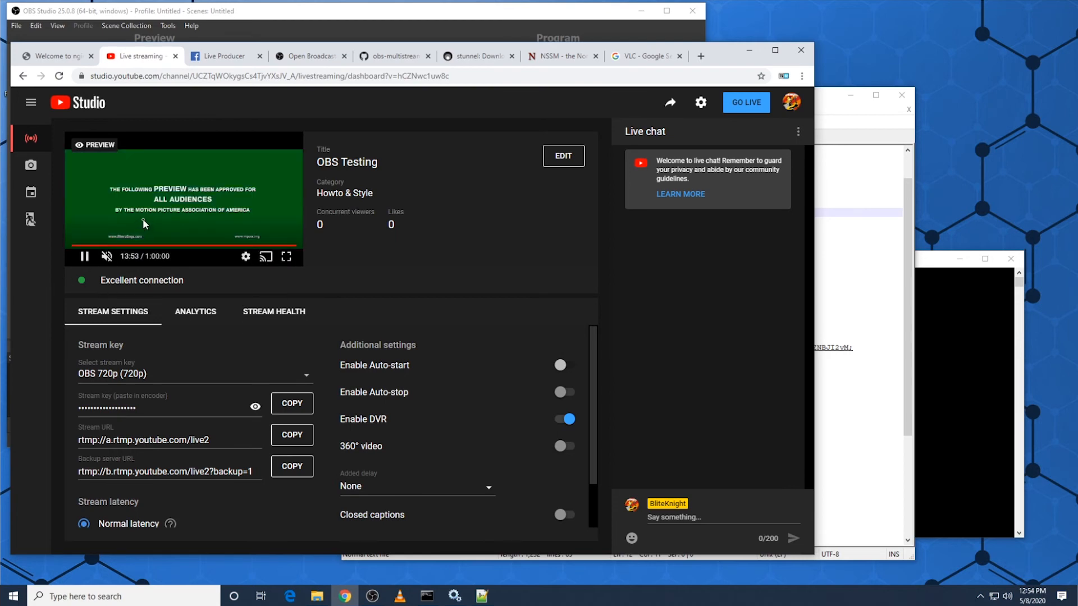
click(230, 56)
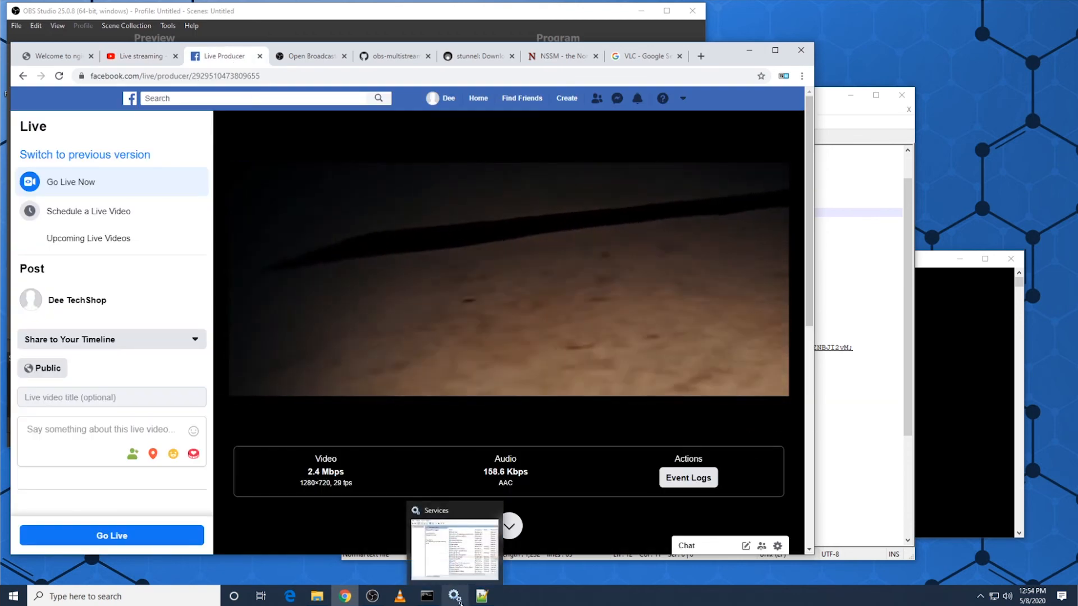
click(140, 56)
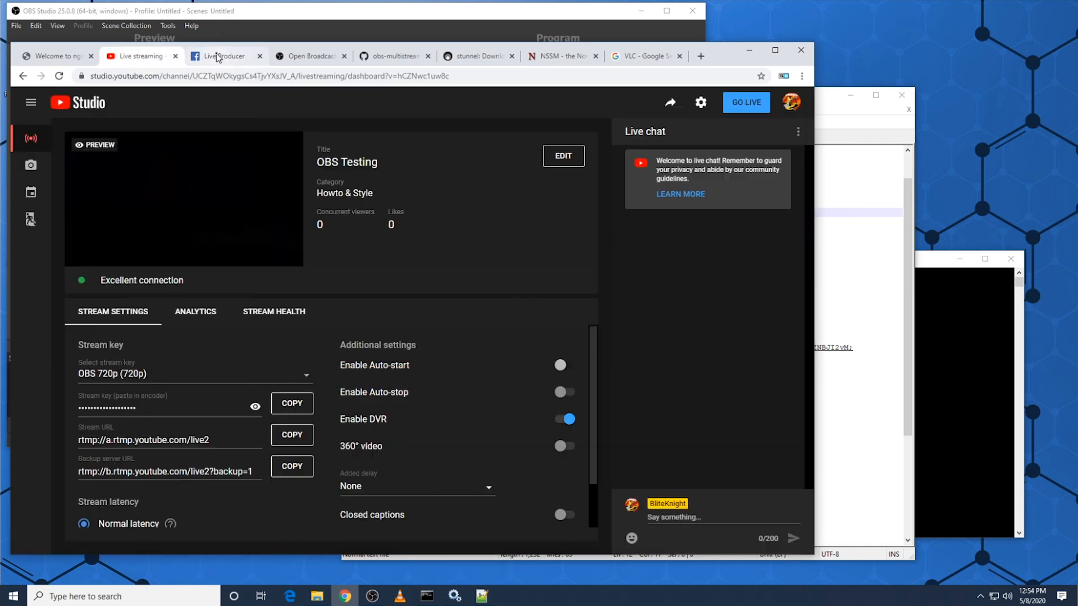
click(216, 56)
click(144, 57)
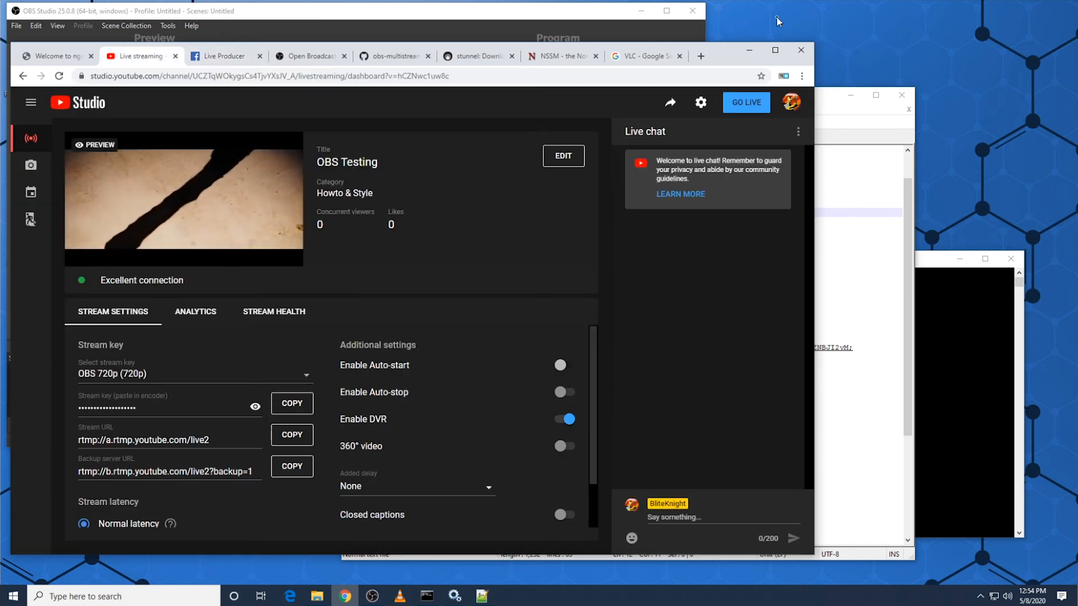
click(749, 50)
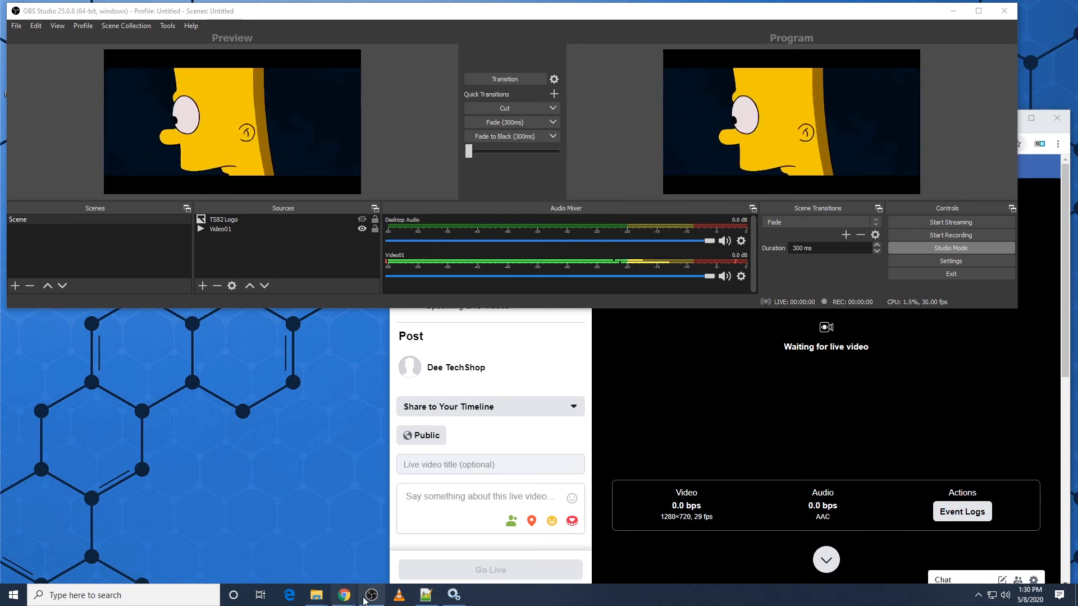
Step: Switch to Notepad++ and save the modified nginx.conf file
click(425, 596)
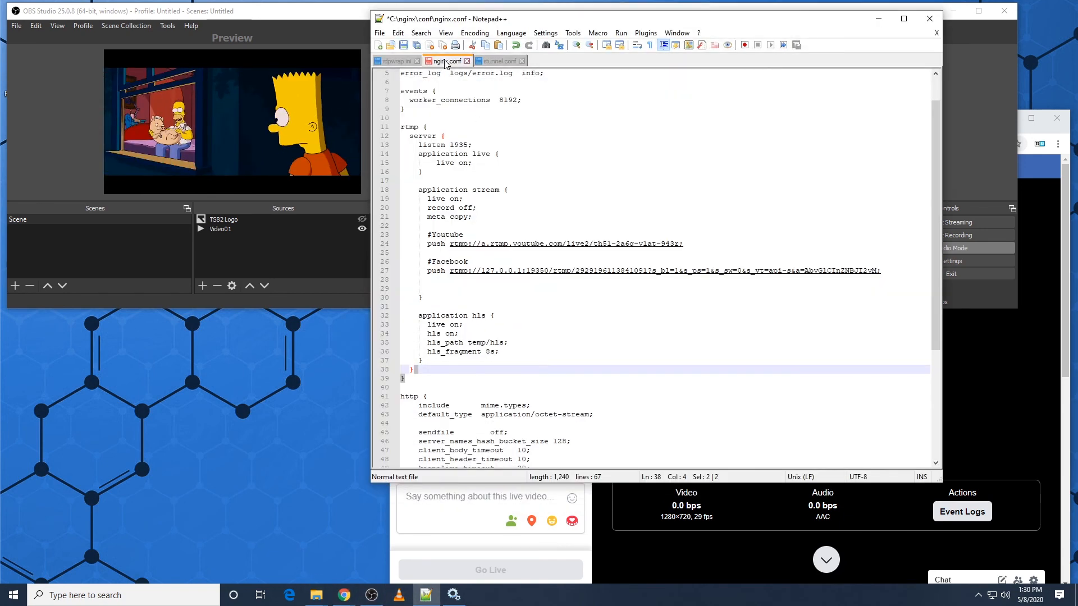
click(469, 291)
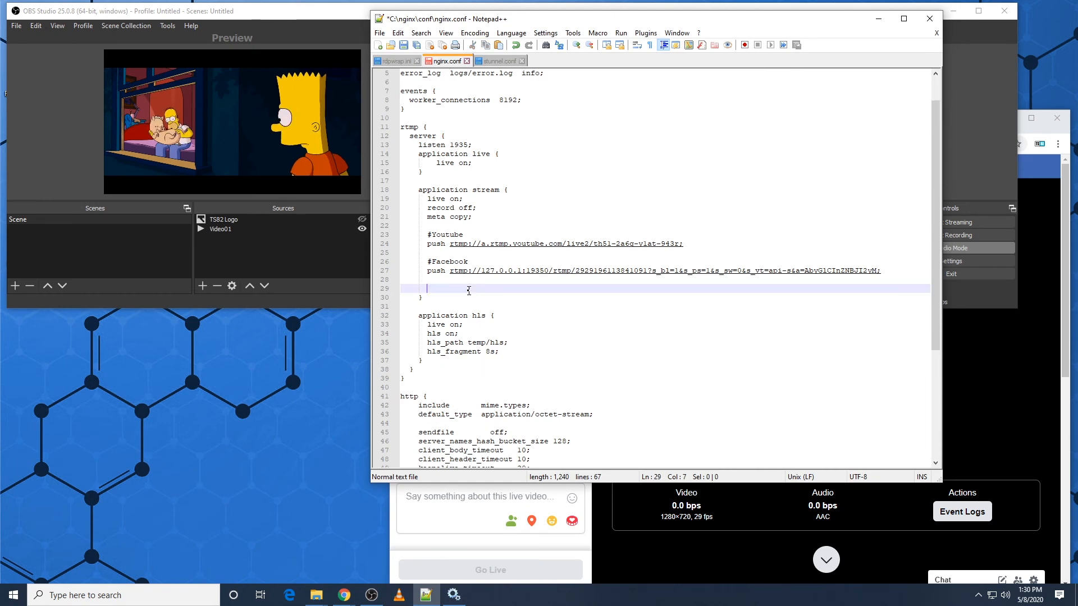
key(ctrl+s)
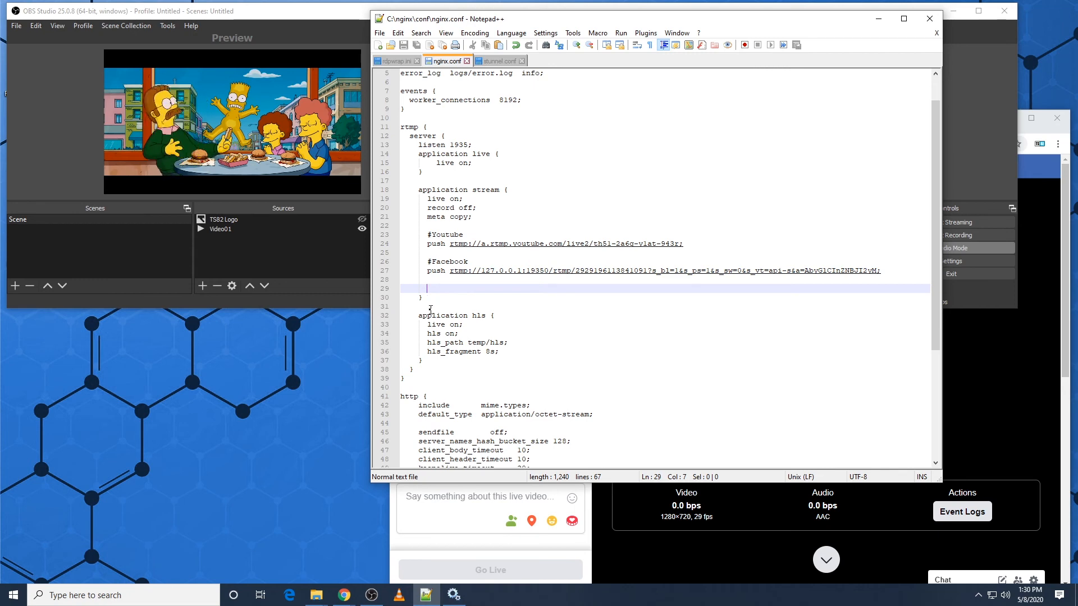
Step: Switch to Chrome, open the Twitch channel in a second tab beside Live Producer, and go to its Stream Manager
click(344, 596)
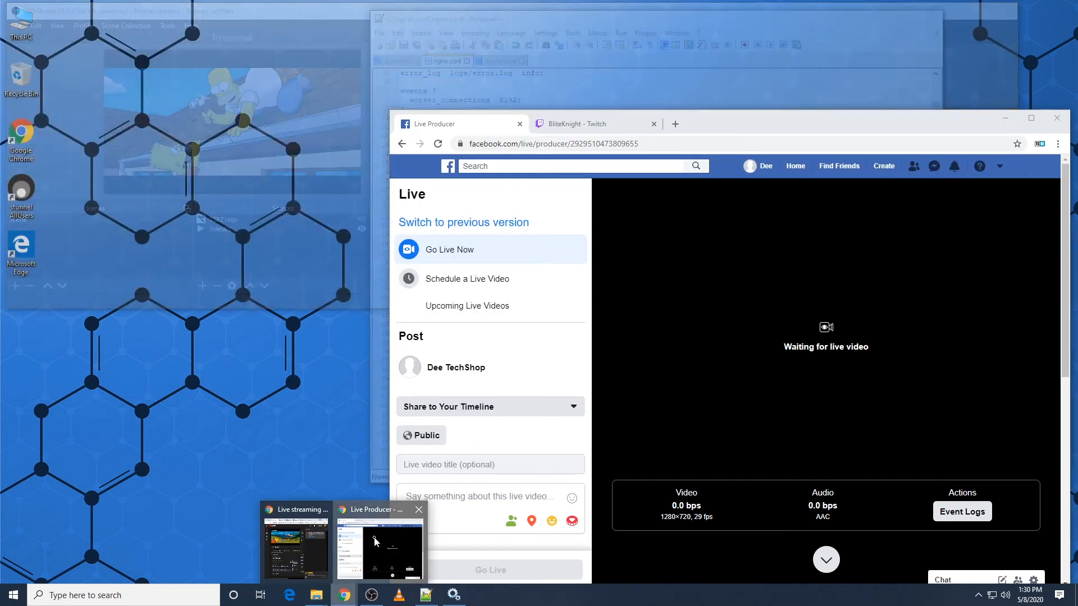
click(375, 542)
click(568, 124)
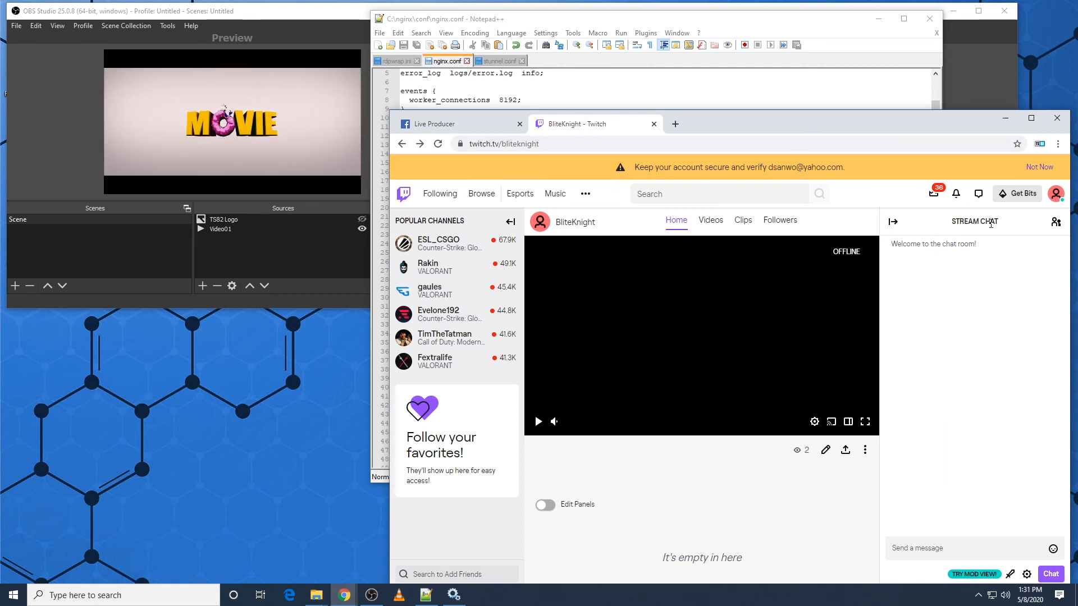
click(1057, 195)
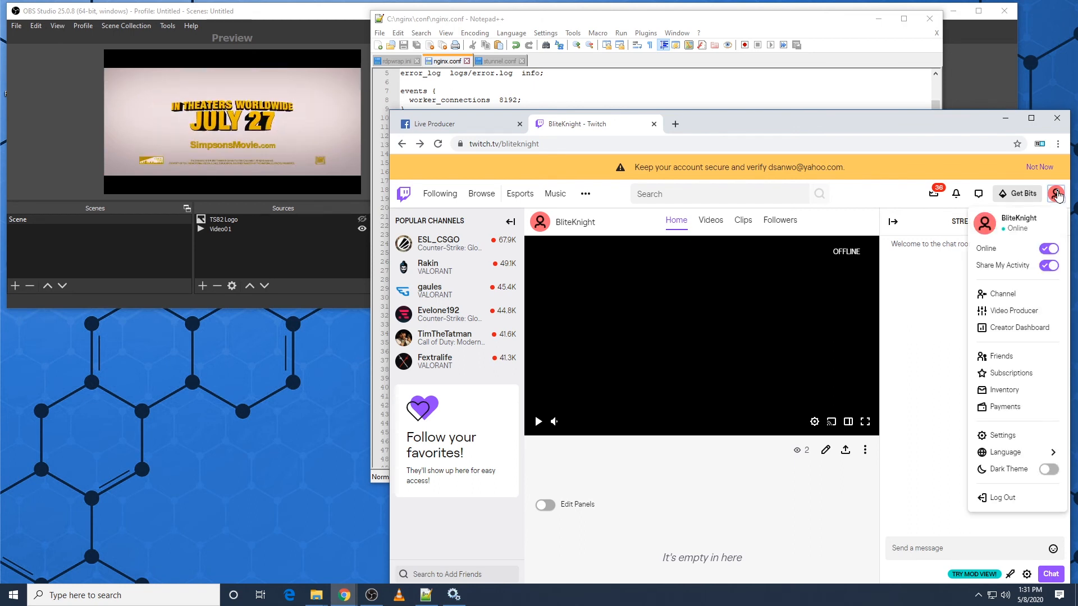
click(1021, 311)
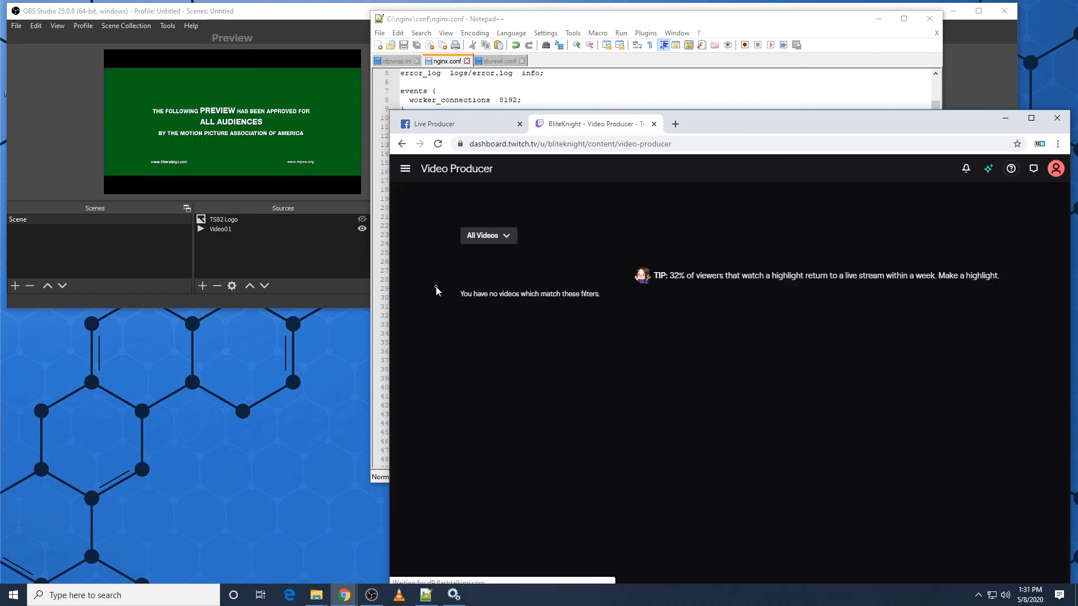
click(411, 169)
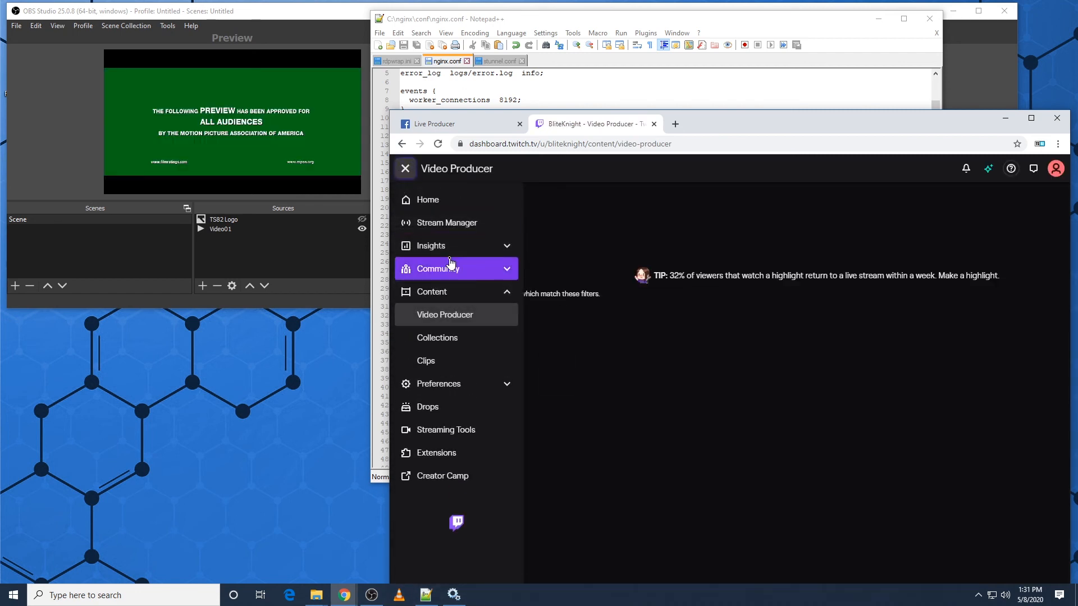
click(467, 224)
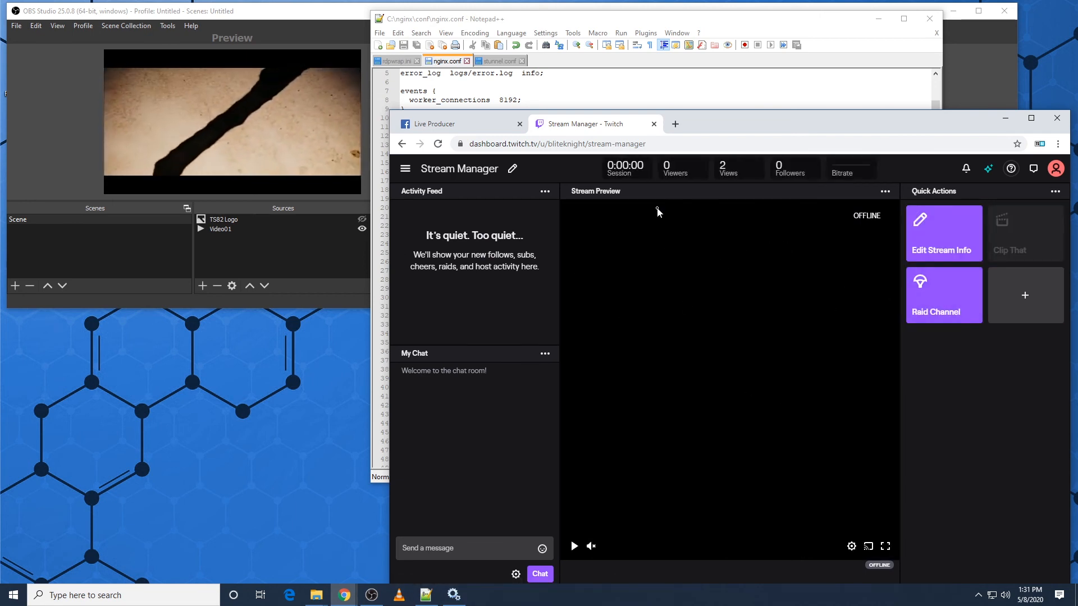
Step: Open the Channel and Videos page of the Twitch account settings in another tab
click(757, 128)
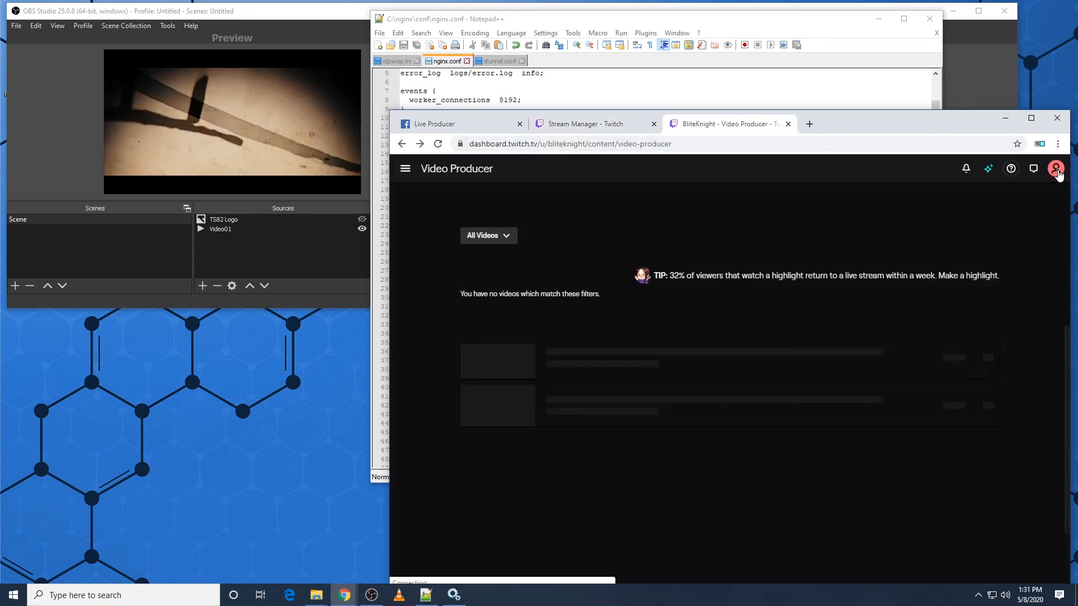
click(1056, 170)
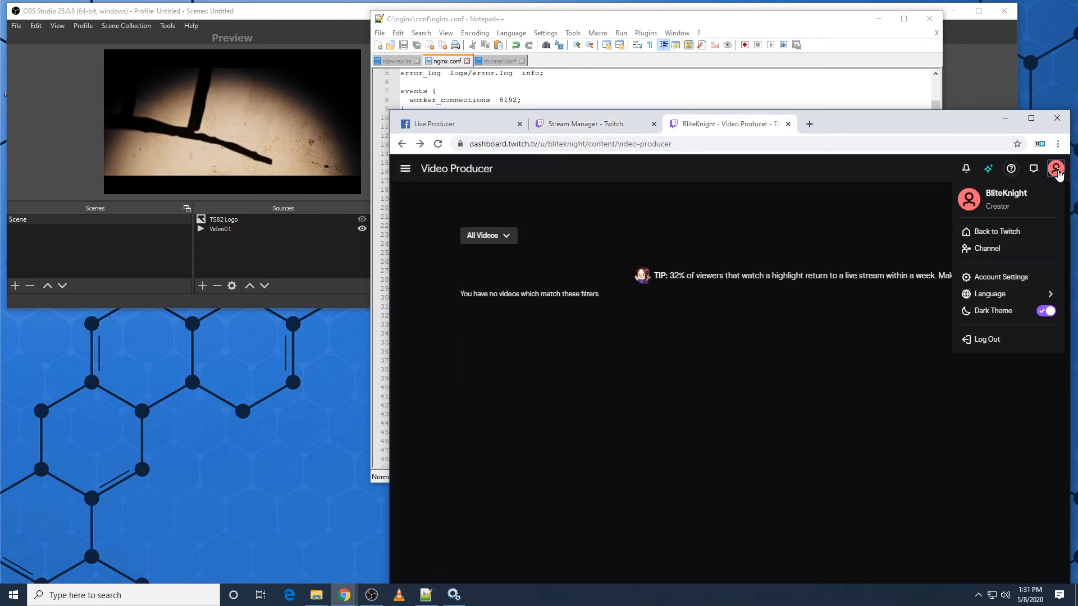
click(1005, 277)
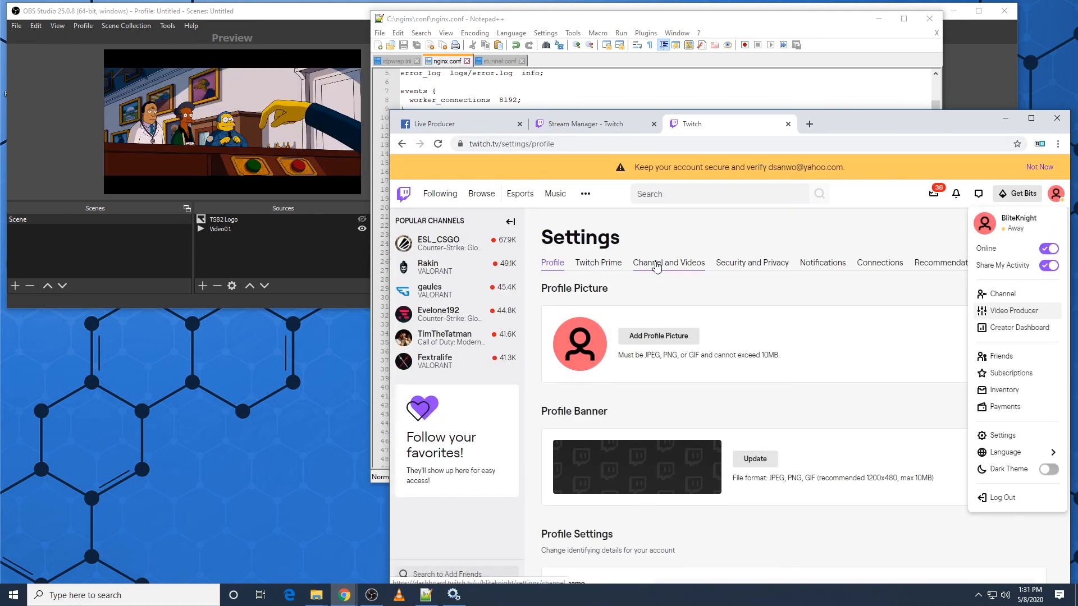
click(656, 265)
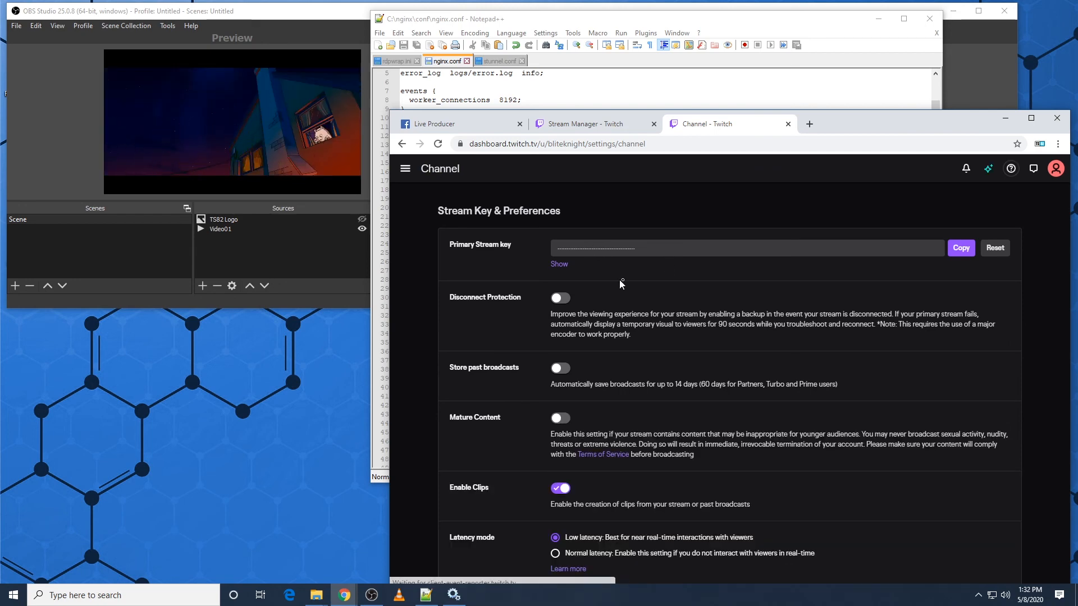
Step: Reveal the primary stream key on the Twitch channel page, accepting the sharing warning, and select the whole key
click(559, 266)
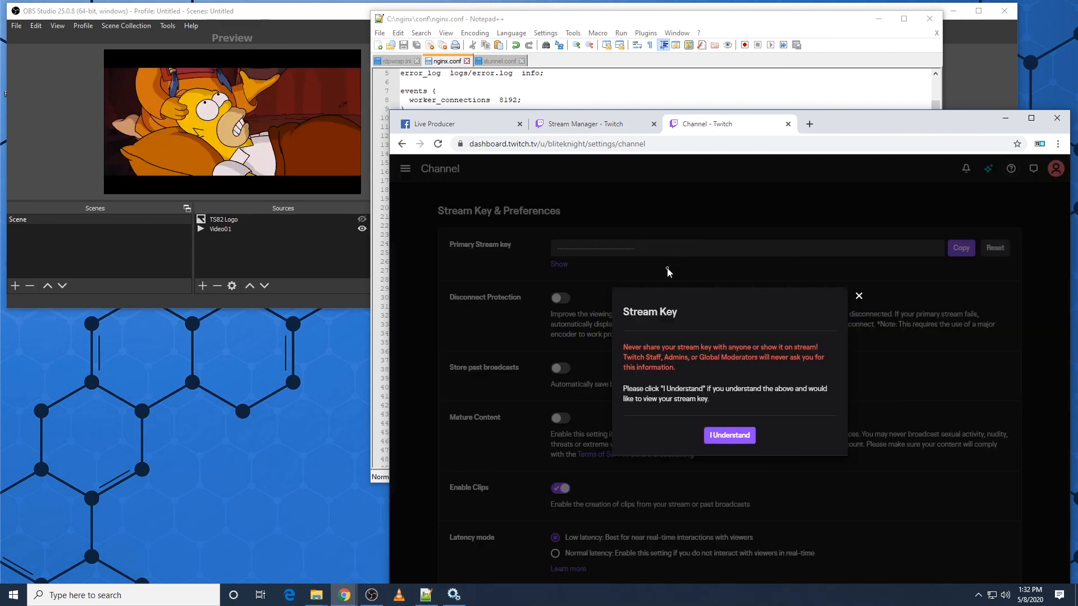
click(729, 436)
drag(732, 249, 540, 238)
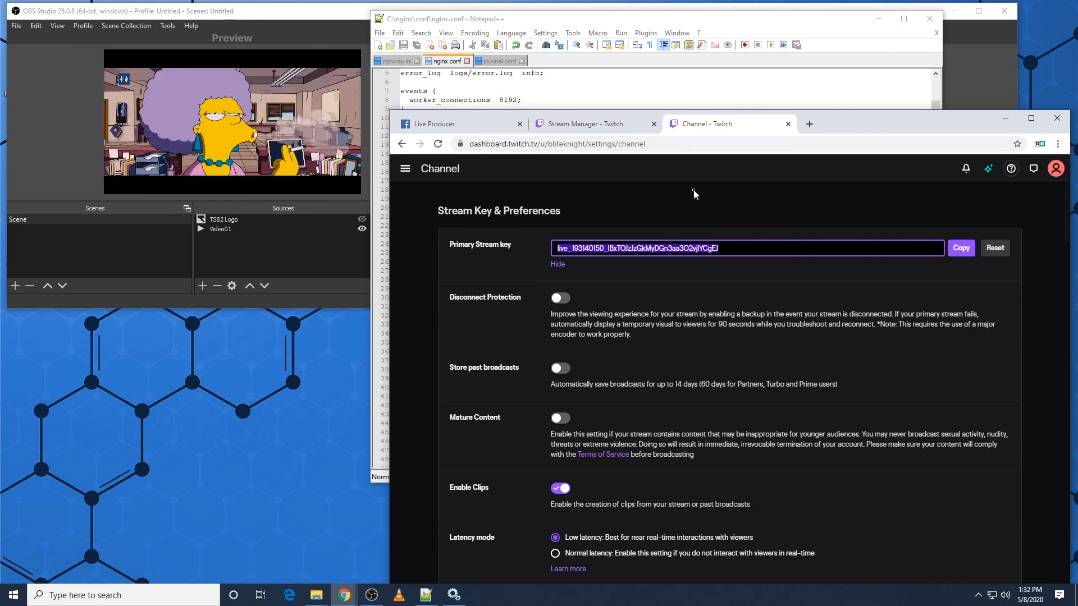
Step: Search Google in a new tab for "twitch igest rtmp" and open the Twitch Ingest Information page
click(810, 124)
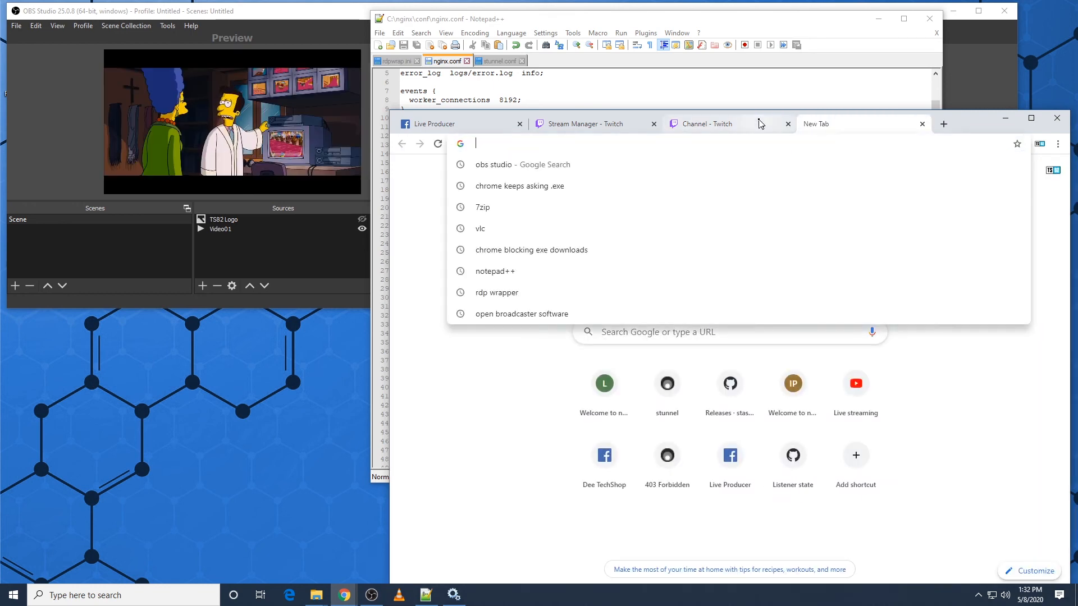
text(twitch igest)
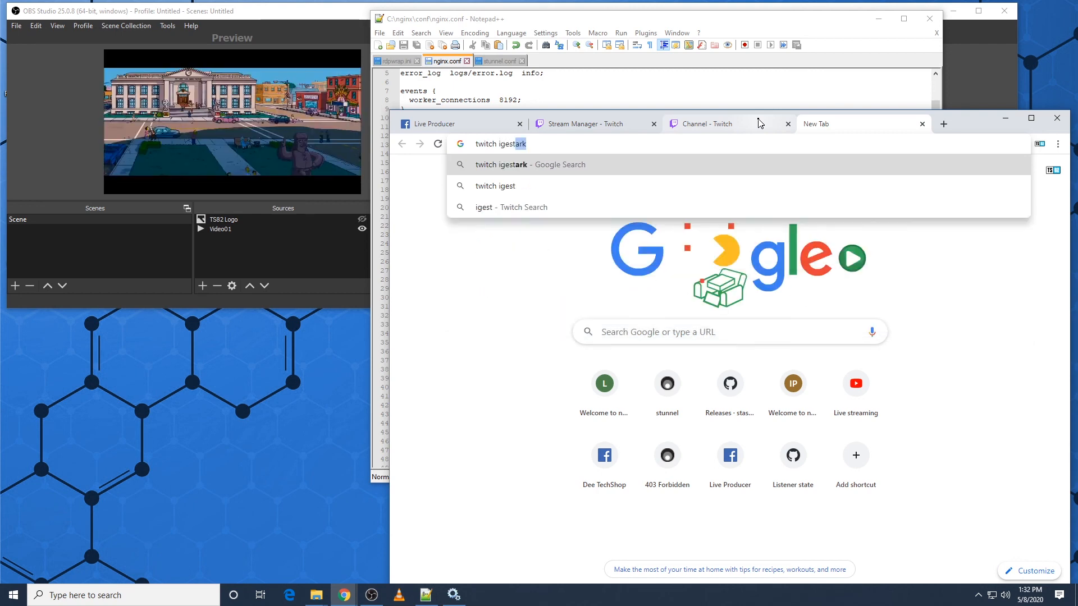
text( rtmp)
key(Return)
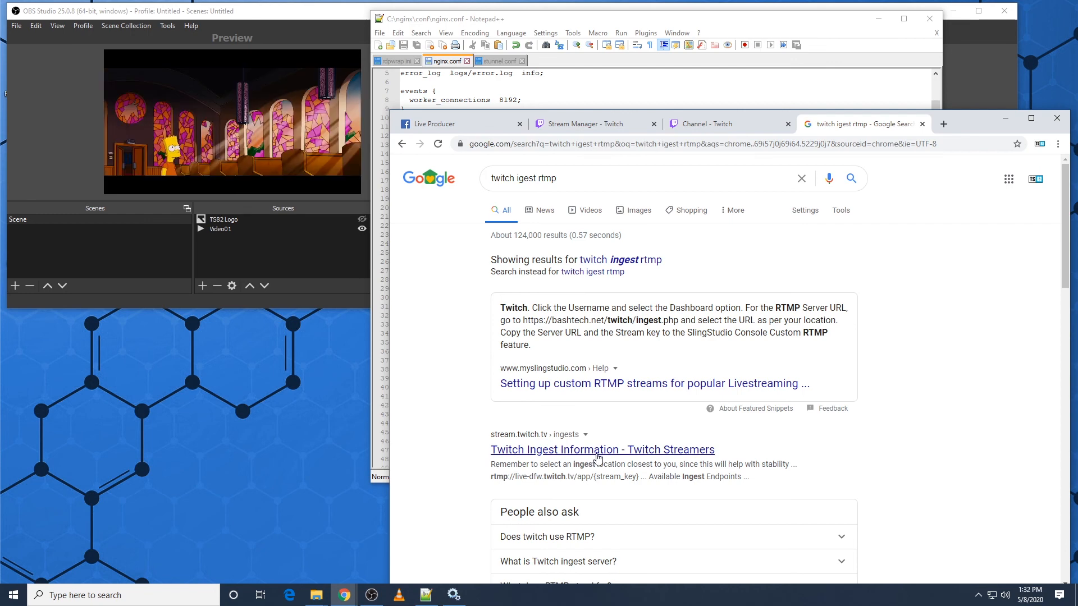
click(598, 454)
Step: Copy the recommended US Central: Dallas, TX ingest address, rtmp://live-dfw.twitch.tv/app/{stream_key}
scroll(676, 348, down, 3)
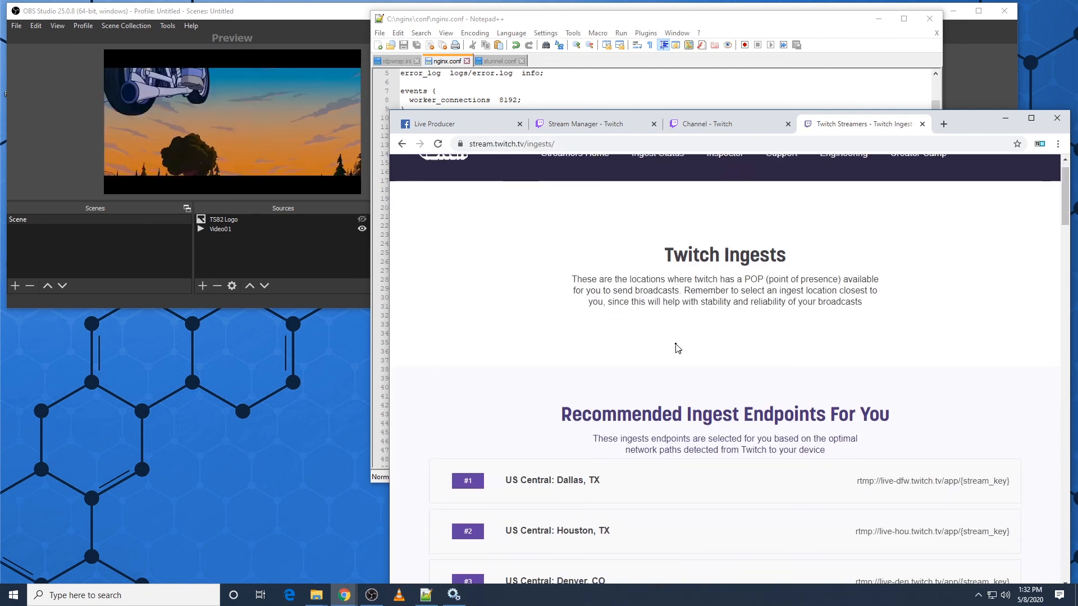
scroll(617, 380, down, 2)
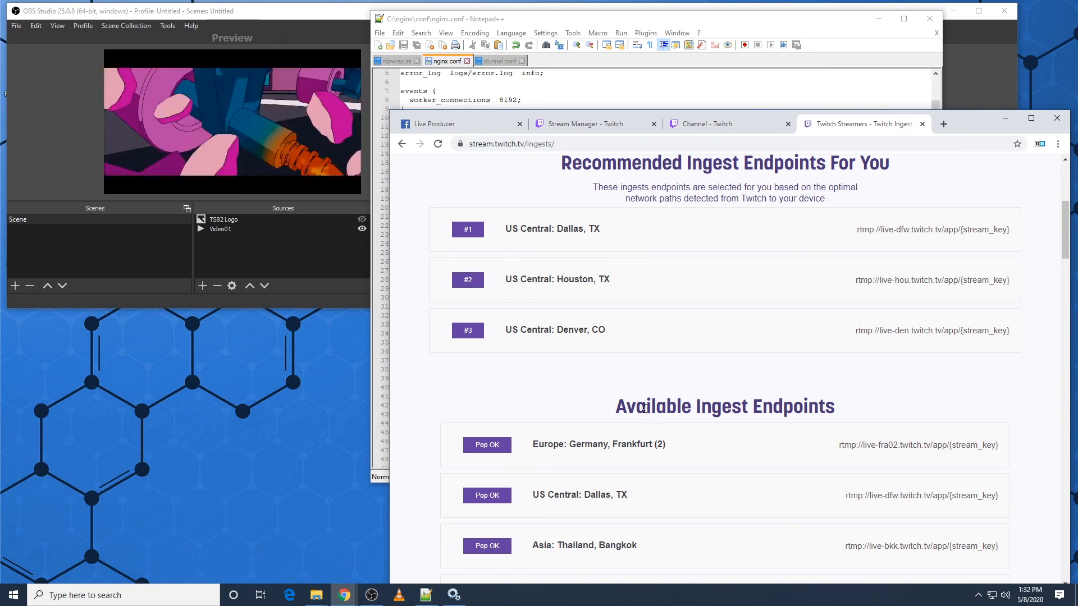
scroll(627, 393, down, 1)
scroll(606, 361, up, 1)
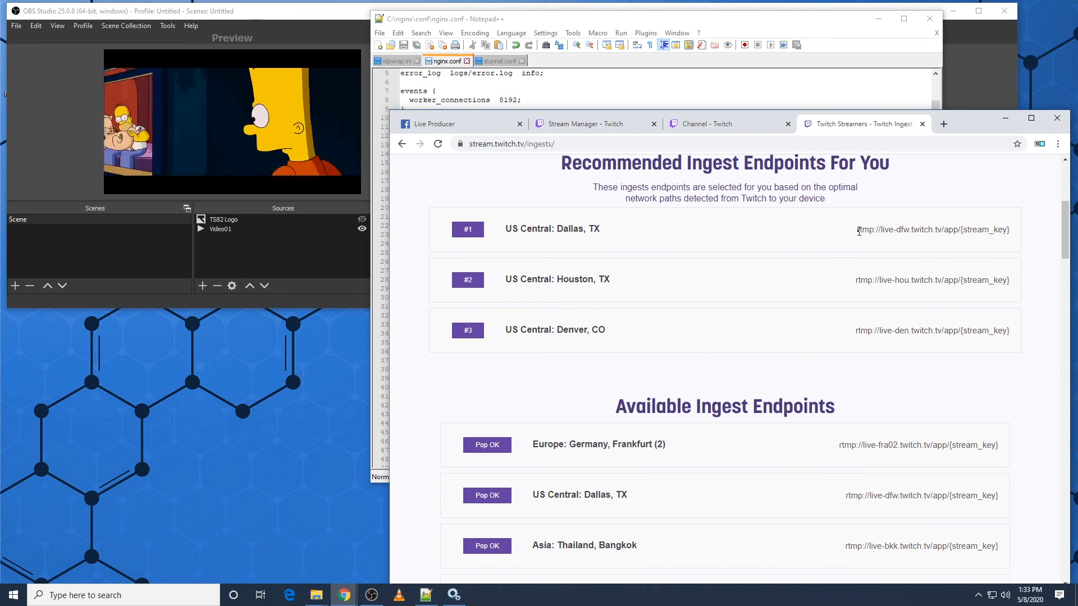
right_click(992, 231)
click(1015, 223)
drag(944, 241, 981, 232)
triple_click(867, 231)
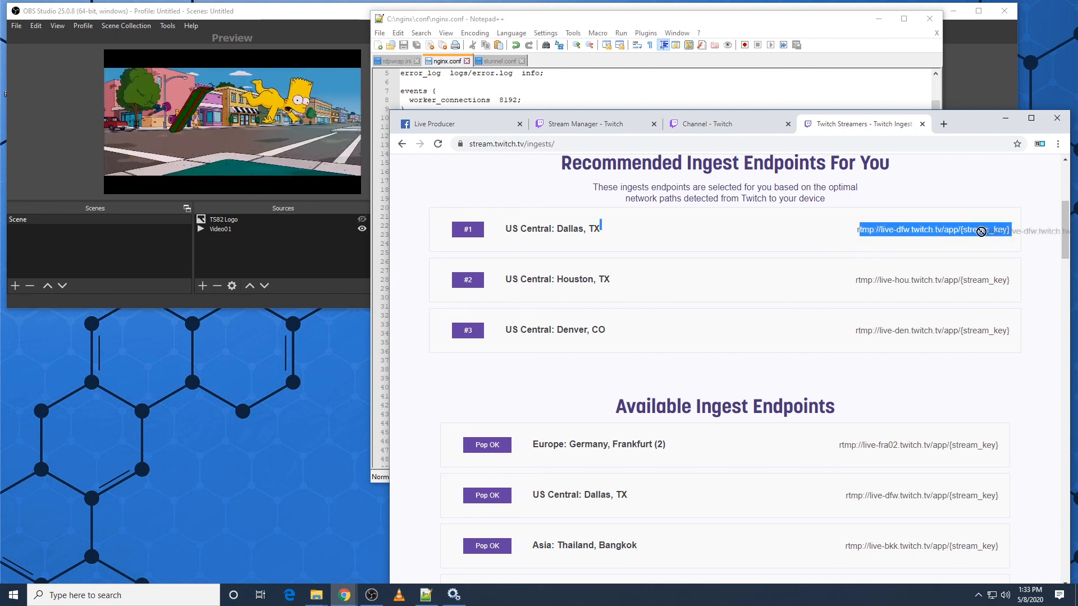
triple_click(952, 230)
key(ctrl+c)
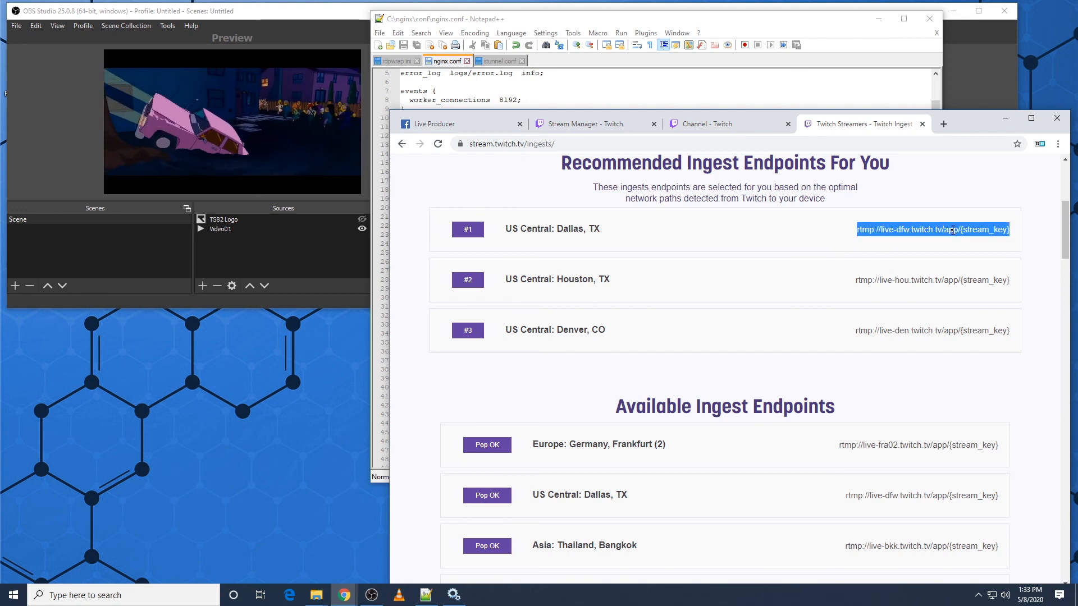
Step: Return to nginx.conf in Notepad++ and add a #Twitch comment below the Facebook push line
click(610, 109)
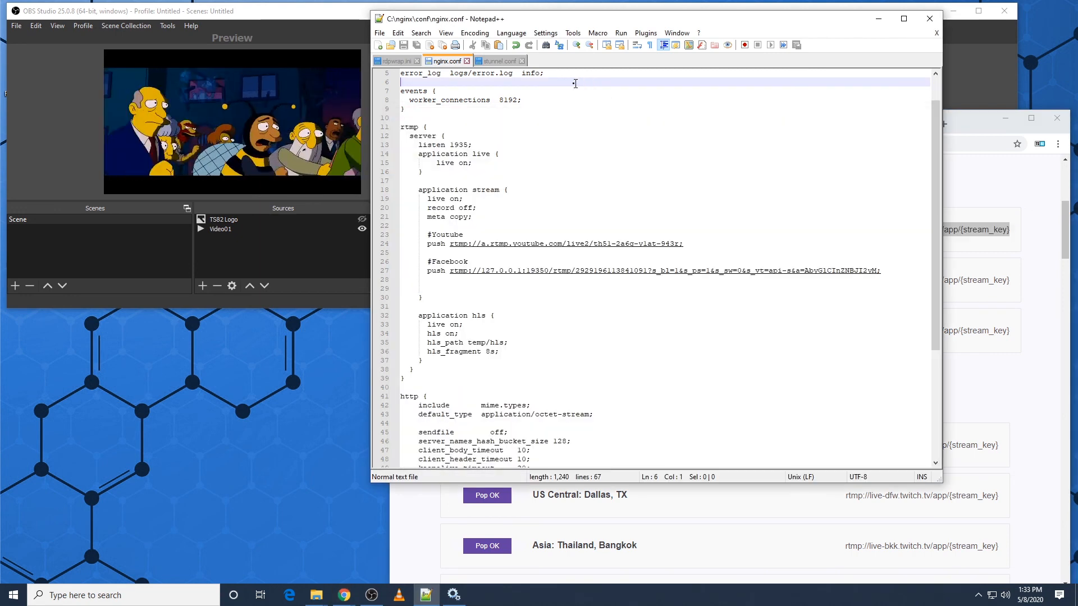
click(456, 281)
key(Return)
text(#)
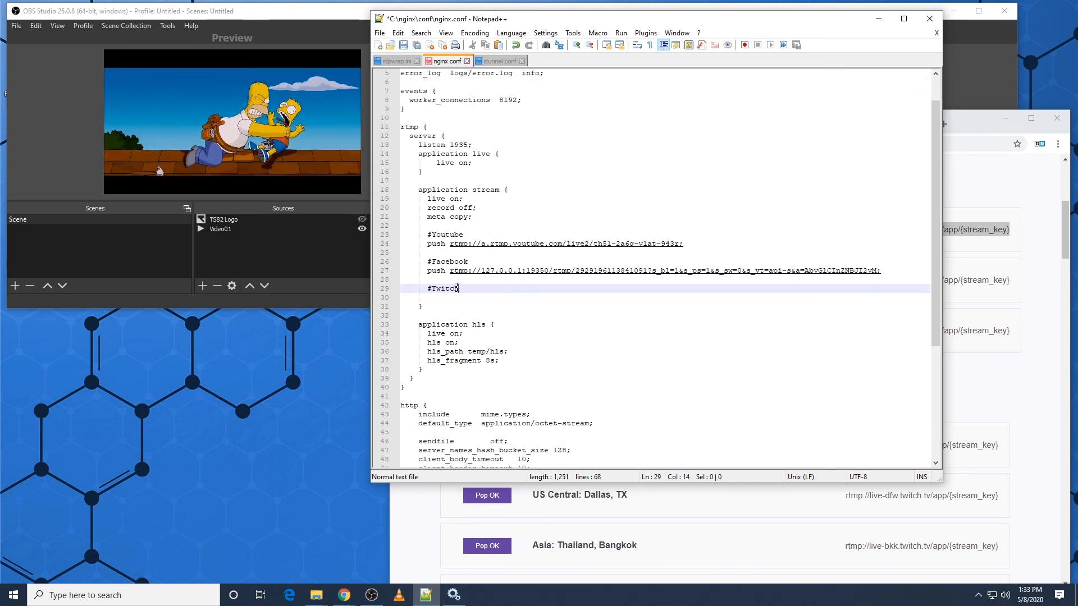
text(Twitch)
key(Return)
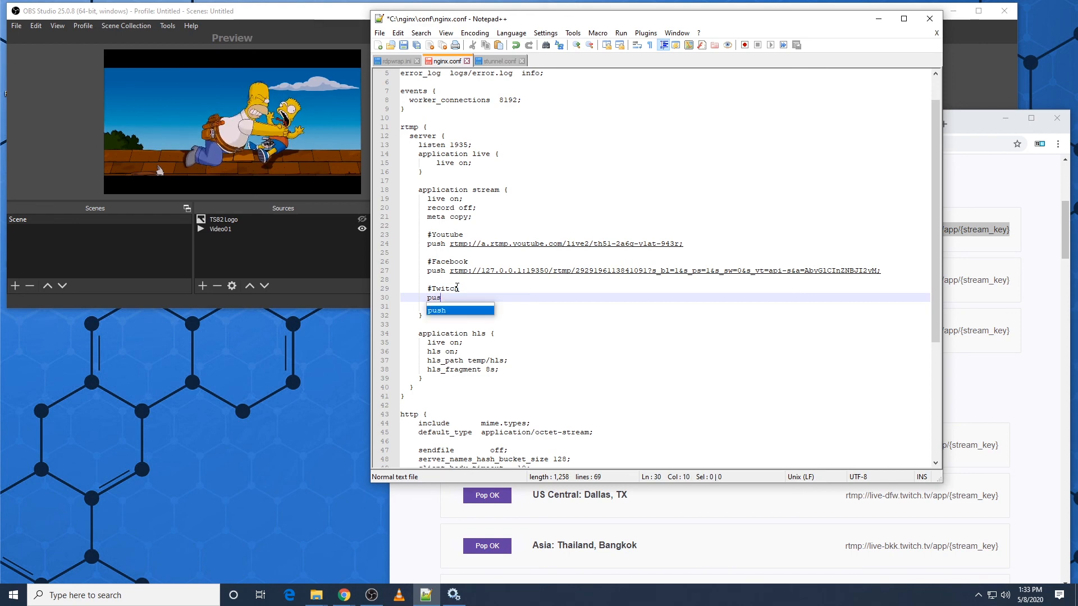
Step: Add a push line to rtmp://live-dfw.twitch.tv/app/ ending with the Twitch stream key and a semicolon, and save nginx.conf
text(push)
key(ctrl+v)
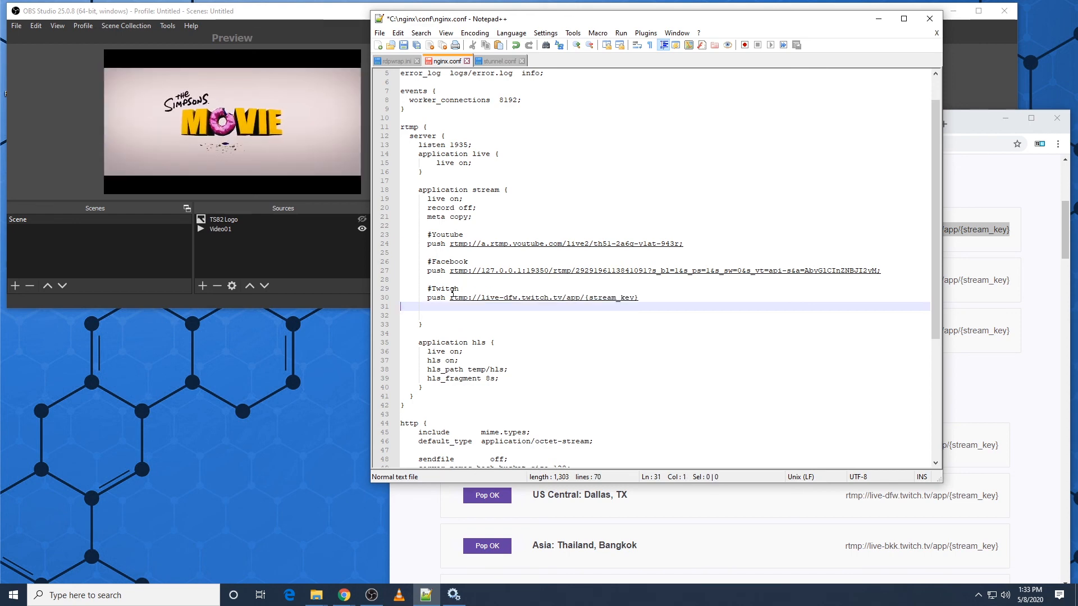
key(BackSpace)
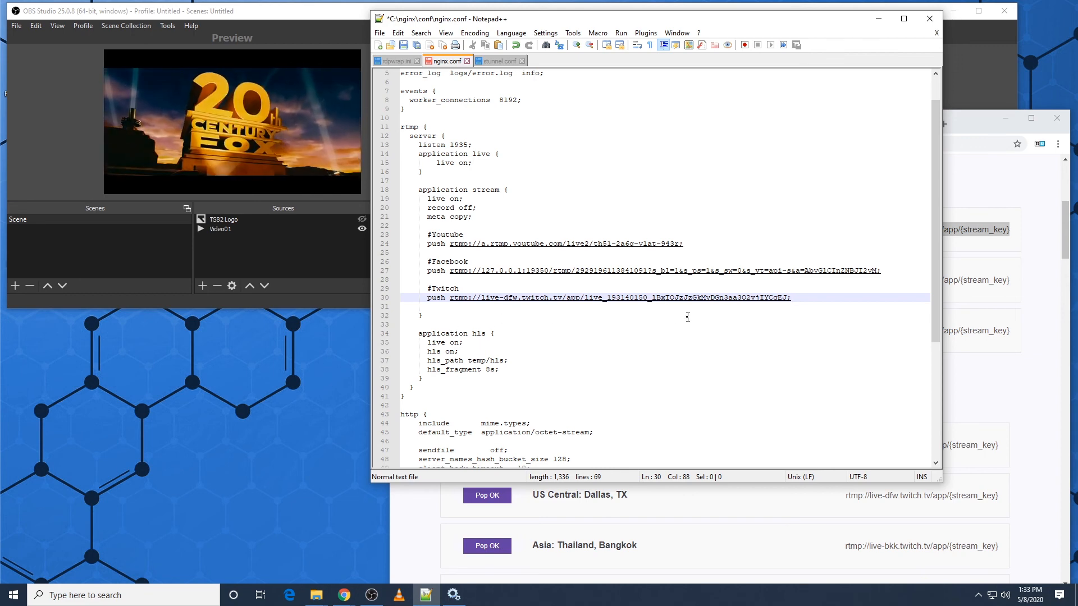
key(ctrl+s)
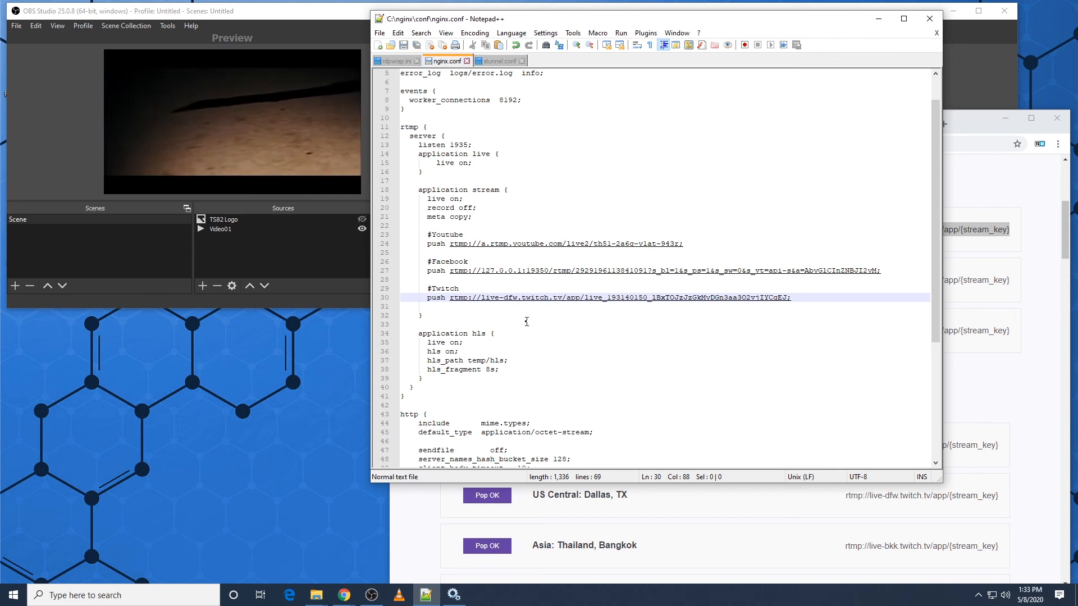
Step: Switch to the Services window and restart the NginxServer service
key(alt+Tab)
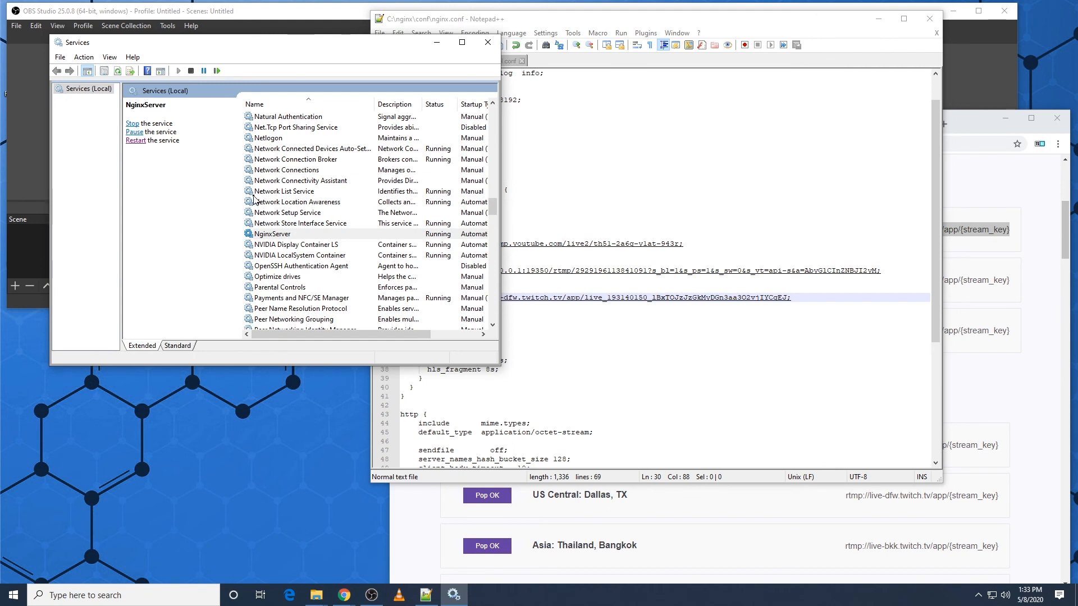
click(292, 227)
click(285, 234)
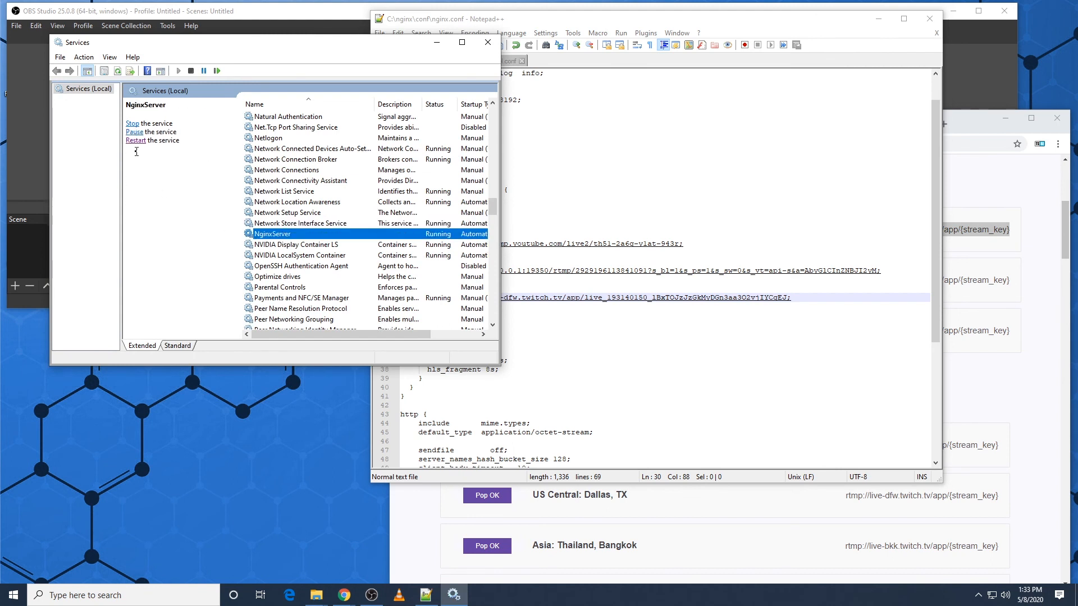
click(133, 123)
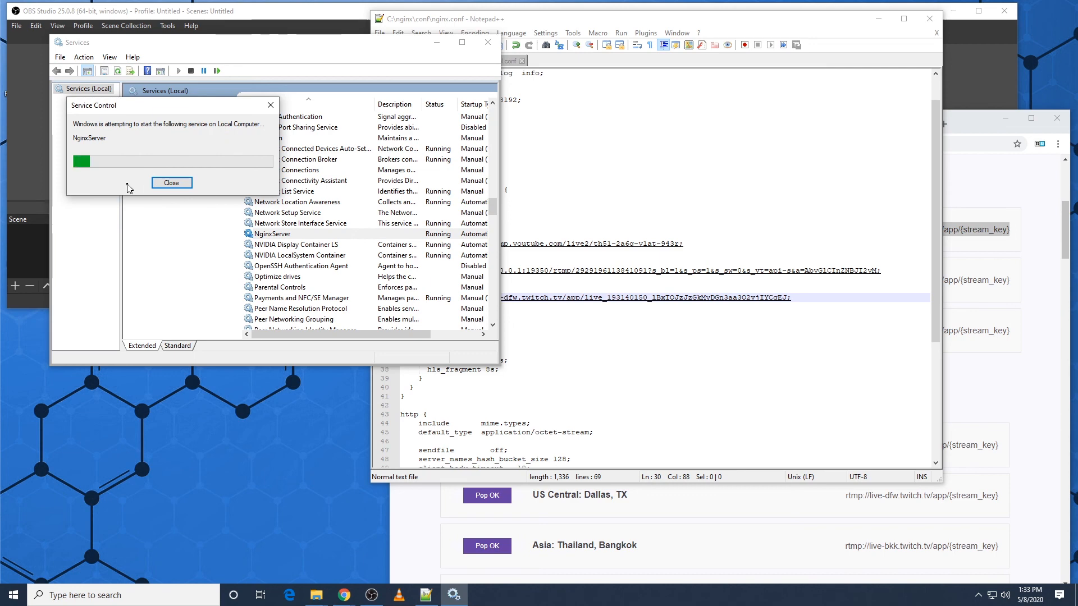
Step: Start streaming in OBS Studio and switch to Chrome to check the stream preview in Twitch Stream Manager
click(45, 174)
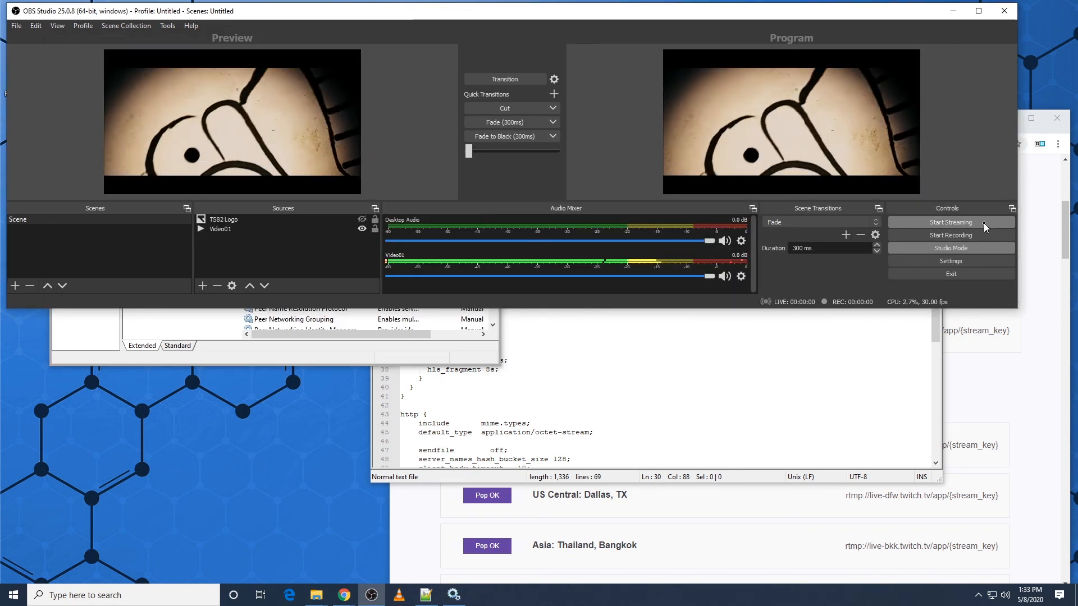
click(1046, 269)
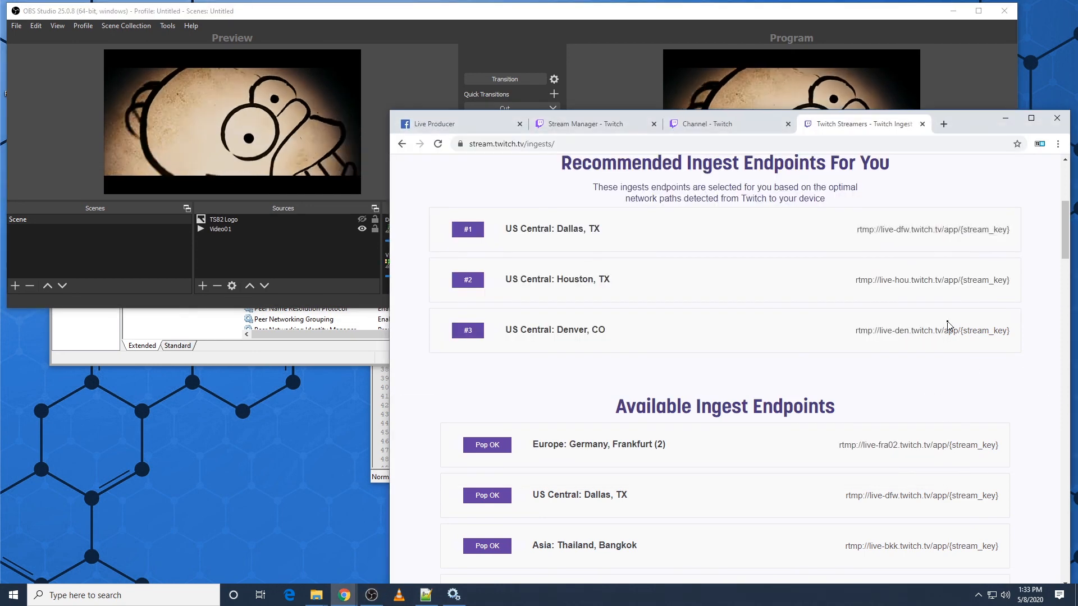
click(700, 124)
click(601, 124)
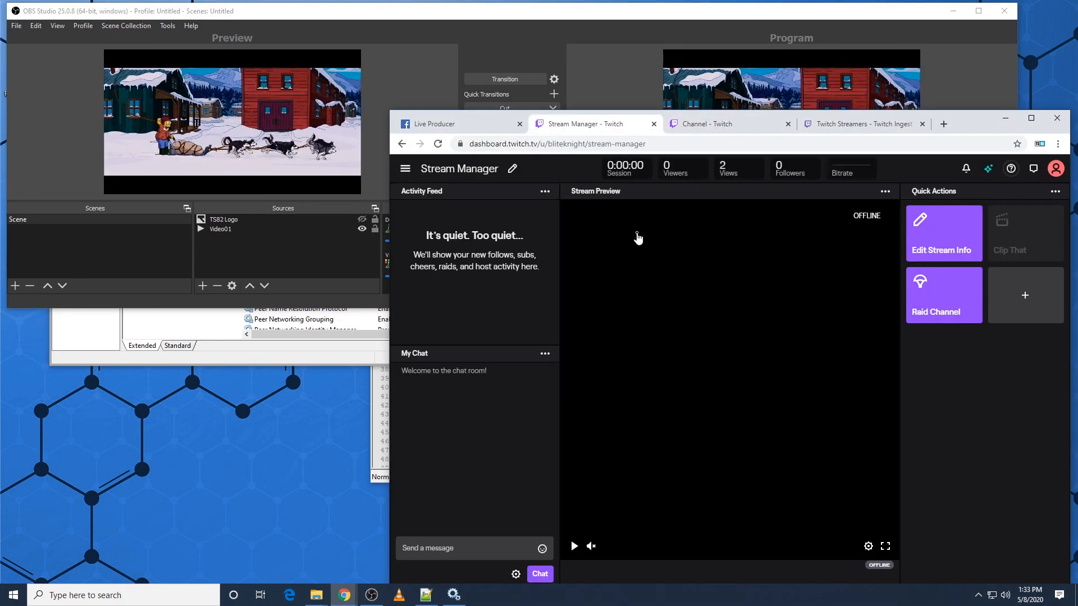
Step: Start streaming in OBS Studio, then switch to Chrome and check the stream preview in Facebook Live Producer
click(565, 66)
click(963, 222)
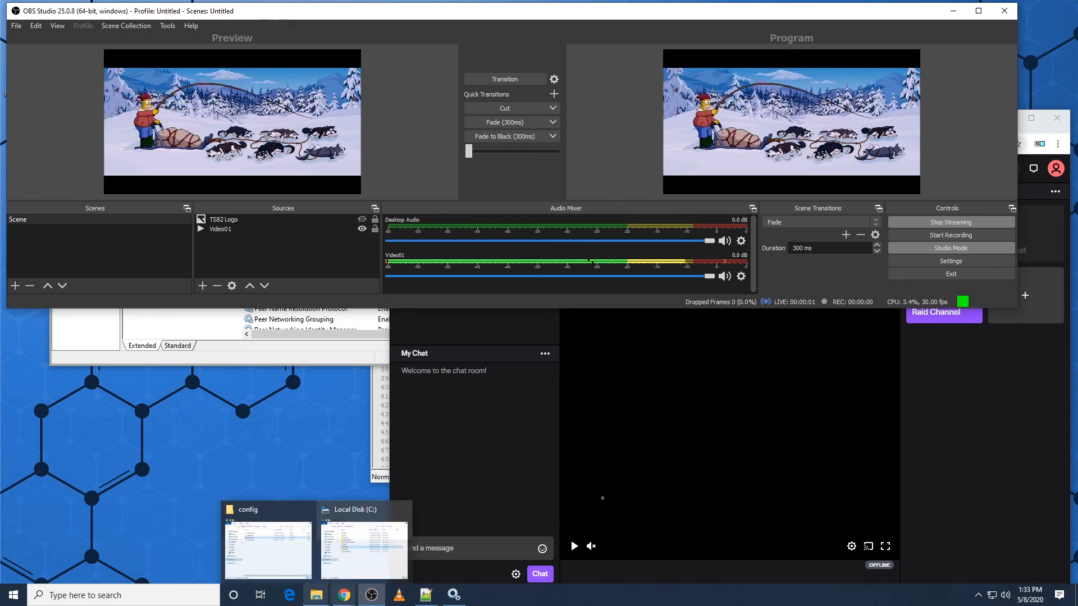
click(968, 392)
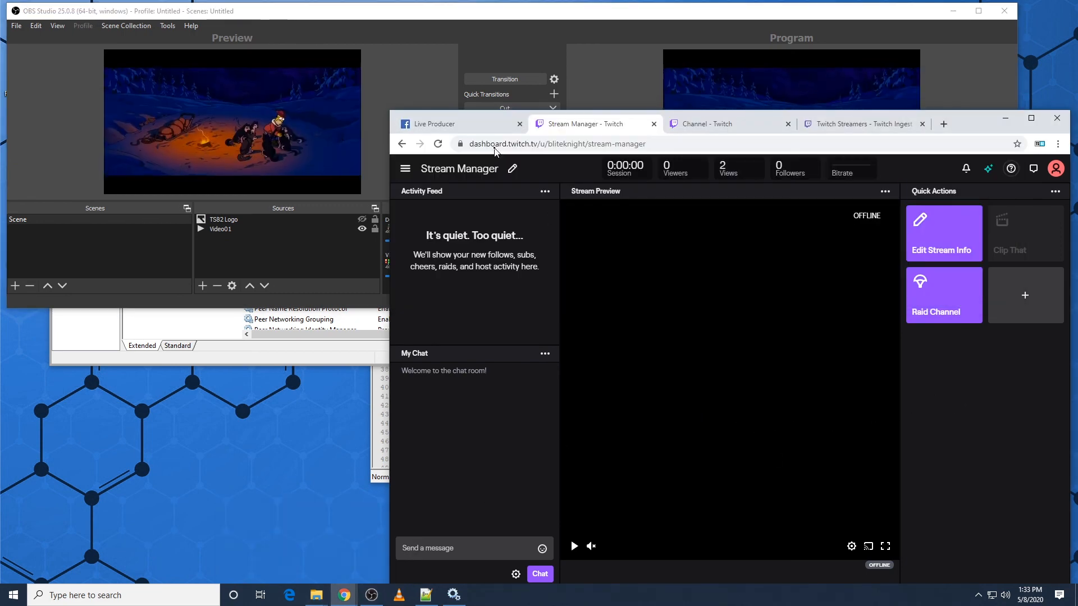
click(472, 127)
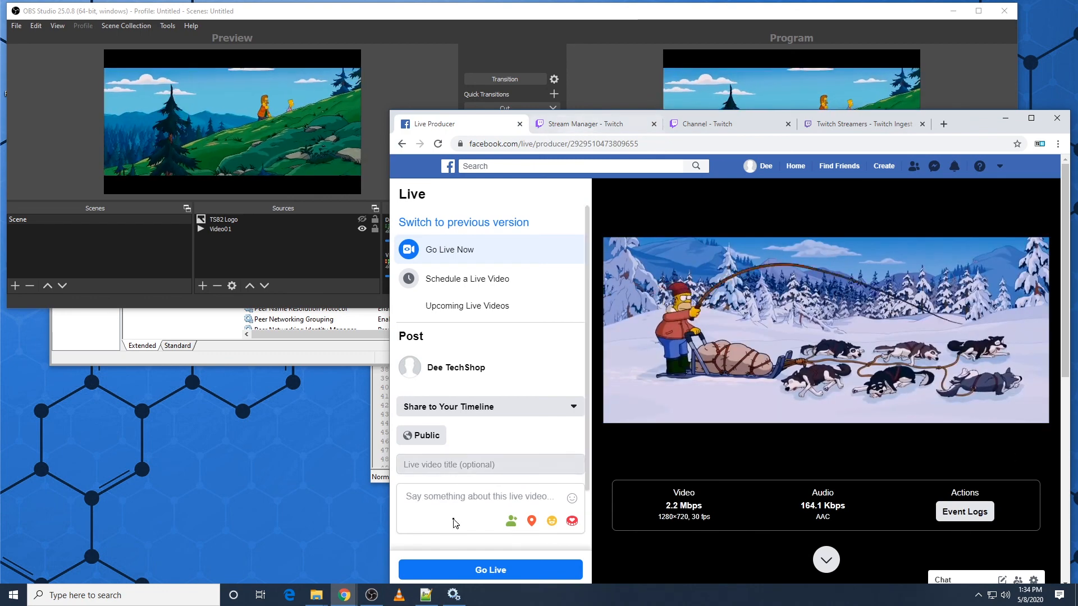
Step: Bring up the YouTube Studio window and compare its preview with those in Twitch Stream Manager and Facebook Live Producer
mouse_move(344, 595)
click(309, 545)
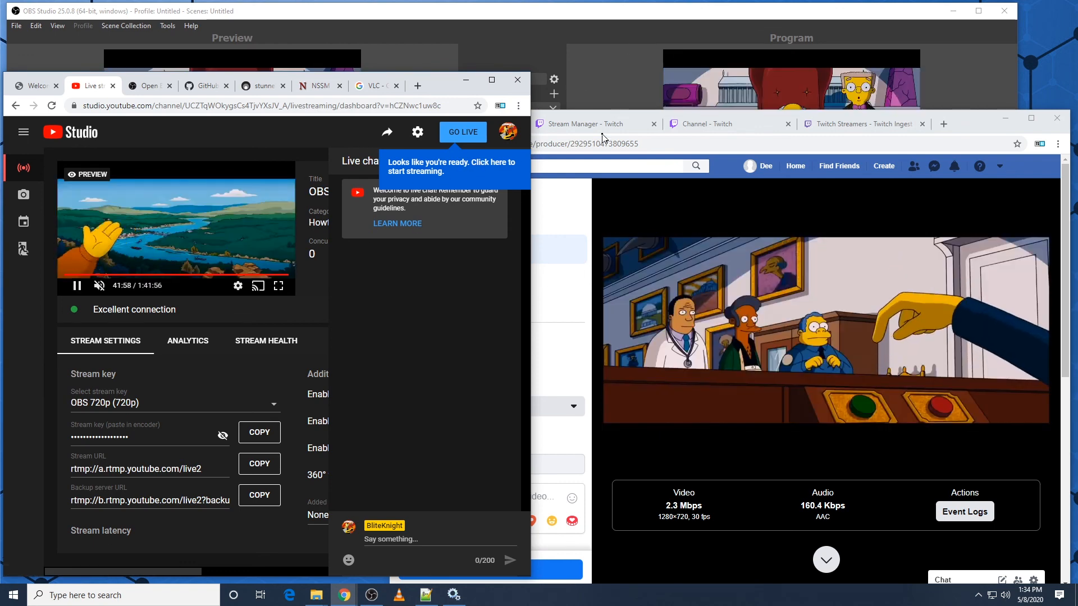
click(724, 124)
click(590, 129)
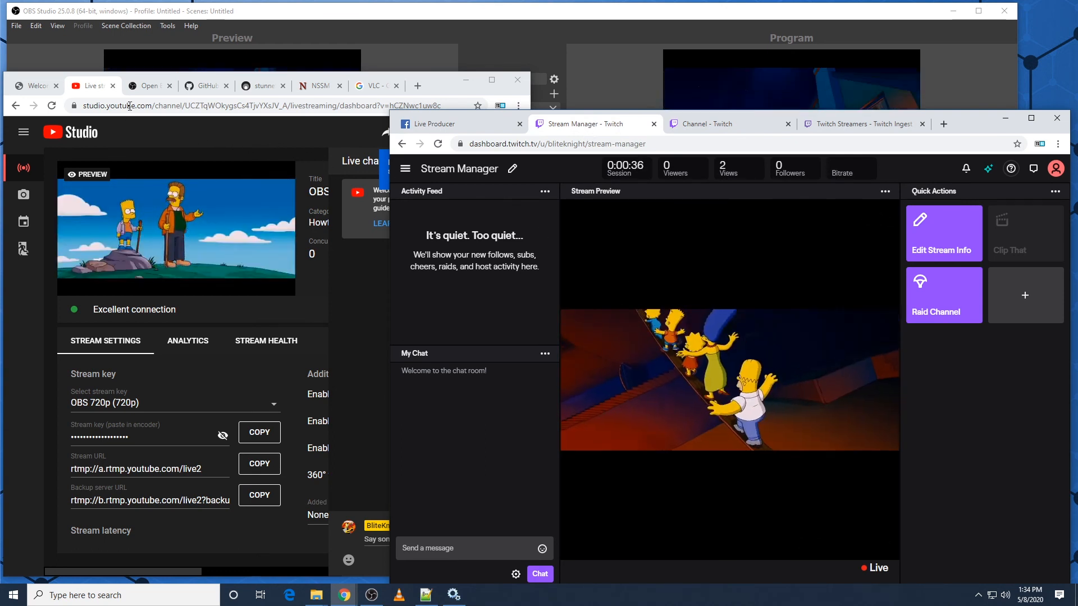
click(437, 124)
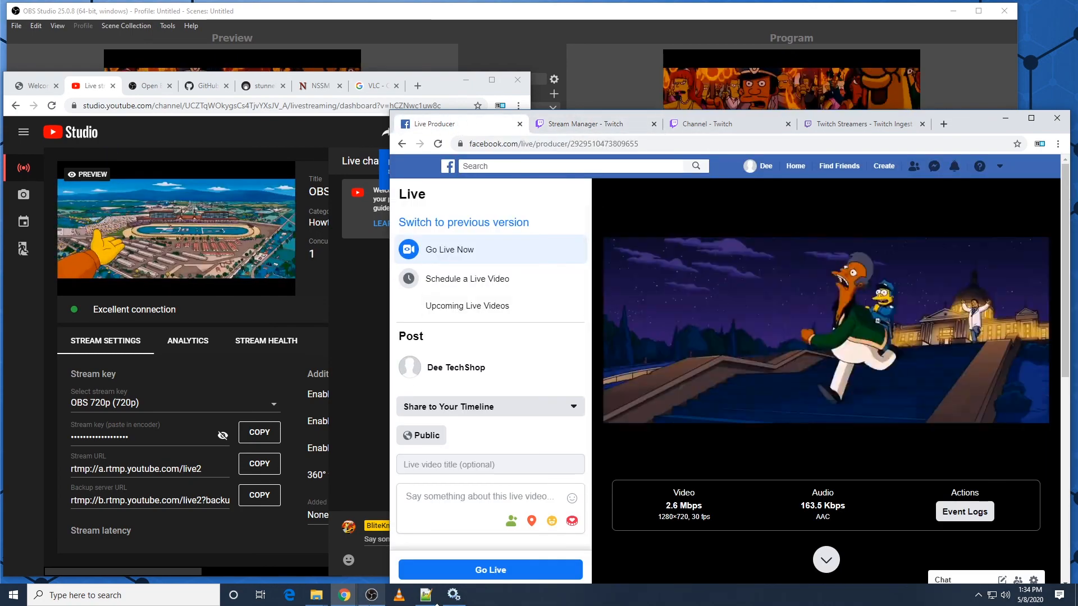
Step: Switch to nginx.conf in Notepad++ and highlight the YouTube, Facebook and Twitch push entries for review
click(433, 599)
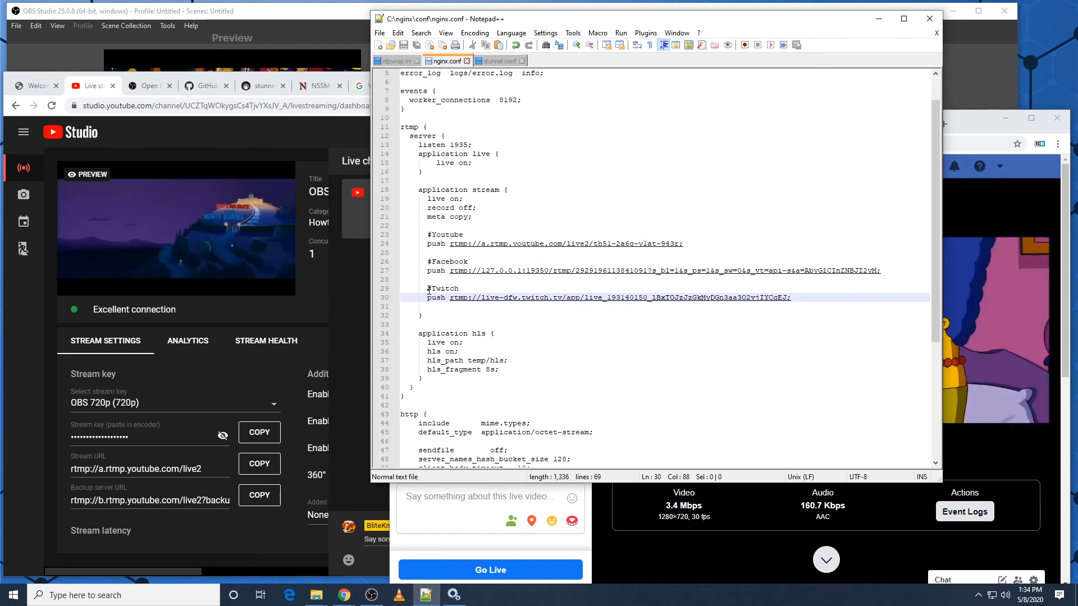
drag(792, 298, 433, 234)
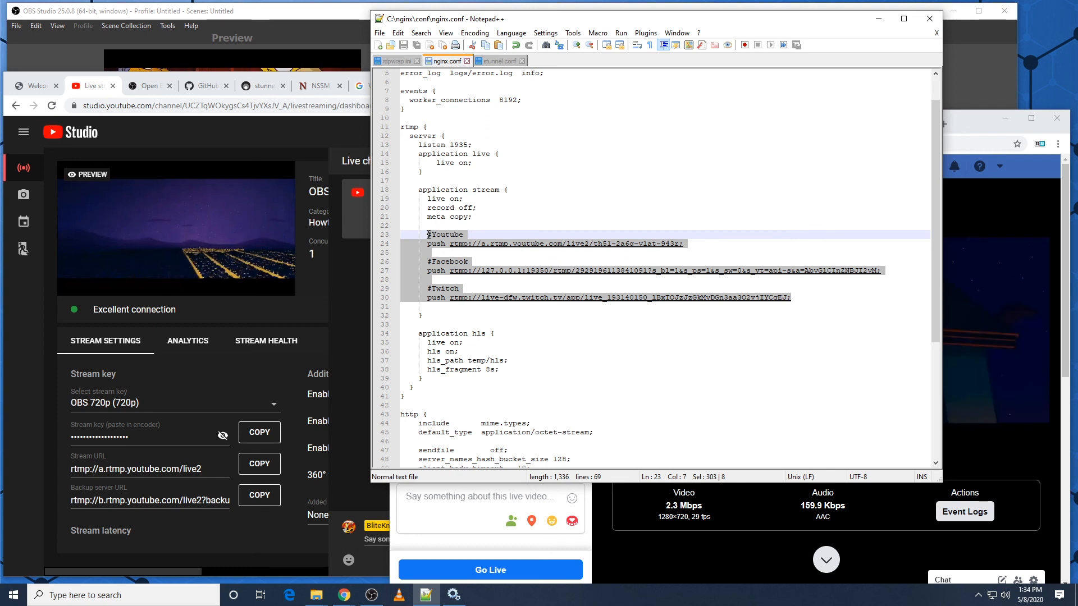
click(825, 297)
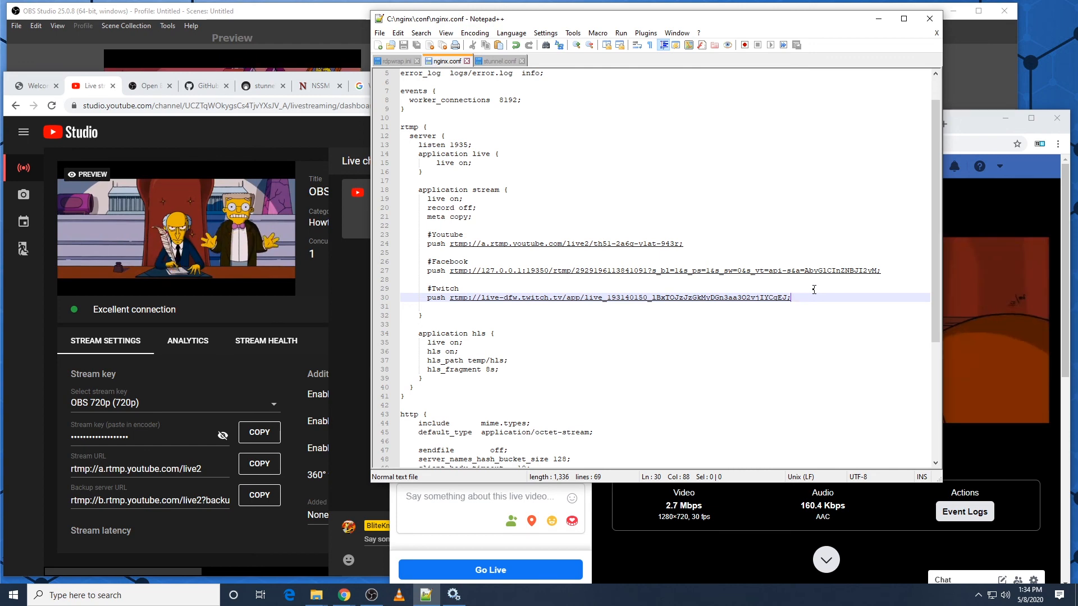
Step: Bring OBS Studio forward, open Task Manager's performance view and place its window below OBS to monitor CPU and GPU usage
click(307, 47)
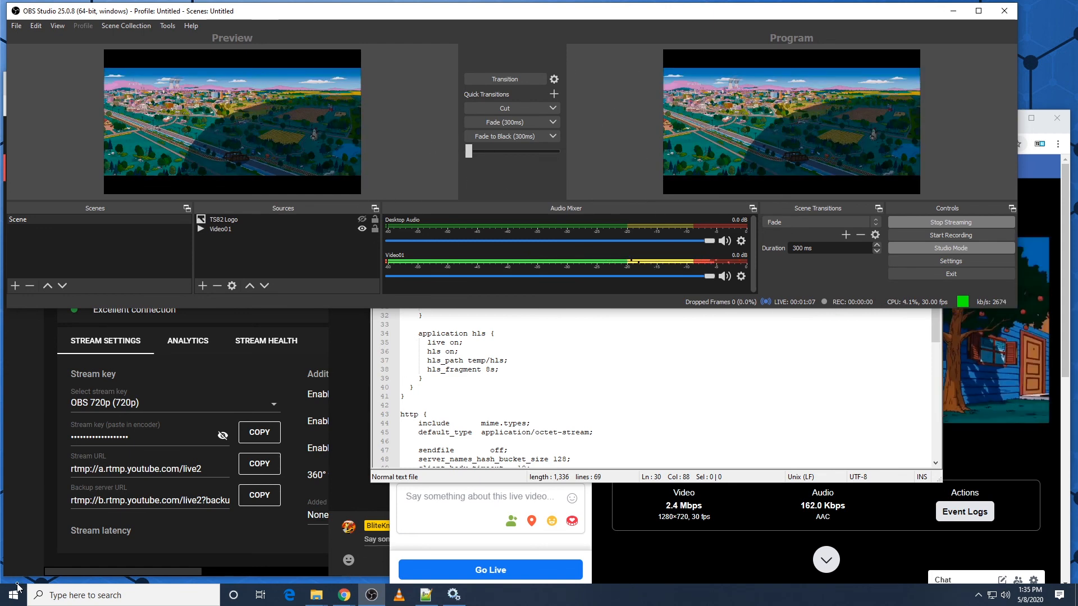
click(8, 602)
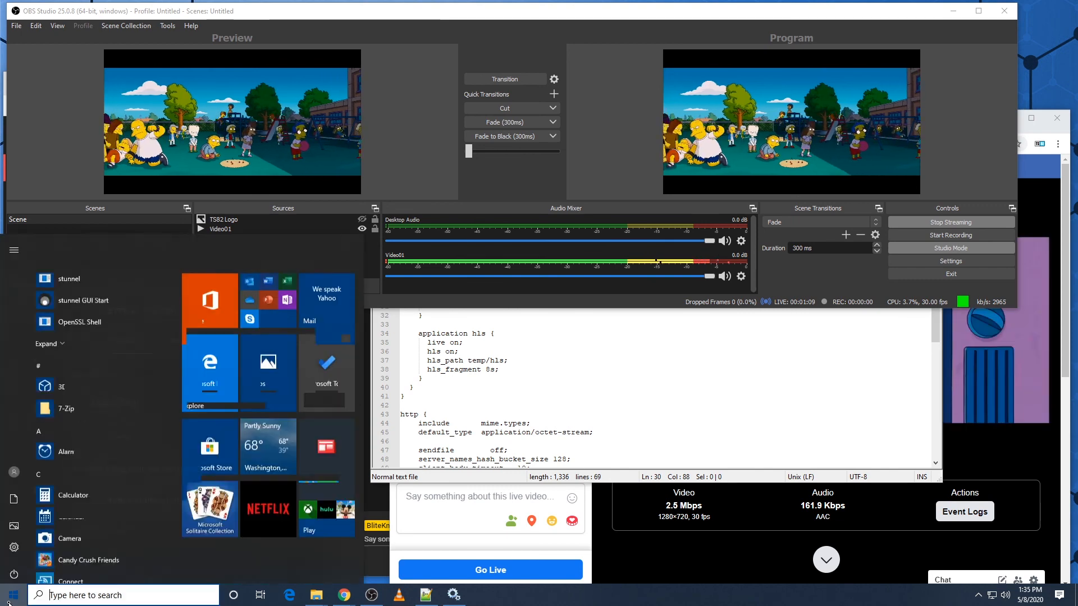
text(taskmgr)
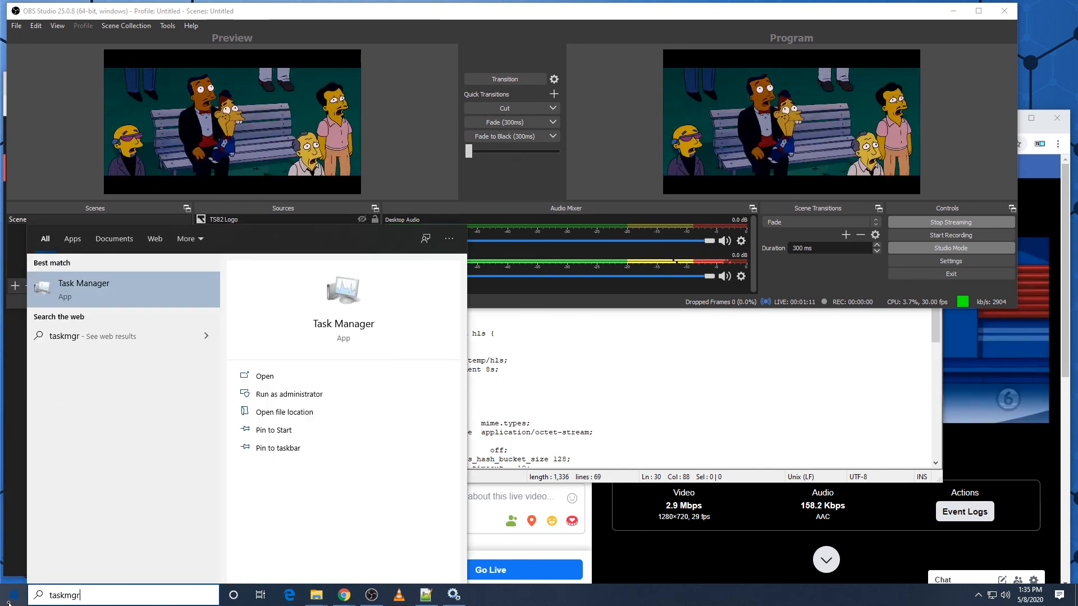
click(170, 282)
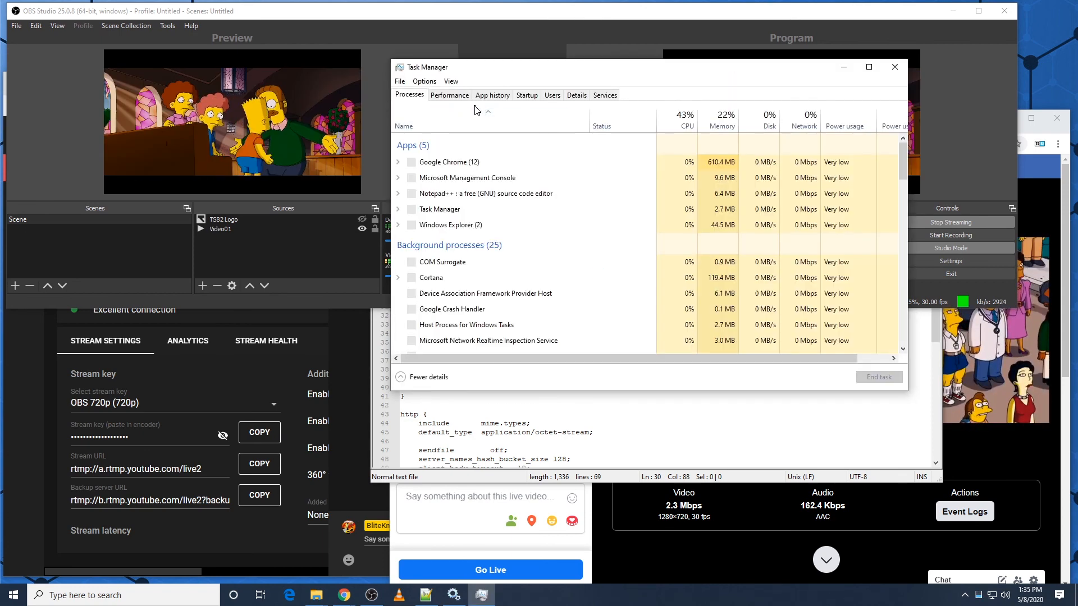
click(449, 95)
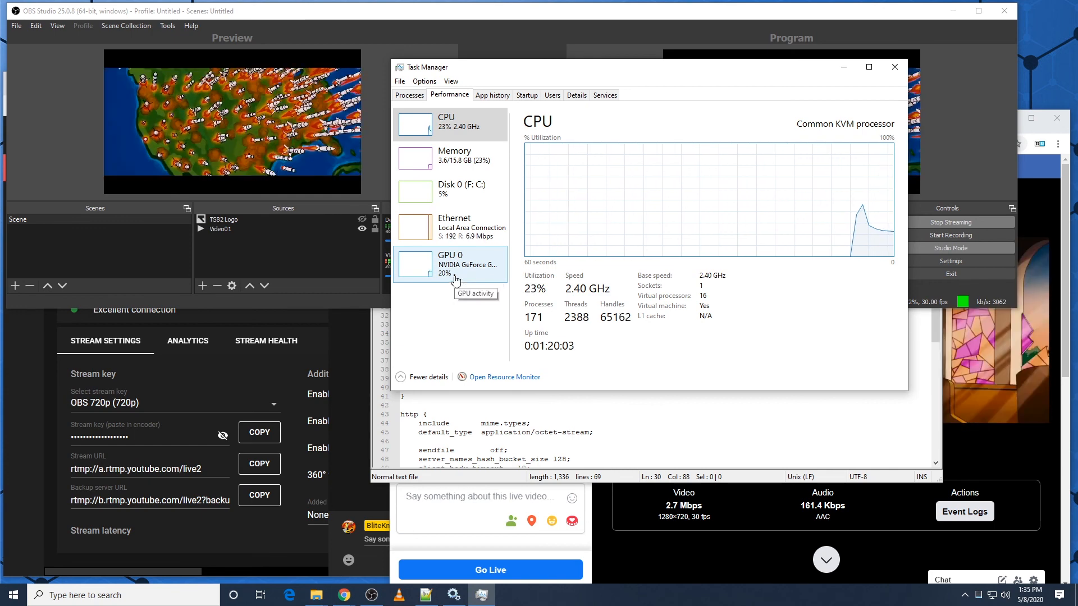
drag(629, 67, 466, 215)
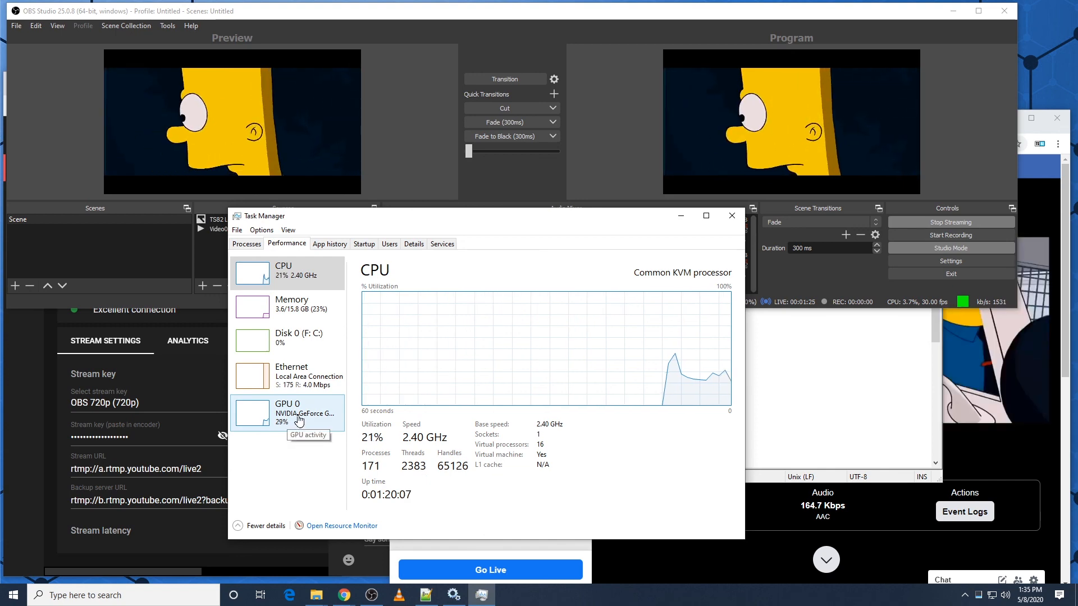
drag(527, 224, 489, 313)
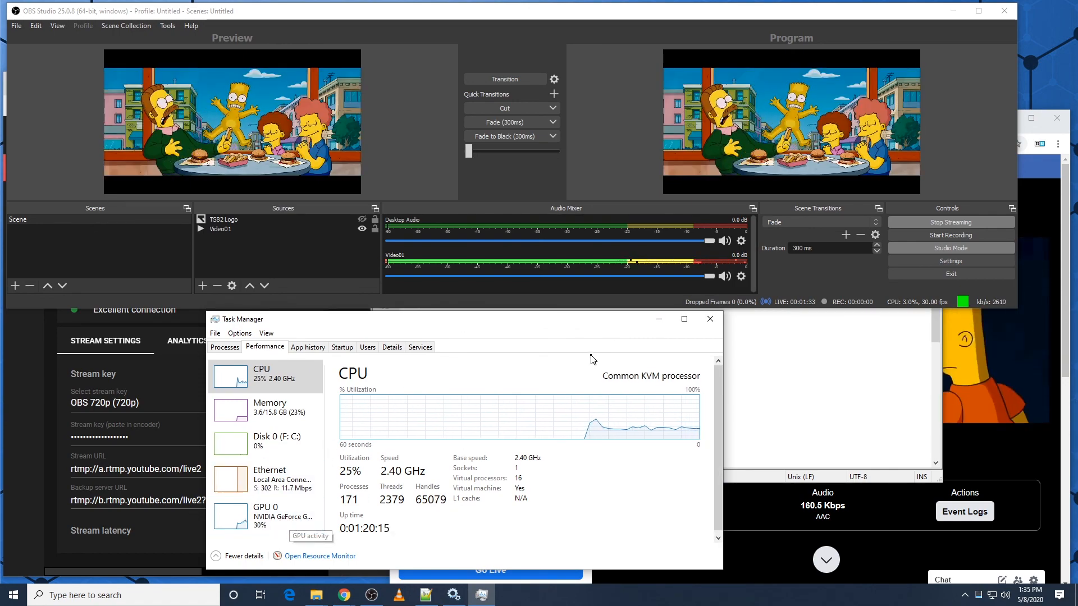
Step: Review the streaming output encoder and bitrate in the OBS Studio settings, then close the settings
click(949, 261)
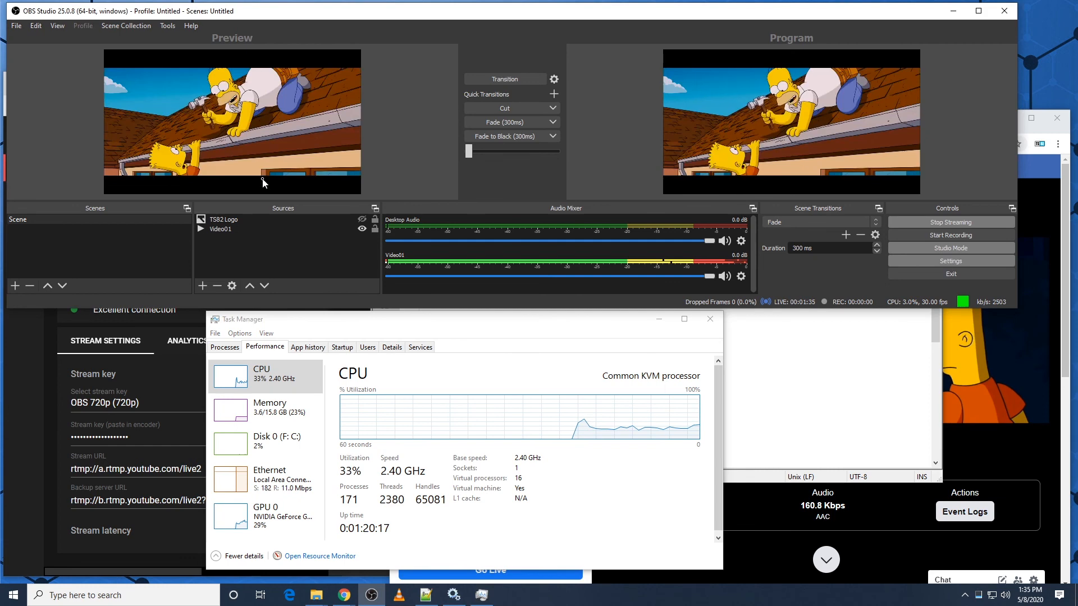
click(281, 91)
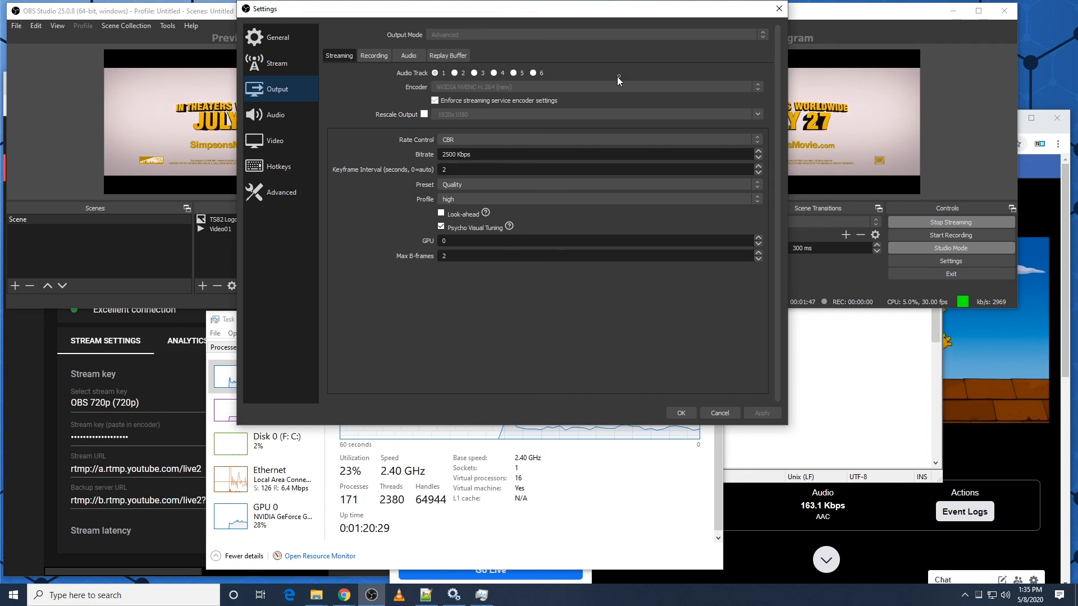
click(773, 14)
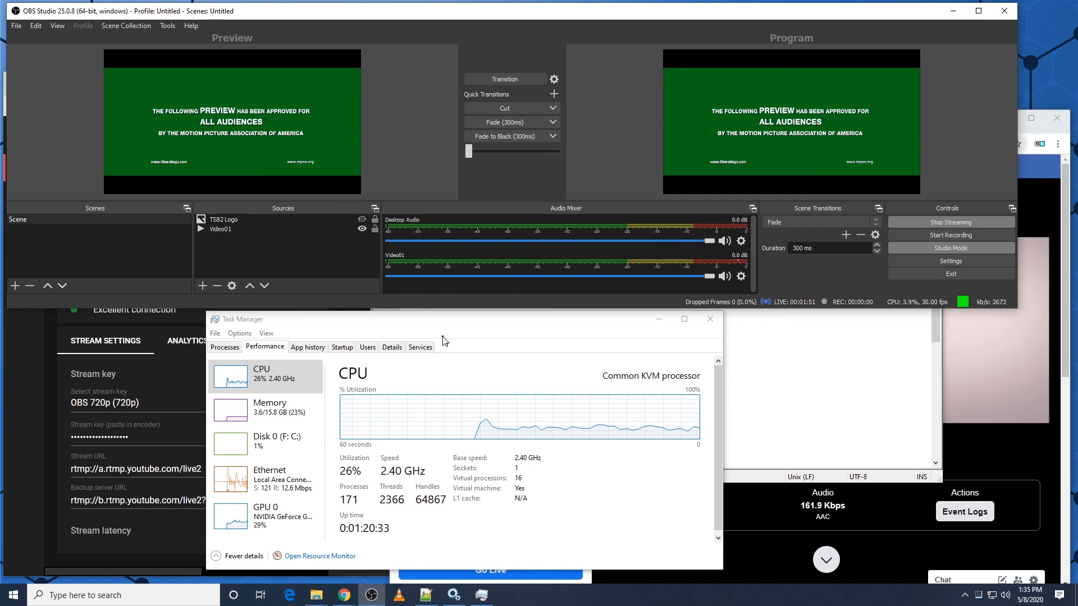
Step: Reposition the Notepad++ window, review the three push destinations in nginx.conf alongside OBS Studio, and minimize Notepad++
click(768, 358)
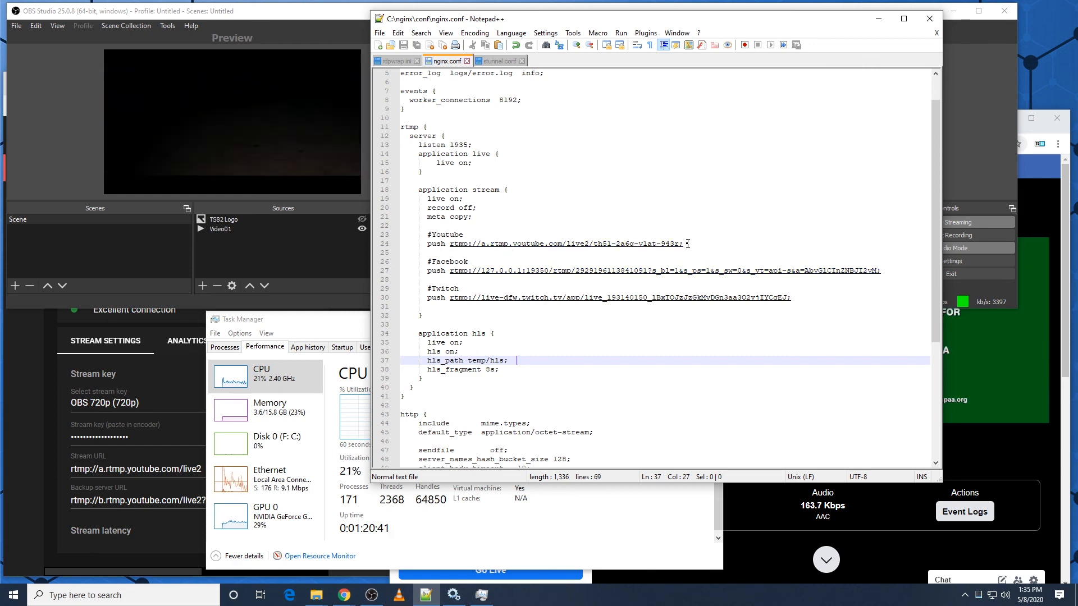
drag(825, 28, 585, 103)
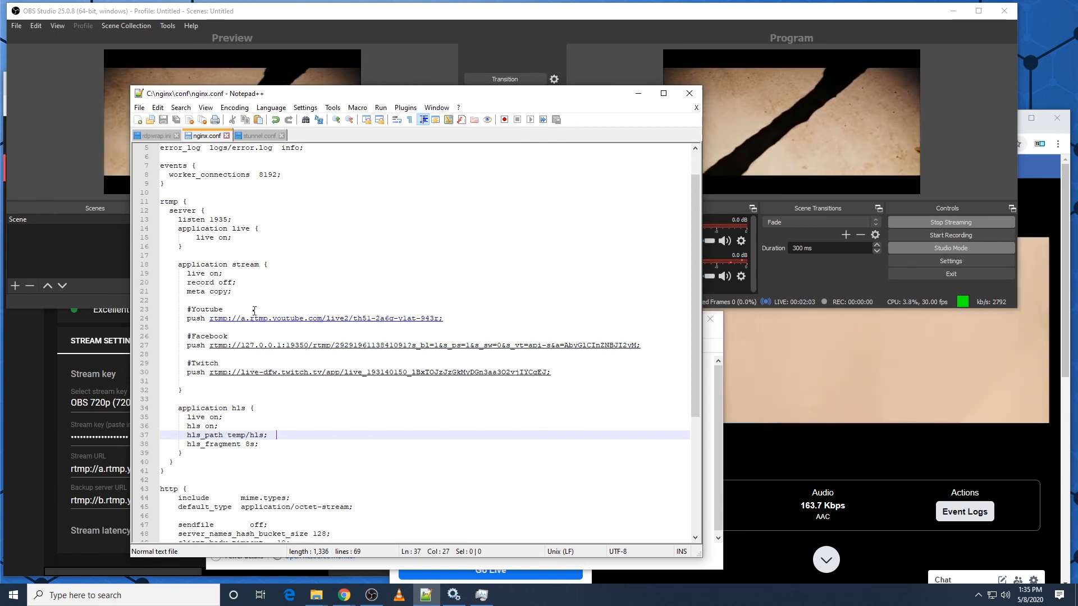
drag(583, 373, 144, 312)
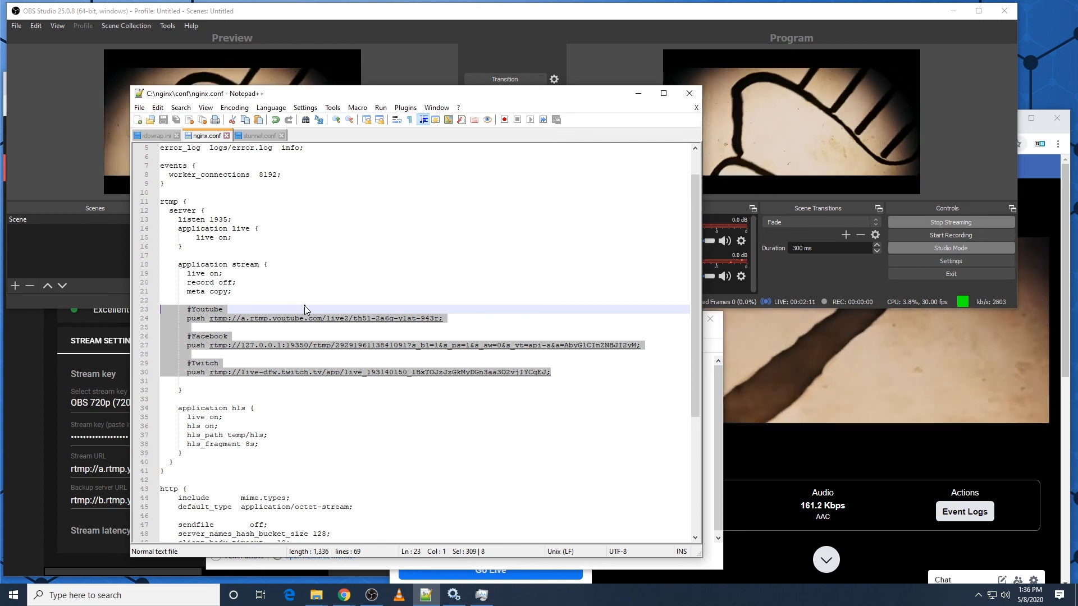
drag(537, 98, 545, 94)
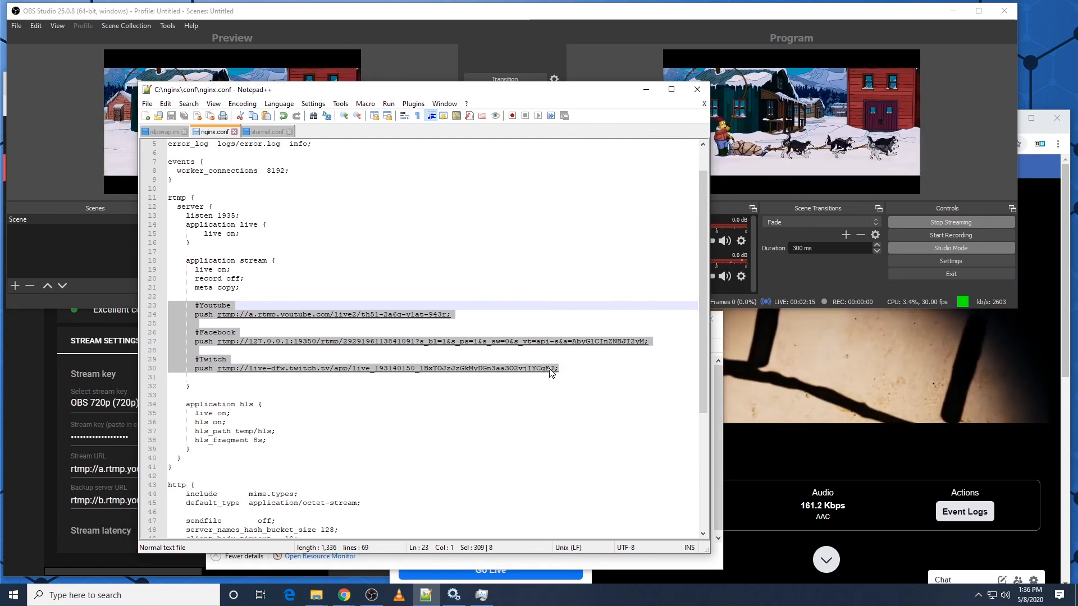
key(Right)
click(469, 17)
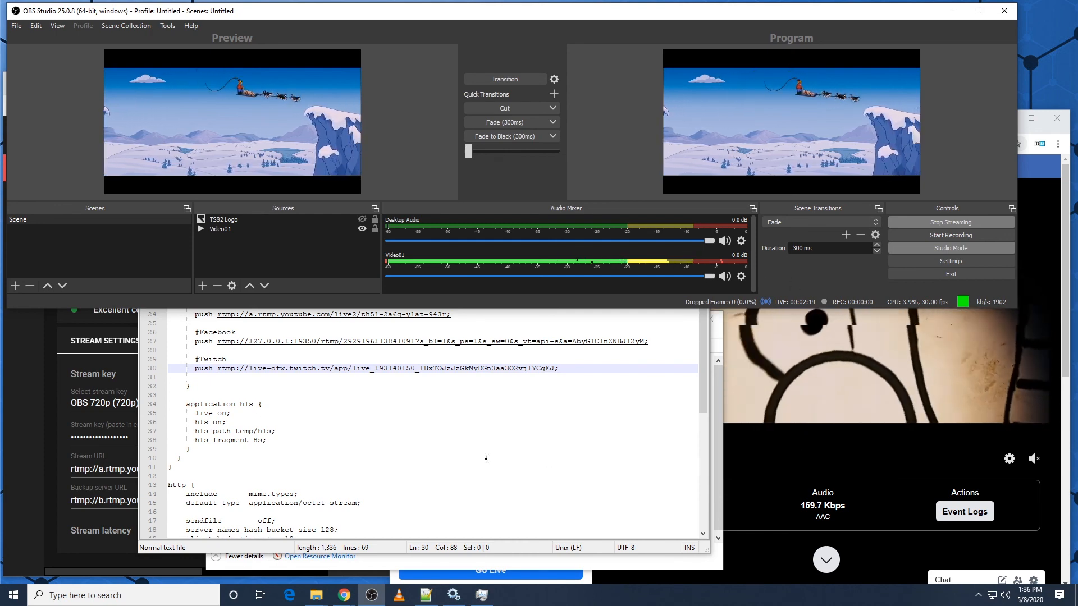
click(592, 369)
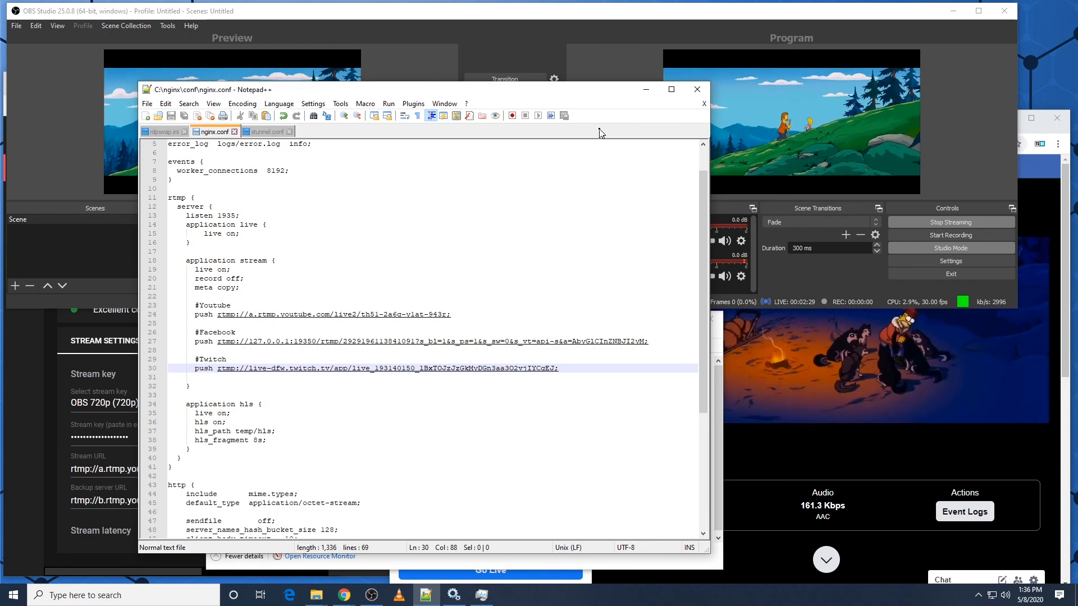
click(646, 89)
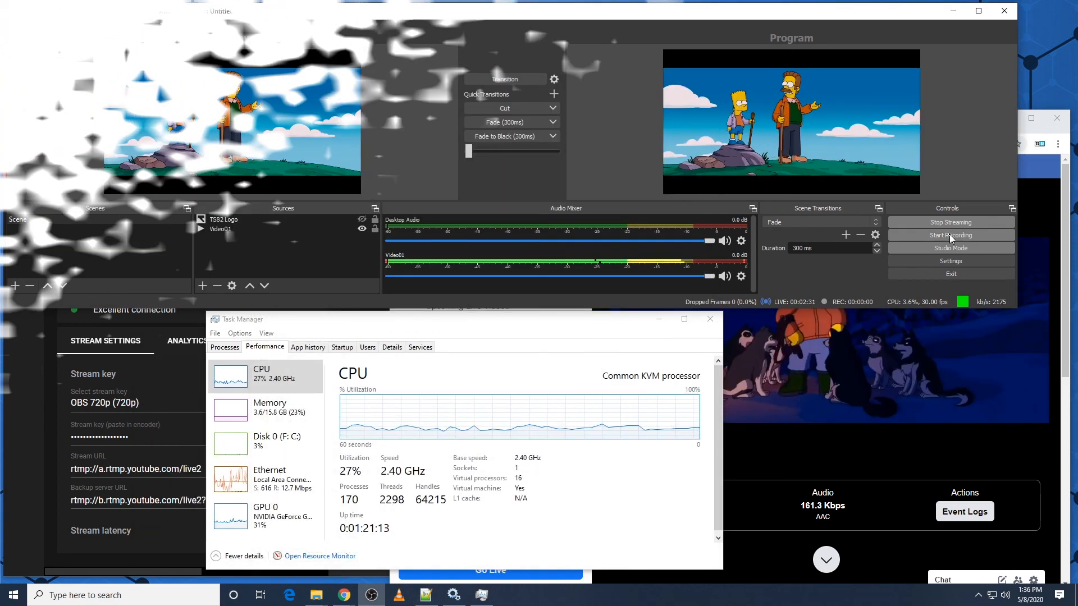